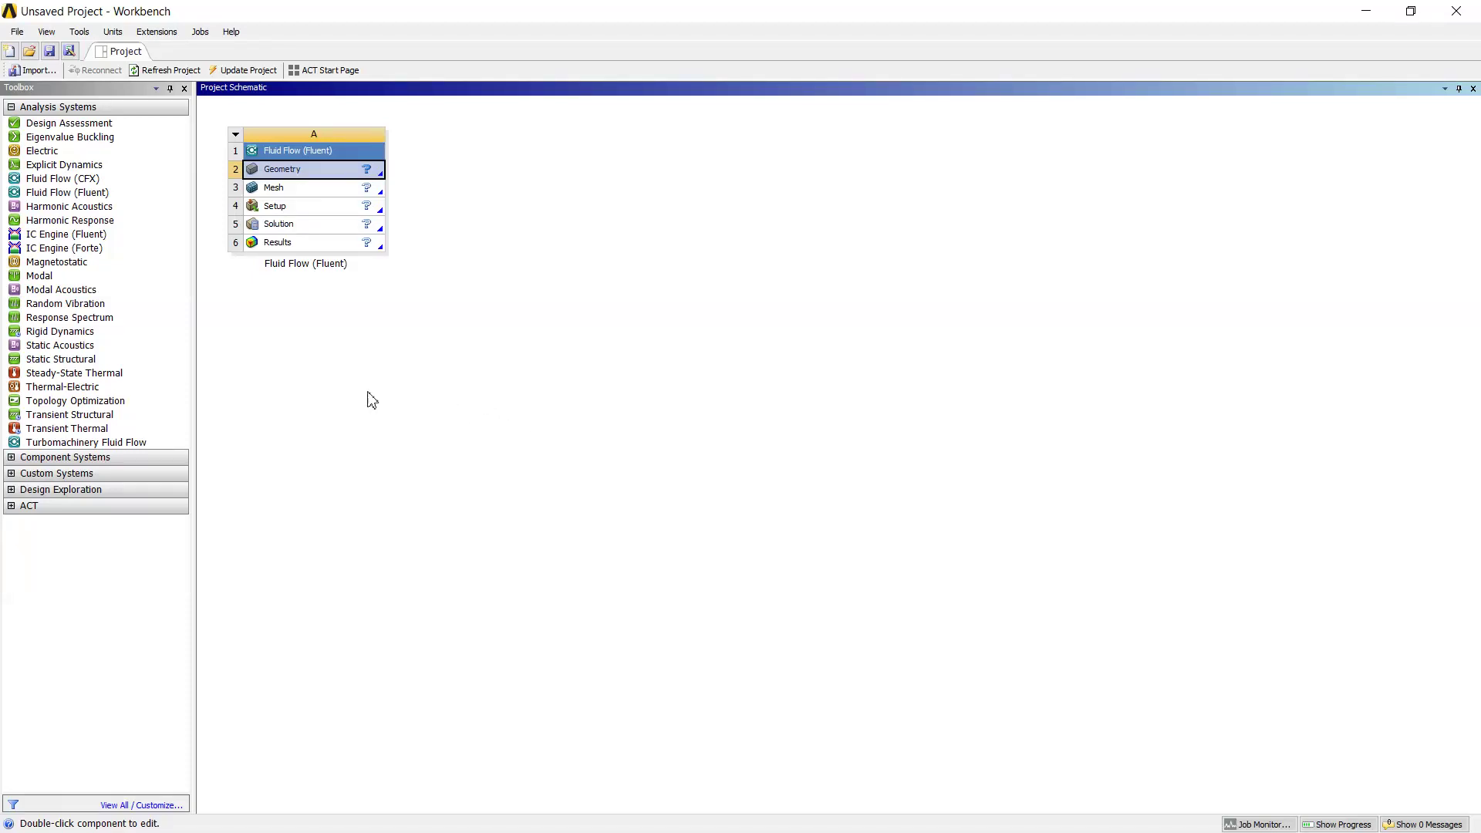
Create a new DesignModeler geometry for the Fluid Flow (Fluent) system.
right_click(286, 172)
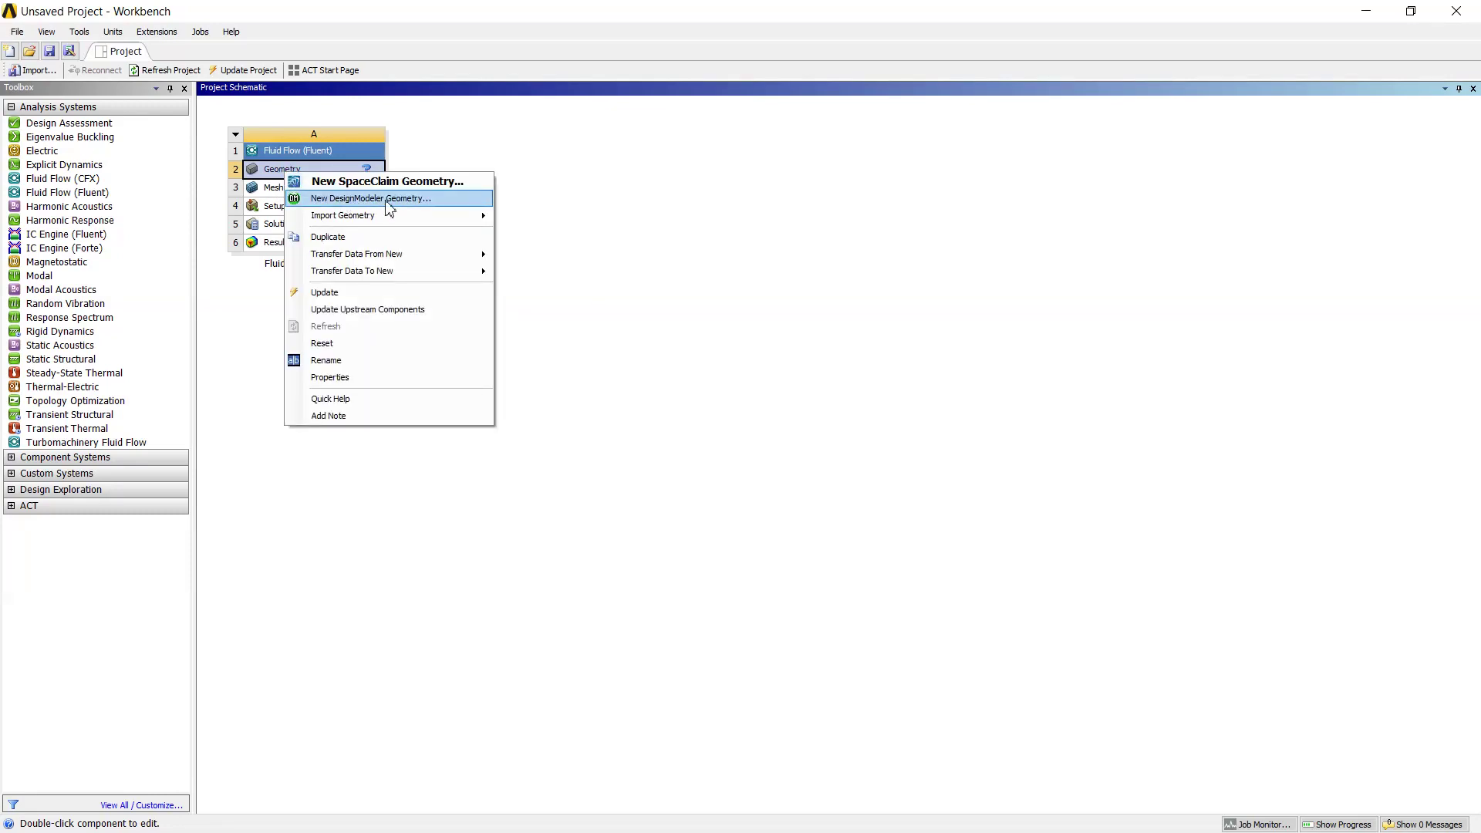
left_click(417, 200)
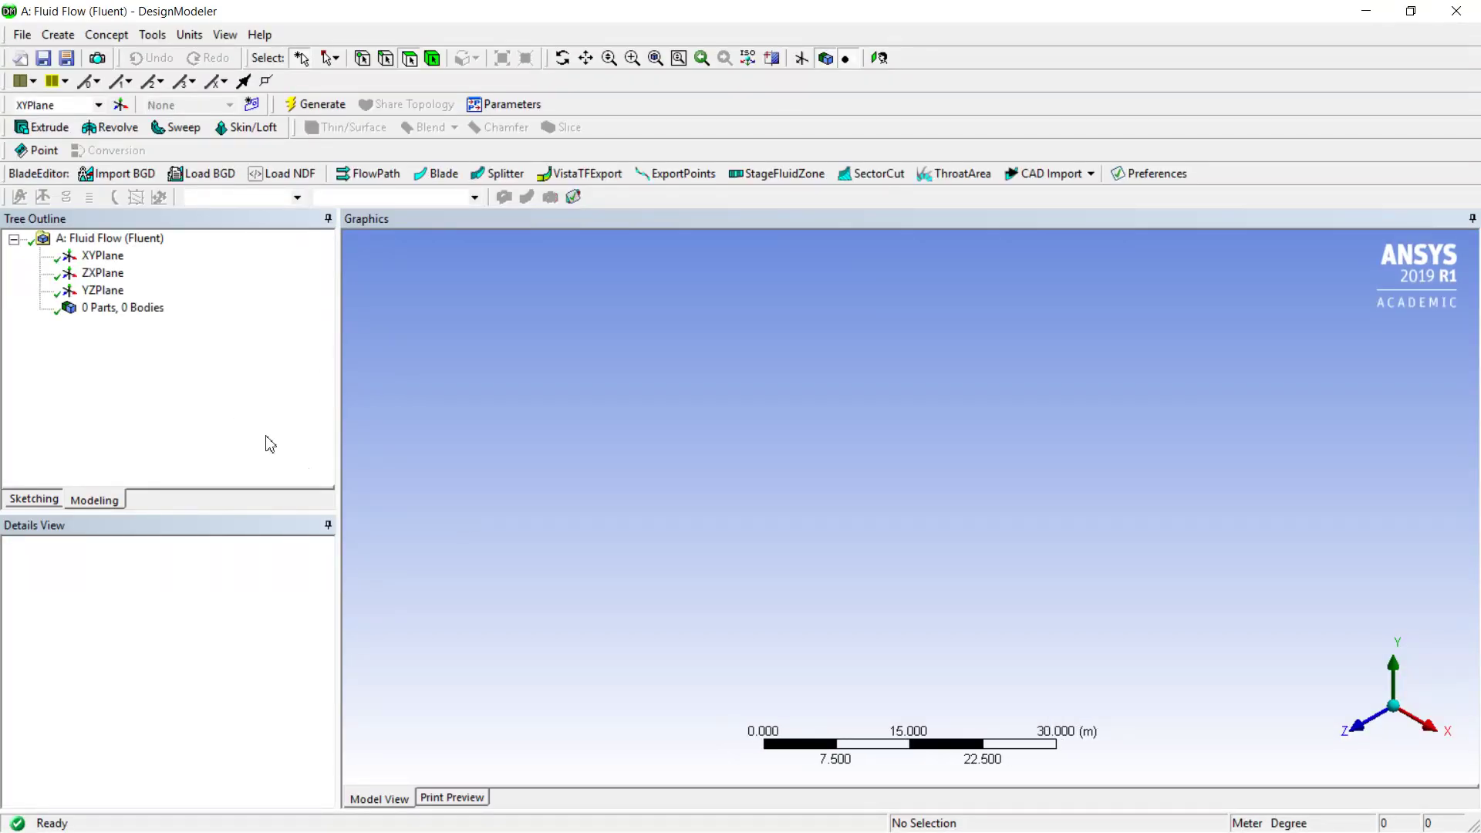
Orient the view face-on to the XY plane and create a new sketch on it.
left_click(96, 256)
right_click(112, 256)
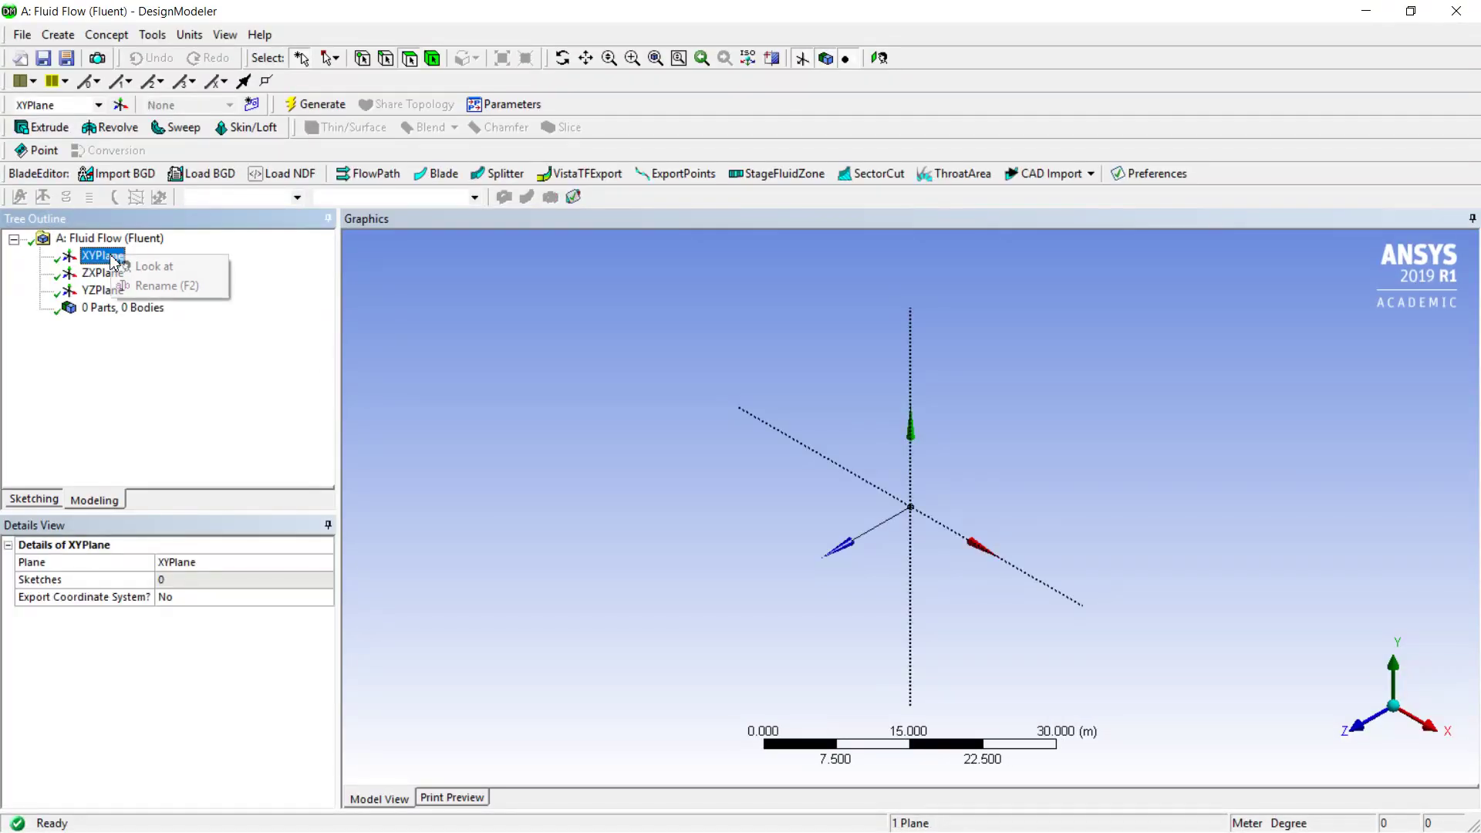
left_click(154, 266)
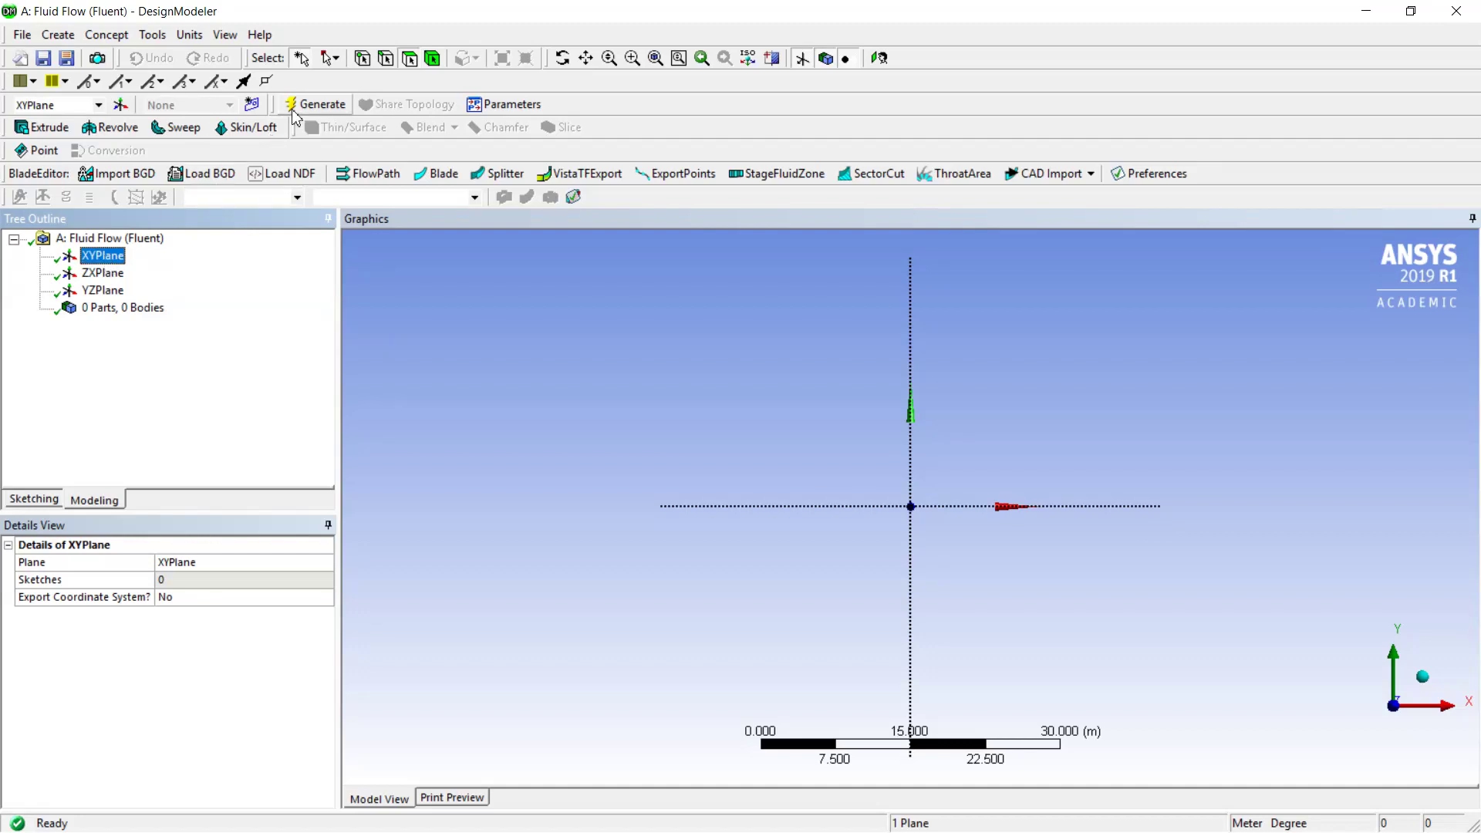
left_click(252, 104)
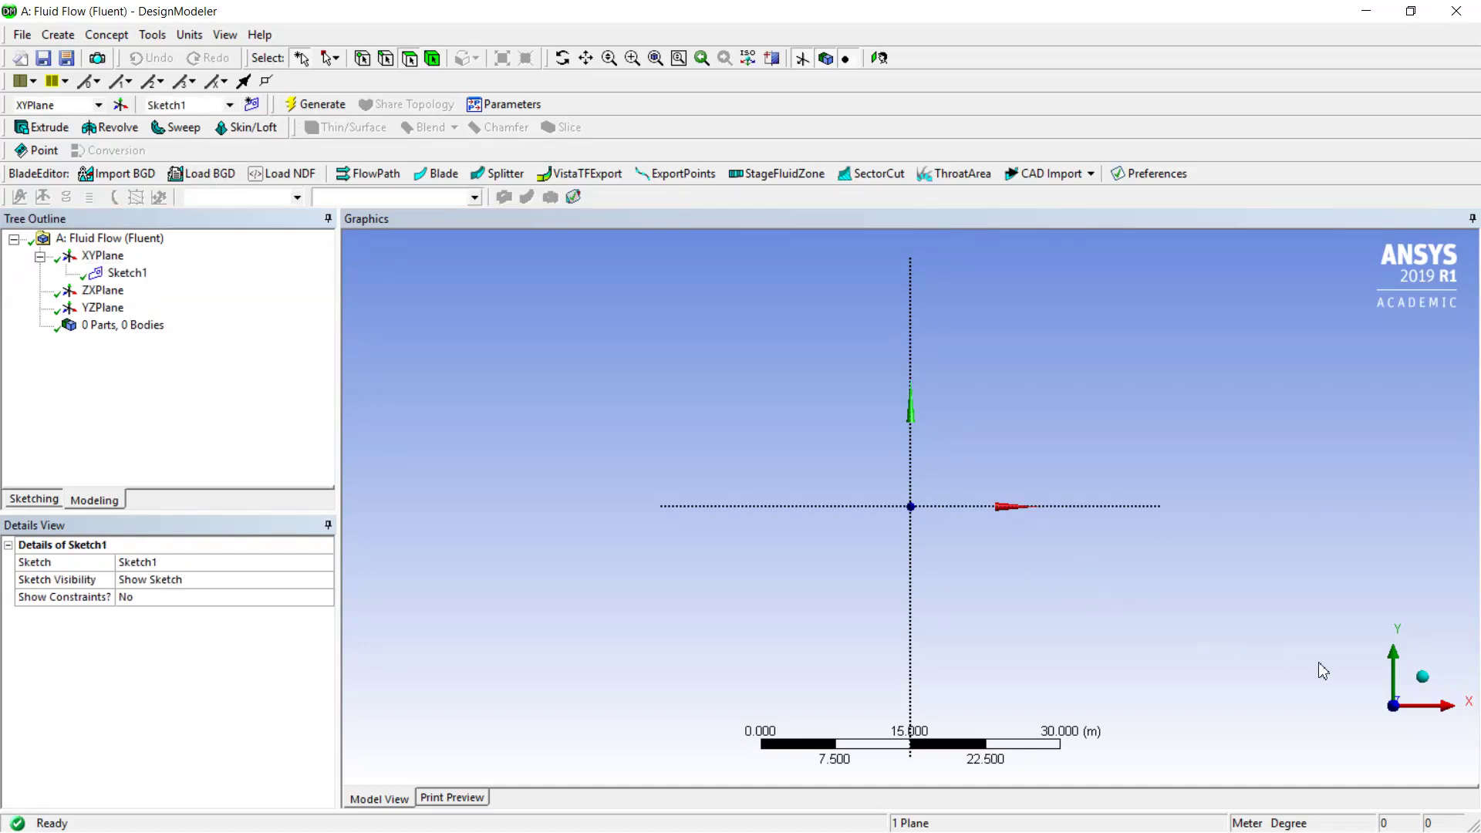
Draw two connected lines rising from the origin, with the joint at about x 0.8 m and the end at about (1.4, 0.5) m.
scroll(1089, 544, "down", 2)
scroll(1052, 535, "up", 9)
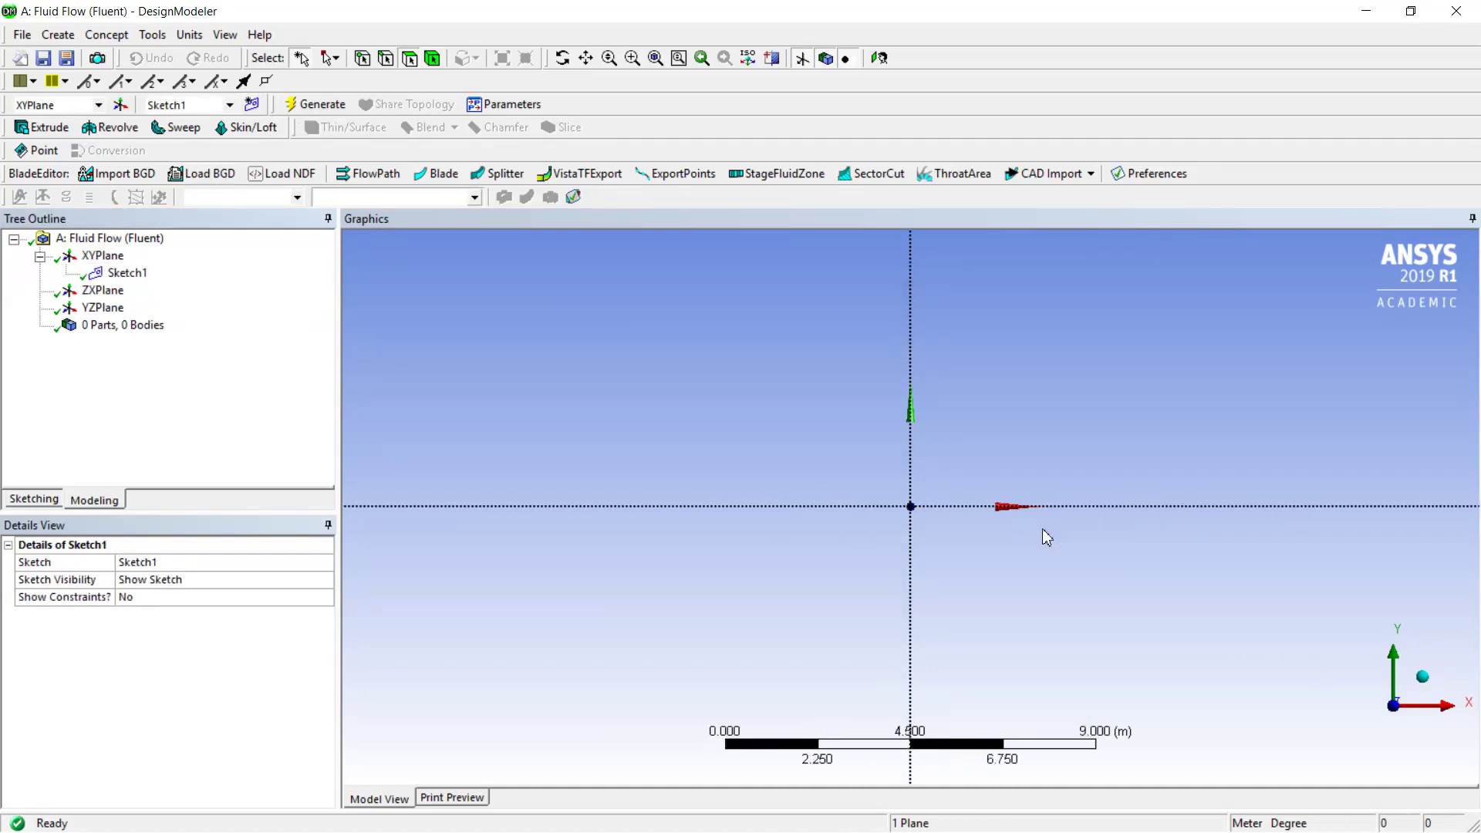
scroll(1042, 537, "up", 2)
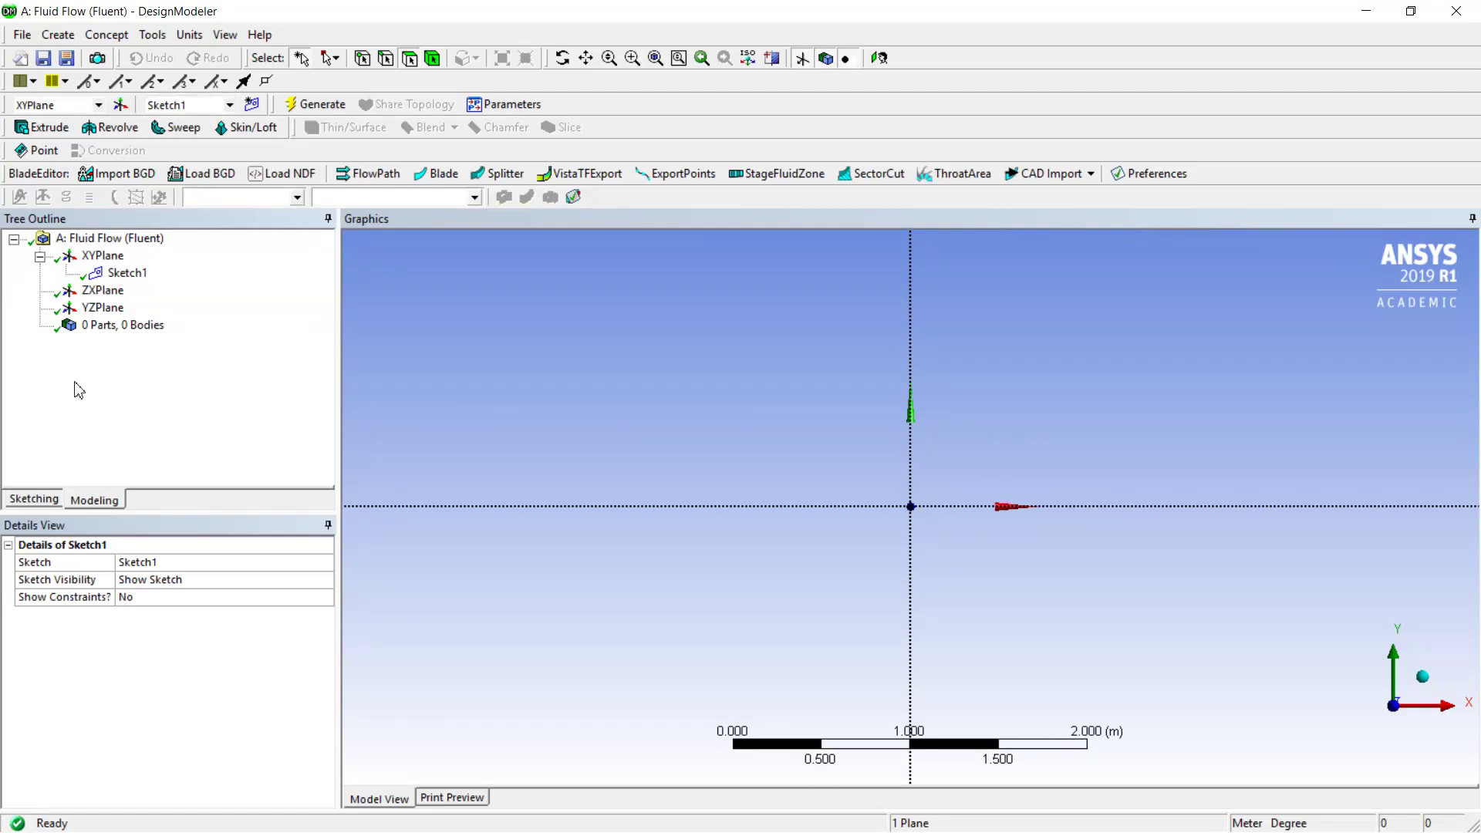
left_click(34, 500)
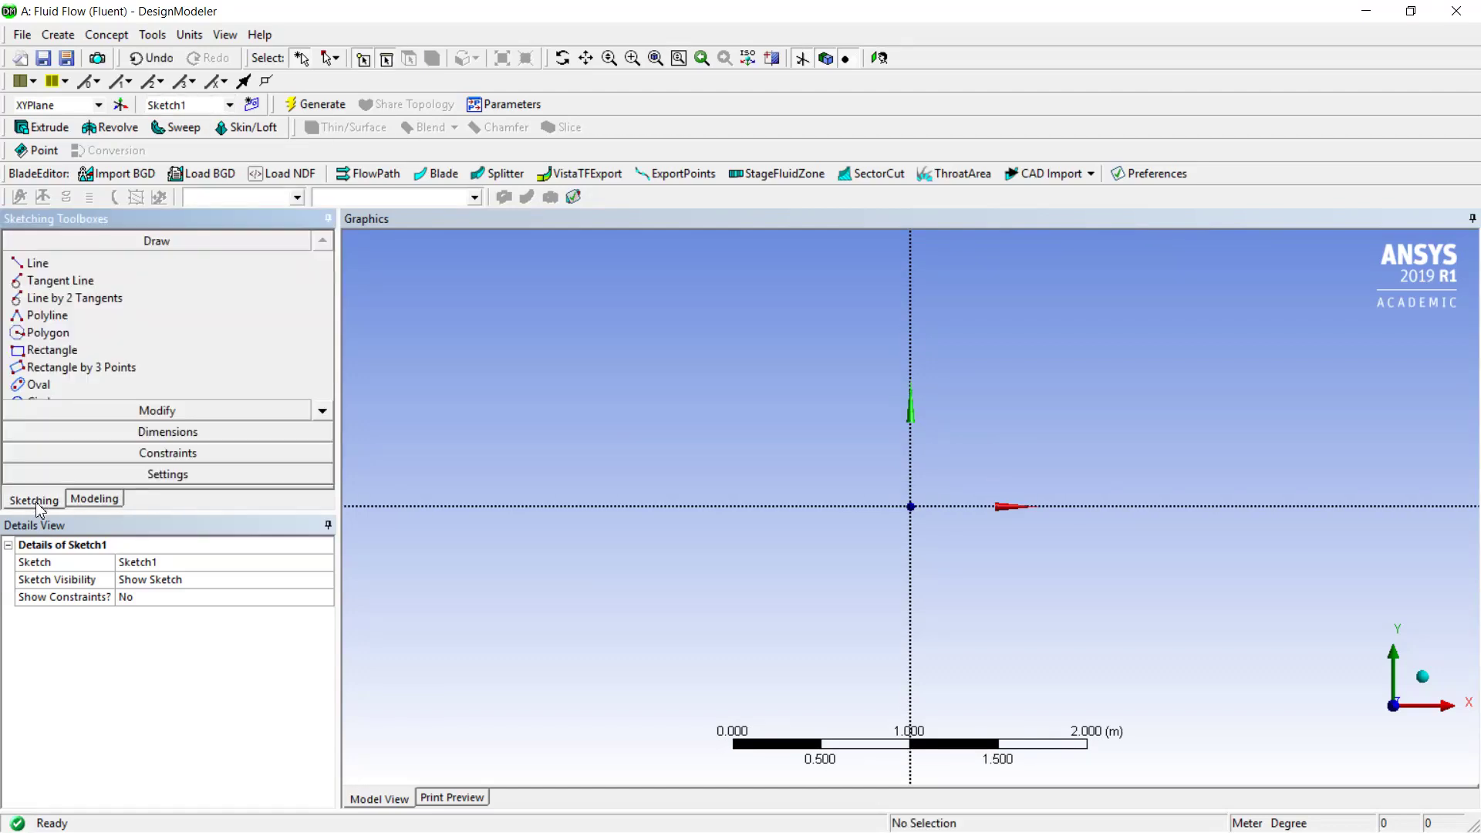
left_click(49, 267)
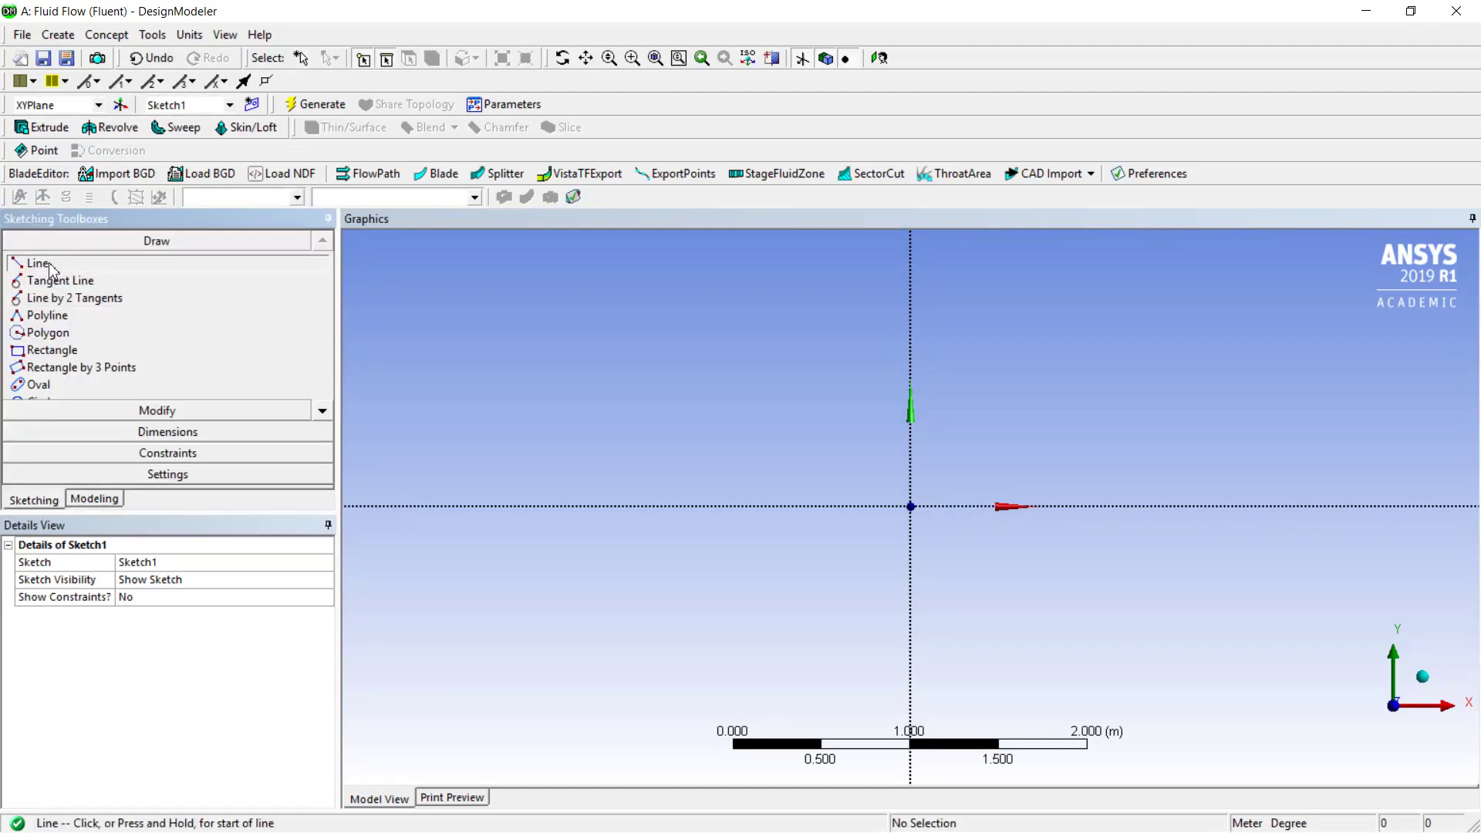
left_click(910, 506)
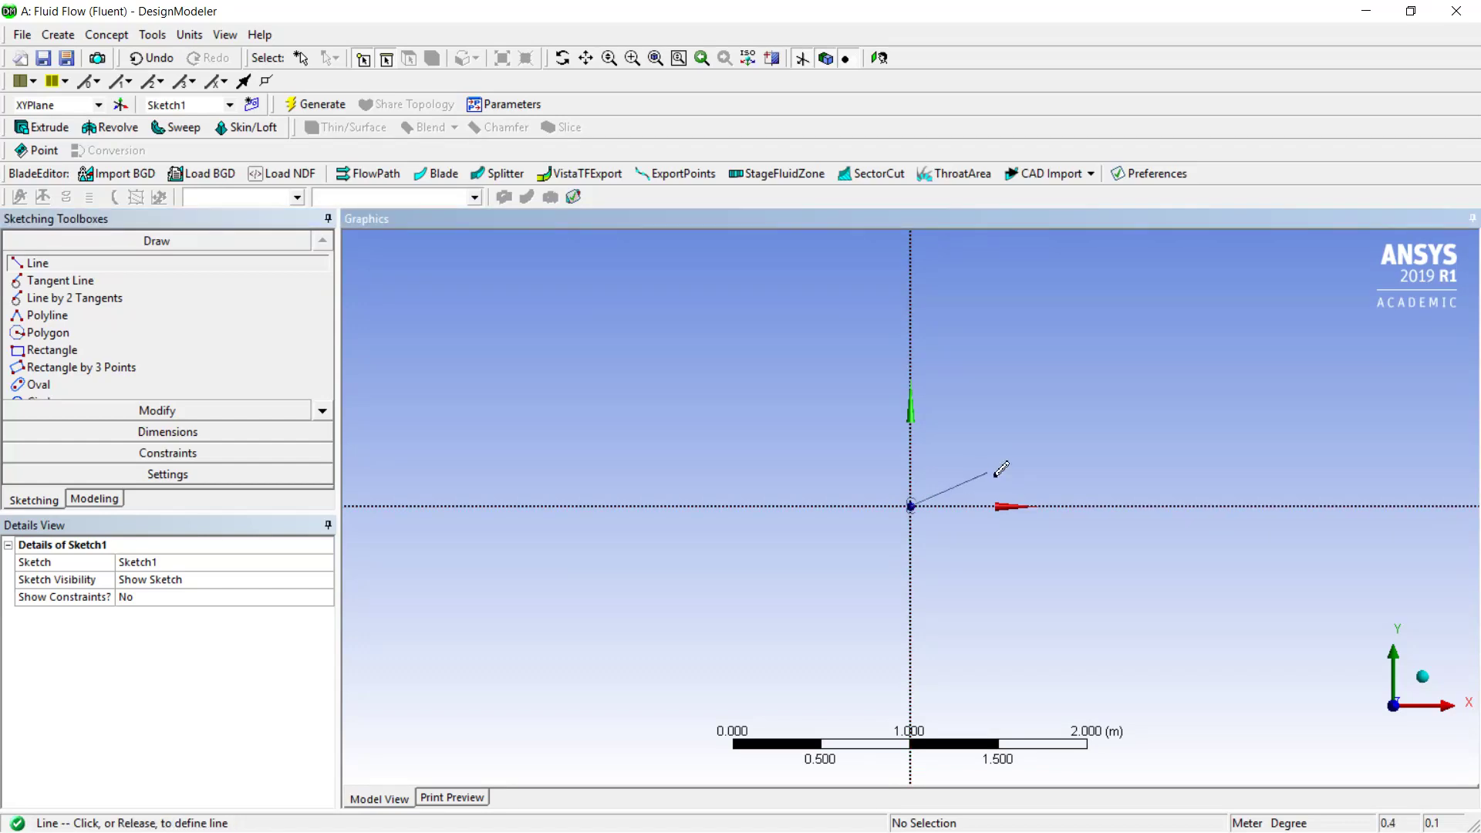
left_click(1061, 470)
left_click(1059, 470)
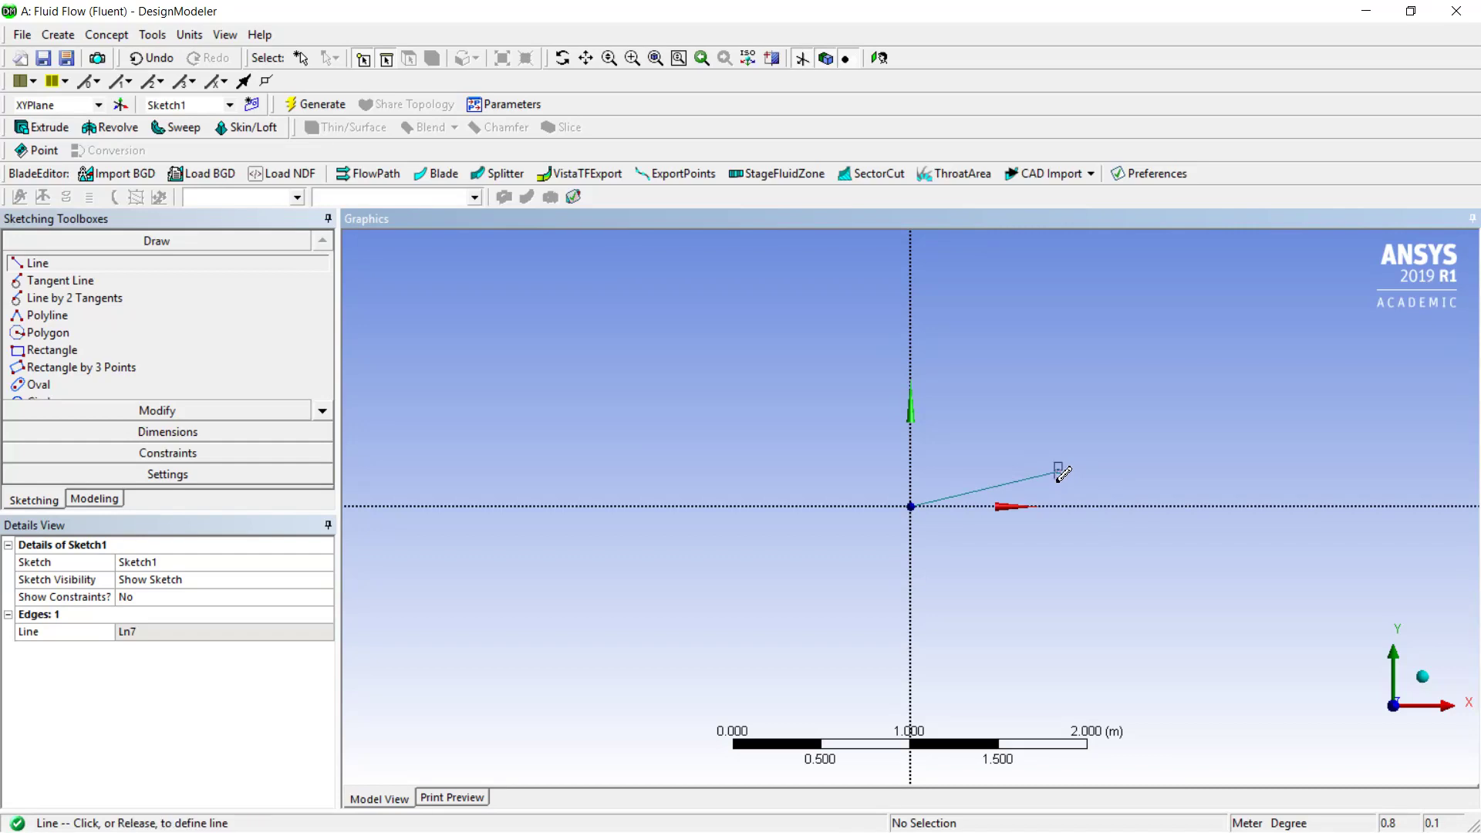
left_click(1159, 414)
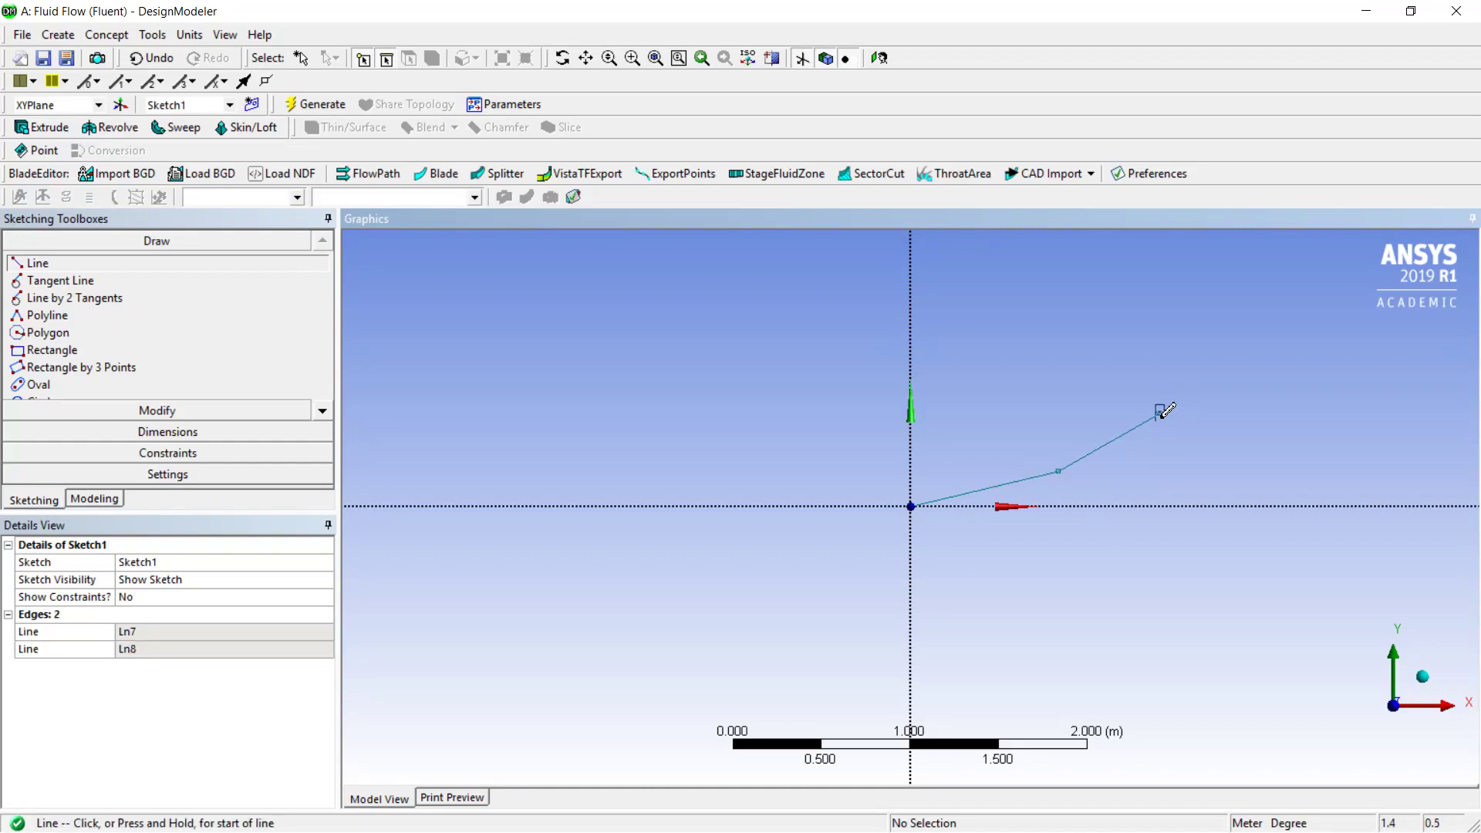
left_click(654, 59)
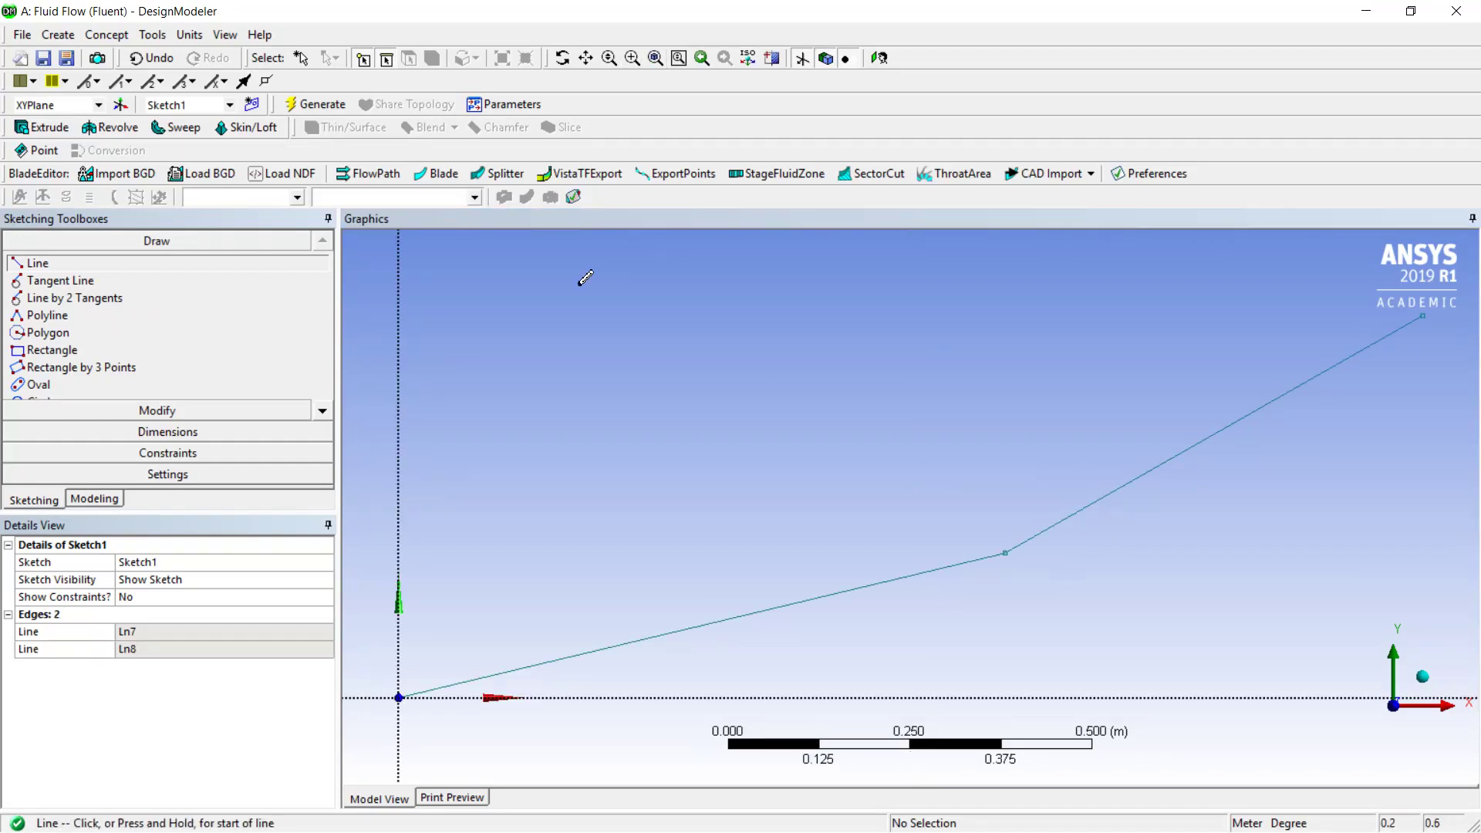
Add an angle dimension between the X axis and the first line and set it to 19.74°.
left_click(89, 433)
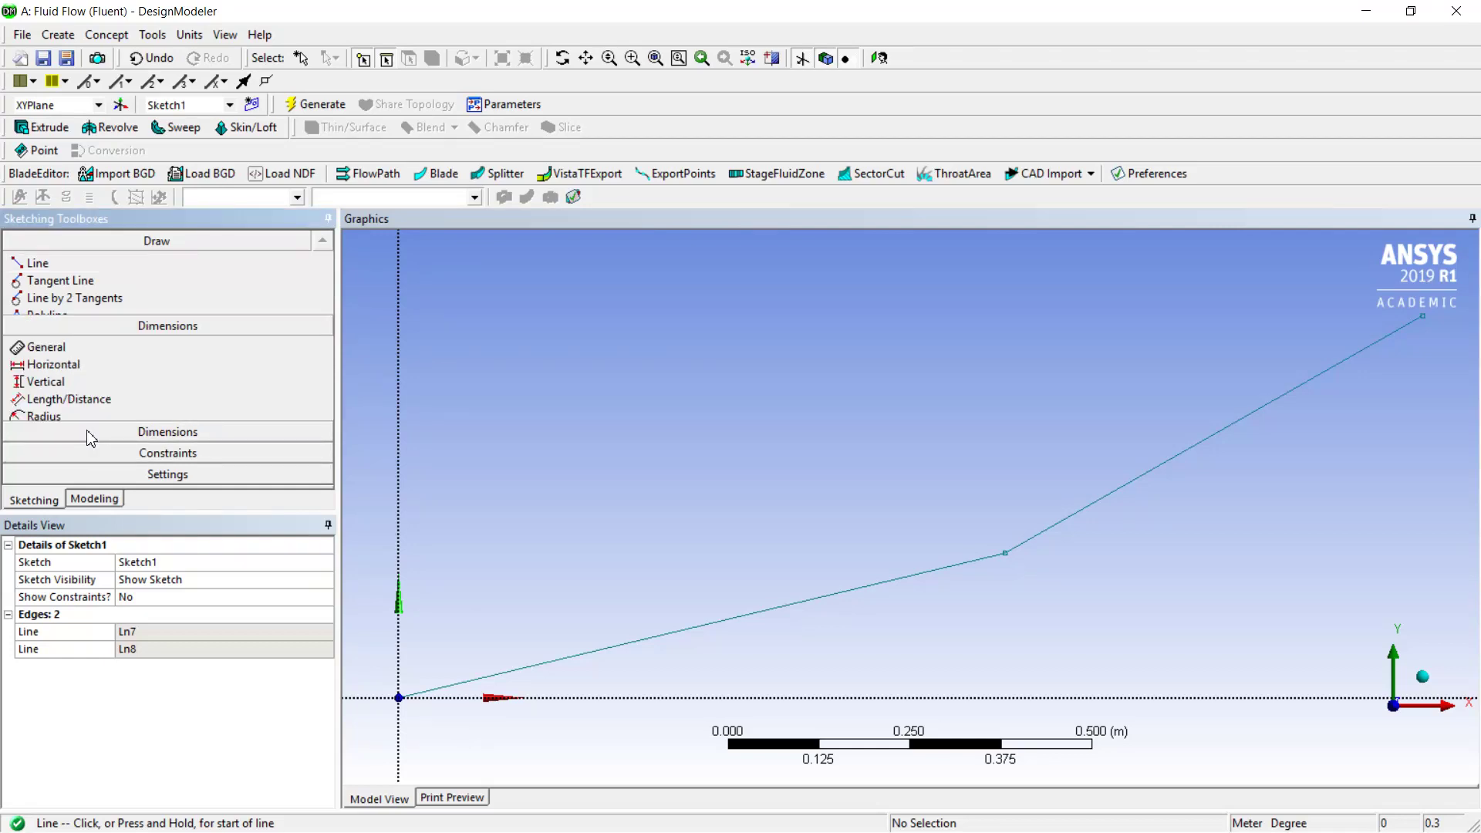
left_click(66, 409)
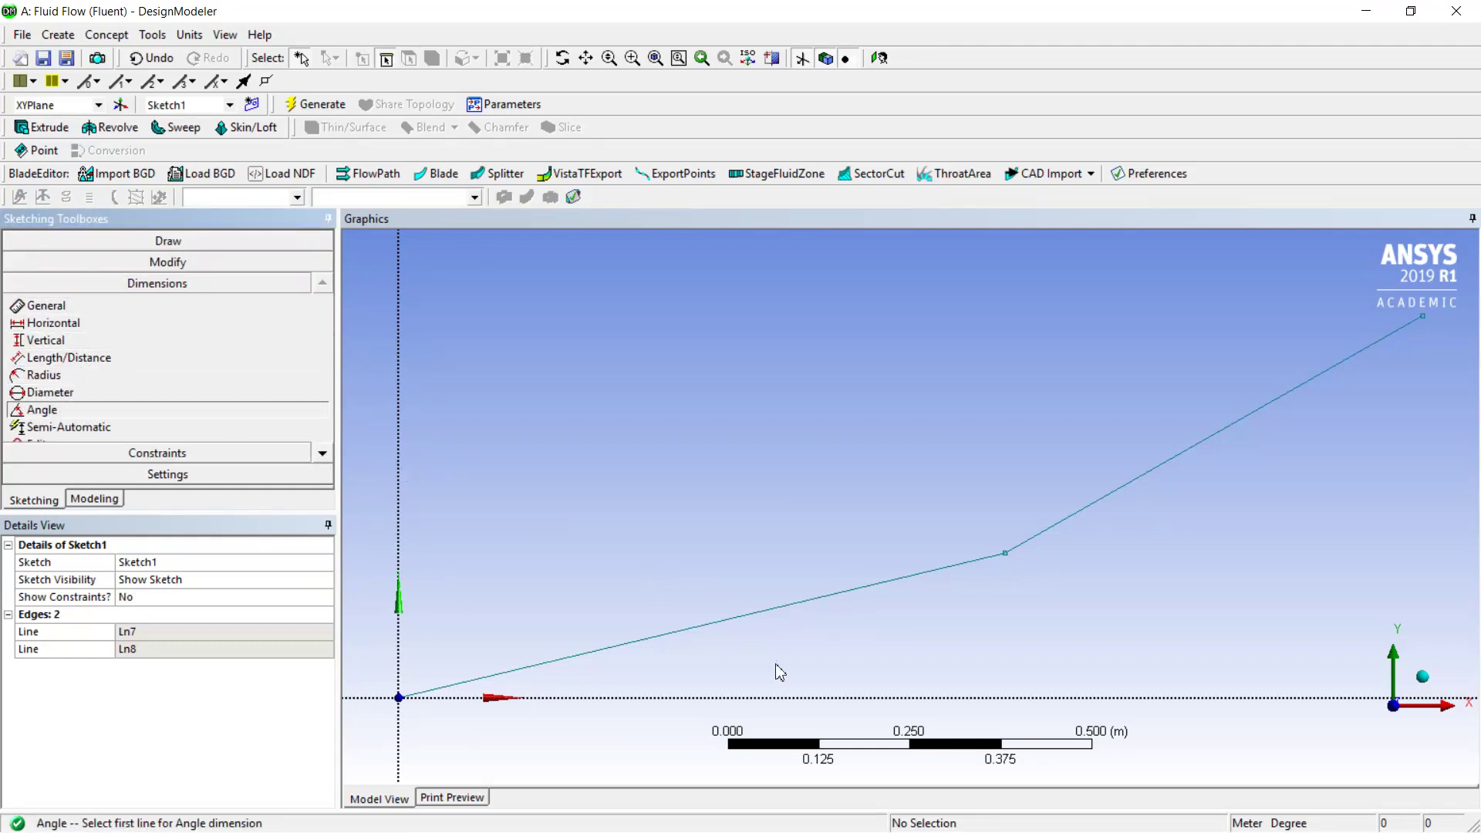
left_click(758, 614)
left_click(759, 617)
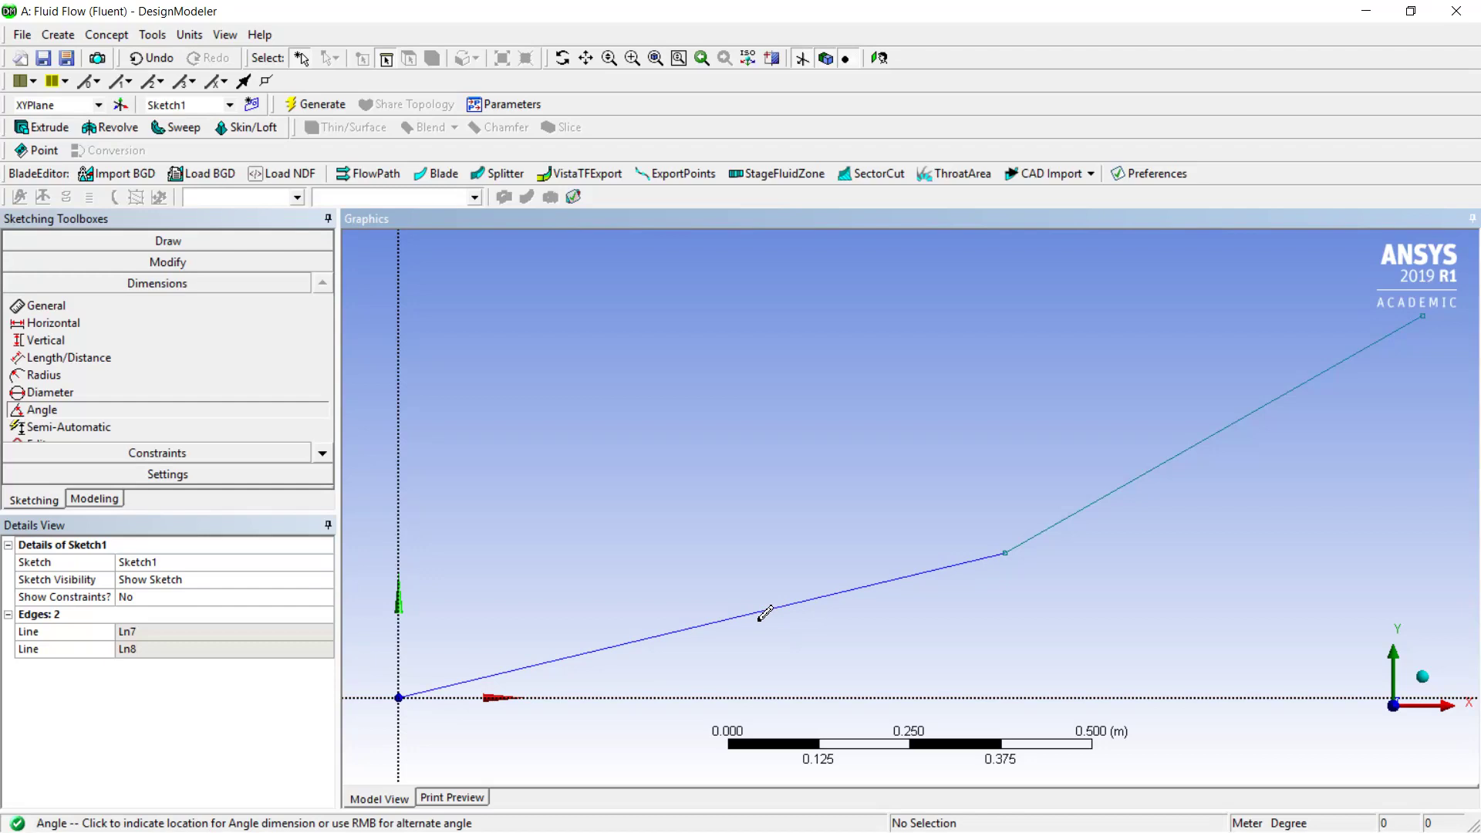
left_click(941, 662)
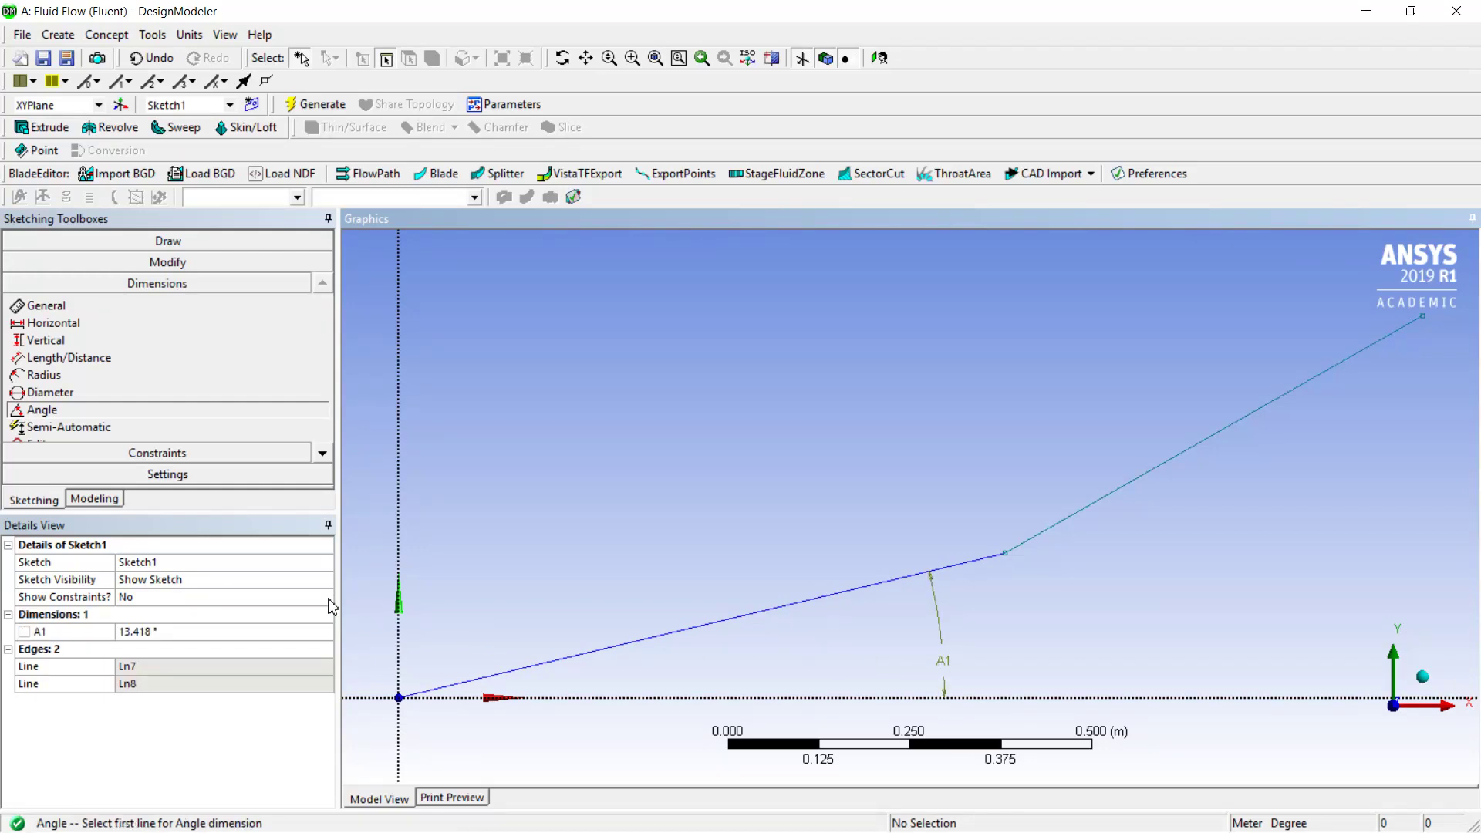
left_click(245, 631)
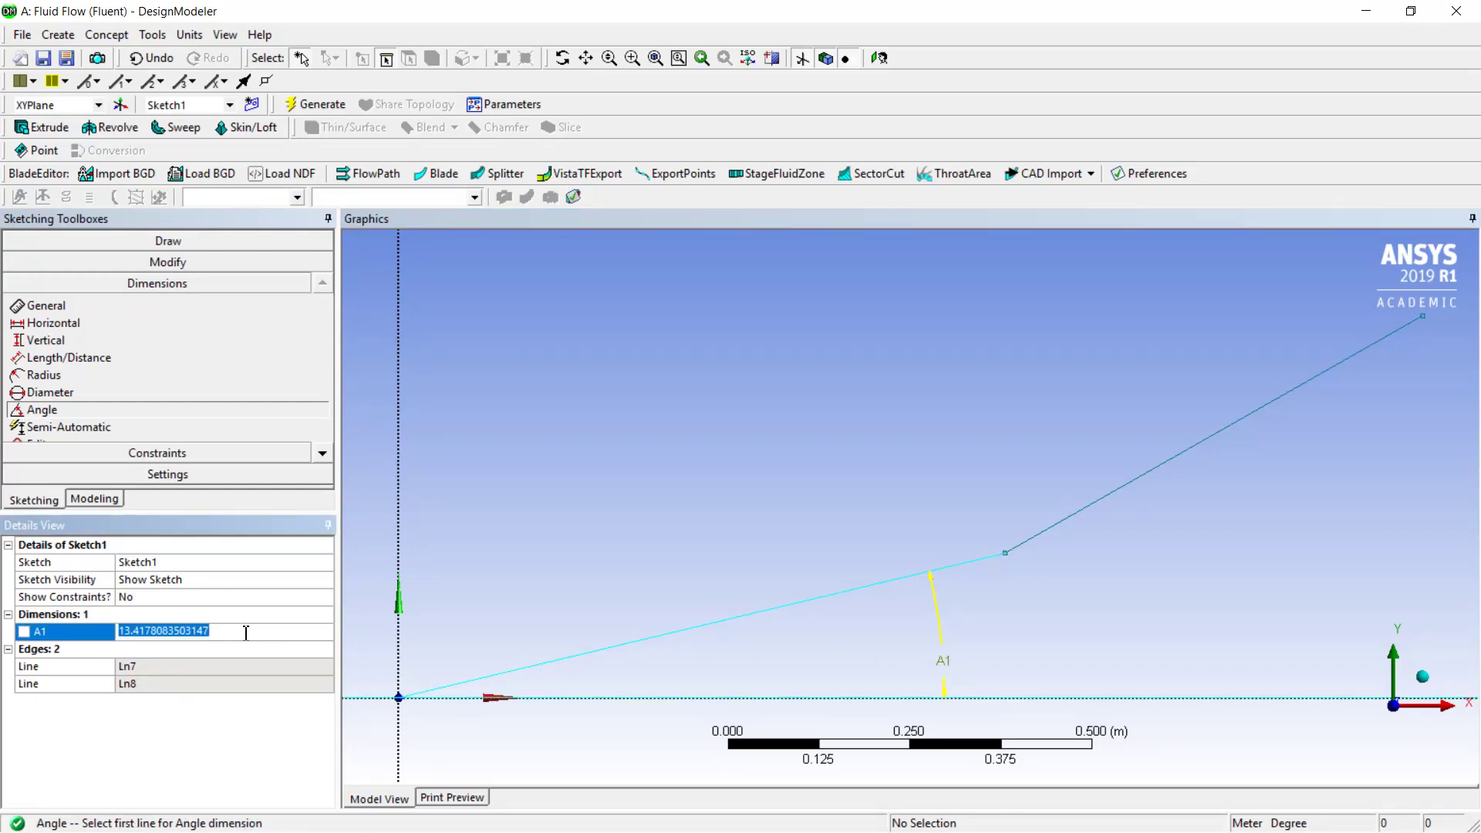
left_click(246, 632)
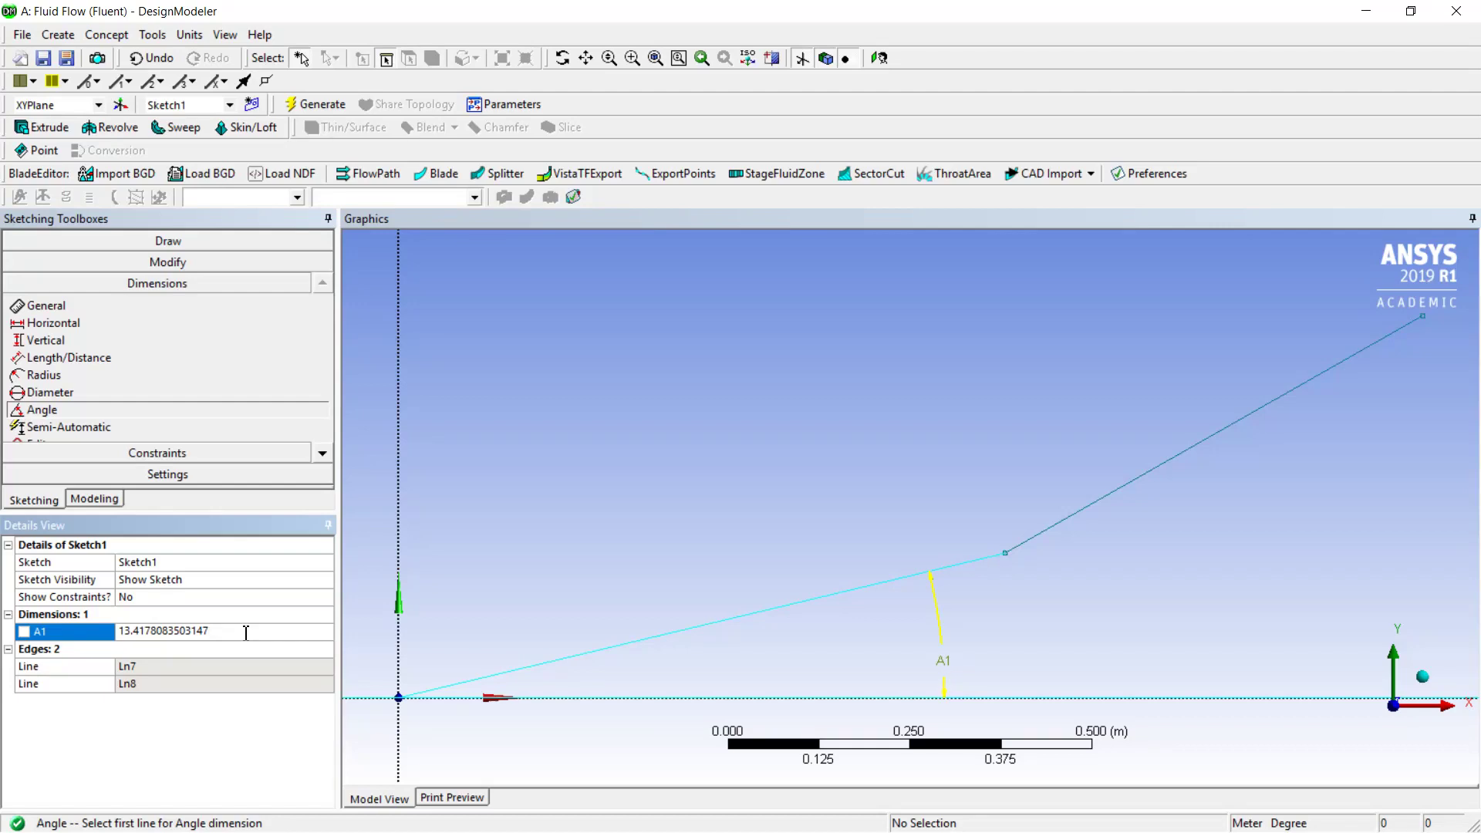
left_click_drag(244, 633, 78, 623)
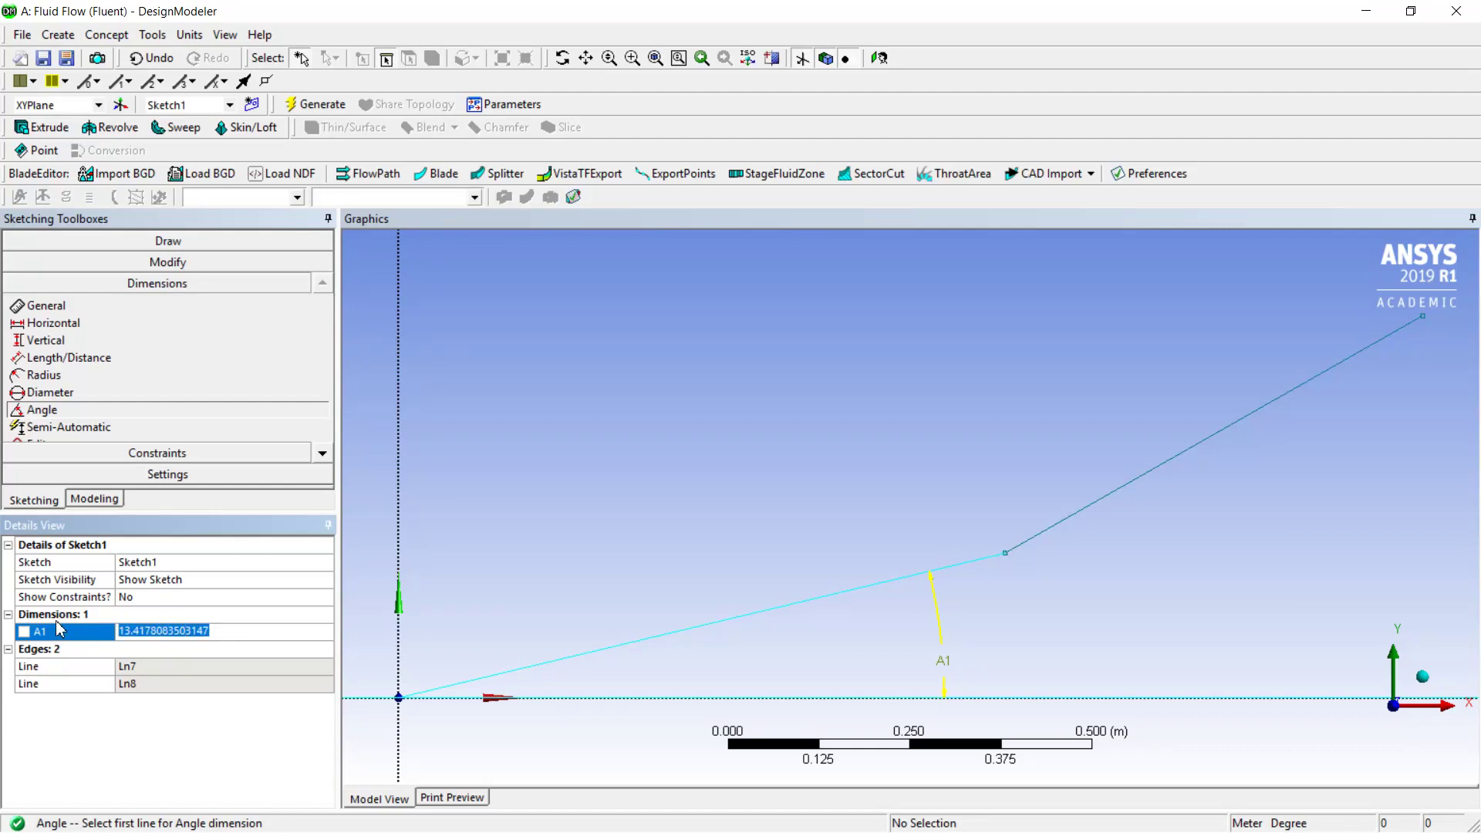
type("19")
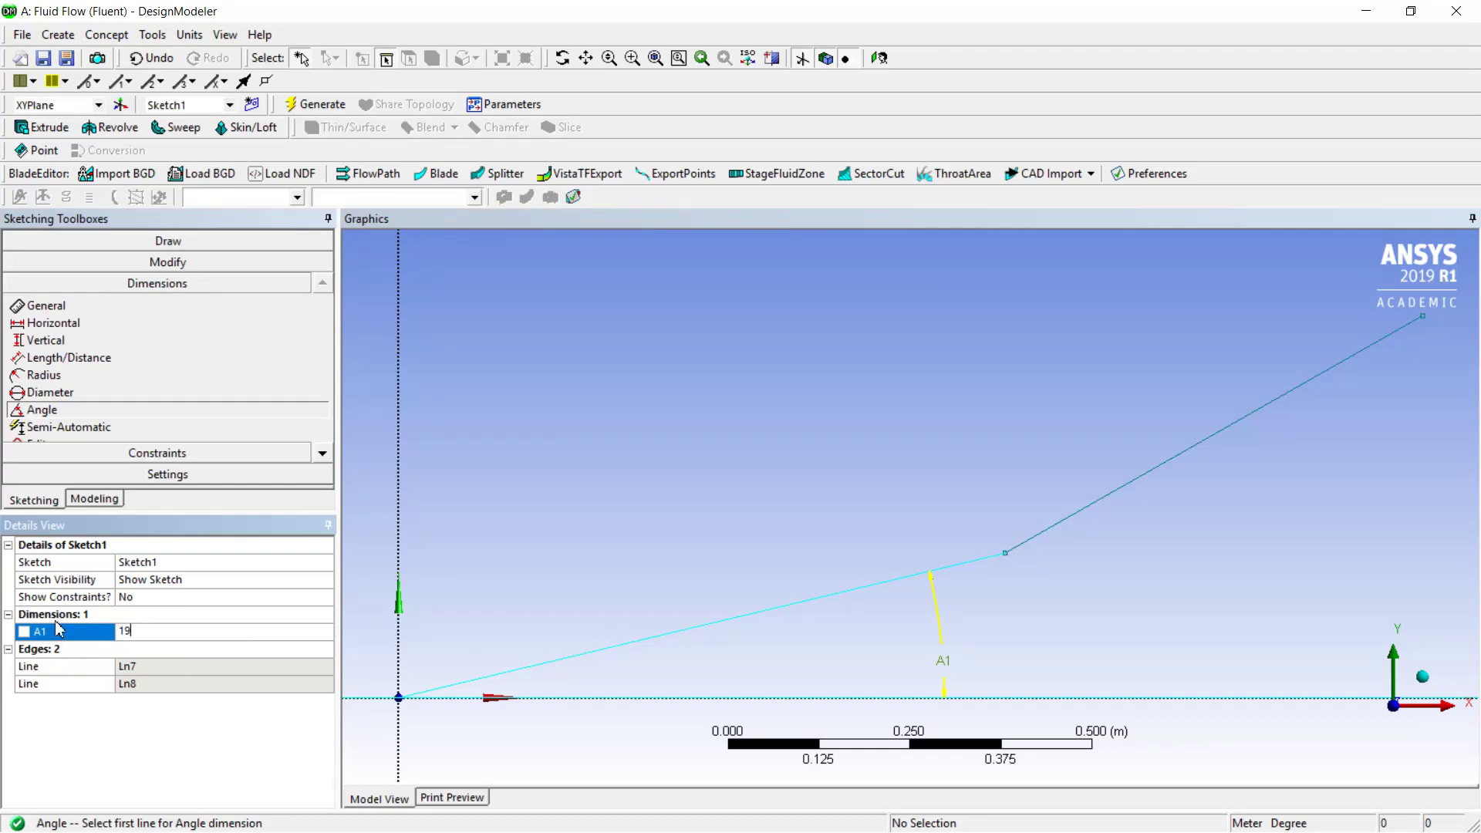
type(".74")
key("Return")
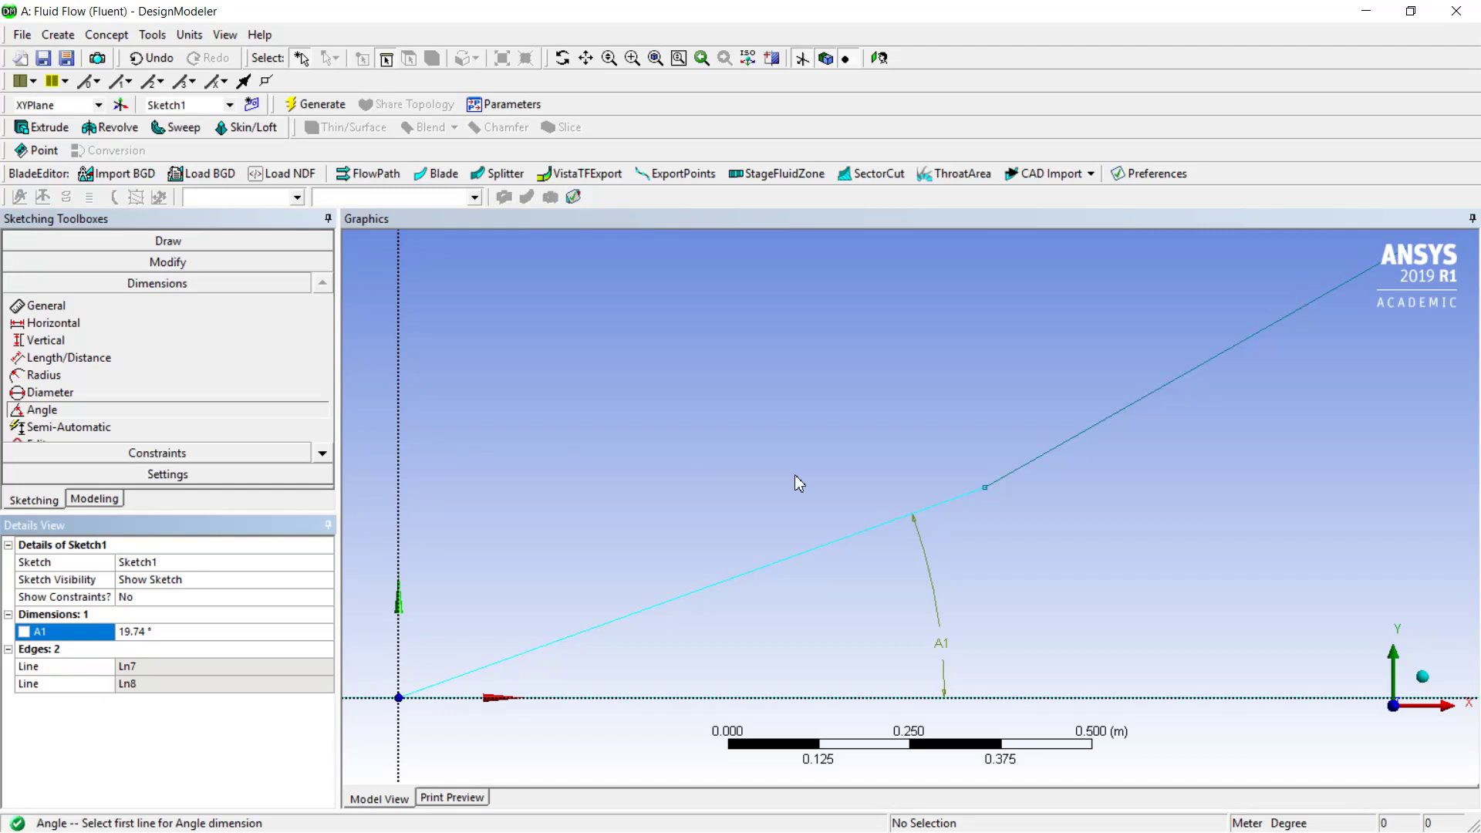
Add an angle dimension on the upper side between the two connected lines and set it to 164.28°.
left_click(1031, 462)
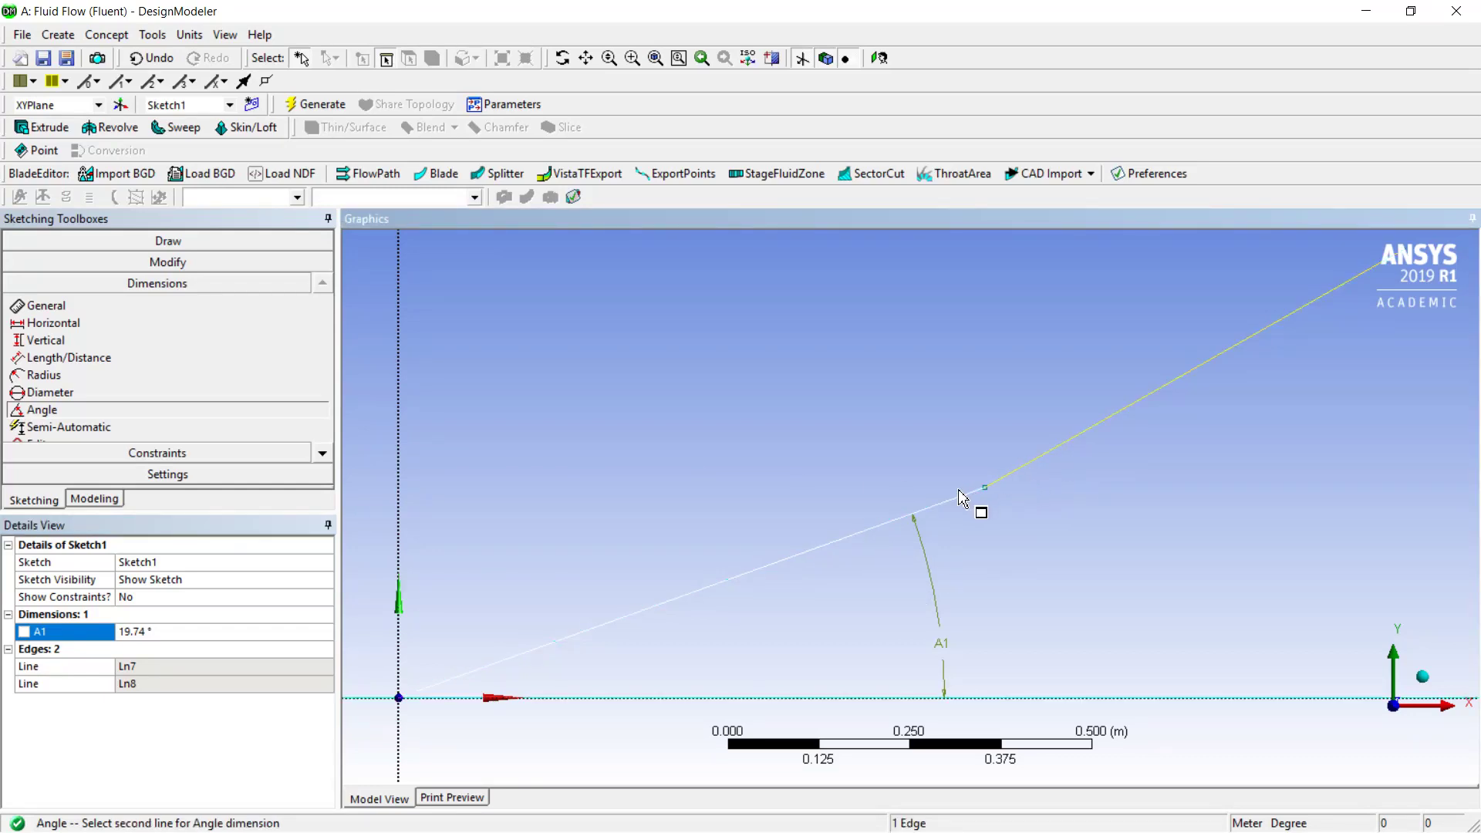
left_click(952, 501)
left_click(890, 414)
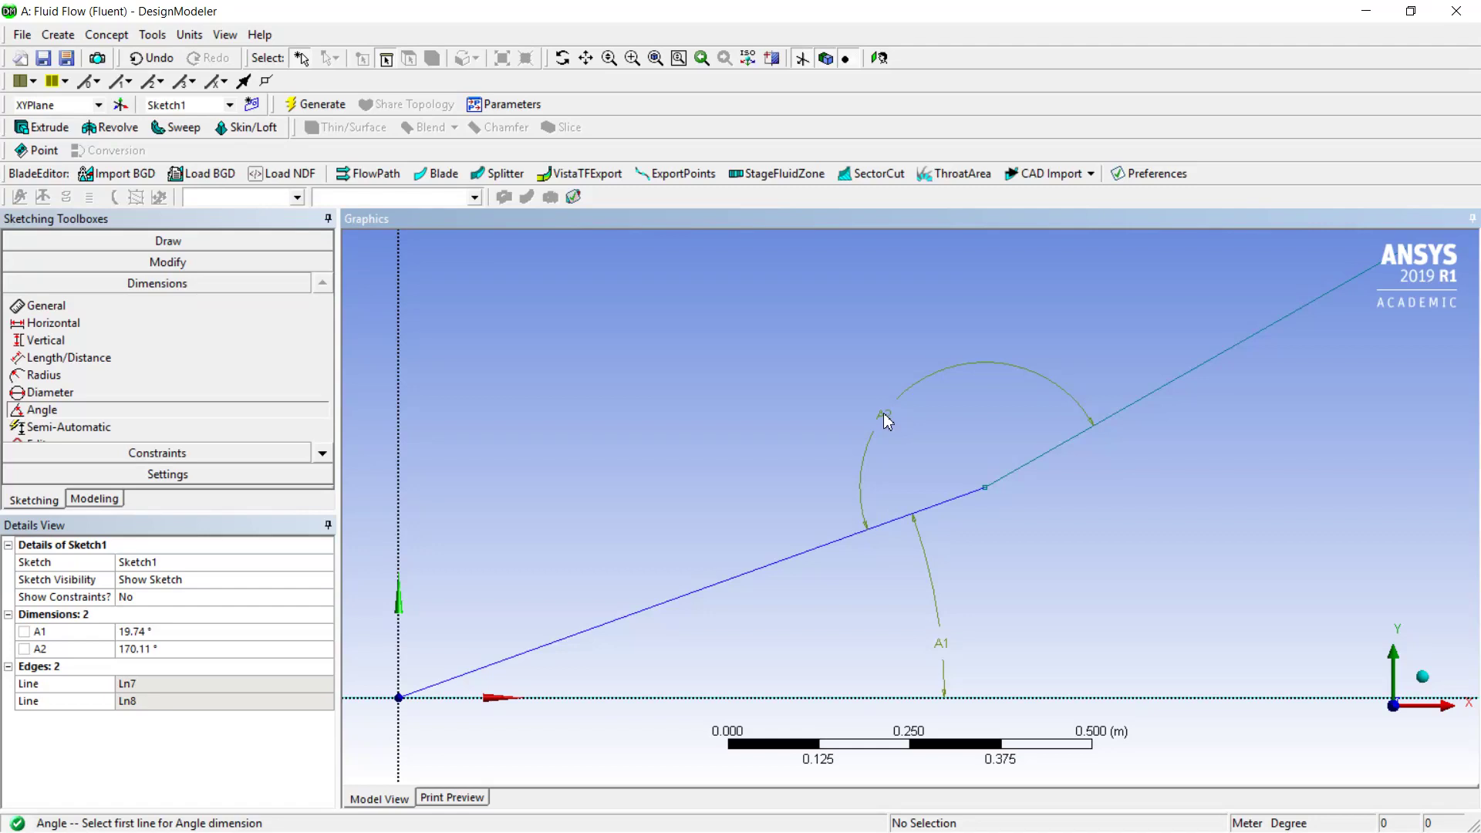
scroll(885, 420, "down", 2)
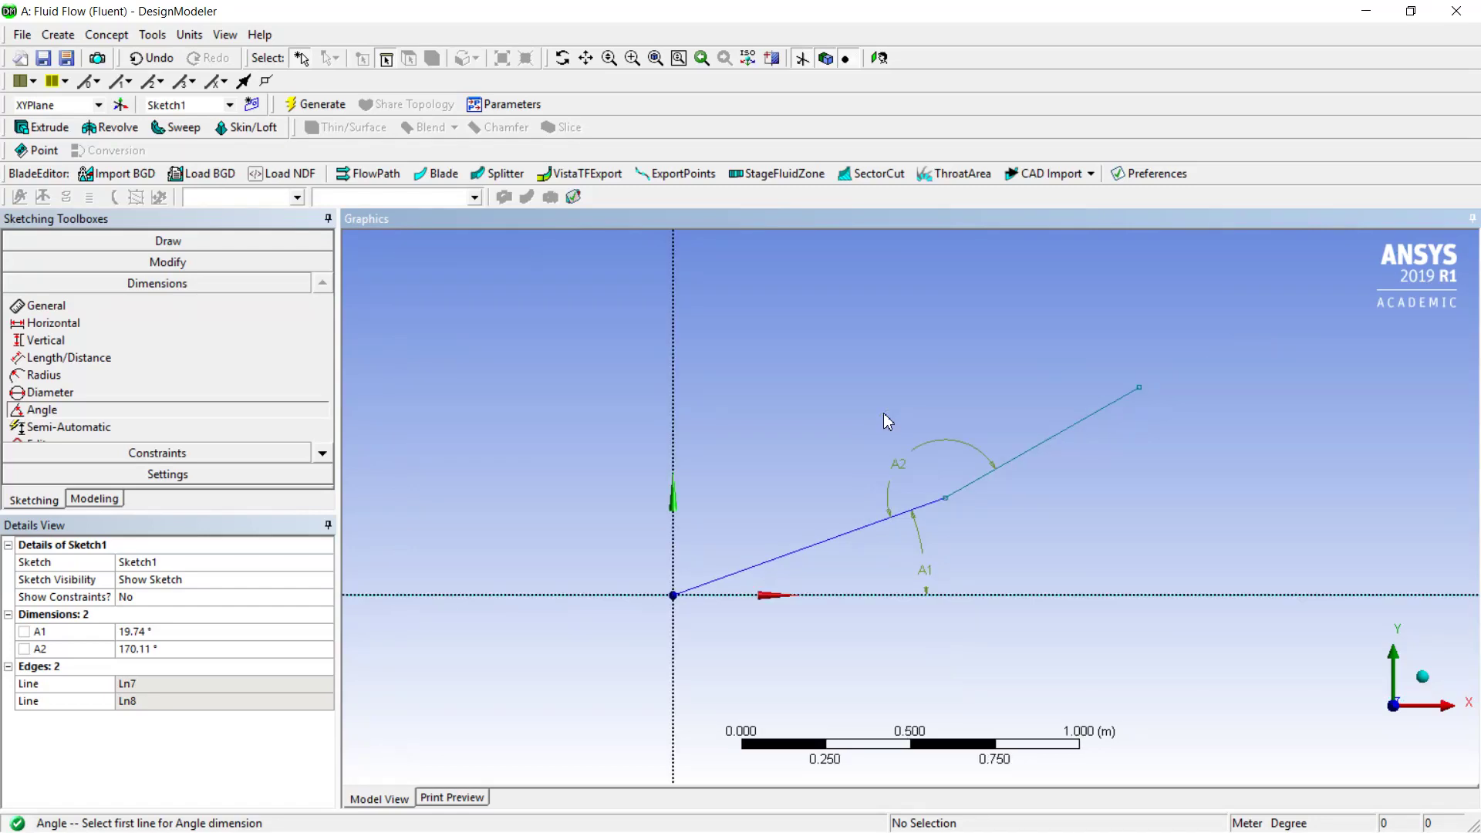
scroll(886, 420, "up", 2)
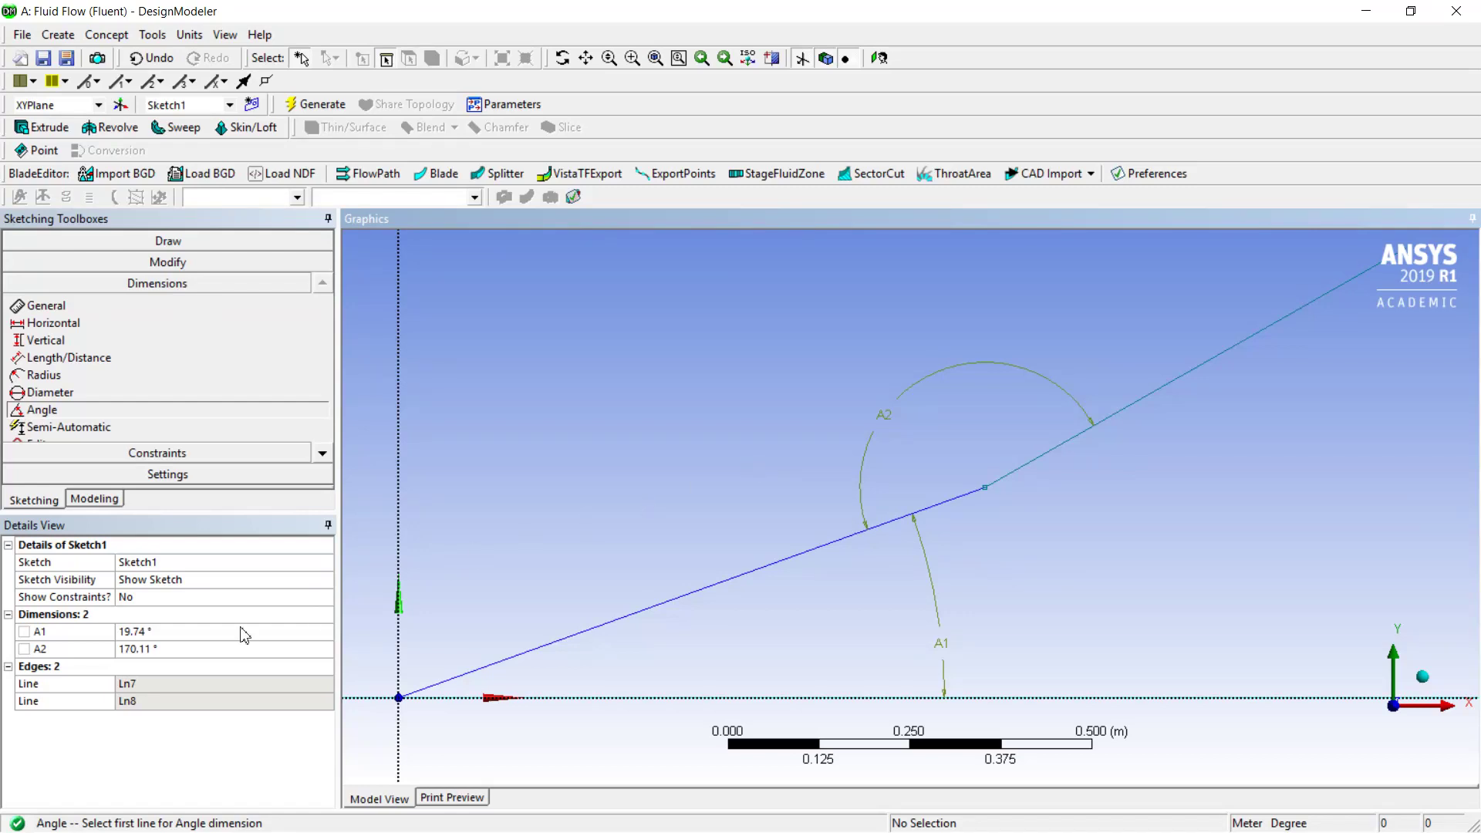
left_click(239, 652)
type("1")
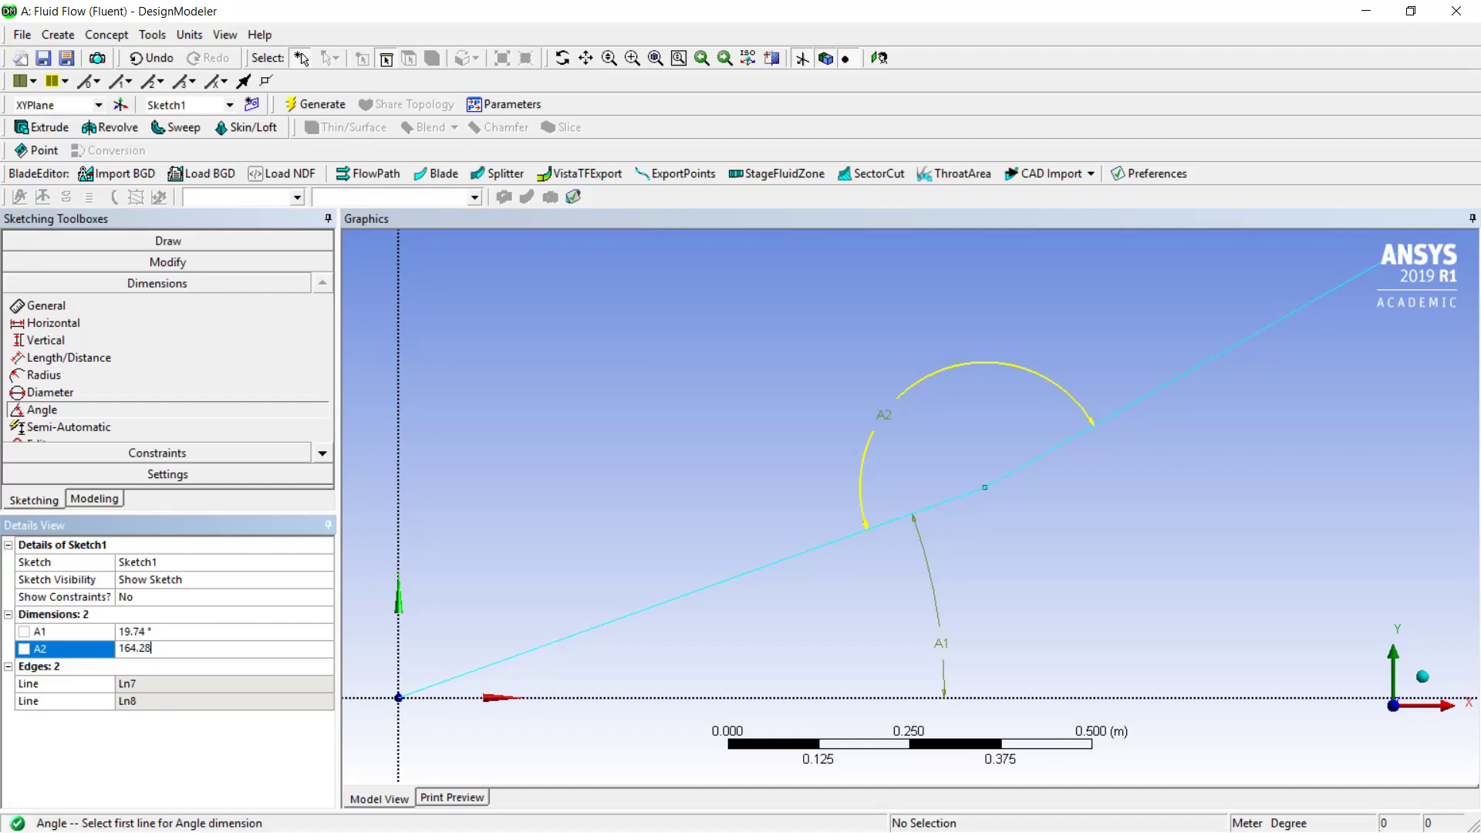
type("64.28")
key("Return")
Draw a short vertical line from the origin up along the Y axis.
scroll(700, 464, "down", 3)
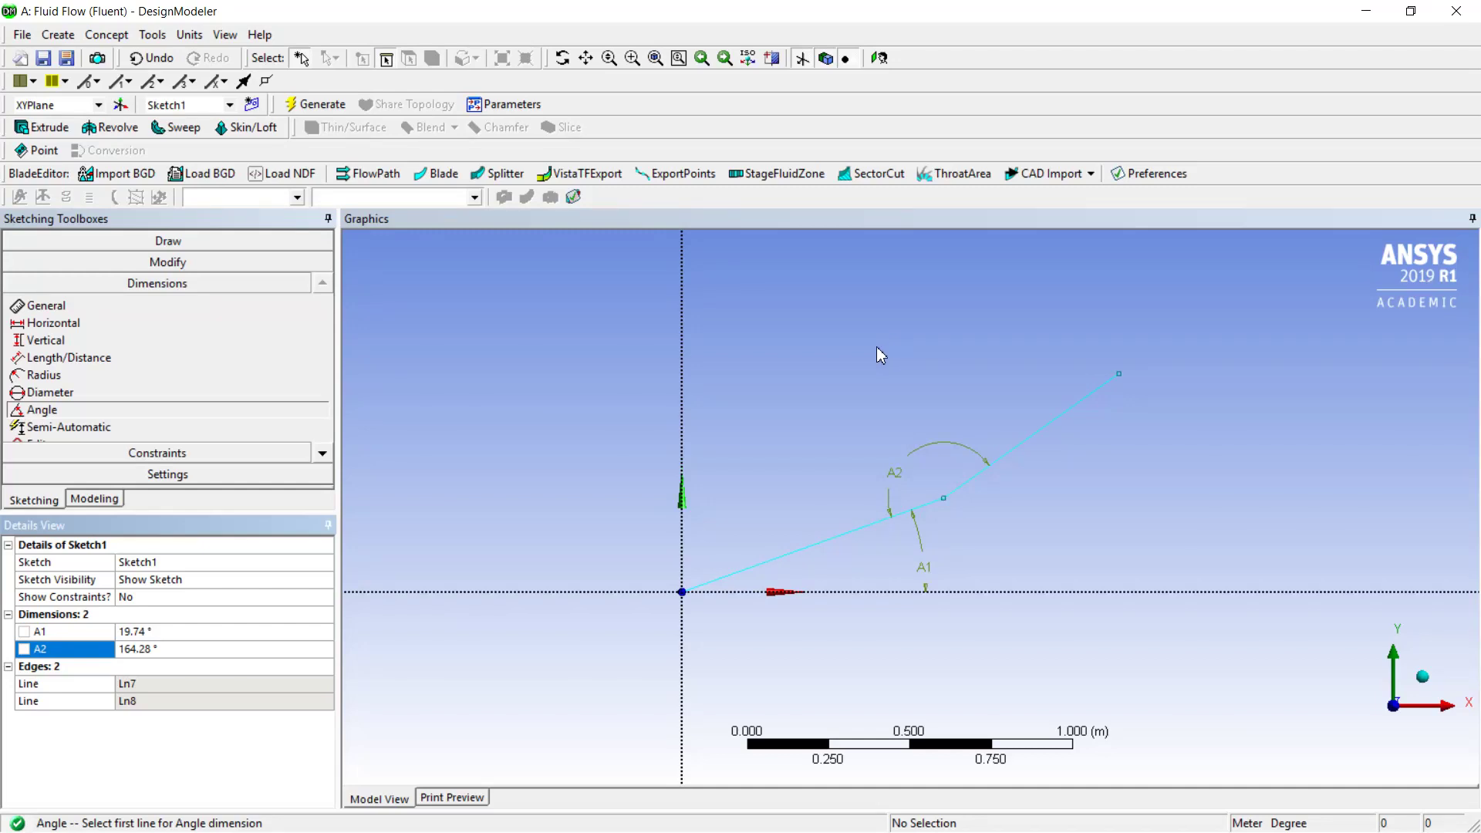
scroll(846, 369, "up", 3)
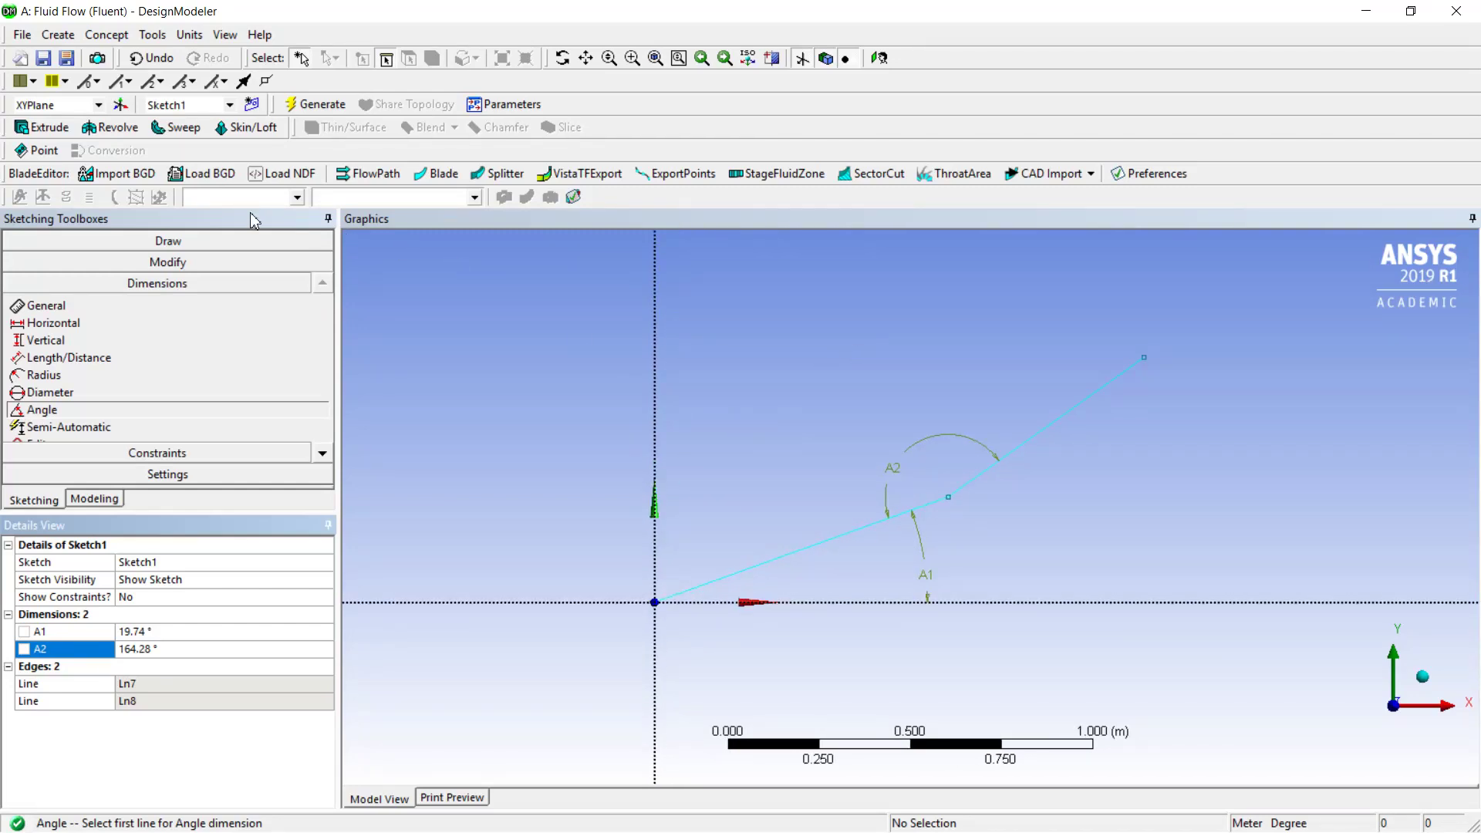
left_click(34, 240)
left_click(31, 266)
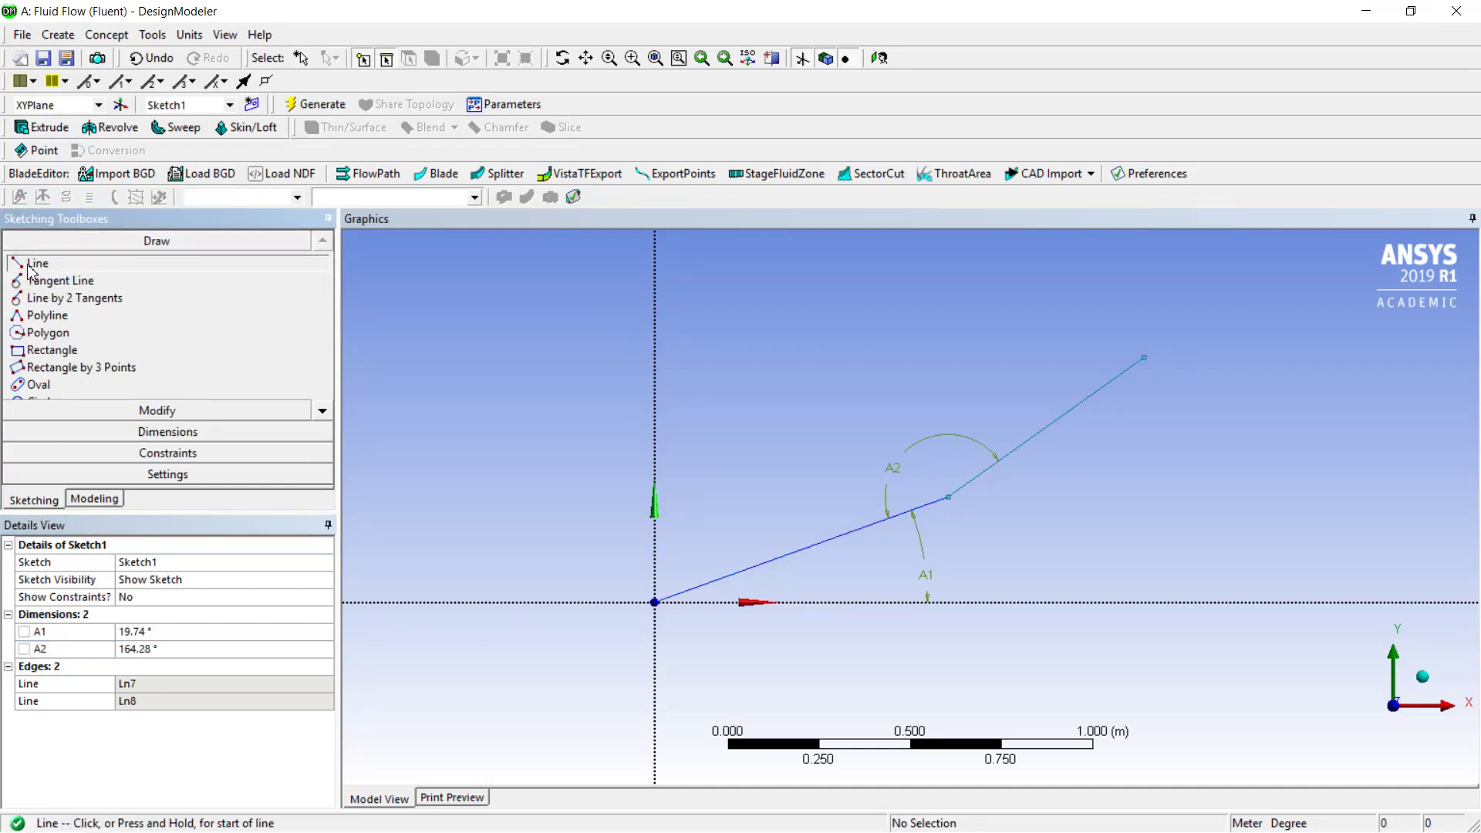
left_click(654, 601)
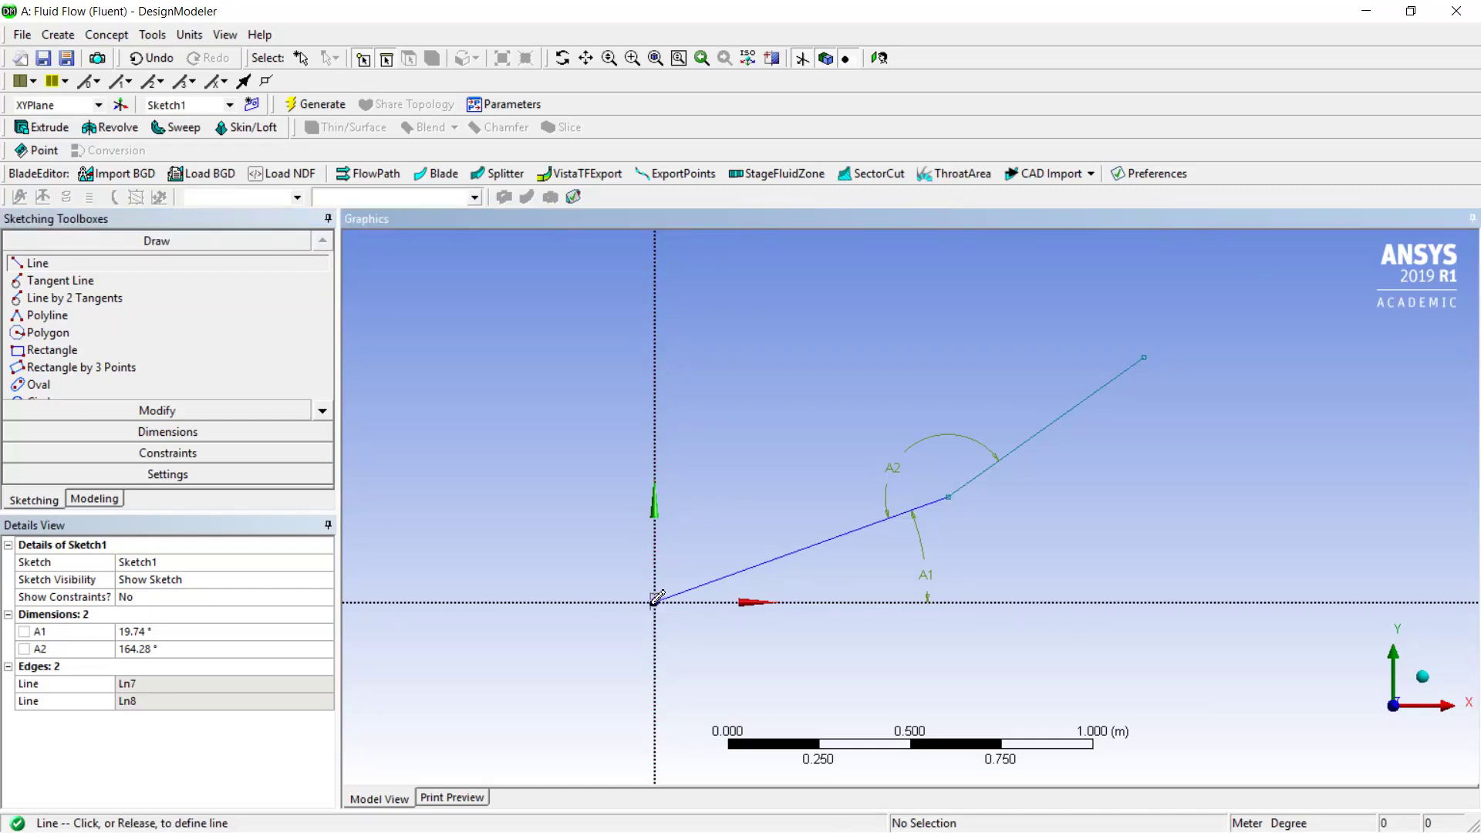
left_click(656, 576)
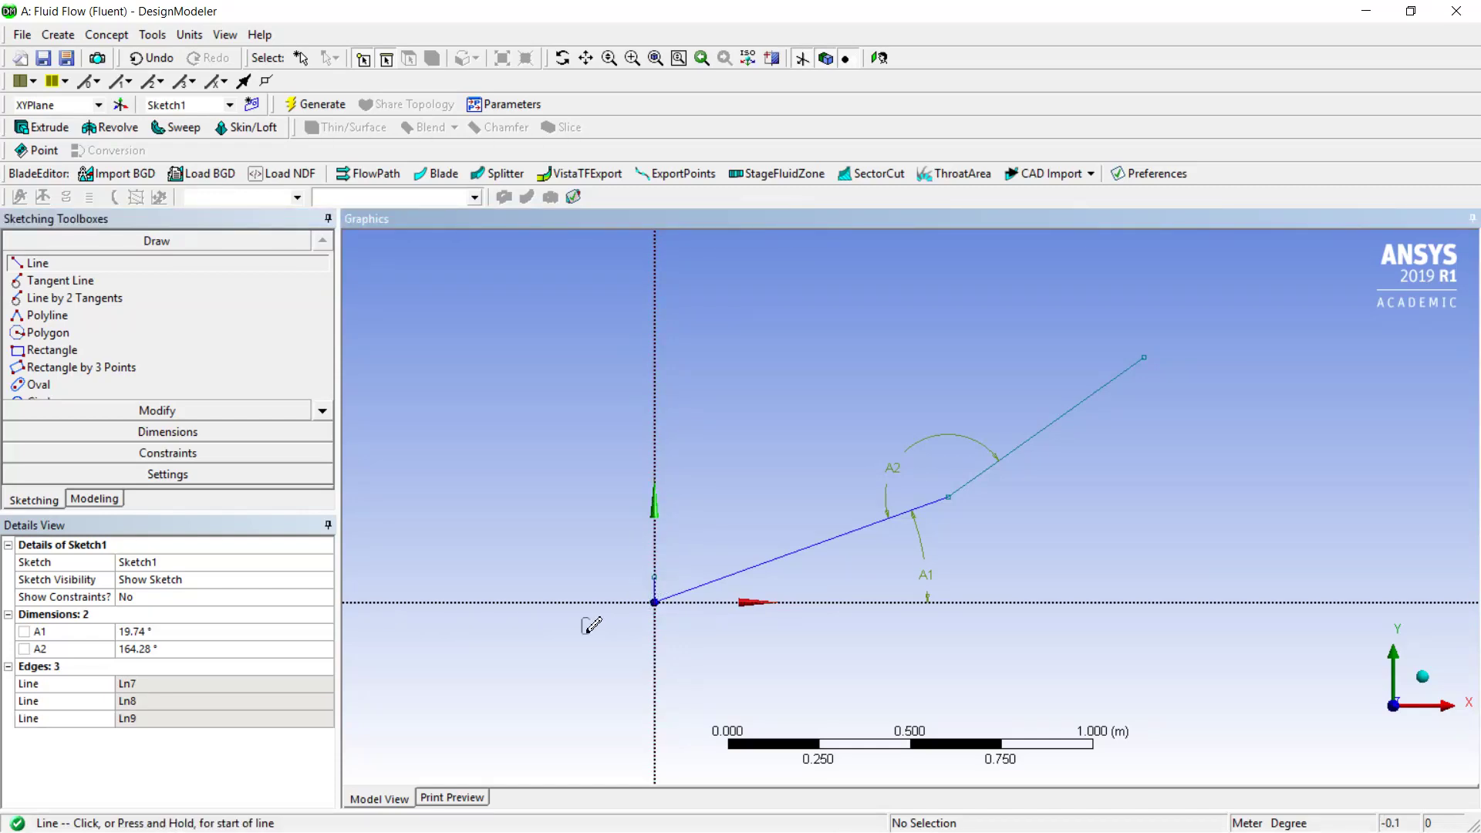
Draw a line from the top of the short vertical line to about (1.2, 0.77) m, then a horizontal line about 0.09 m long.
left_click(655, 576)
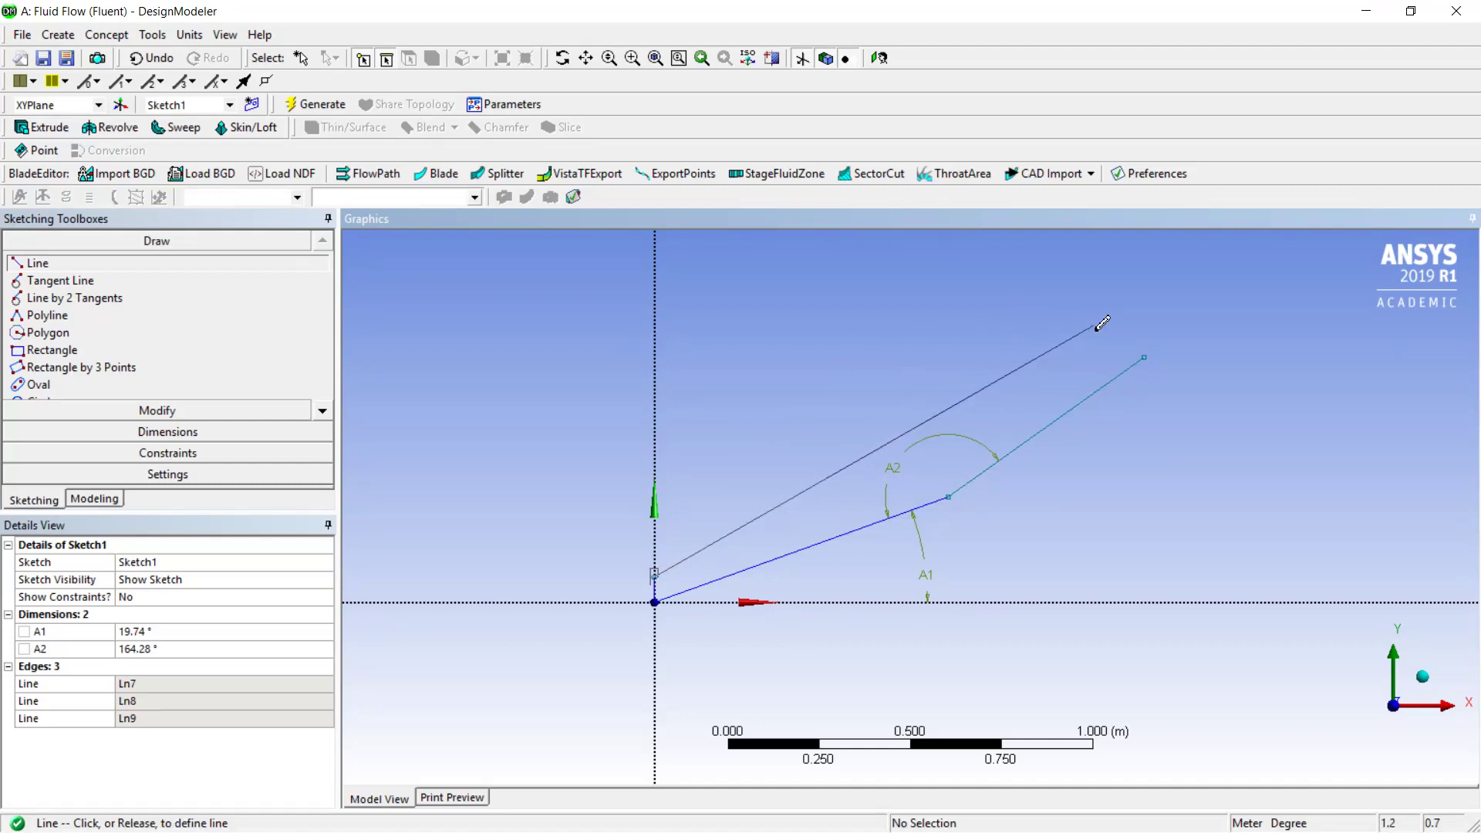
left_click(1092, 323)
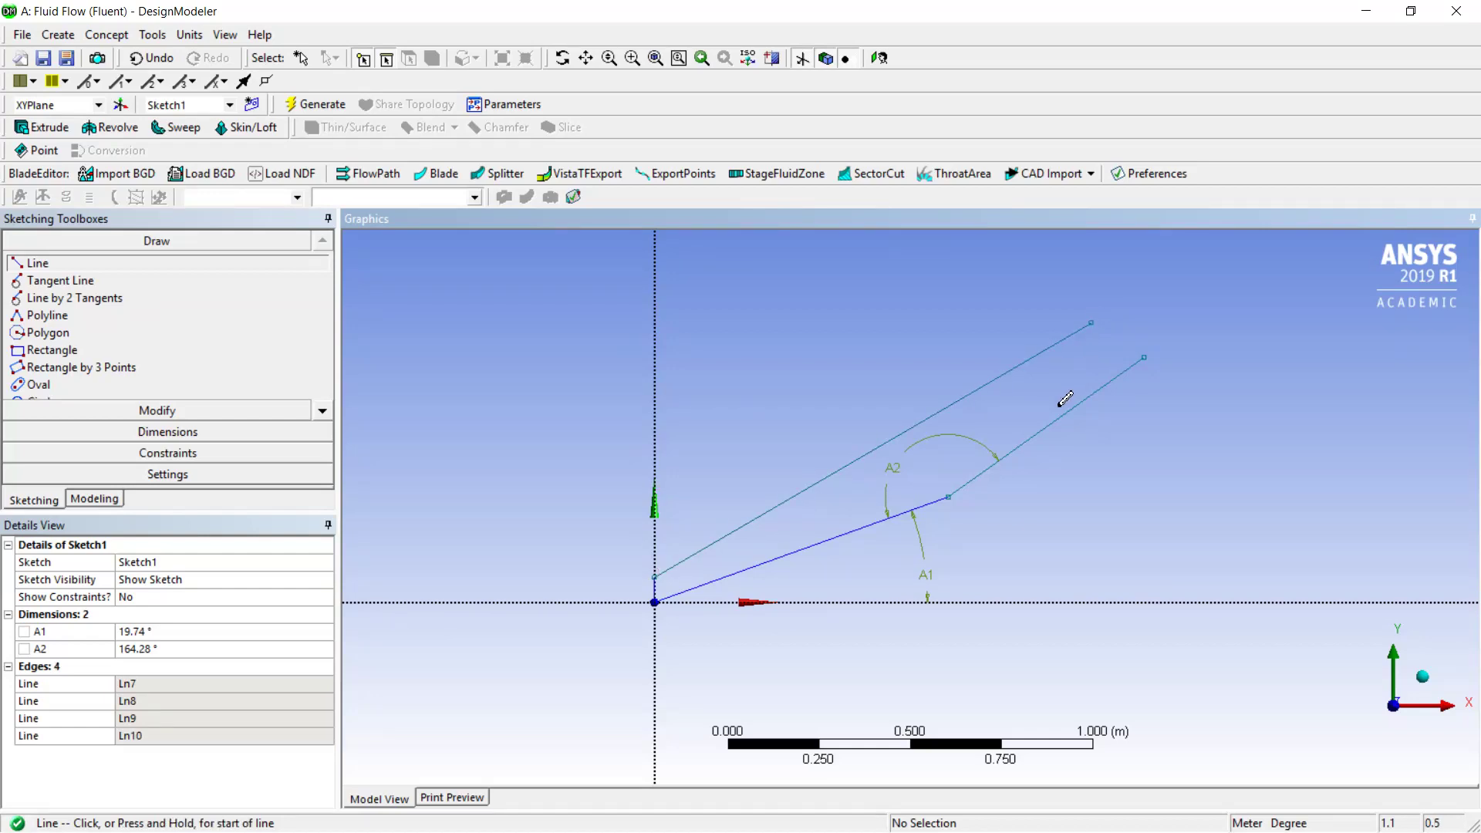
left_click(1093, 324)
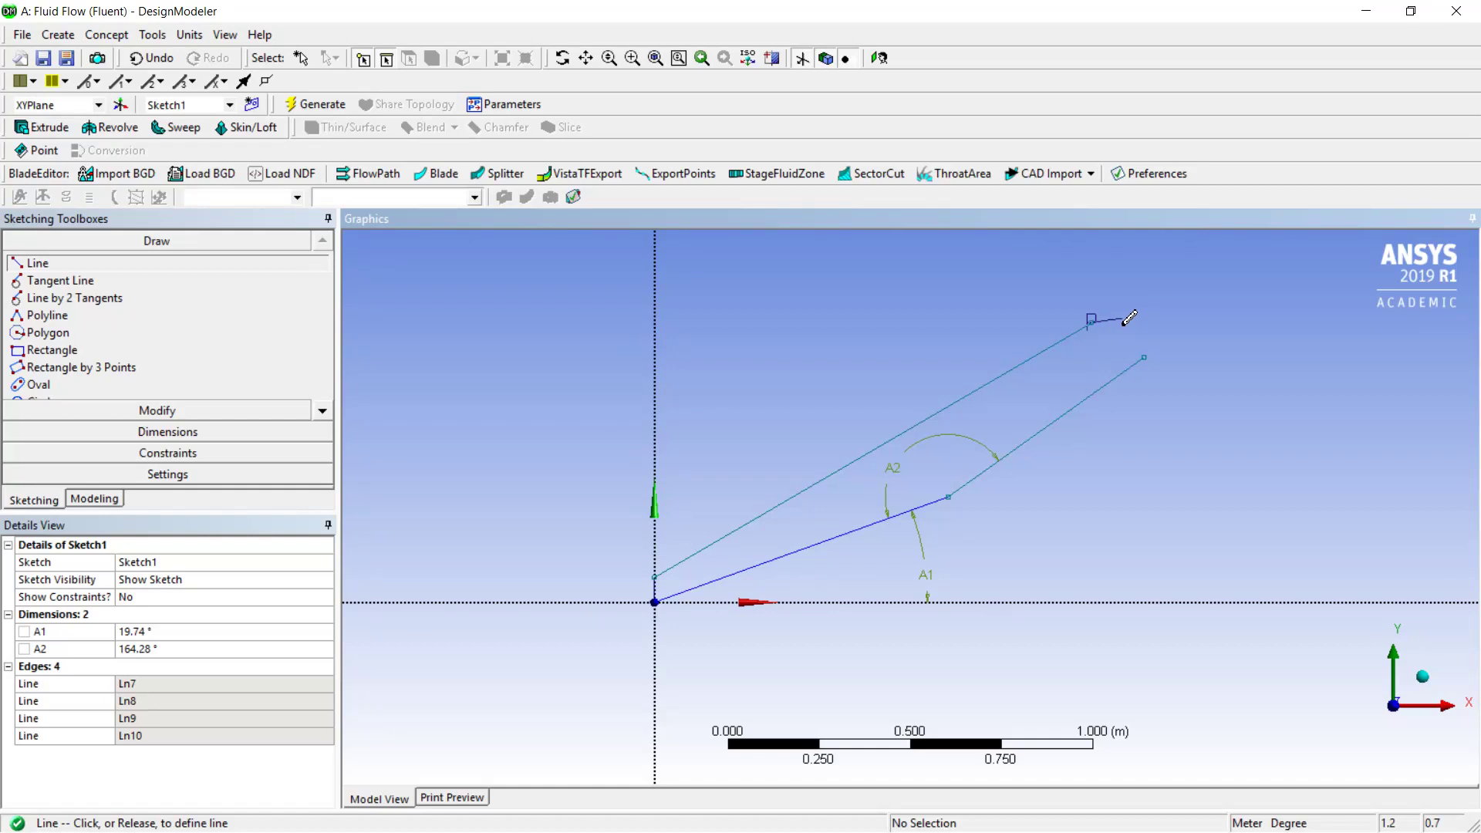
left_click(1124, 323)
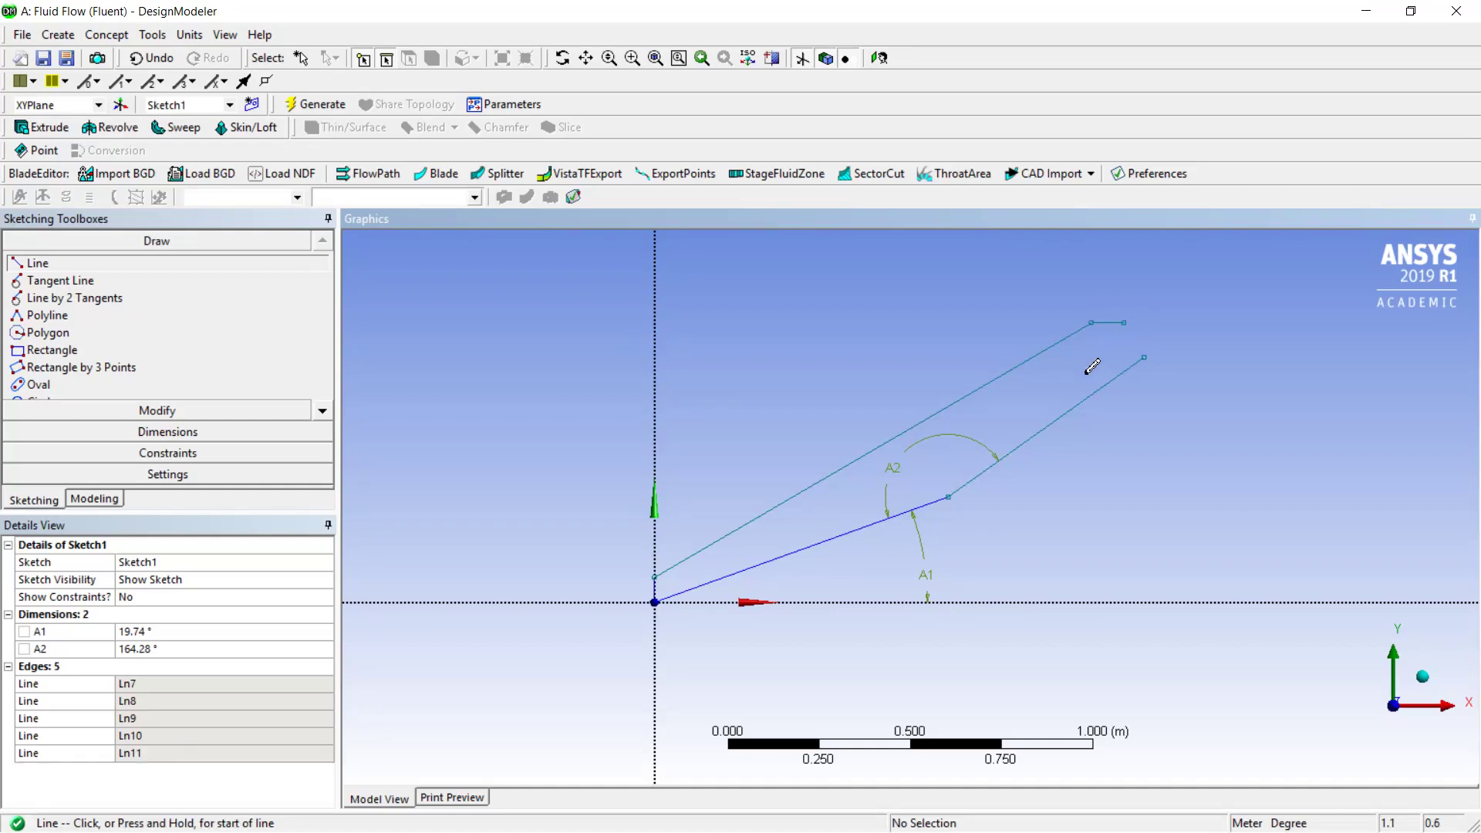
Add a vertical dimension to the short line at the origin and set it to 0.07 m.
left_click(92, 434)
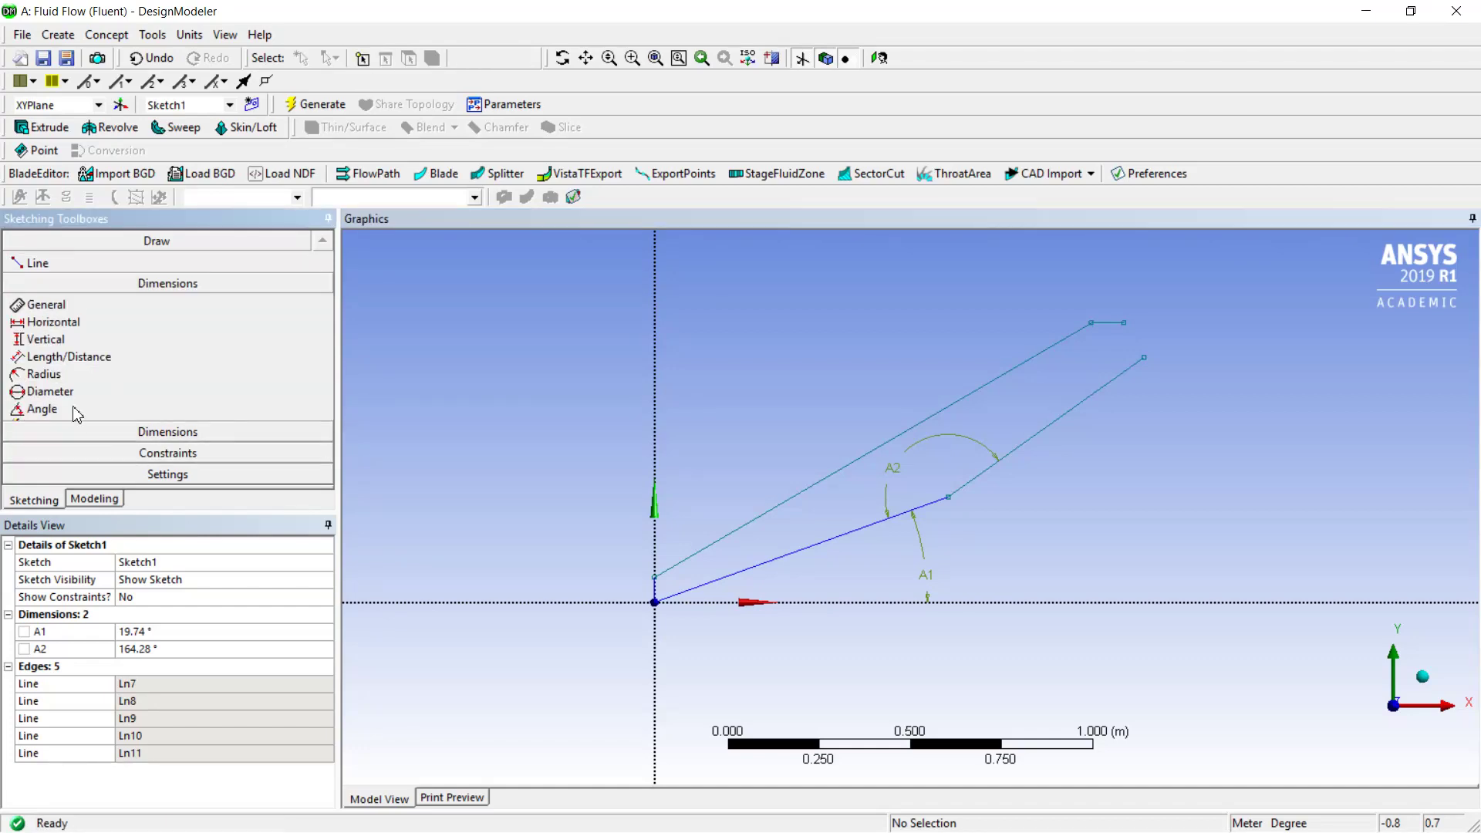
left_click(44, 341)
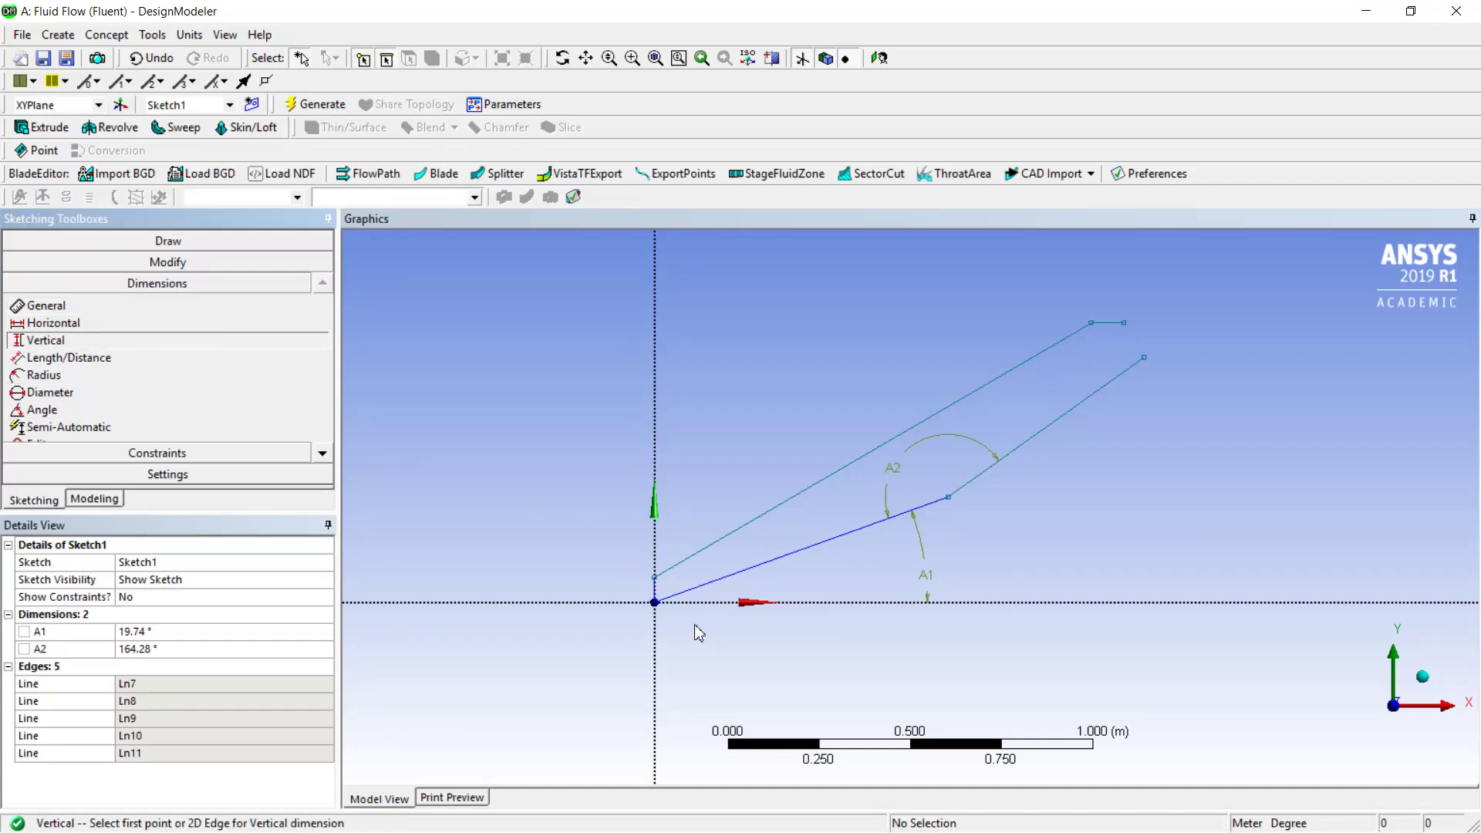
left_click(656, 603)
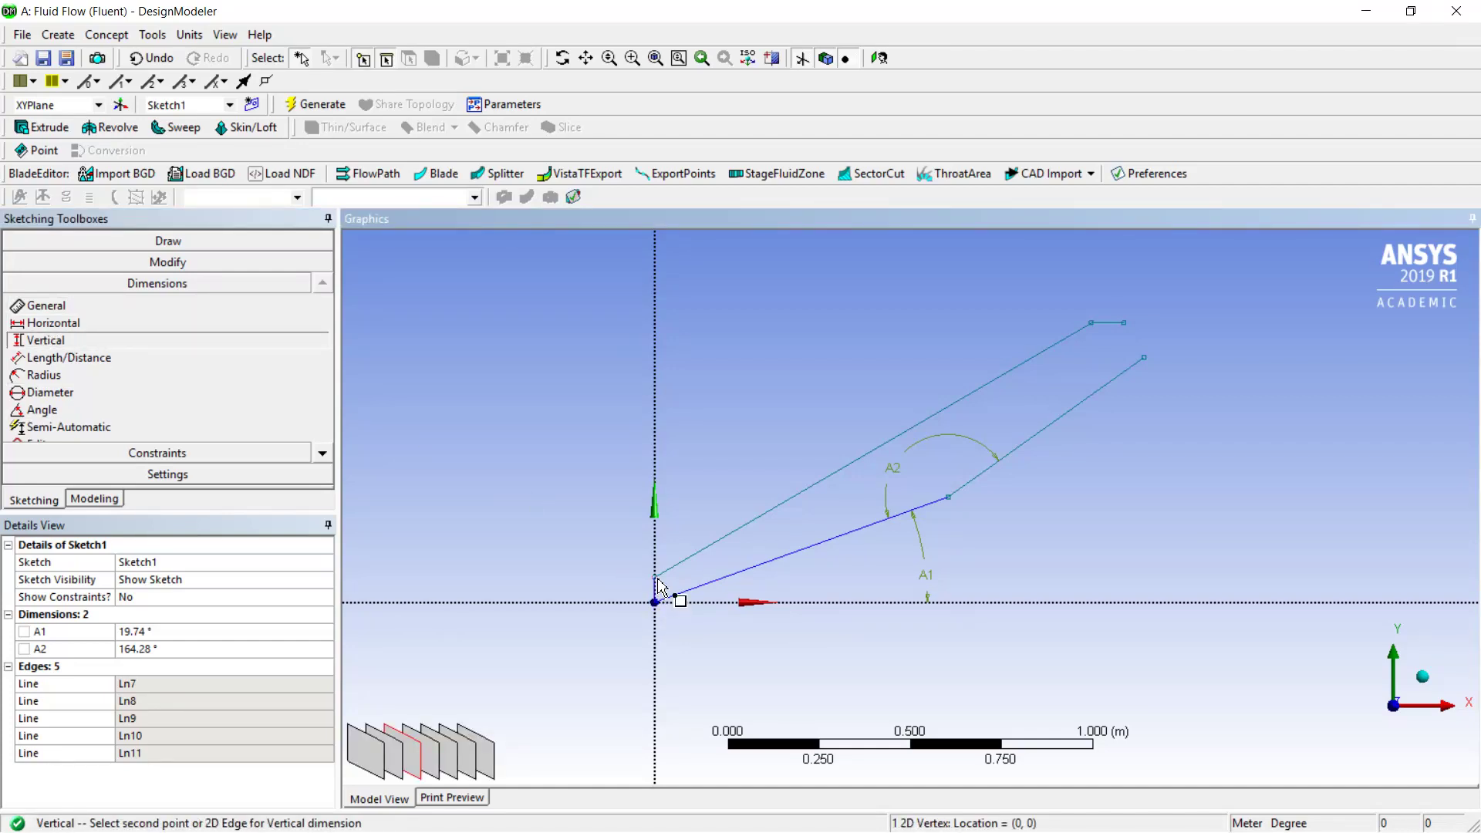
left_click(656, 578)
left_click(619, 586)
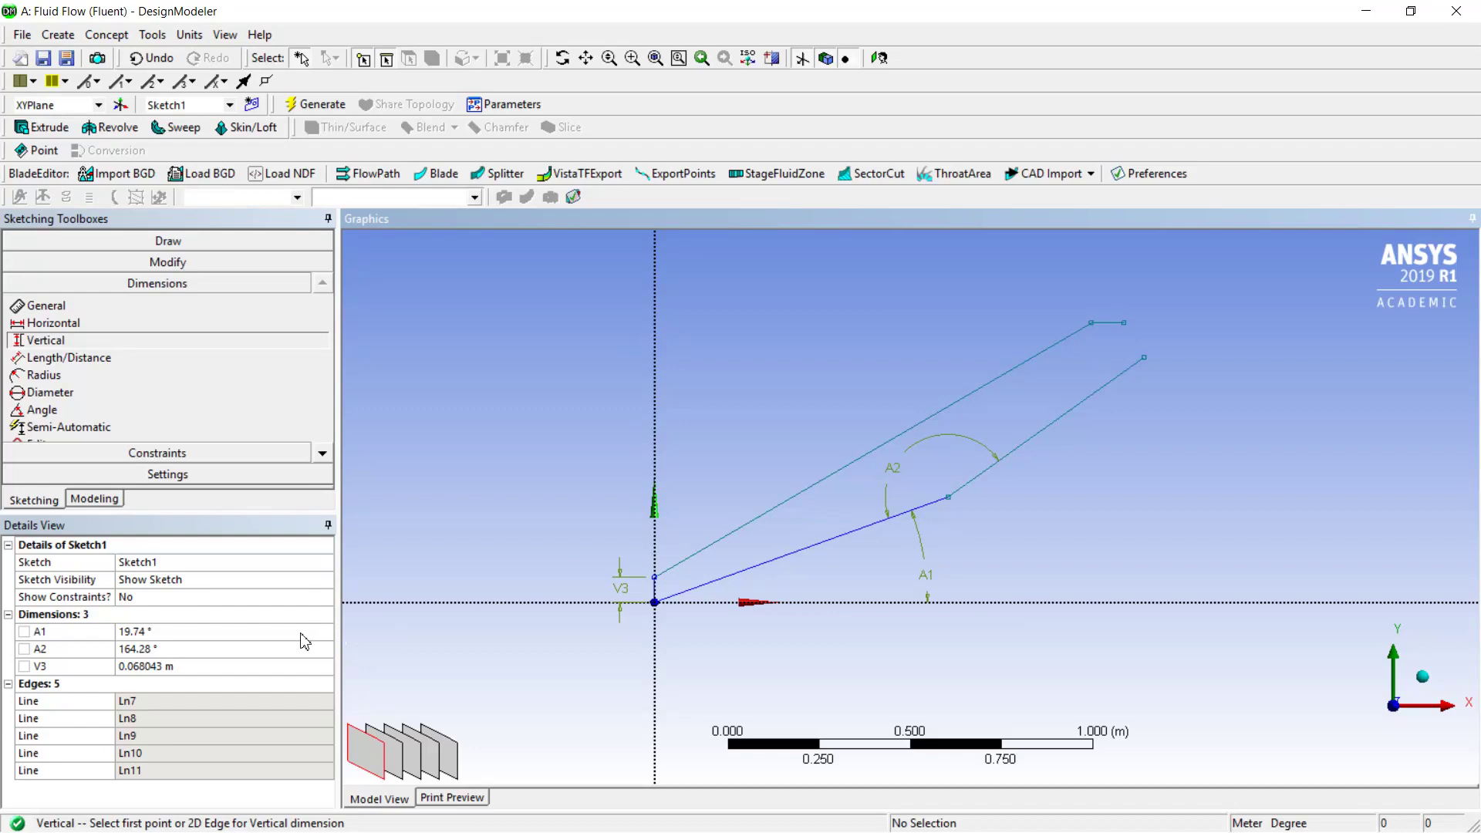
left_click(271, 666)
left_click_drag(271, 666, 71, 653)
type("0.07")
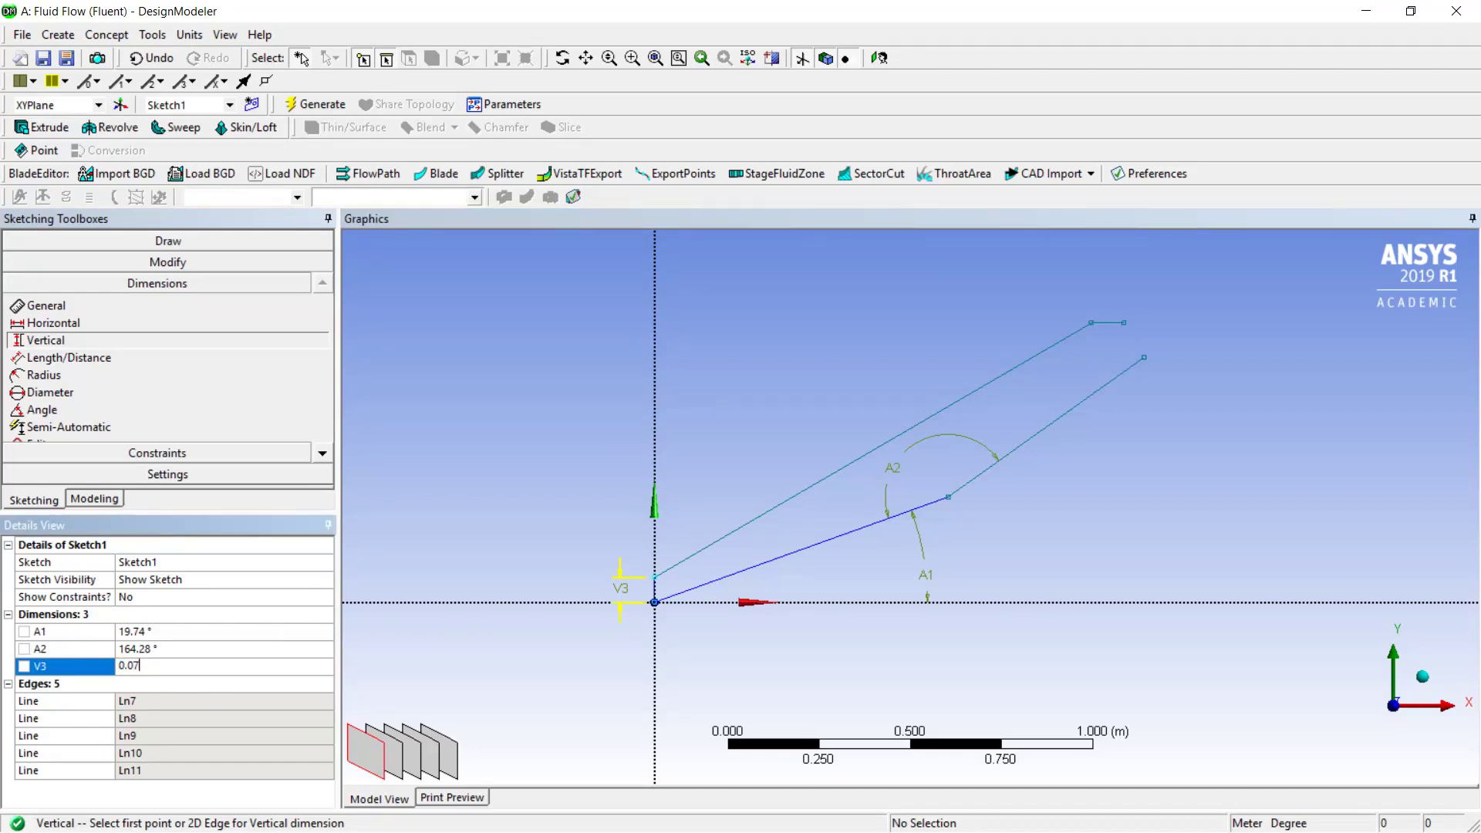
key("Return")
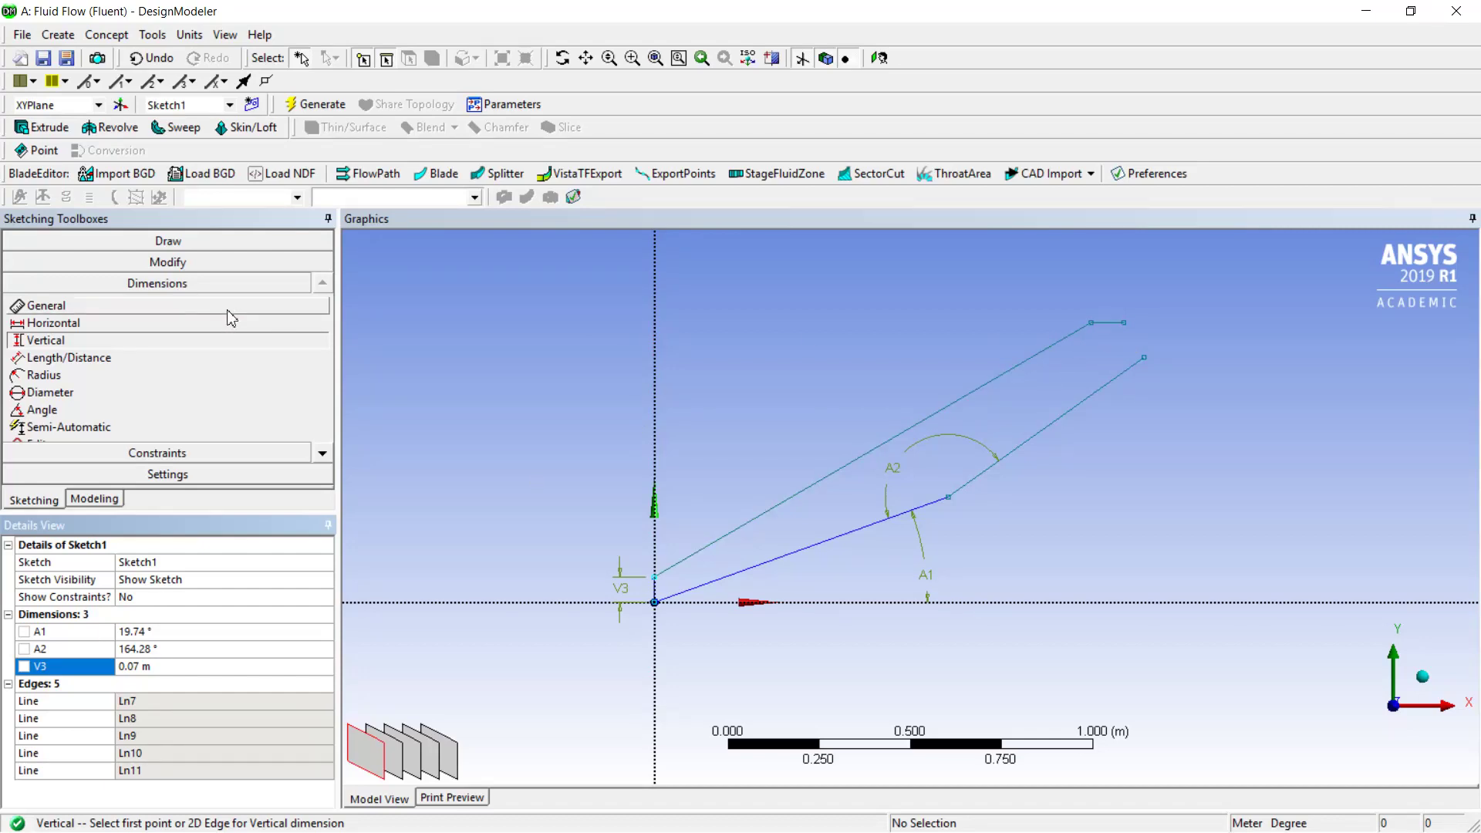
Dimension the length of the short horizontal line at the upper end of the sketch and set it to 0.07 m.
left_click(230, 307)
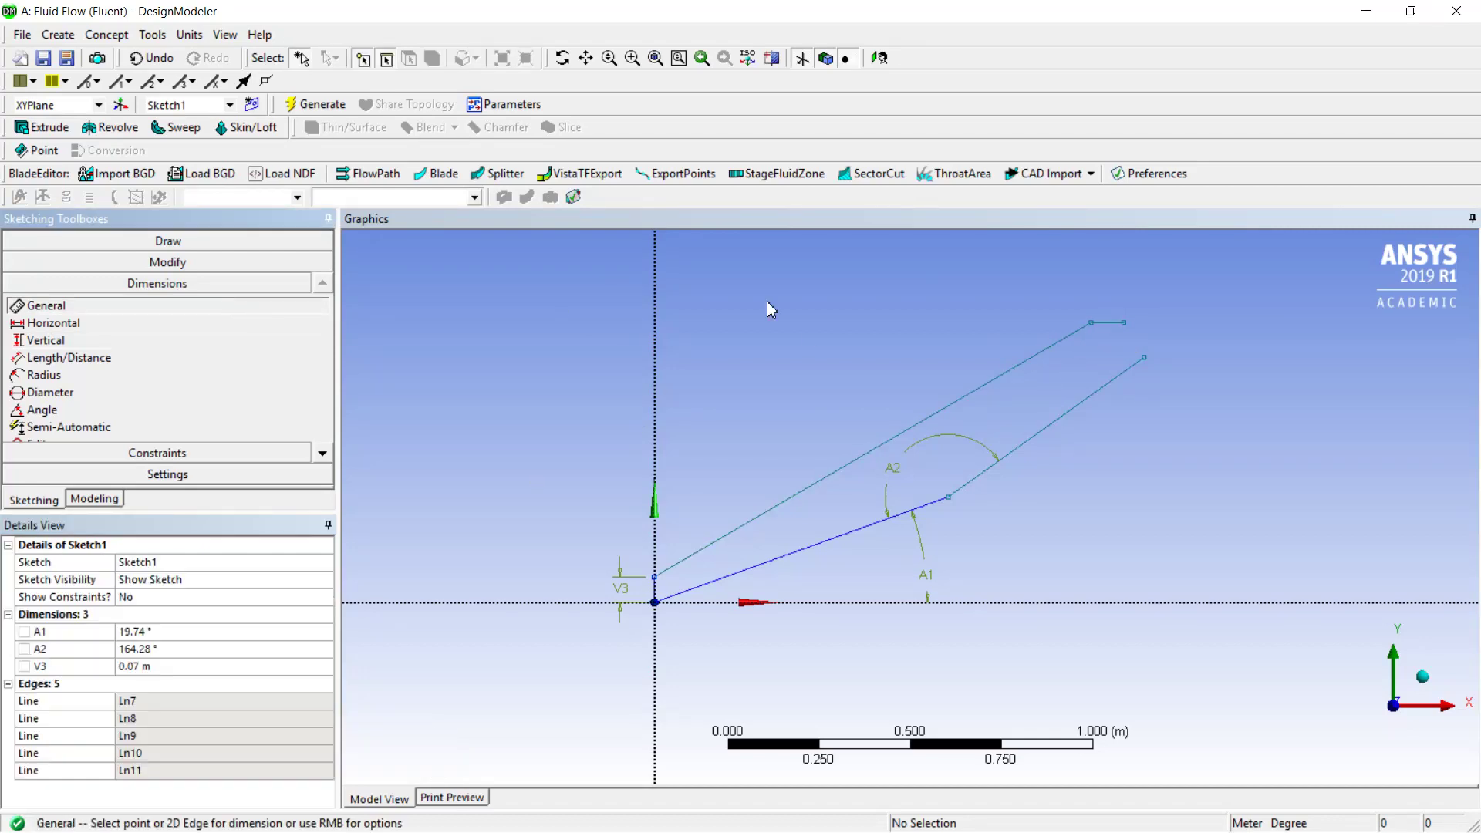
left_click(1123, 327)
left_click(1110, 308)
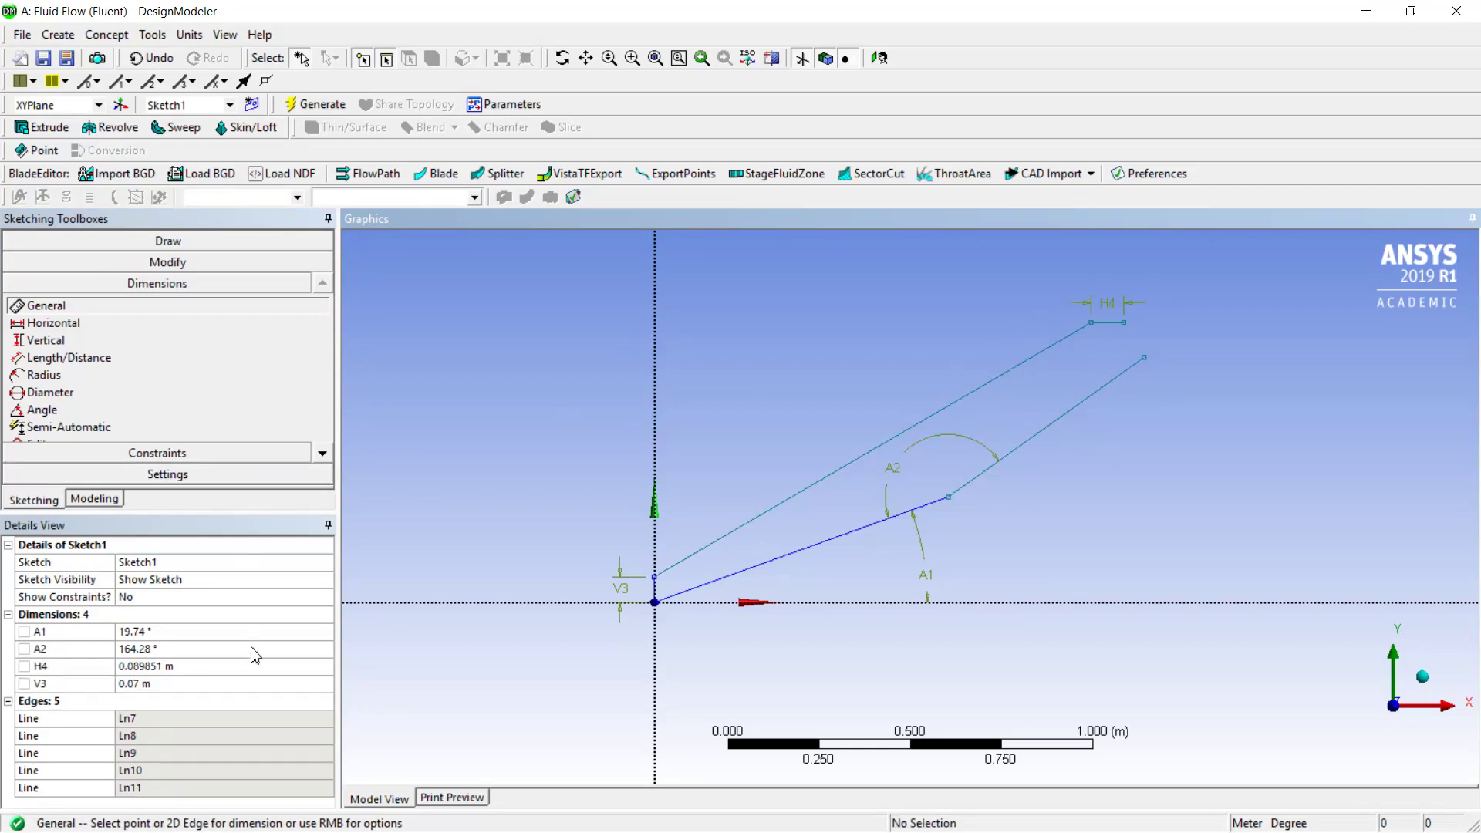
left_click(260, 668)
type("0.07")
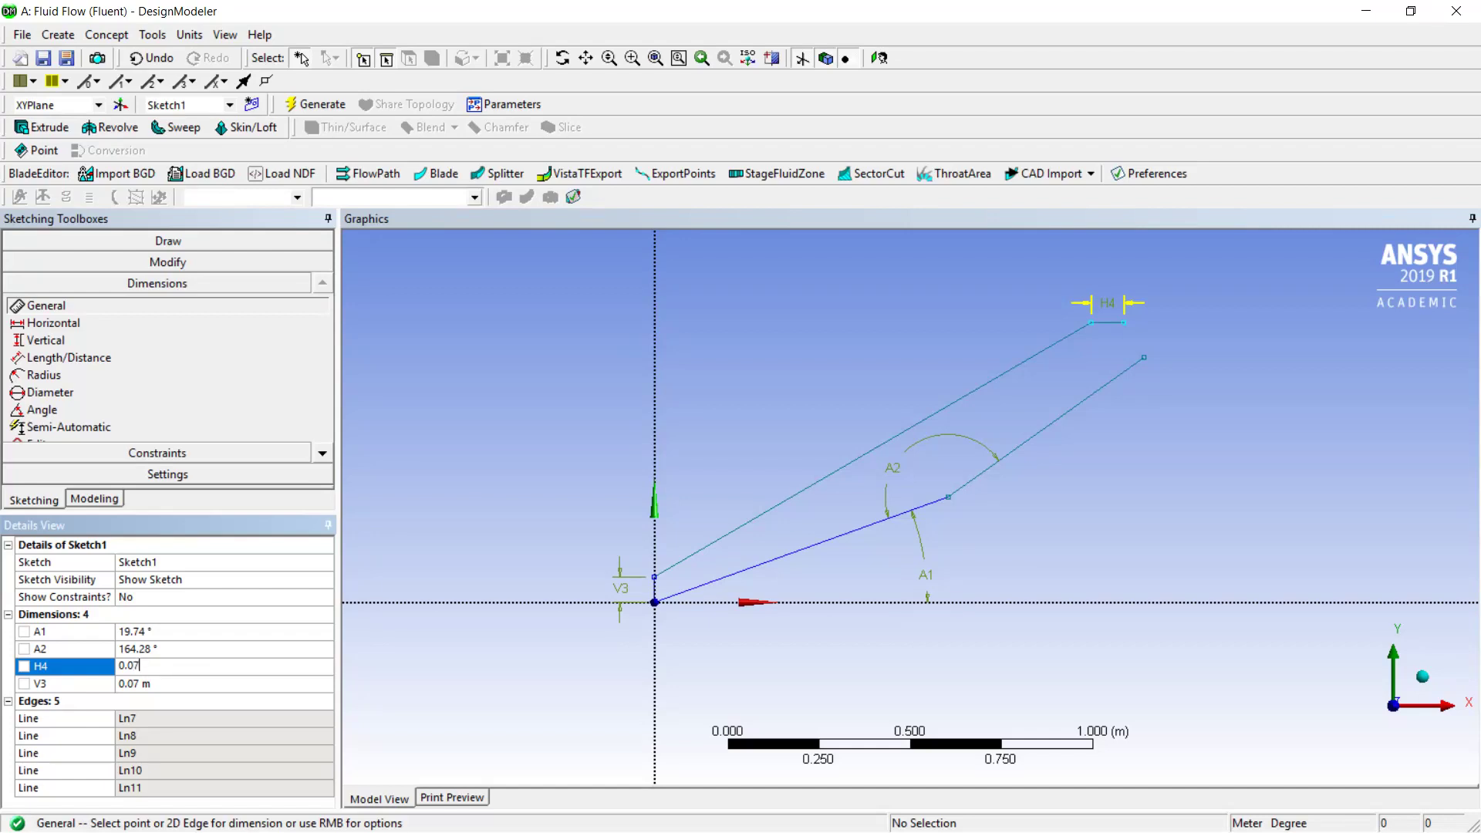
key("Return")
Add a horizontal dimension from the origin to the far end of the short horizontal line and set it to 1.187 m.
left_click(1118, 329)
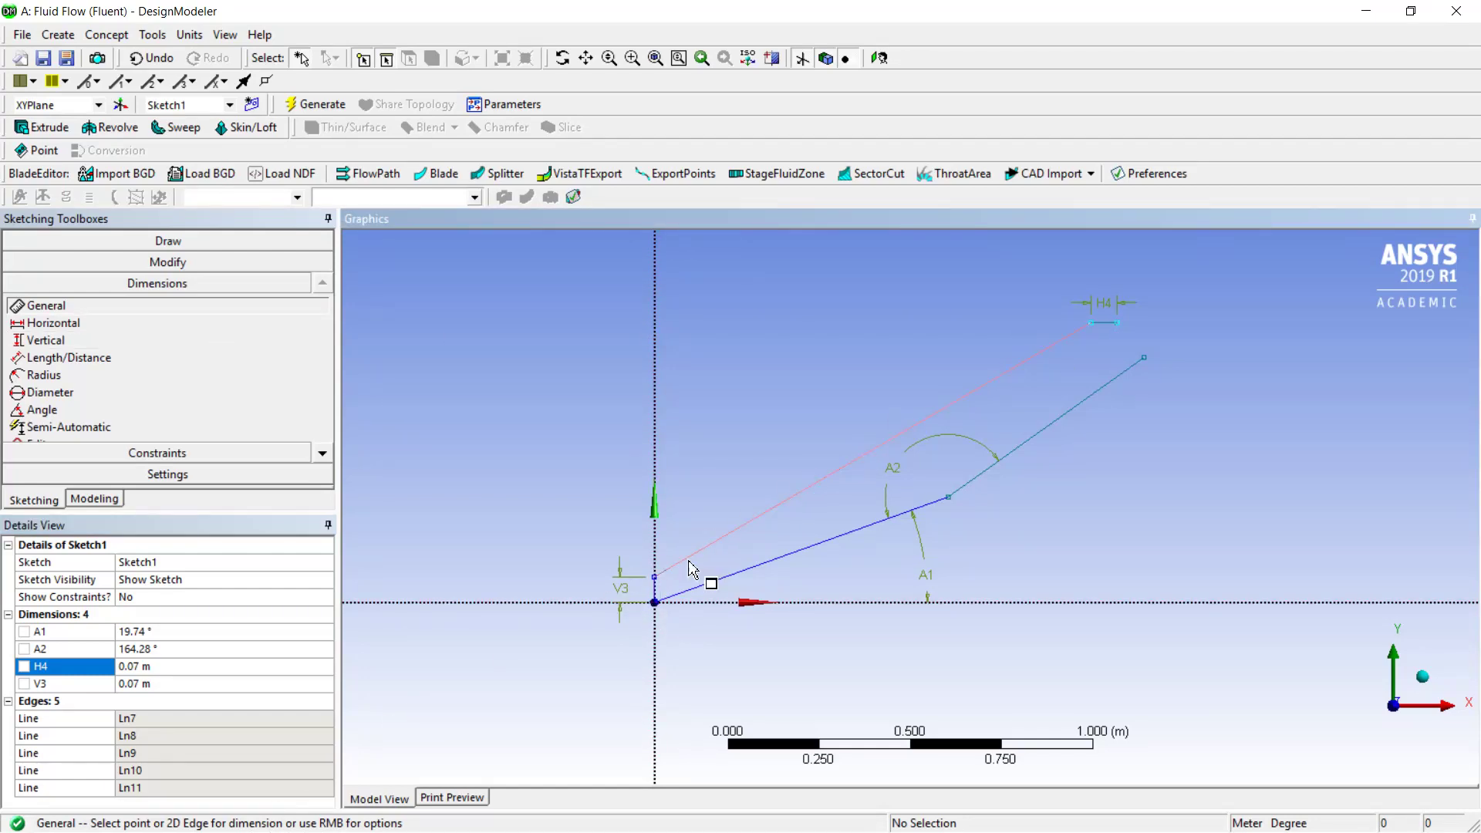
left_click(653, 605)
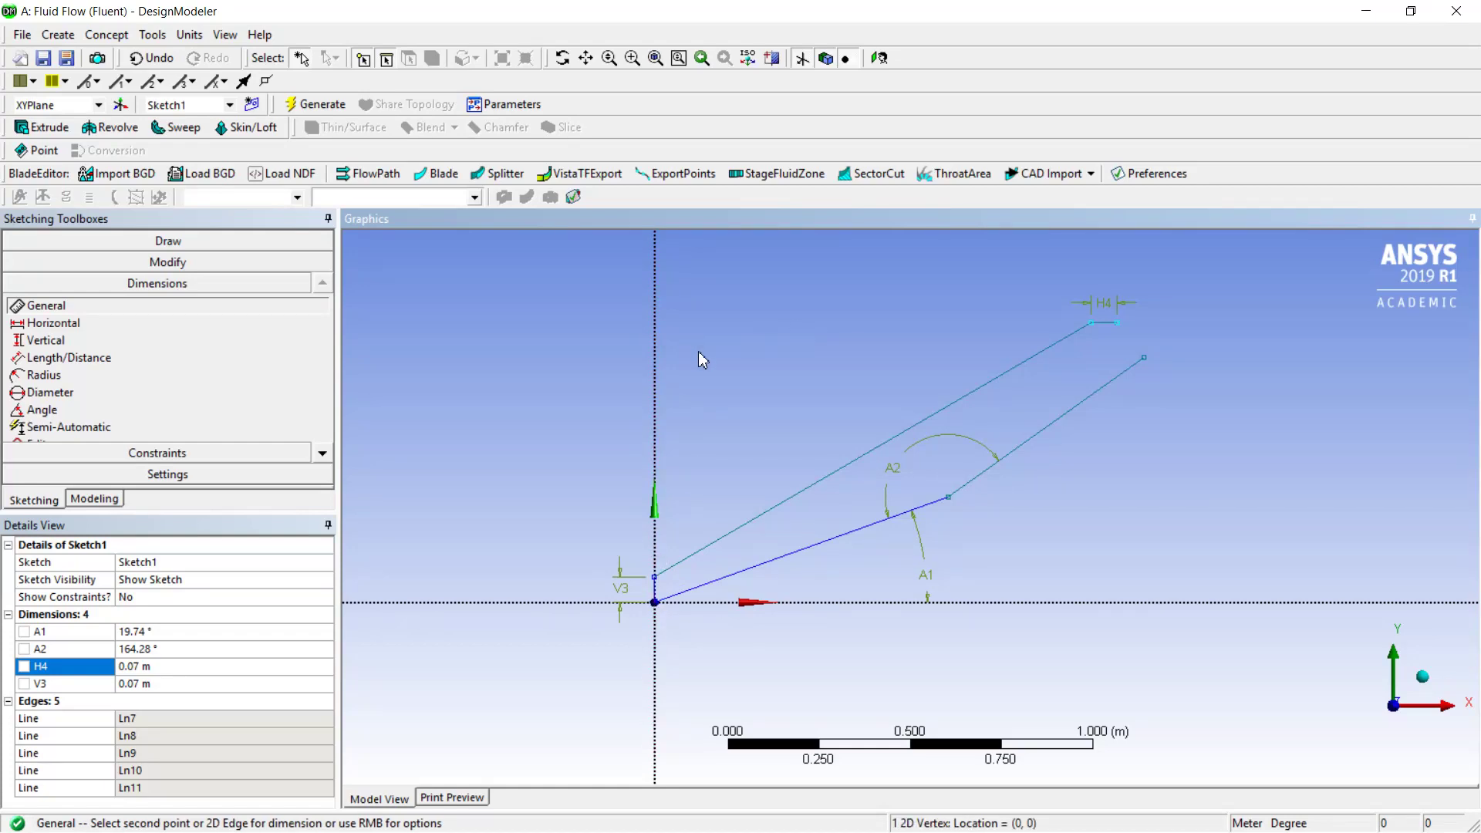
left_click(123, 324)
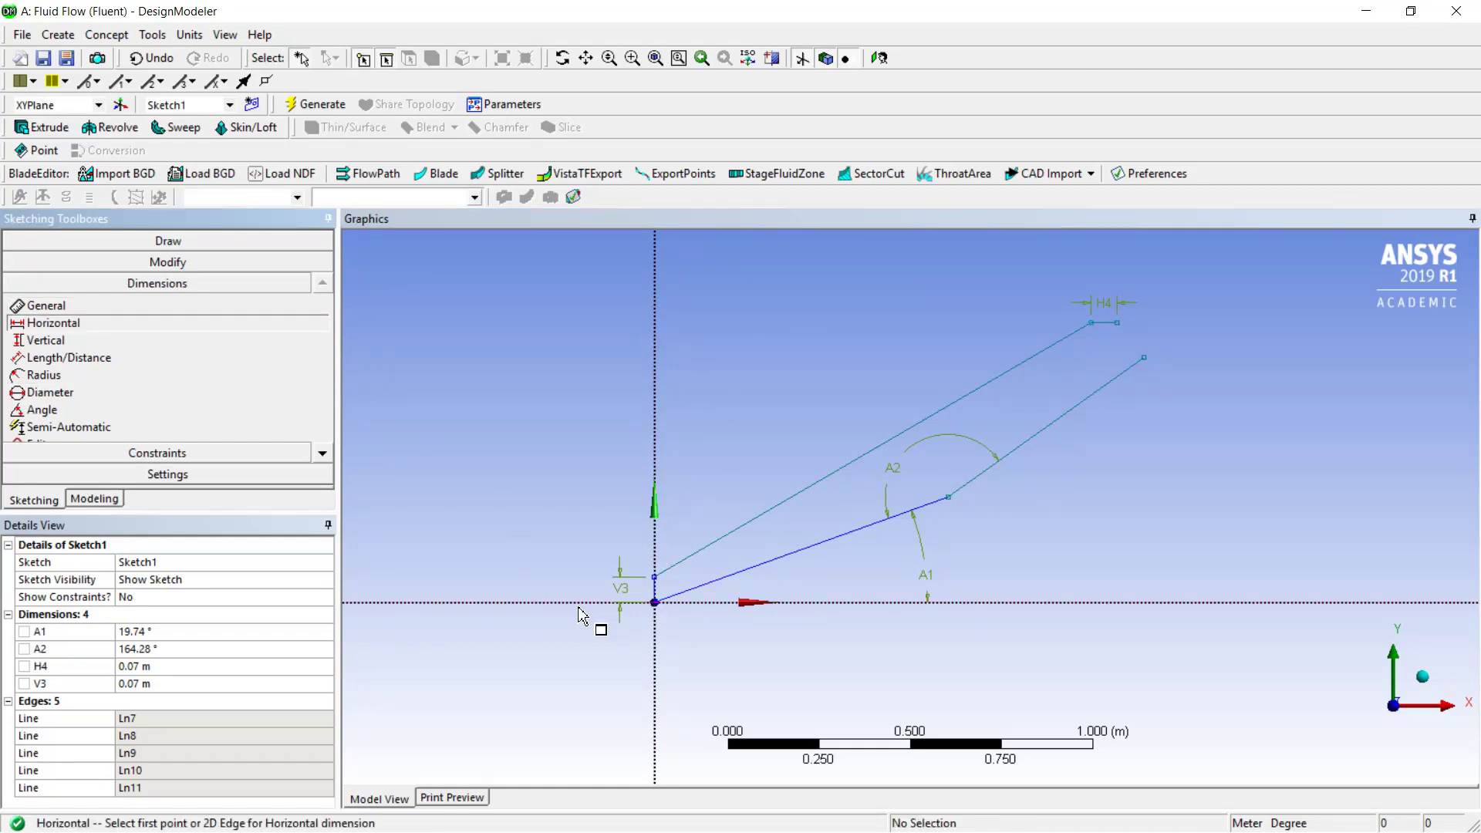
left_click(653, 603)
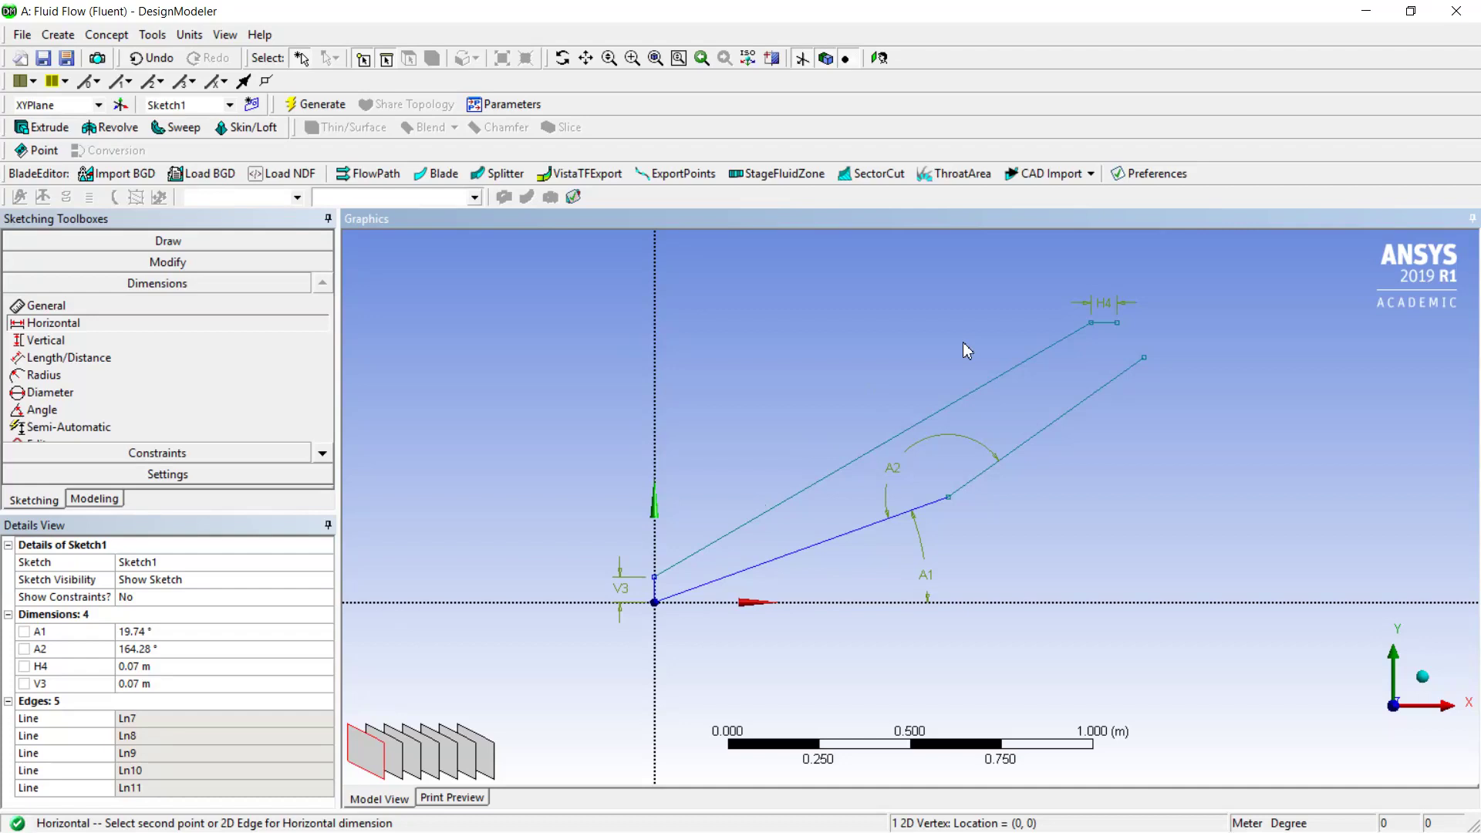
left_click(1116, 324)
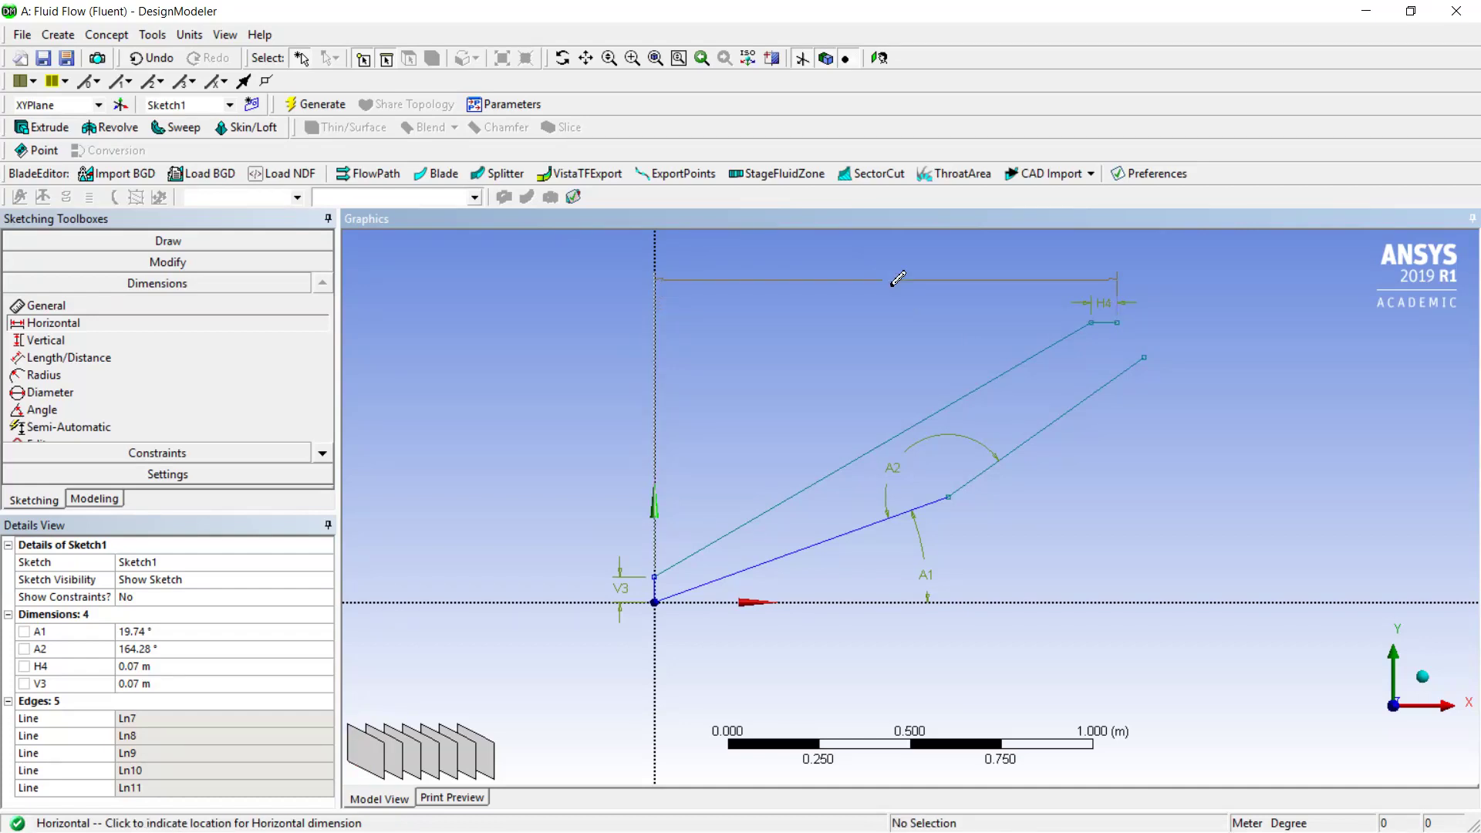
left_click(854, 301)
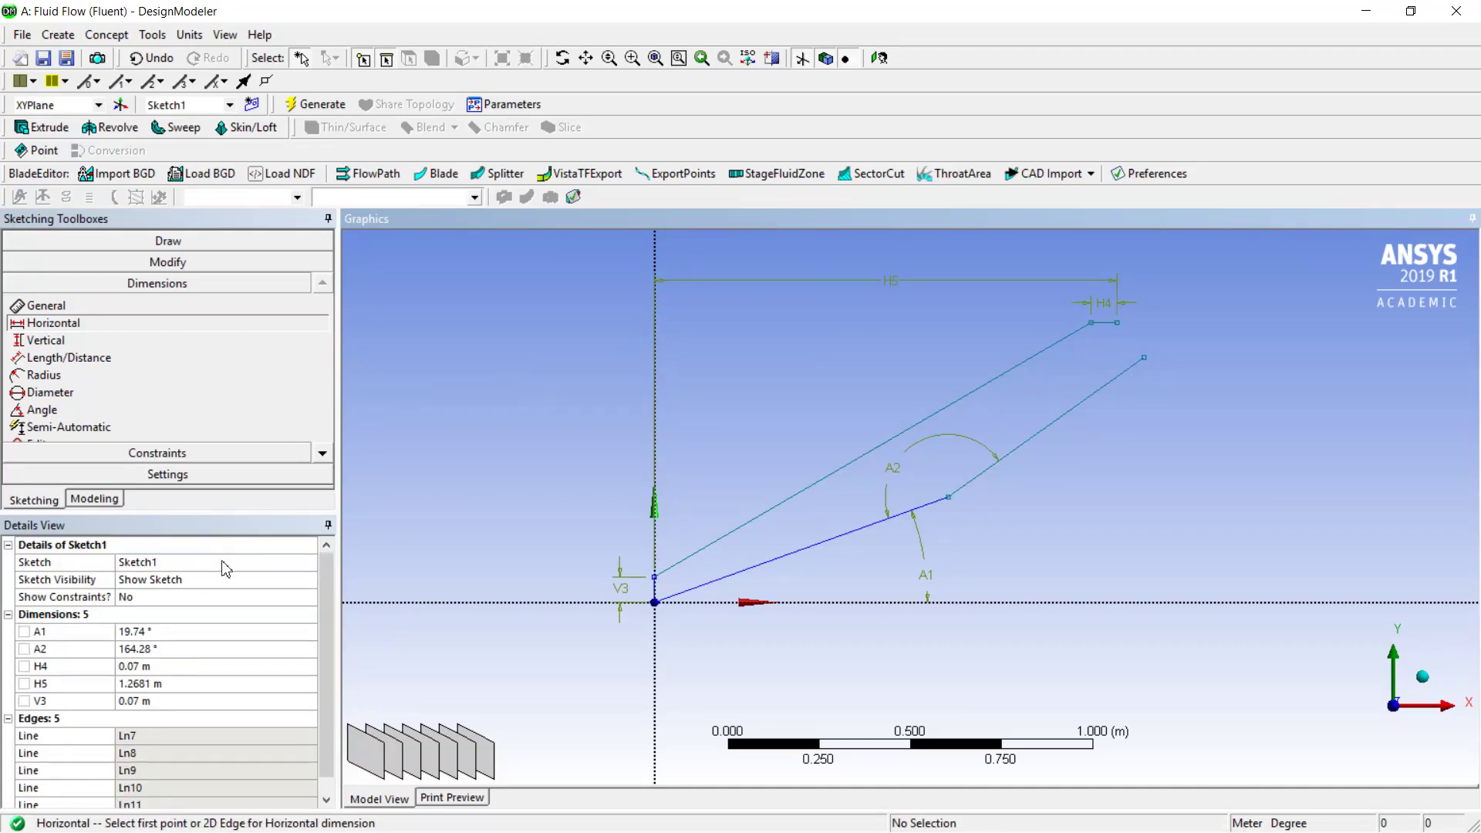
left_click(192, 683)
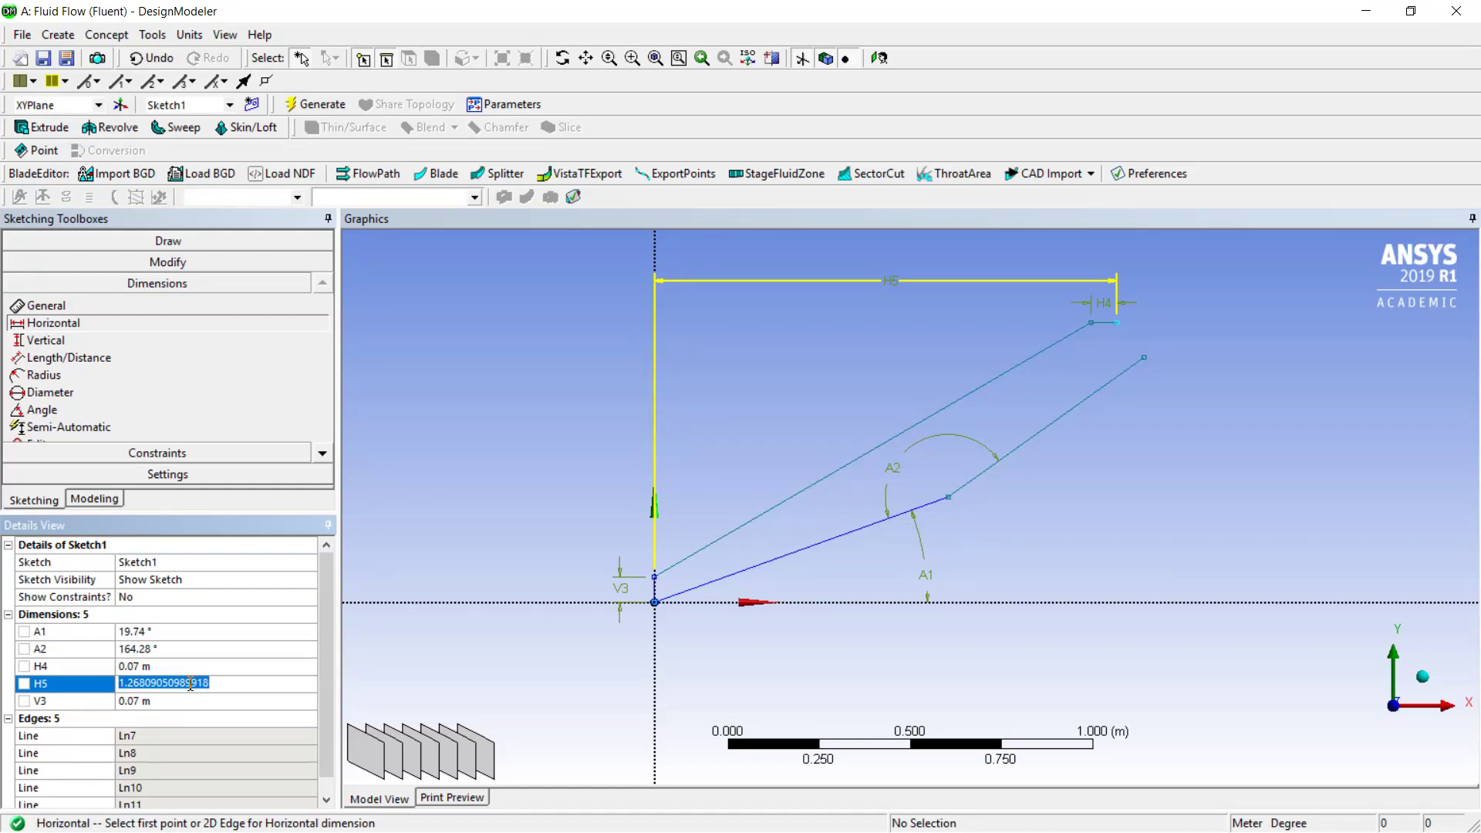
type("1.187")
key("Return")
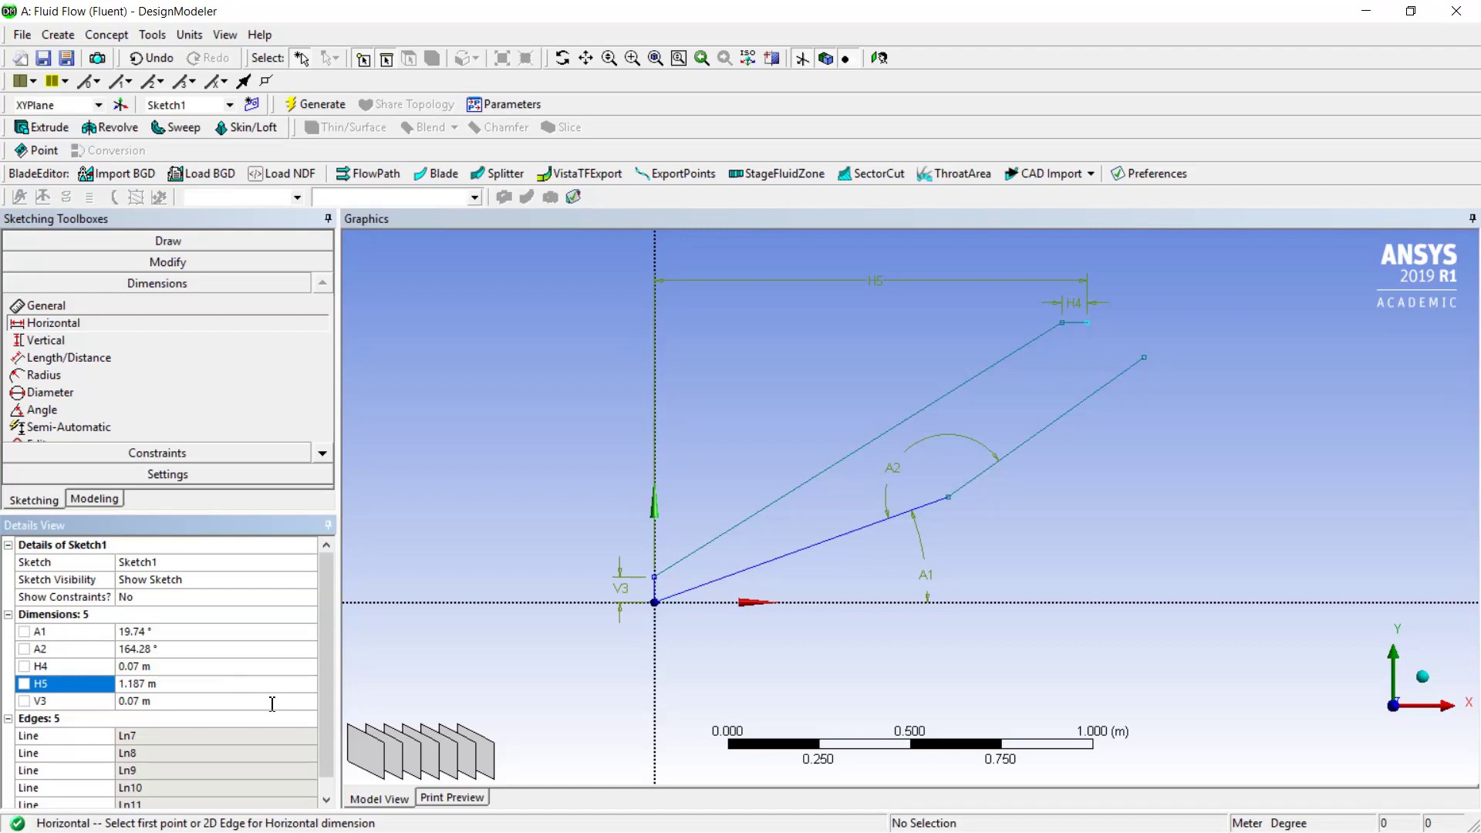
Add a vertical dimension from the origin to the far end of the short horizontal line and set it to 0.794 m.
left_click(119, 340)
left_click(1087, 323)
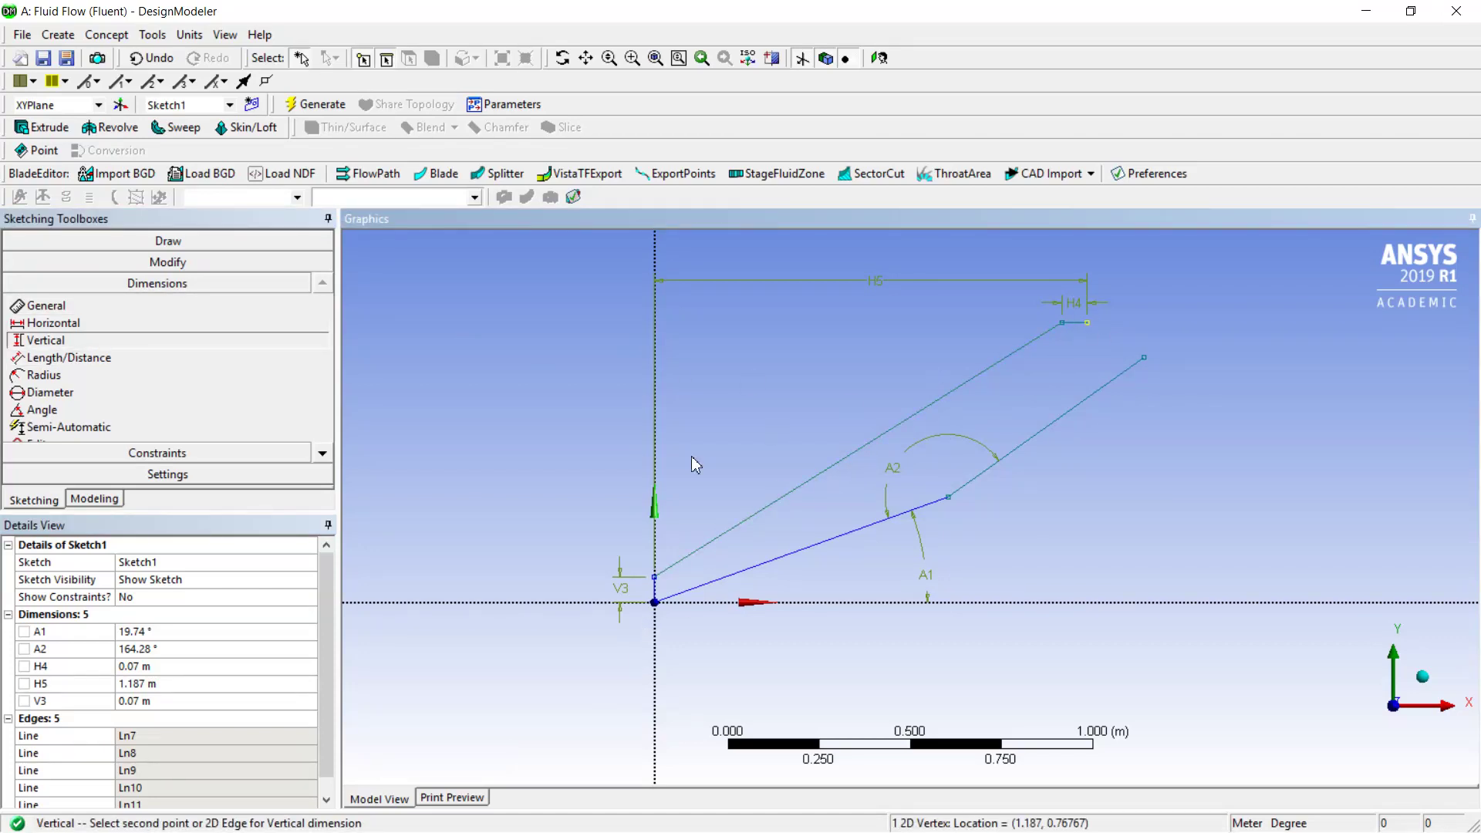
left_click(656, 603)
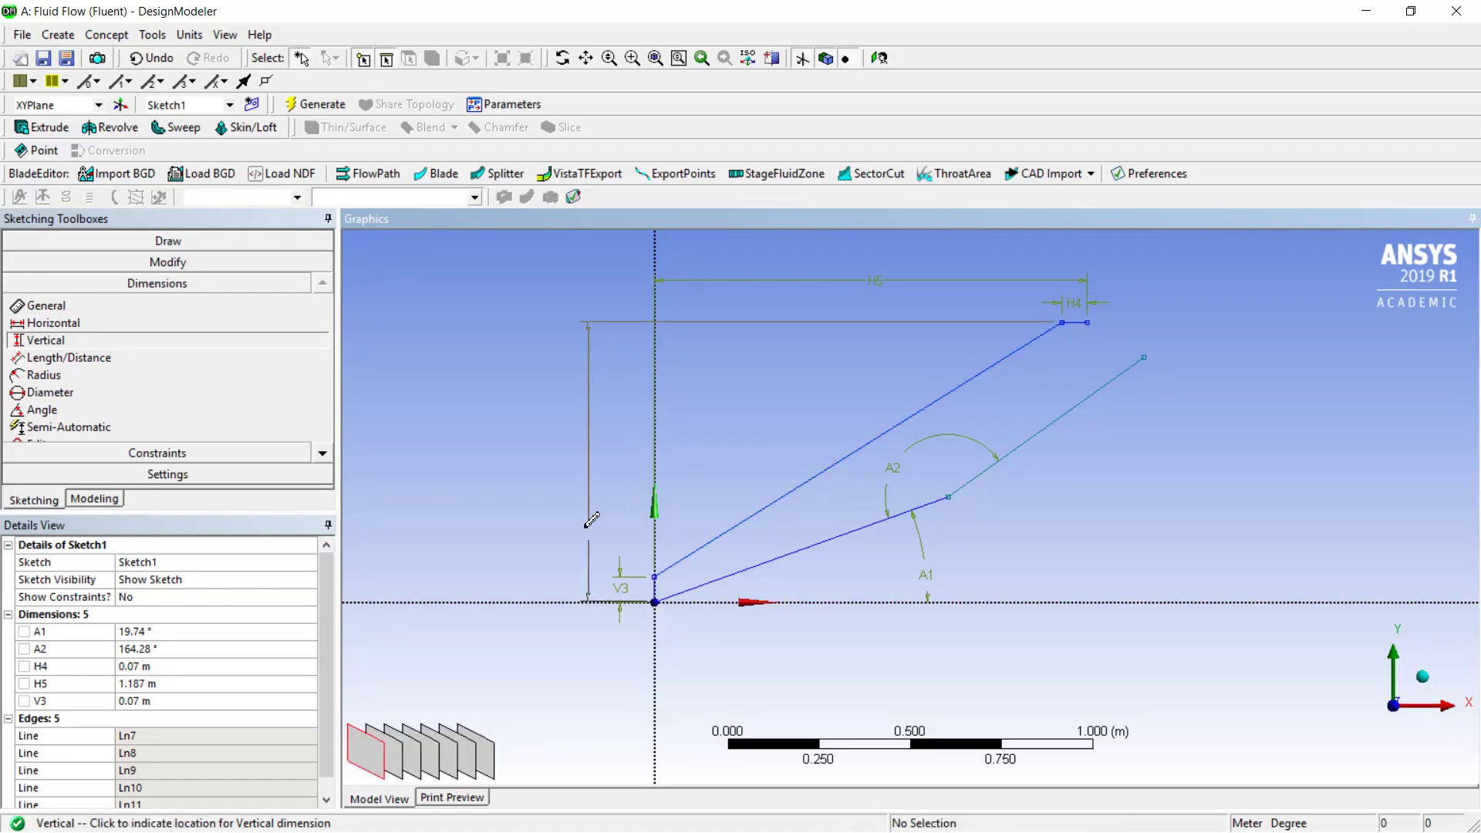
left_click(553, 440)
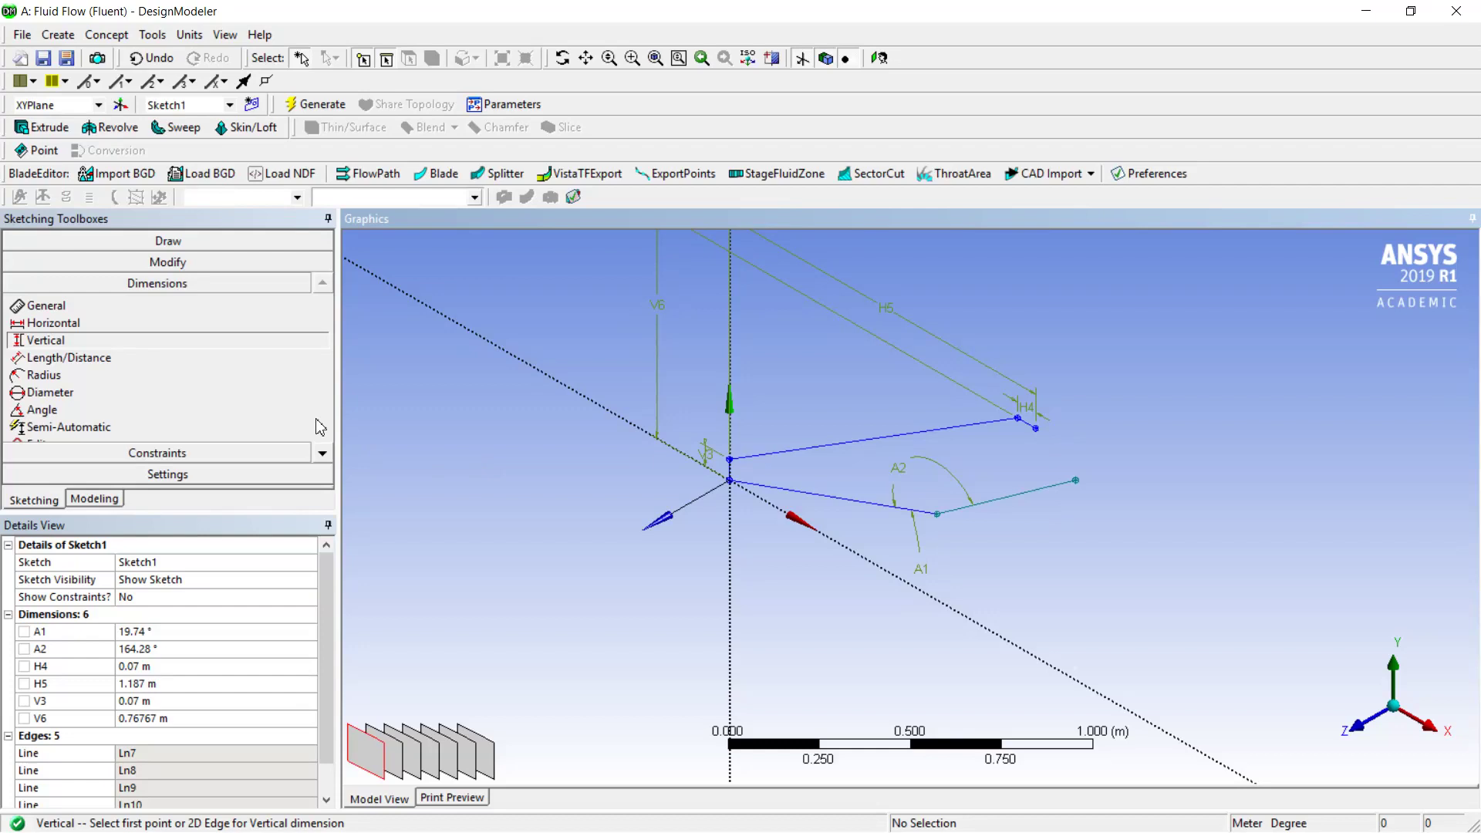
left_click(186, 718)
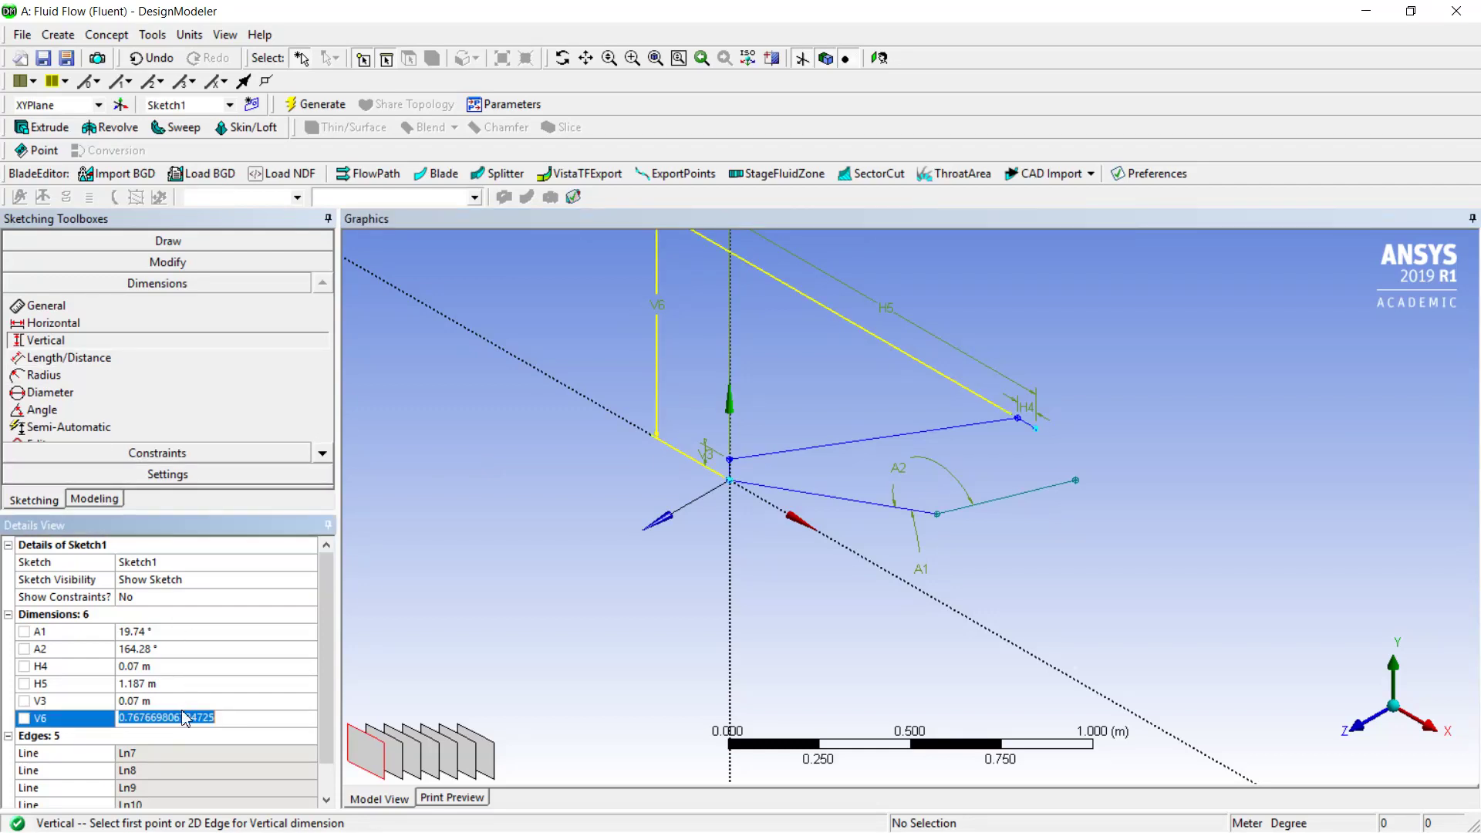
type("0.794")
key("Return")
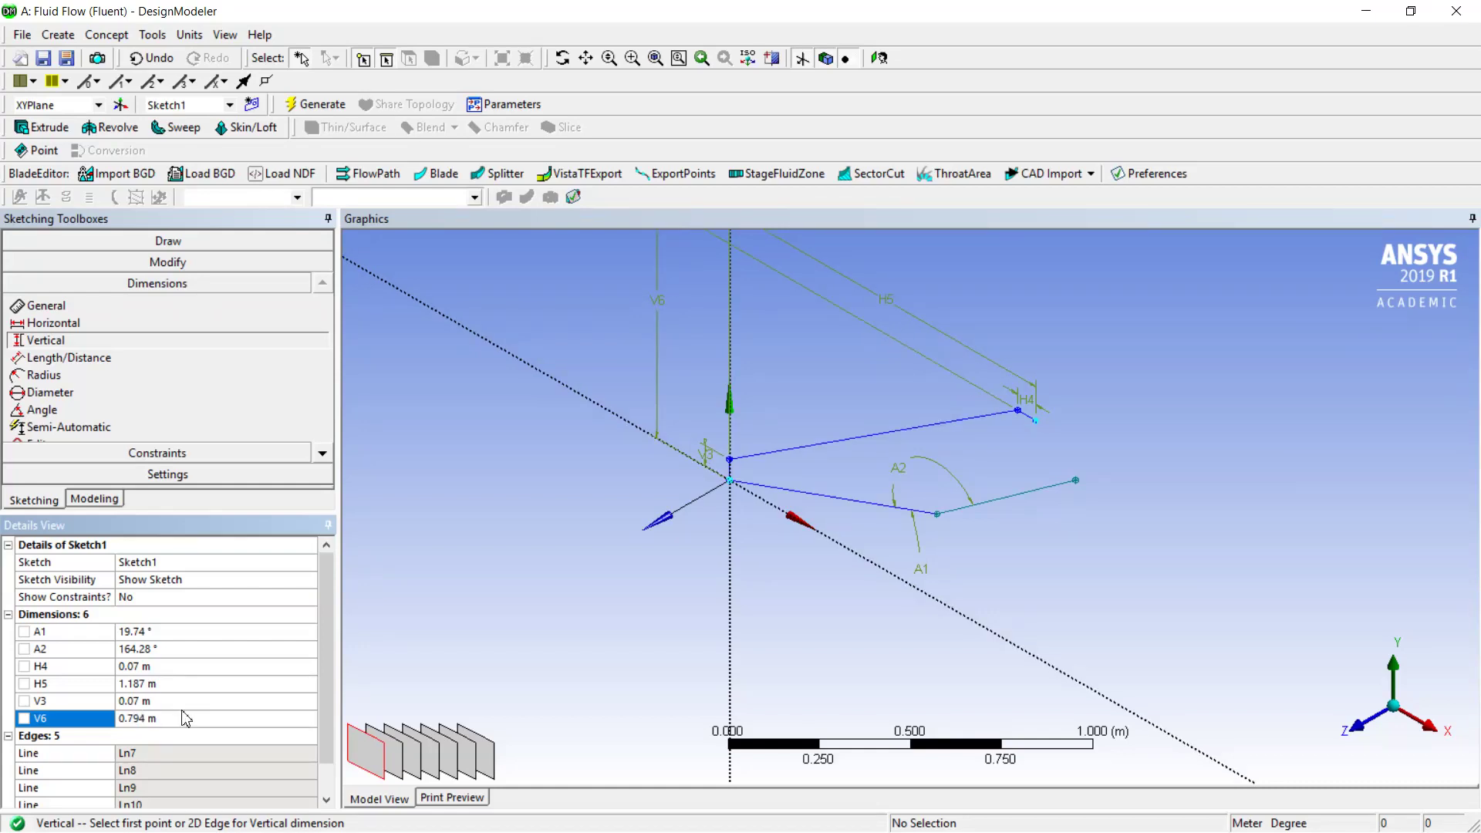
Draw a tangent arc from the upper end of the lower line chain to about (1.8, 0.8) m.
left_click(1368, 729)
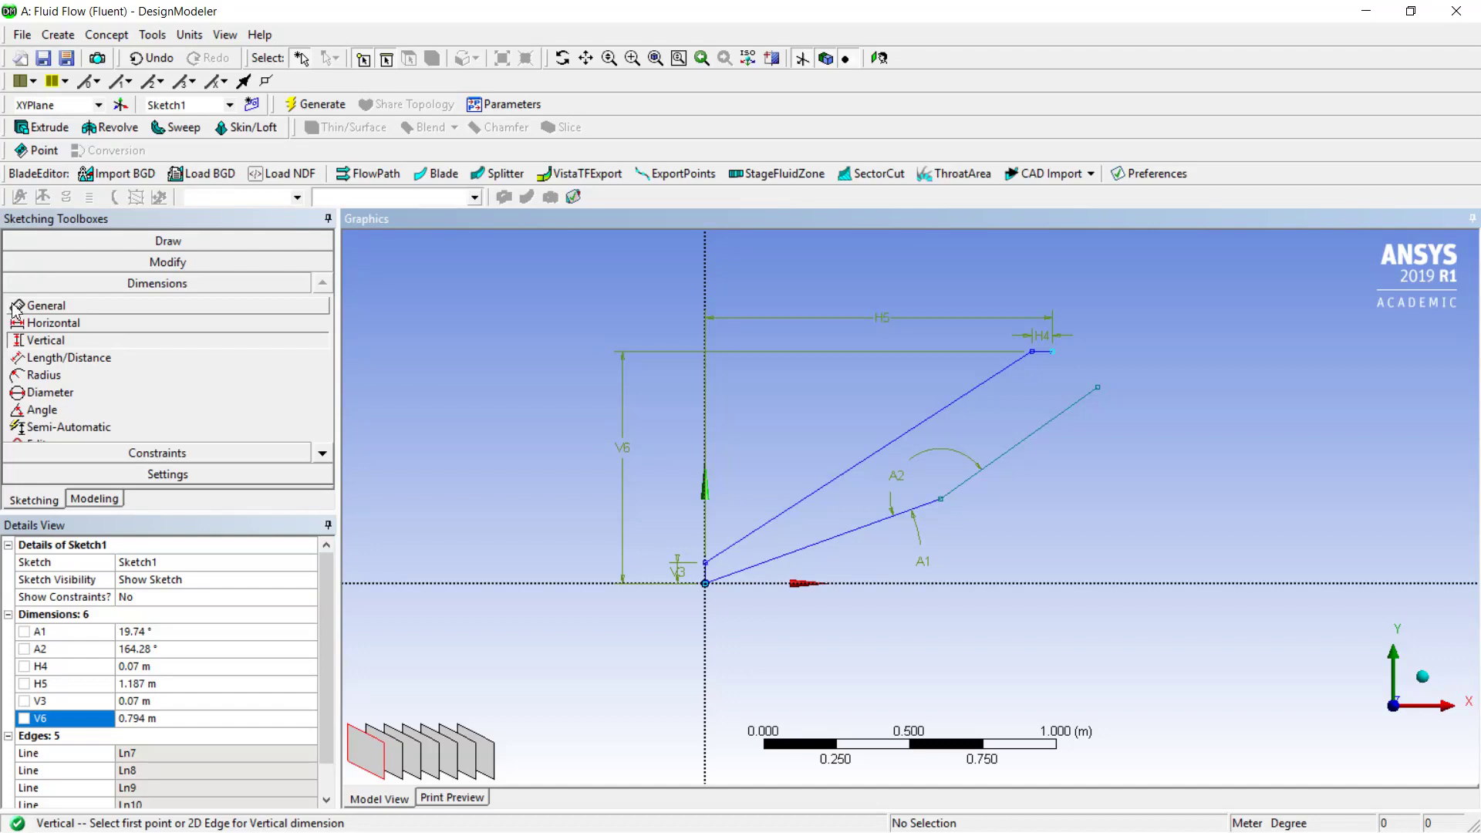
left_click(89, 245)
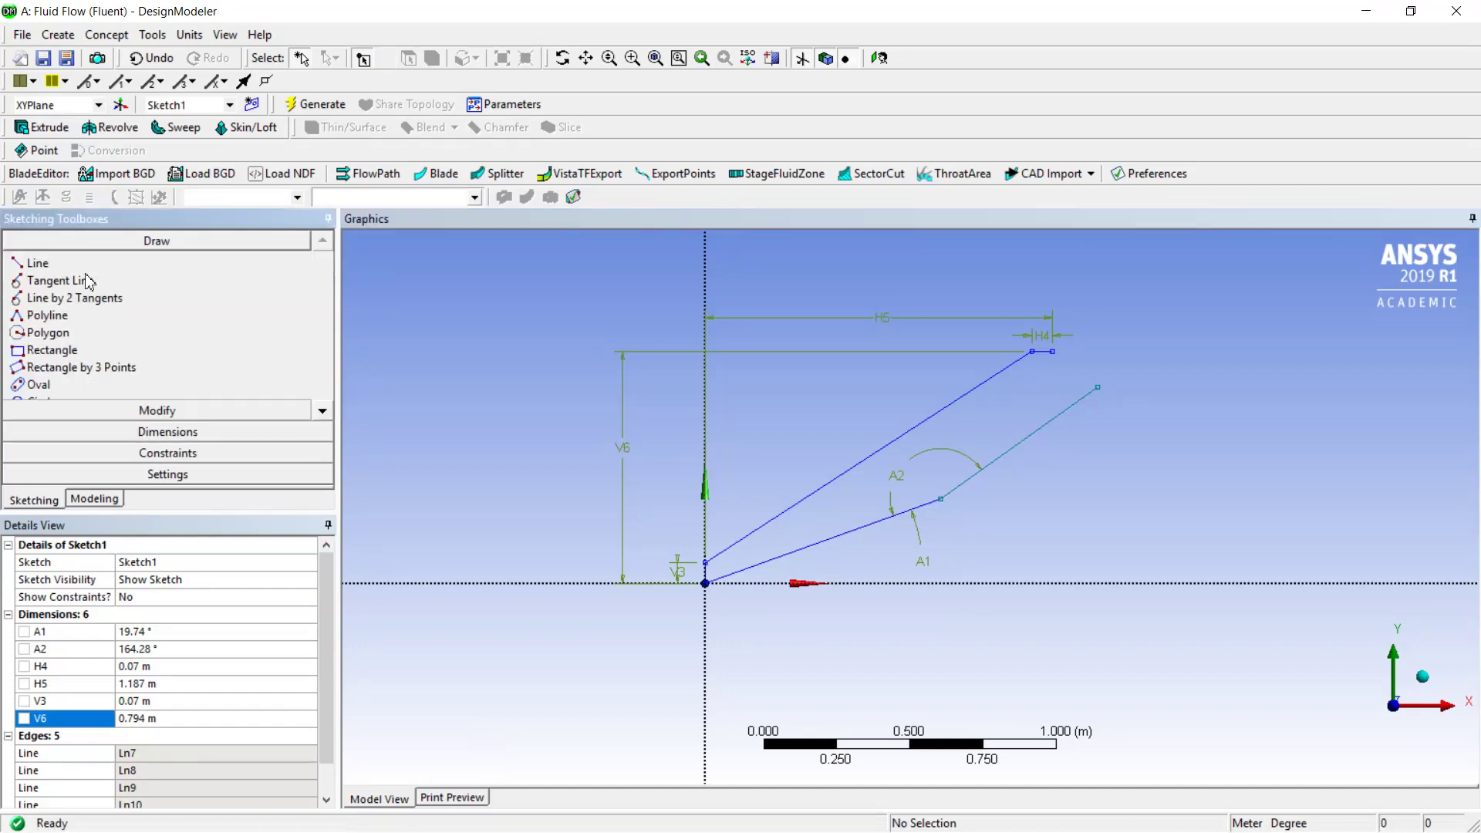
left_click(324, 411)
left_click(324, 411)
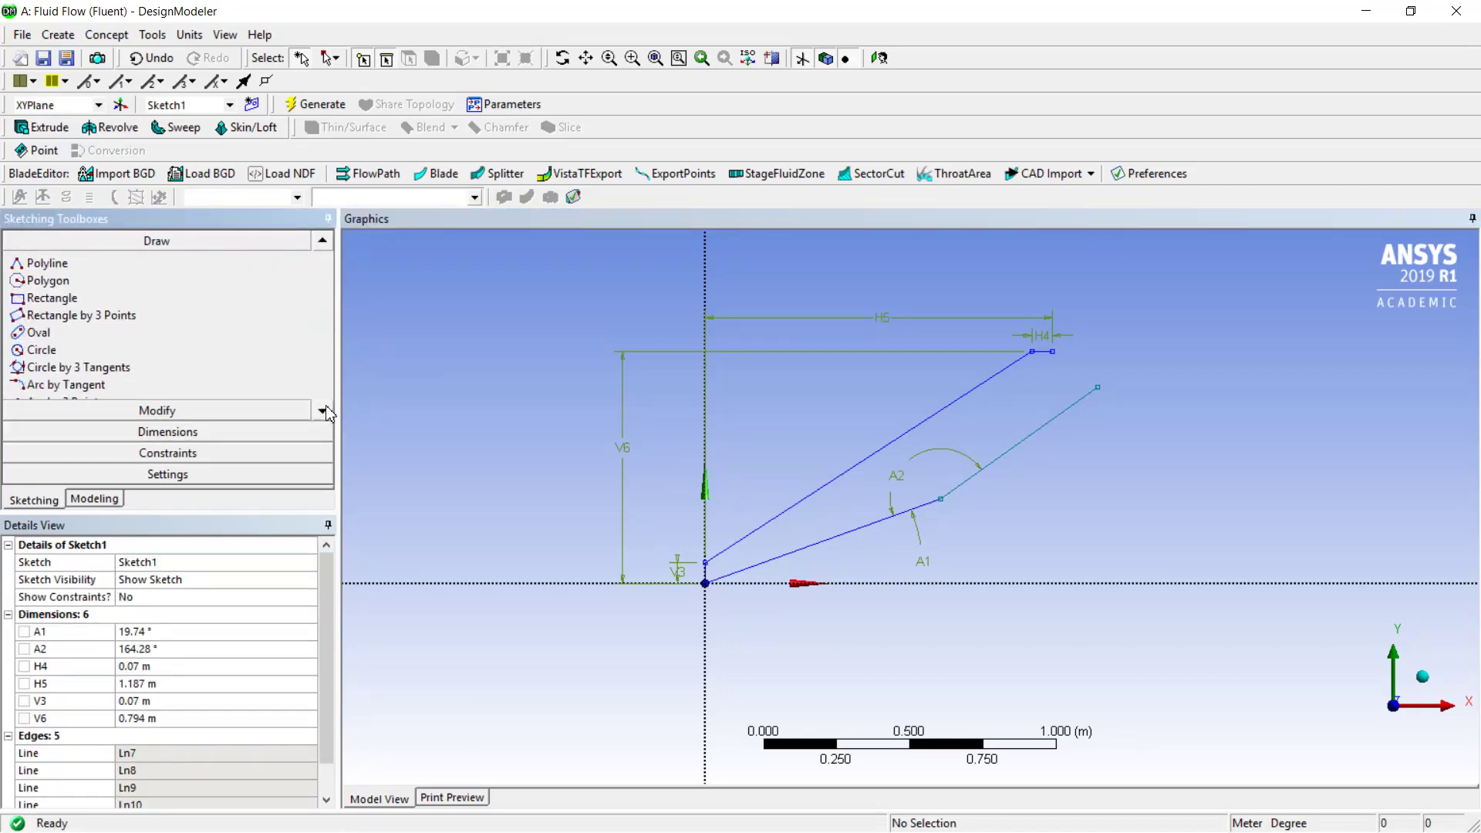
left_click(324, 411)
left_click(101, 370)
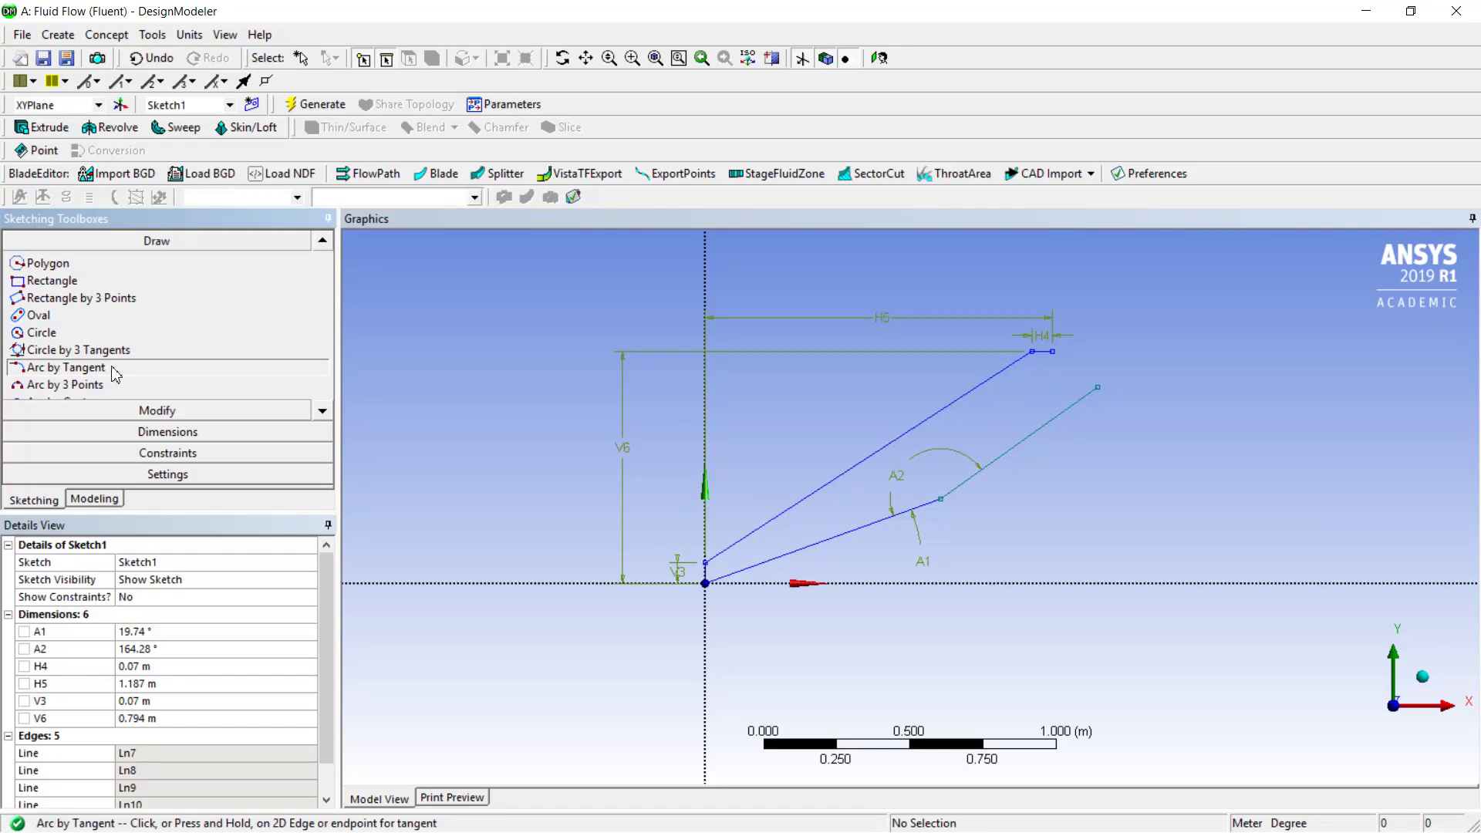
left_click(1098, 388)
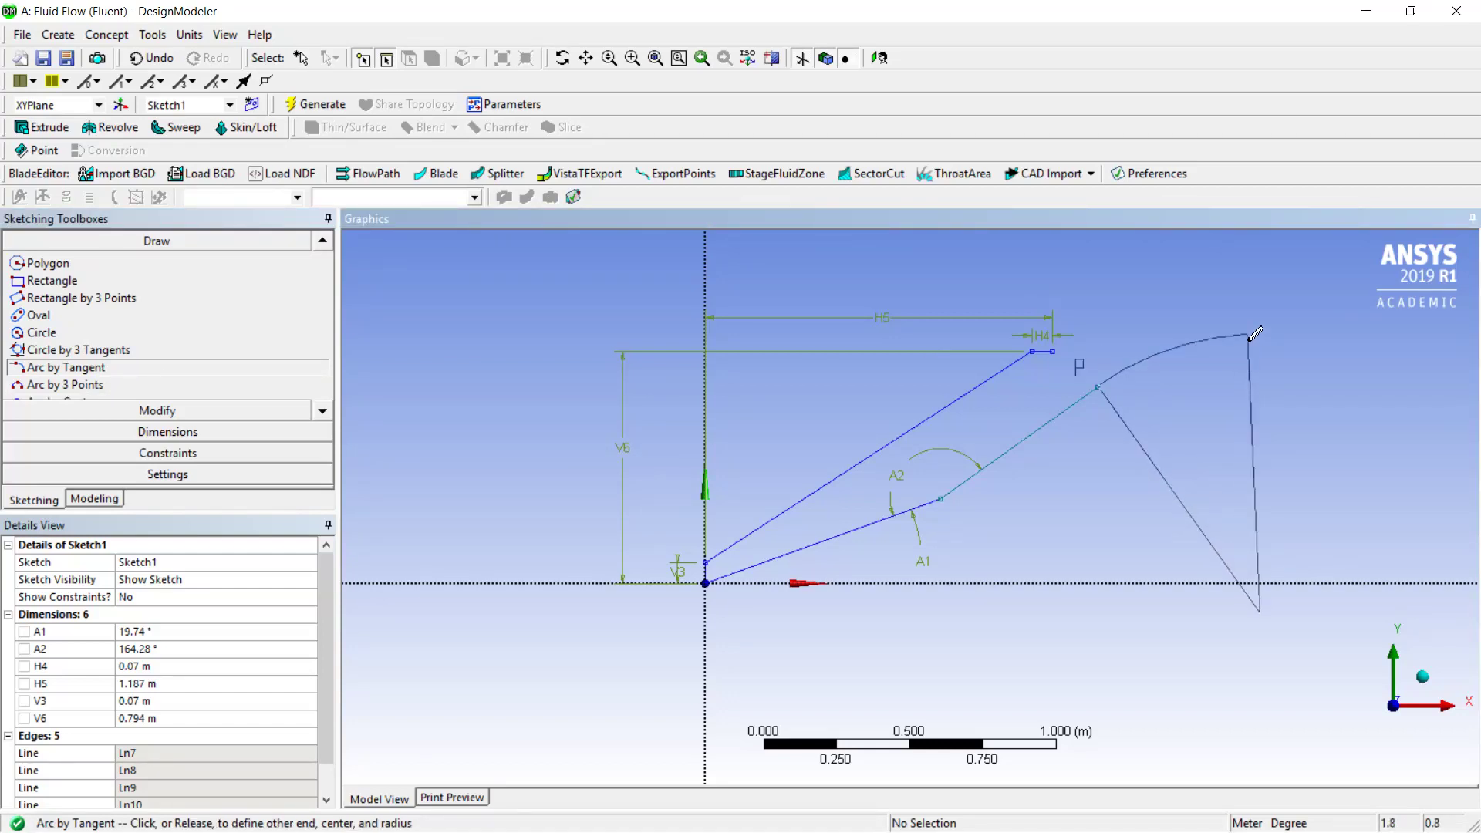
left_click(1244, 337)
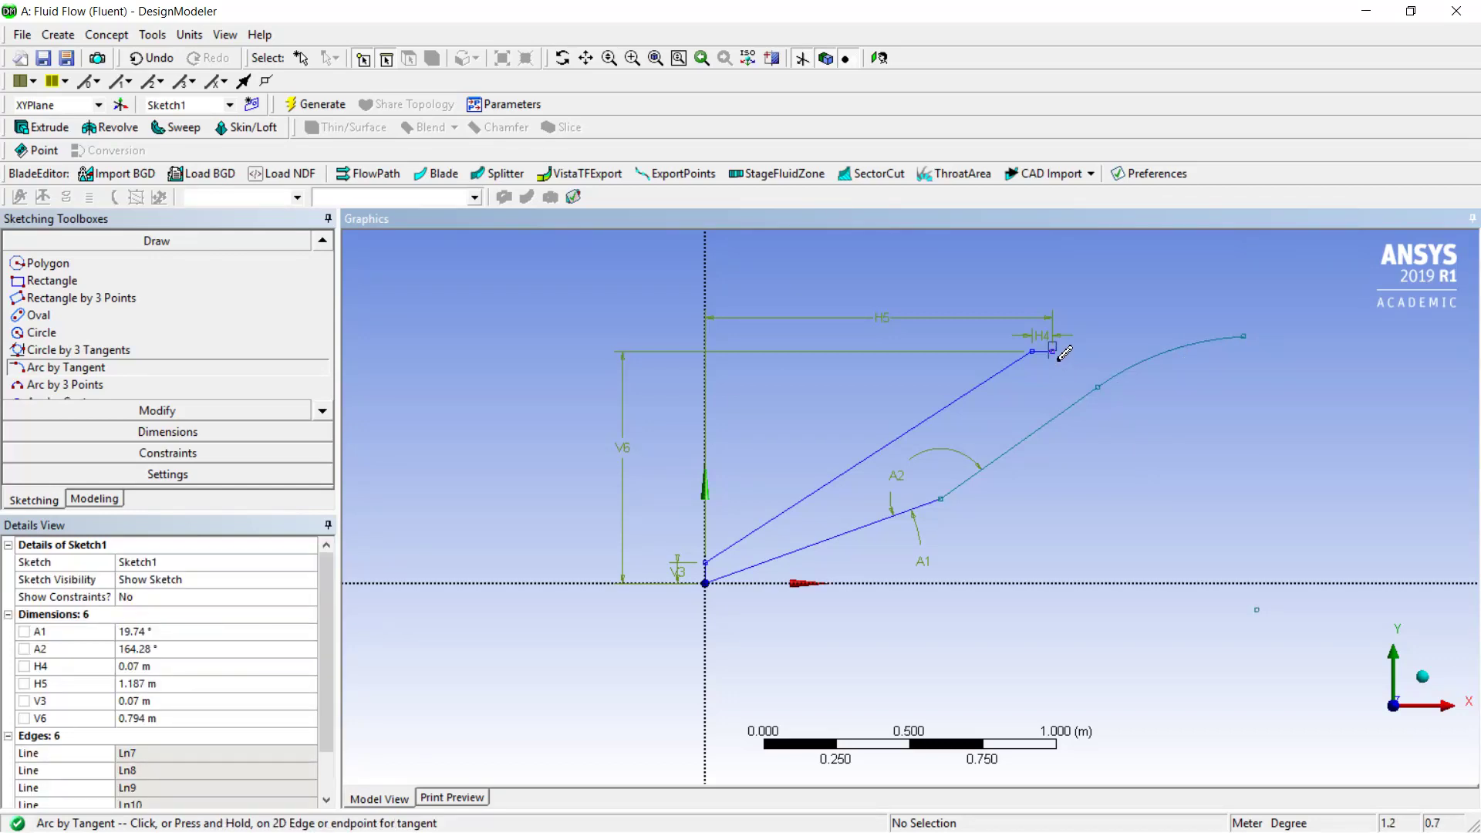
Draw a three-point arc starting at the far end of the short horizontal line and passing above the tangent arc.
left_click(202, 394)
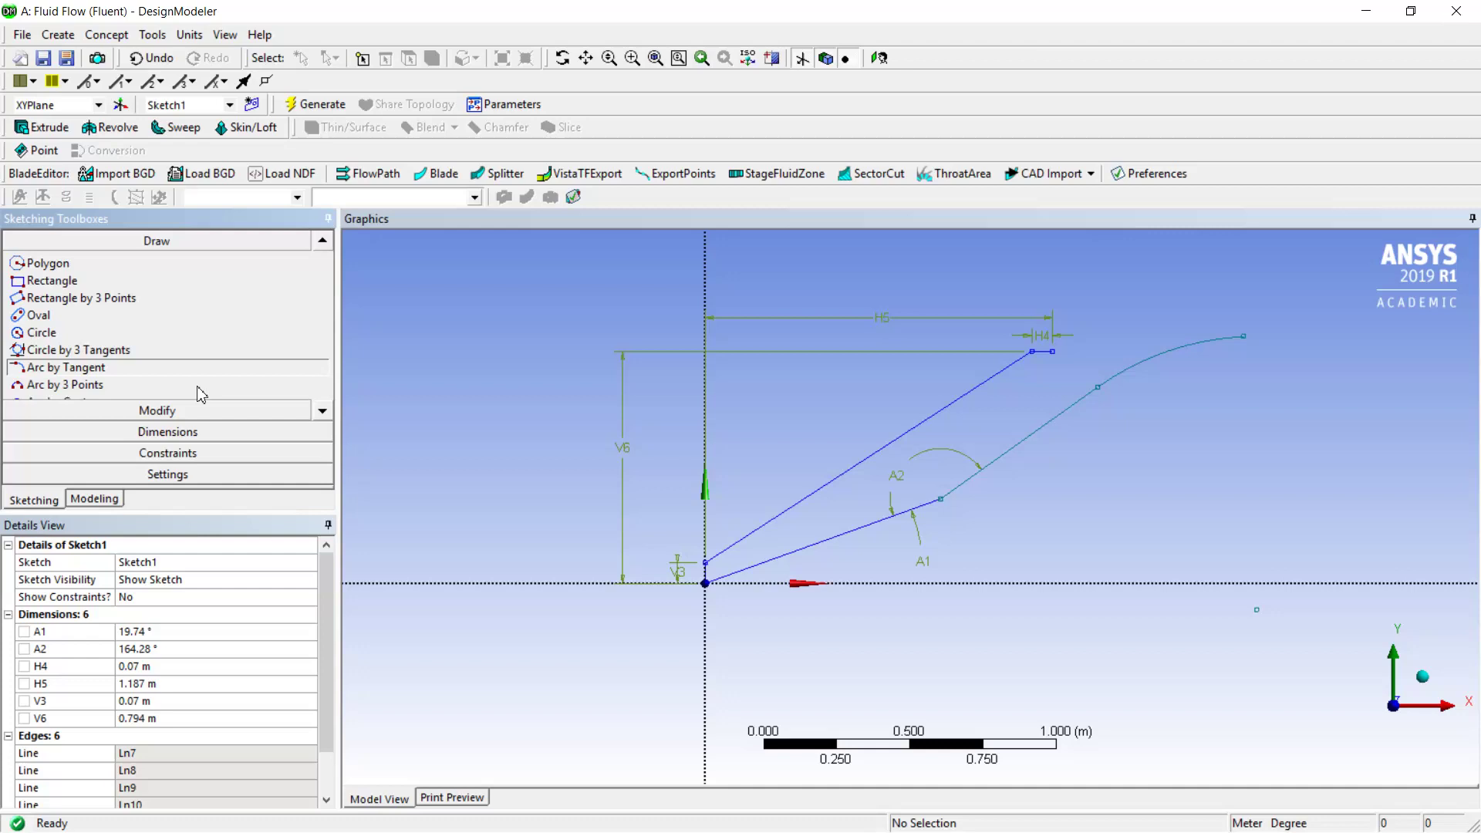
left_click(201, 386)
left_click(1052, 351)
left_click(1033, 351)
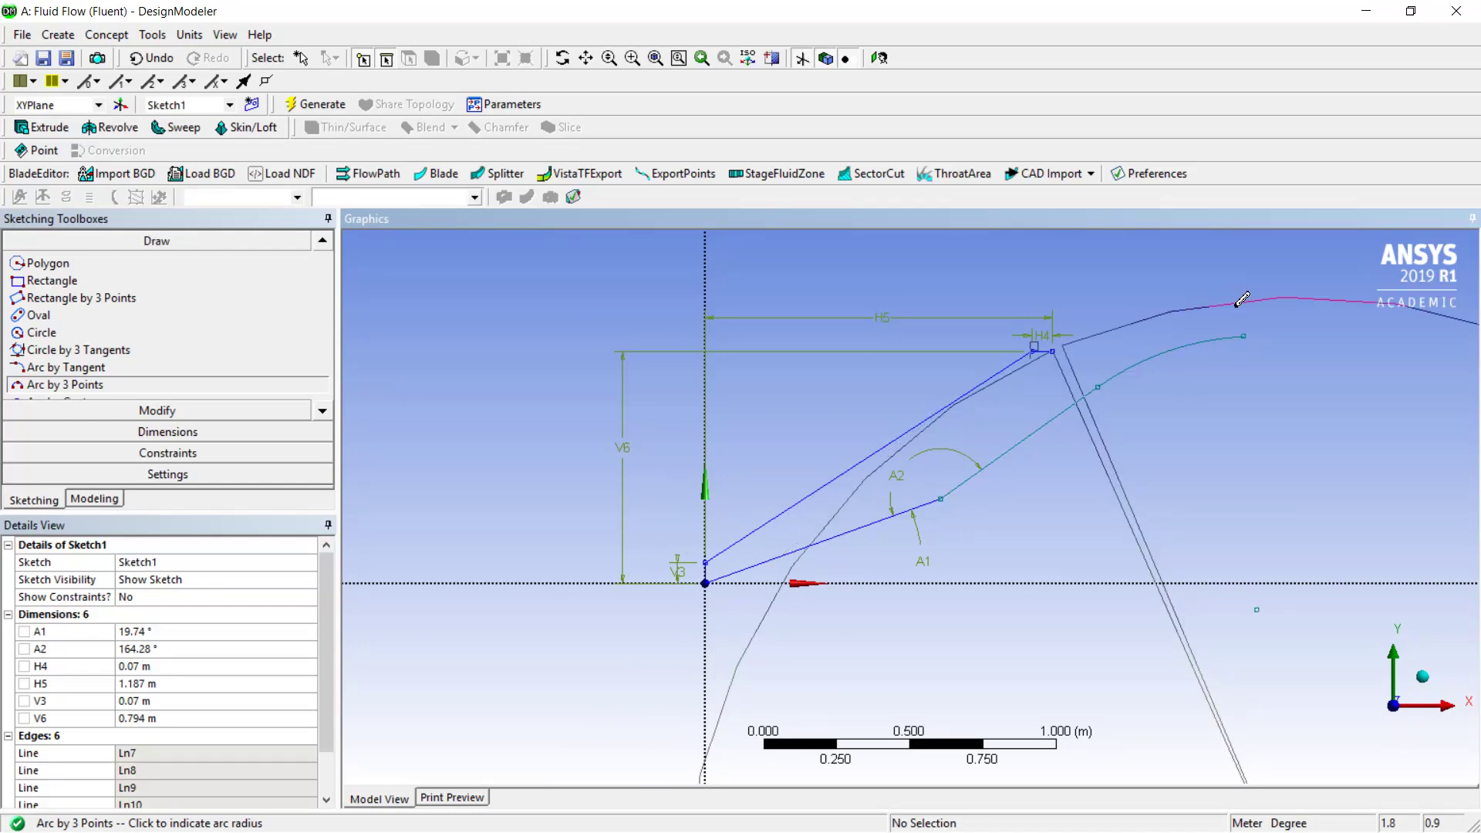
left_click(1092, 337)
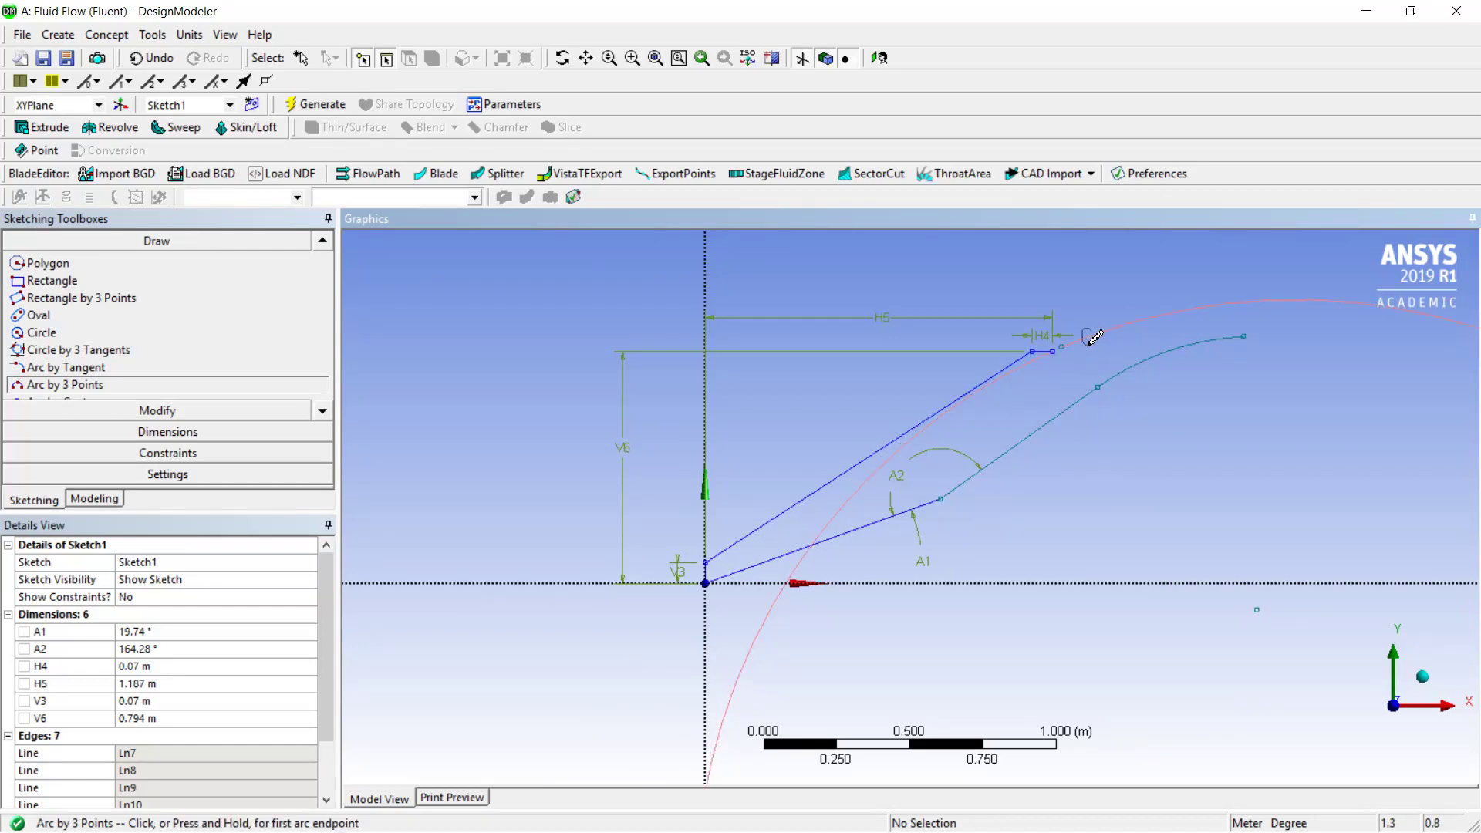
Undo the last three-point arc and cancel the unfinished replacement arc.
key("ctrl+z")
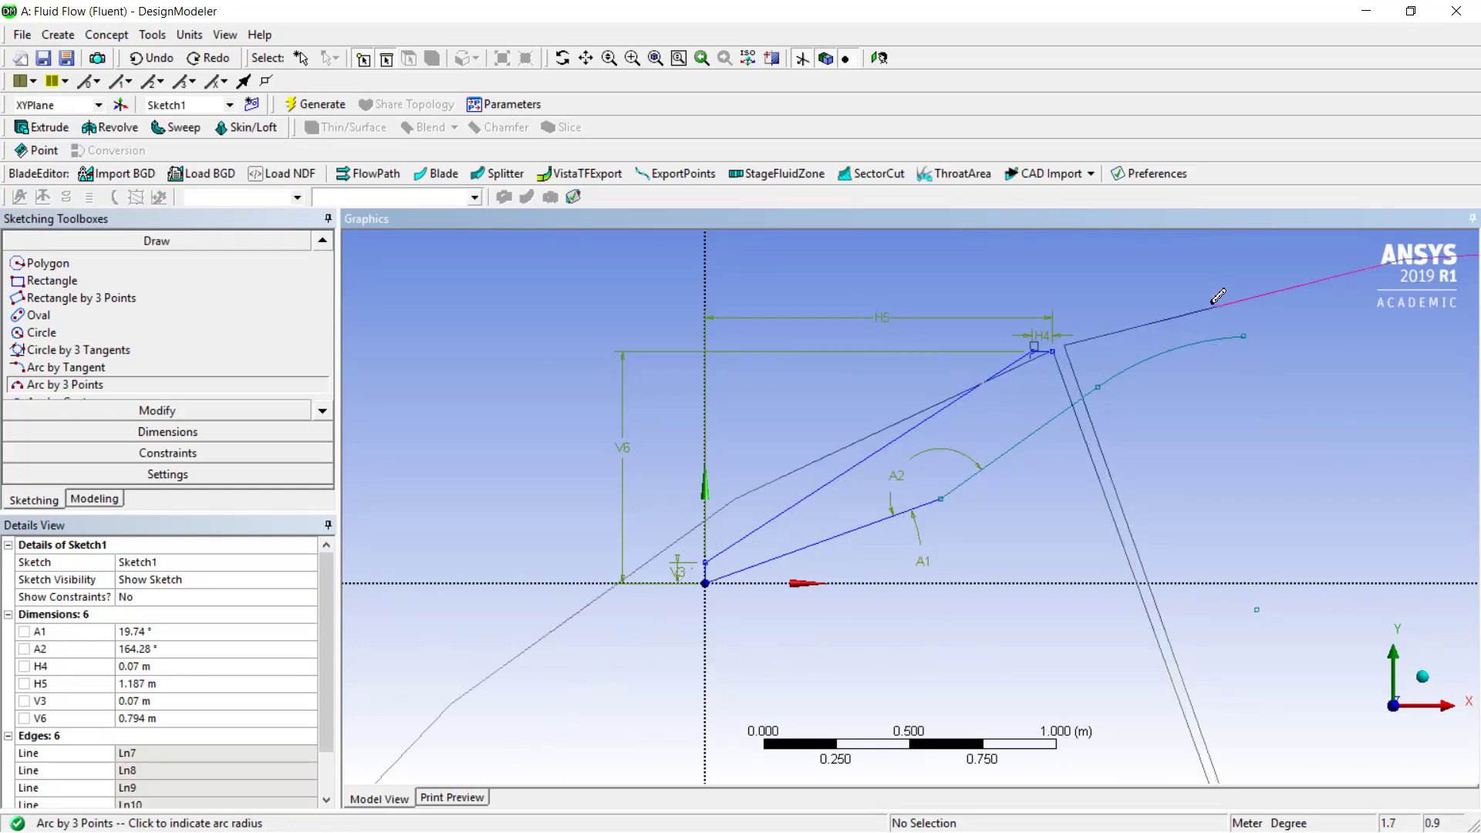
key("Escape")
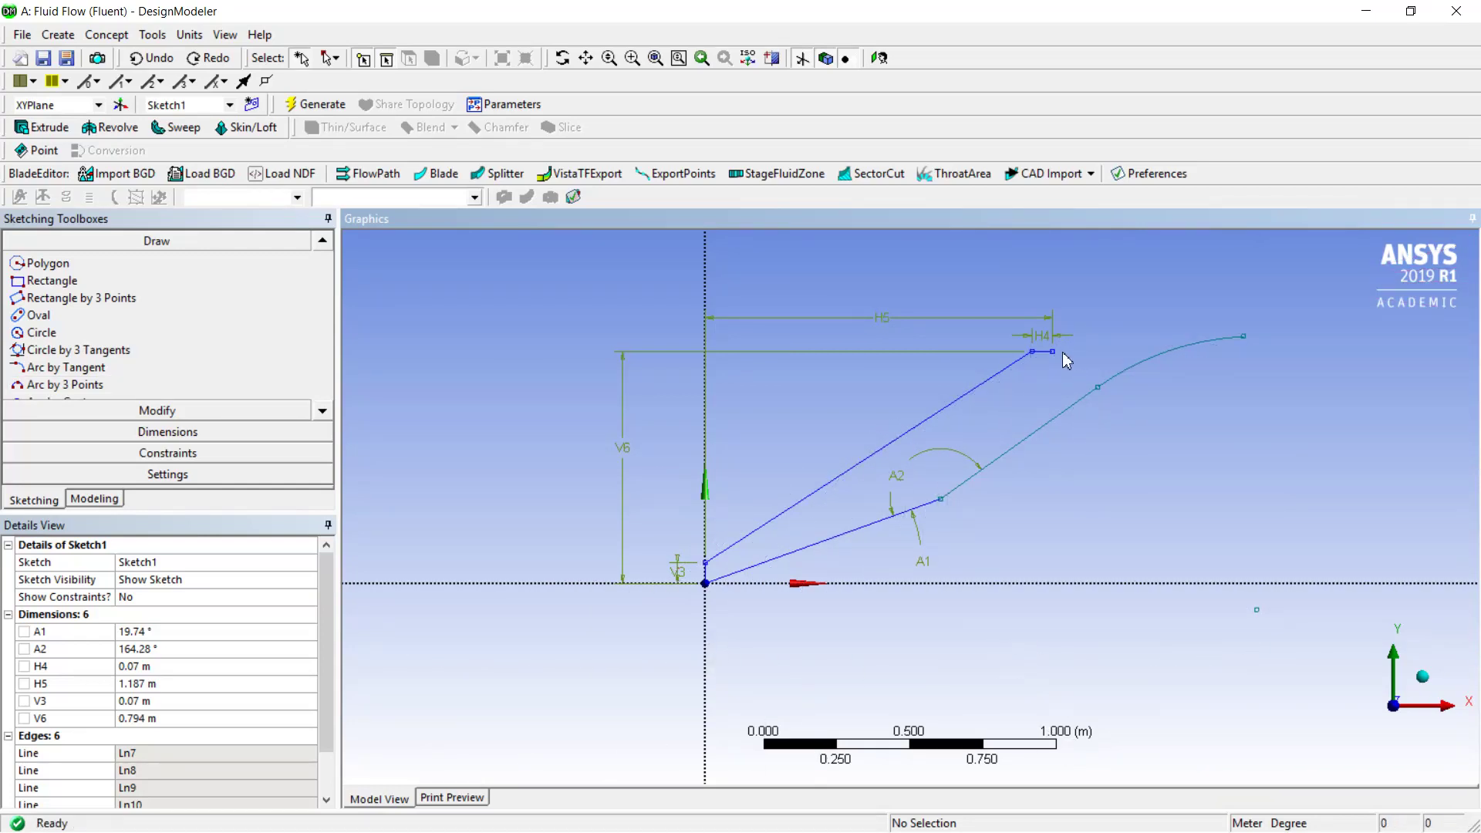
left_click(1072, 367)
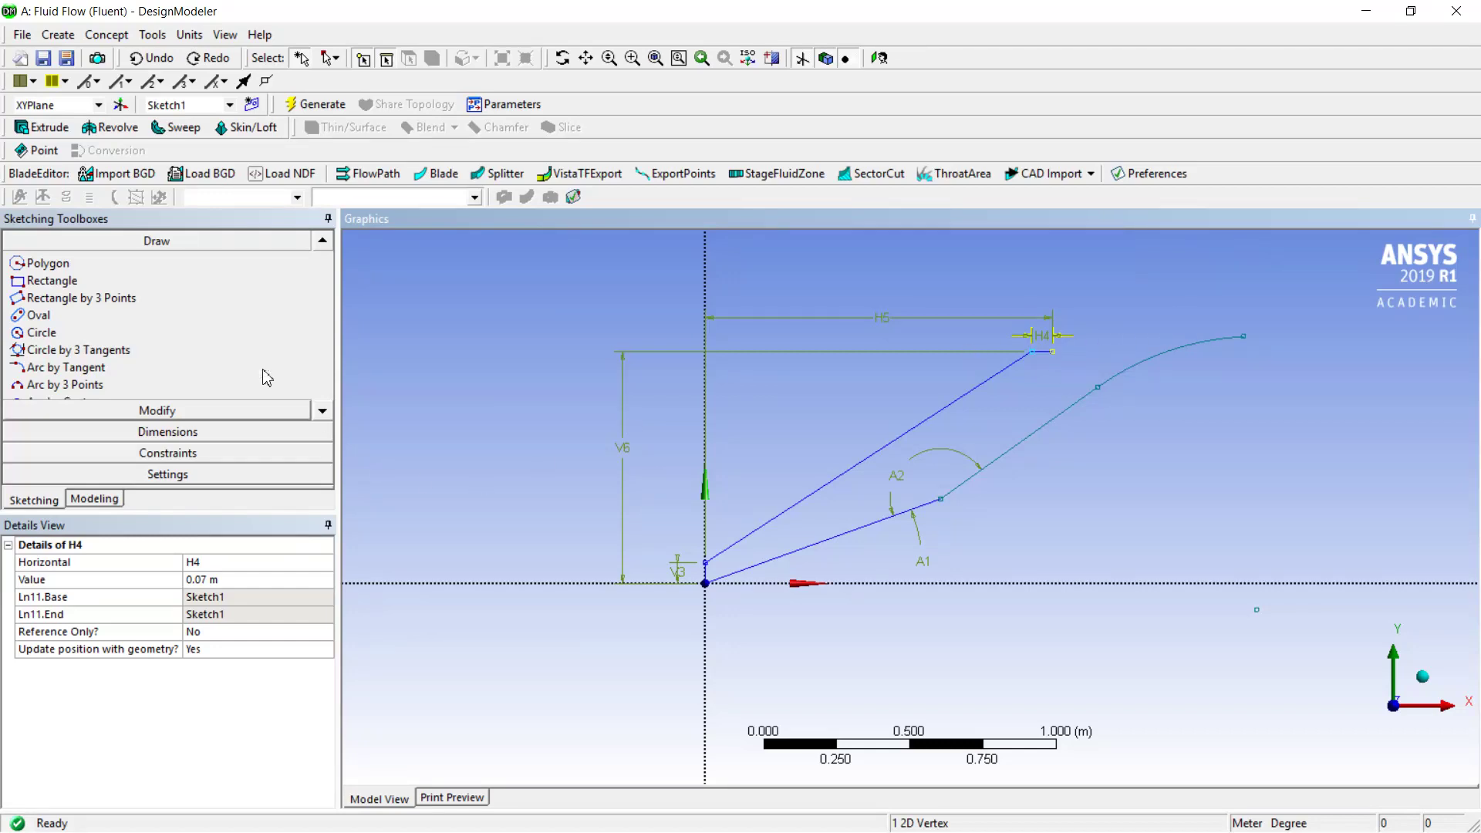
Draw an upward-bulging three-point arc from the far end of the short horizontal line to about (1.85, 1.06) m.
left_click(101, 385)
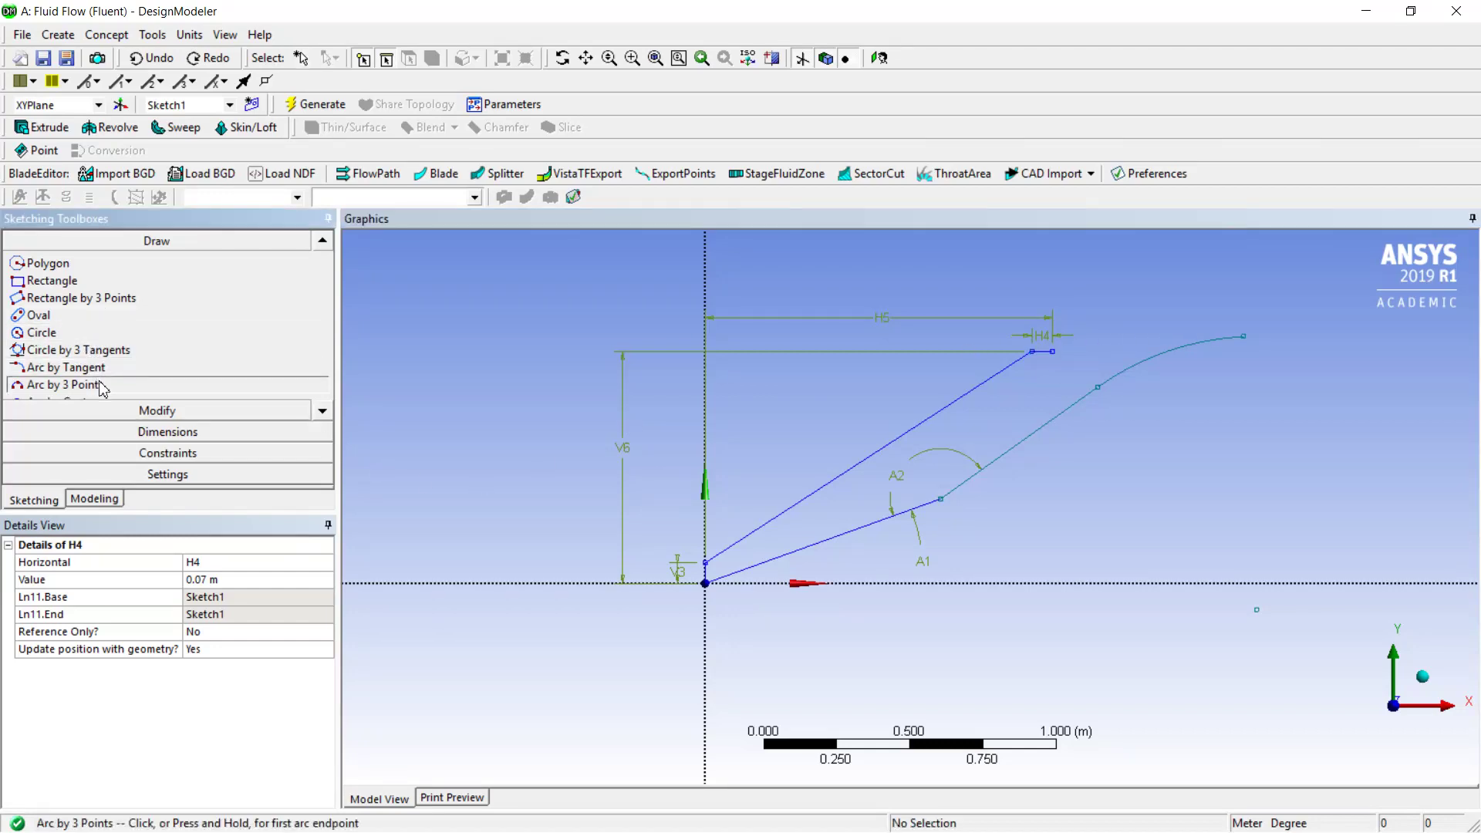
left_click(1052, 351)
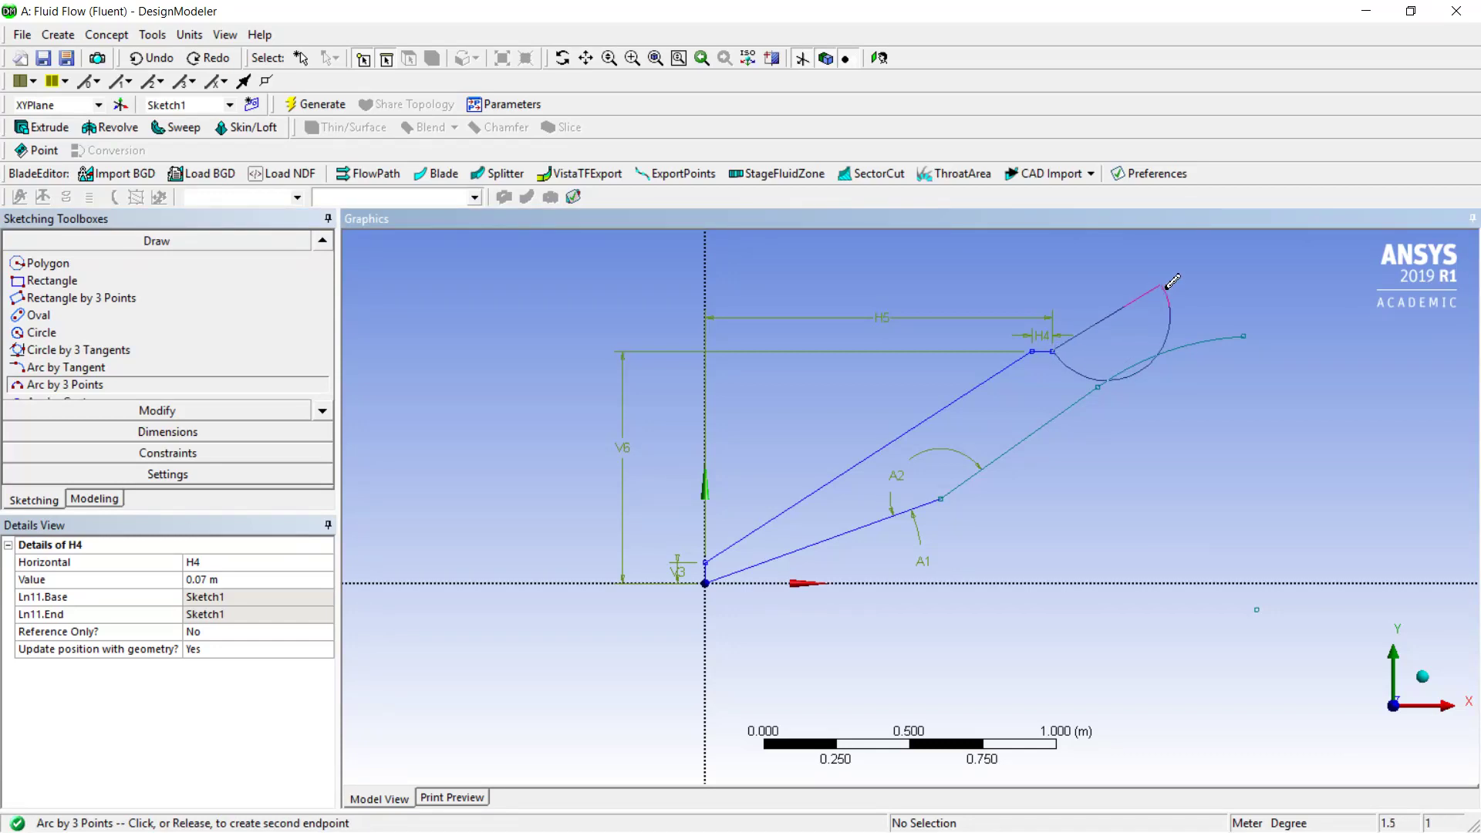
left_click(1244, 303)
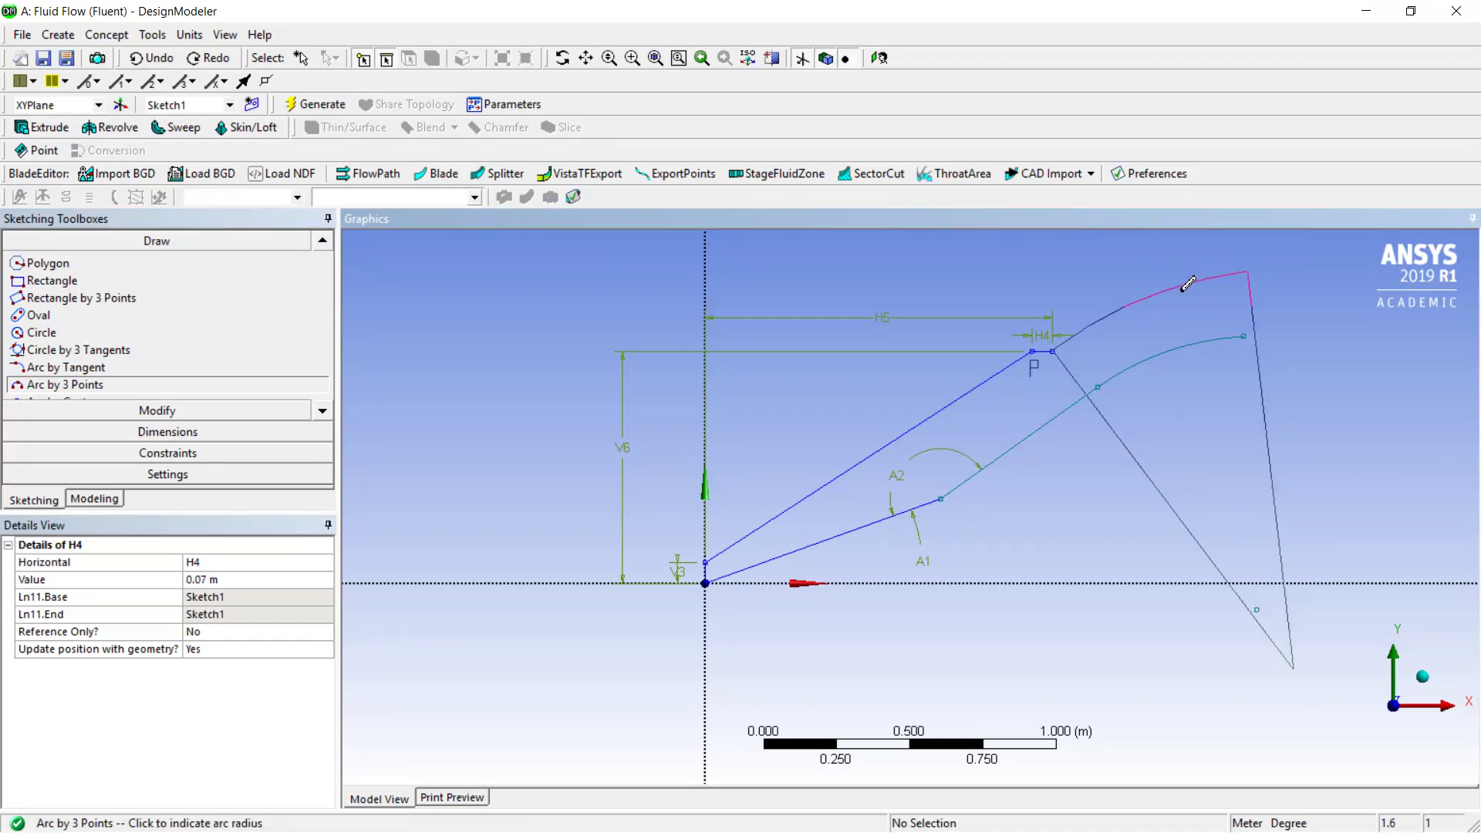
left_click(1188, 284)
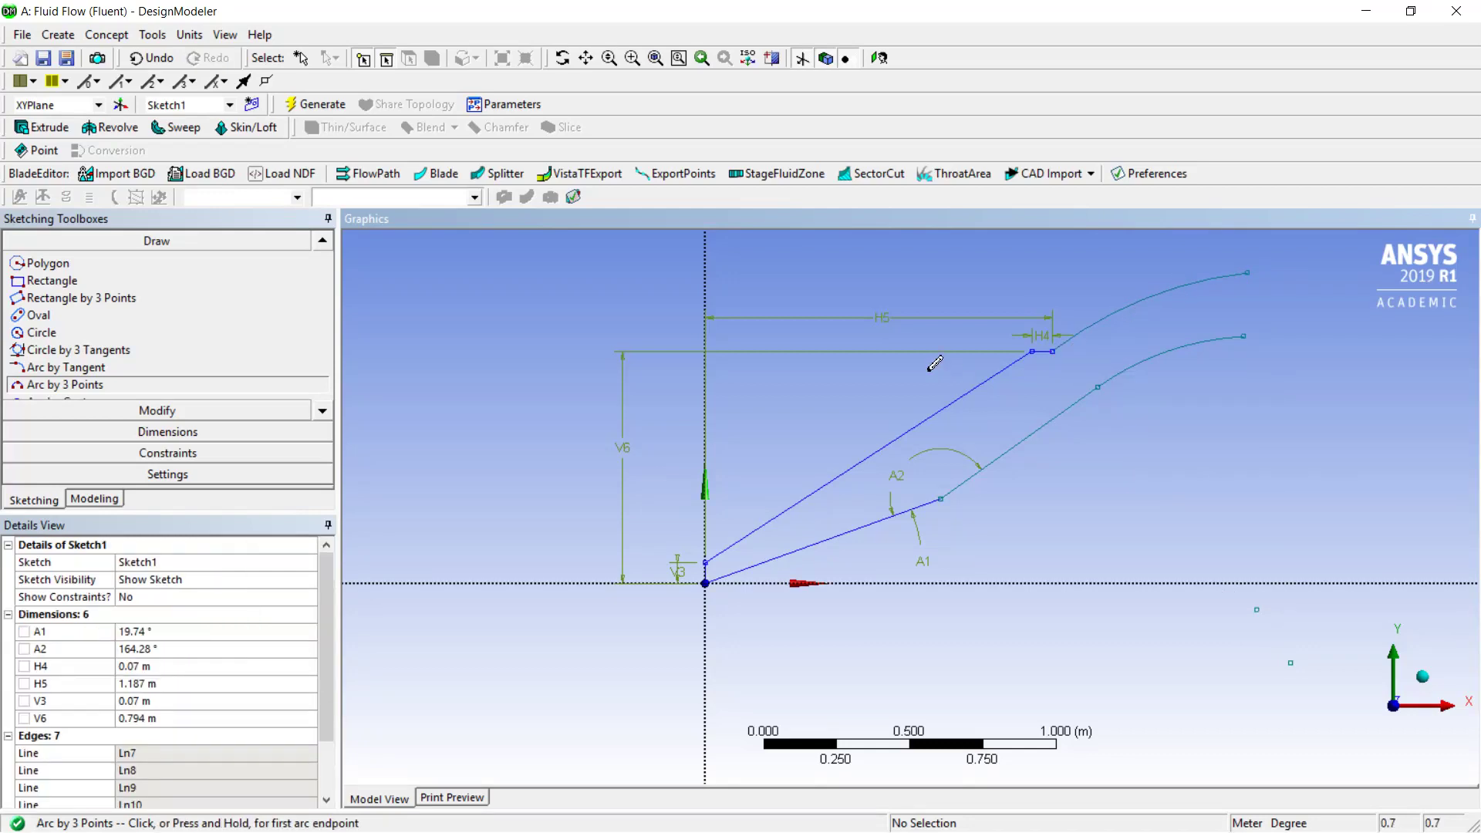
Draw a line from the lower arc, just short of its far end, to the far end of the upper arc.
left_click(317, 242)
left_click(318, 241)
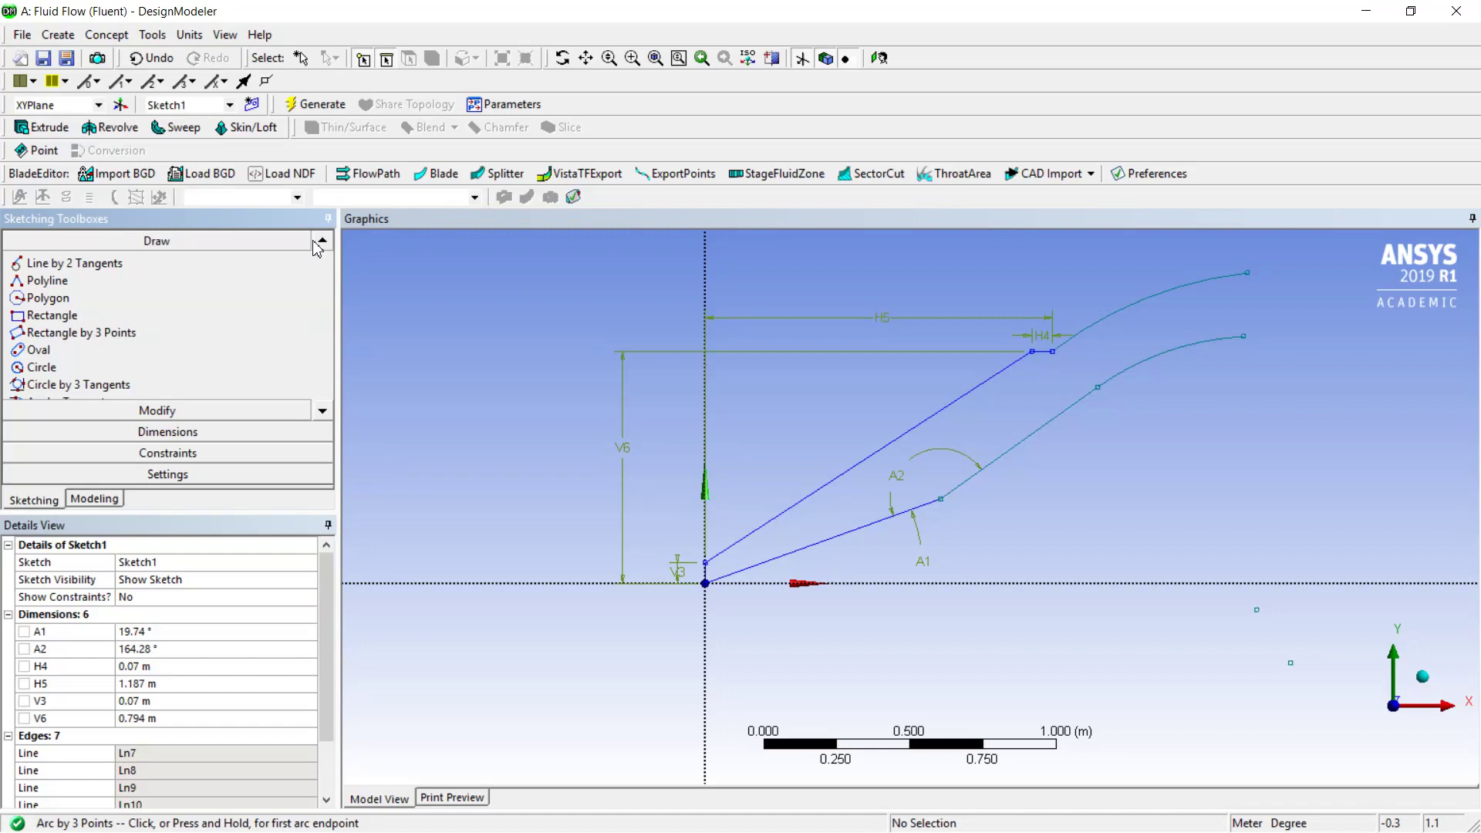
left_click(317, 241)
left_click(318, 242)
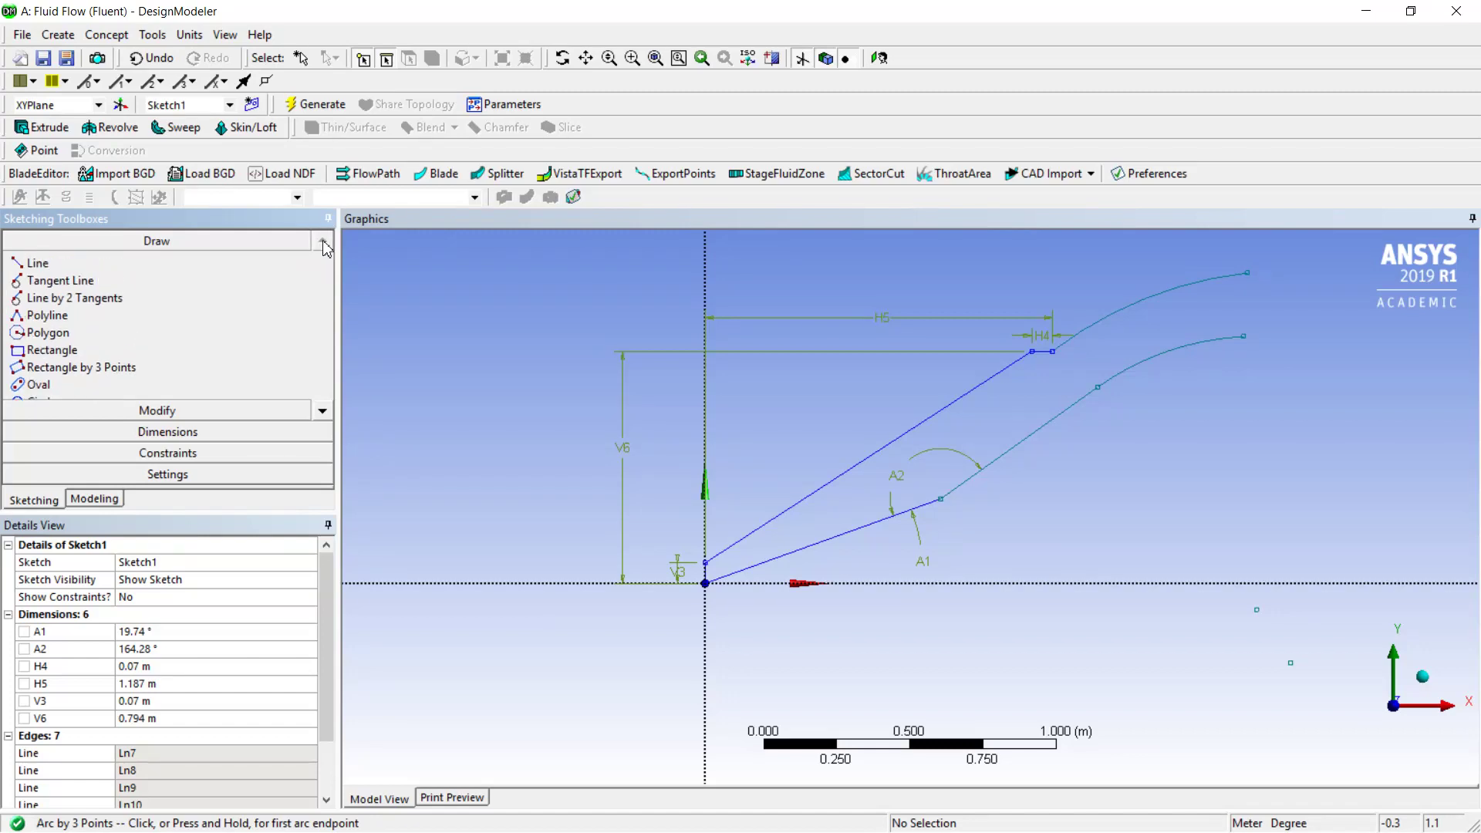
left_click(213, 266)
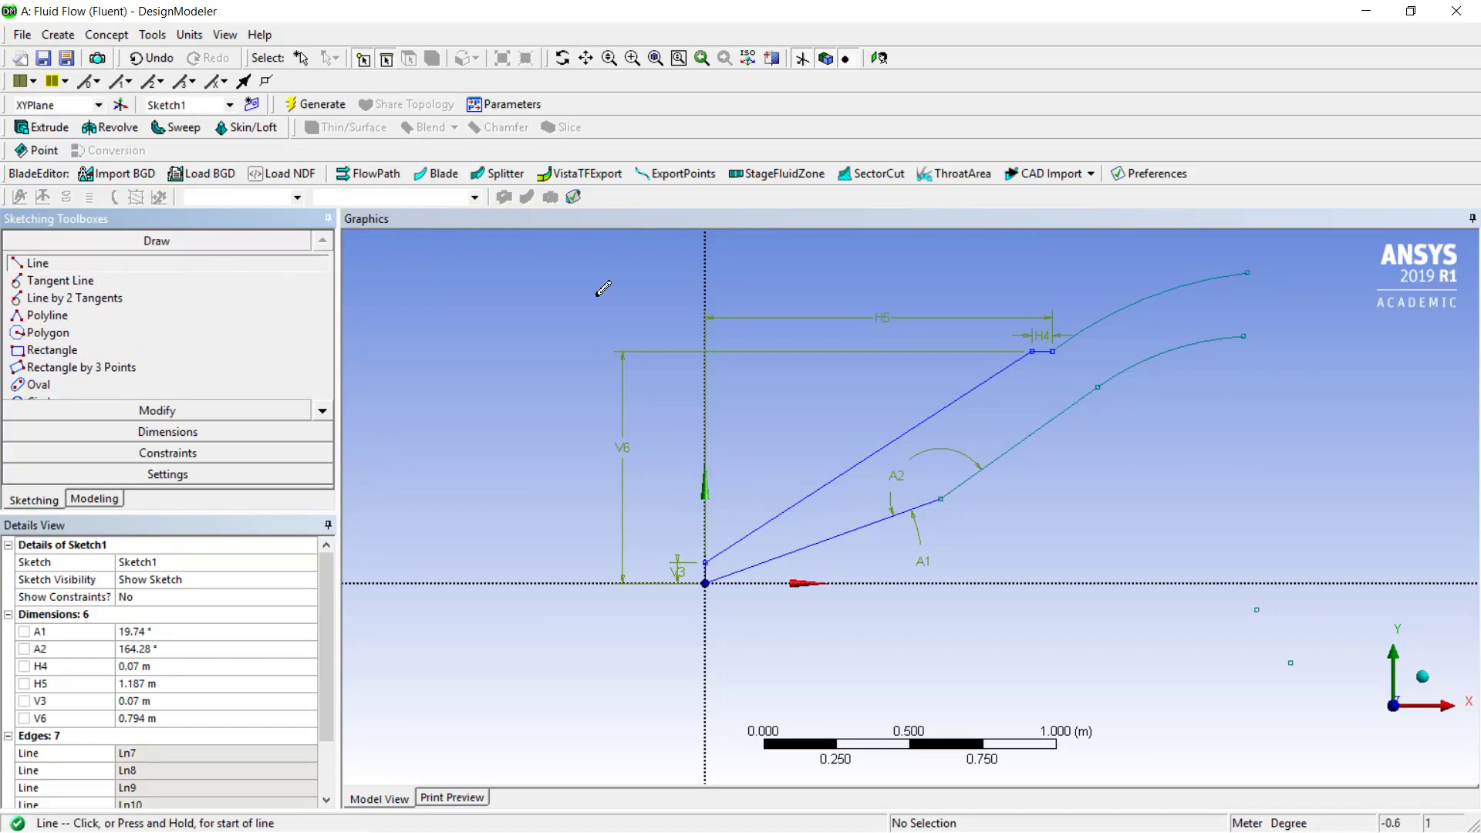
left_click(1236, 336)
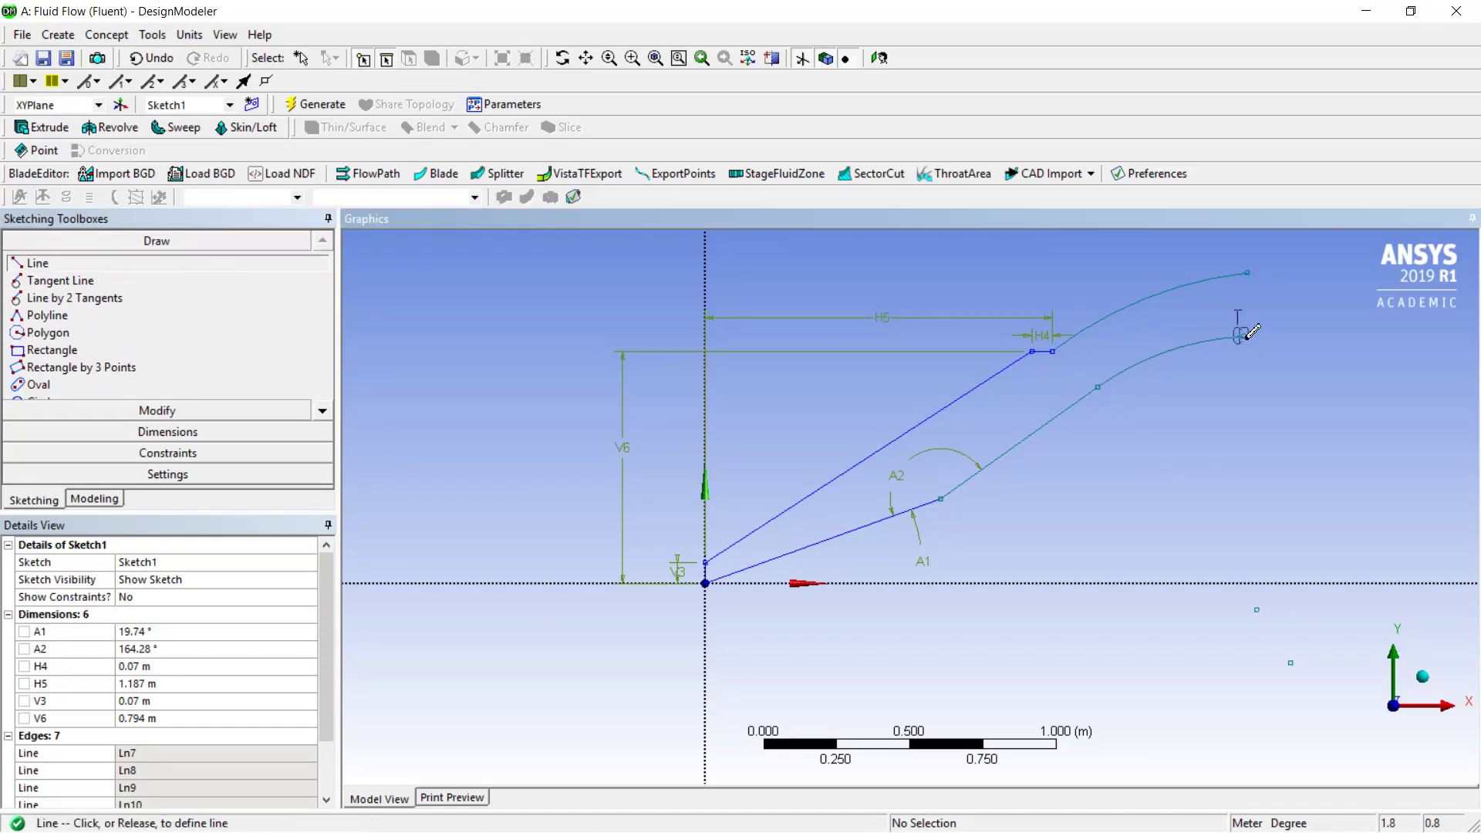
left_click(1251, 273)
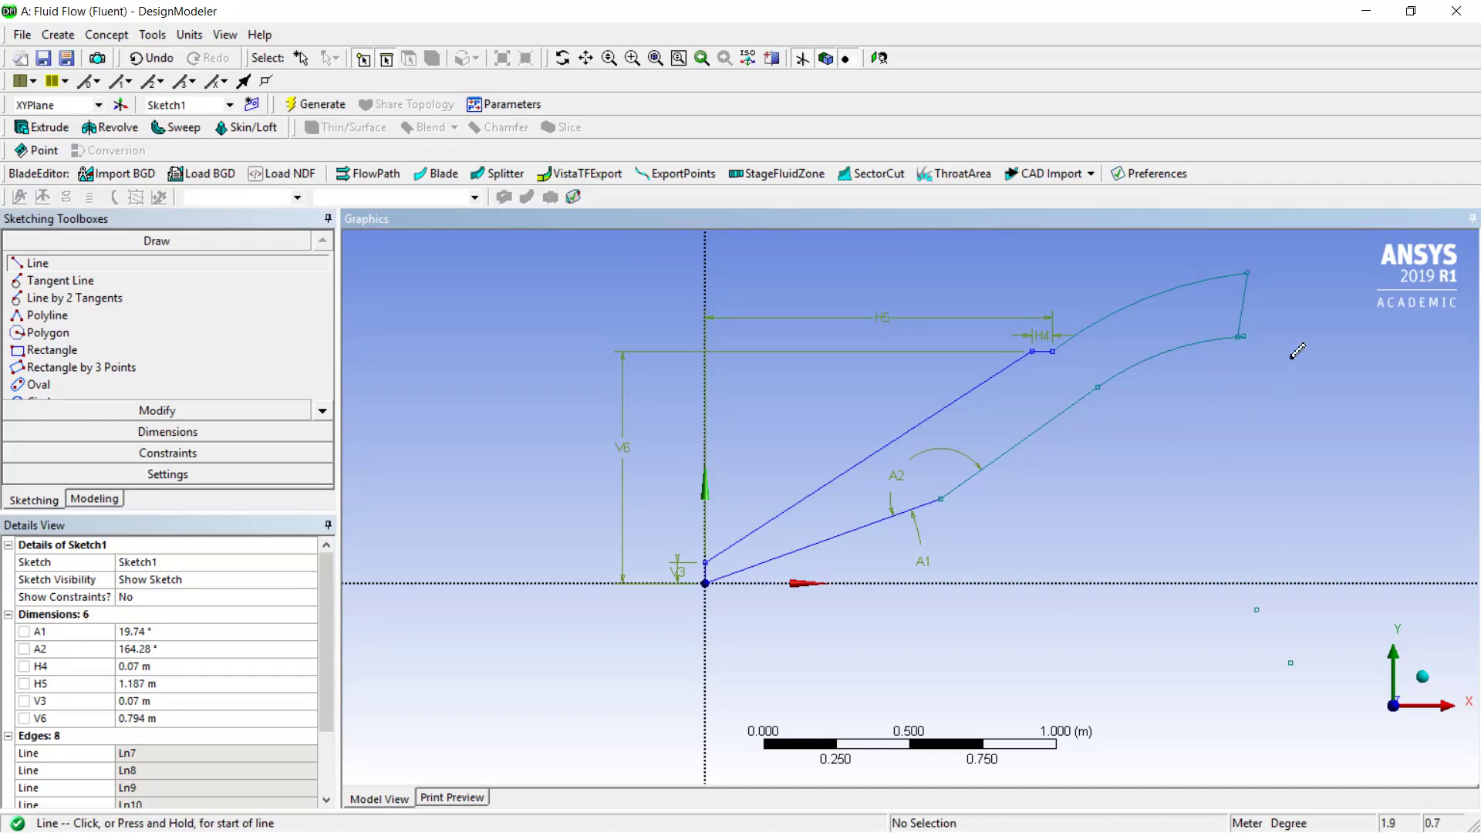
Trim the short piece of the lower arc that extends past the line connecting the two arcs.
scroll(1296, 343, "up", 3)
scroll(1245, 317, "down", 3)
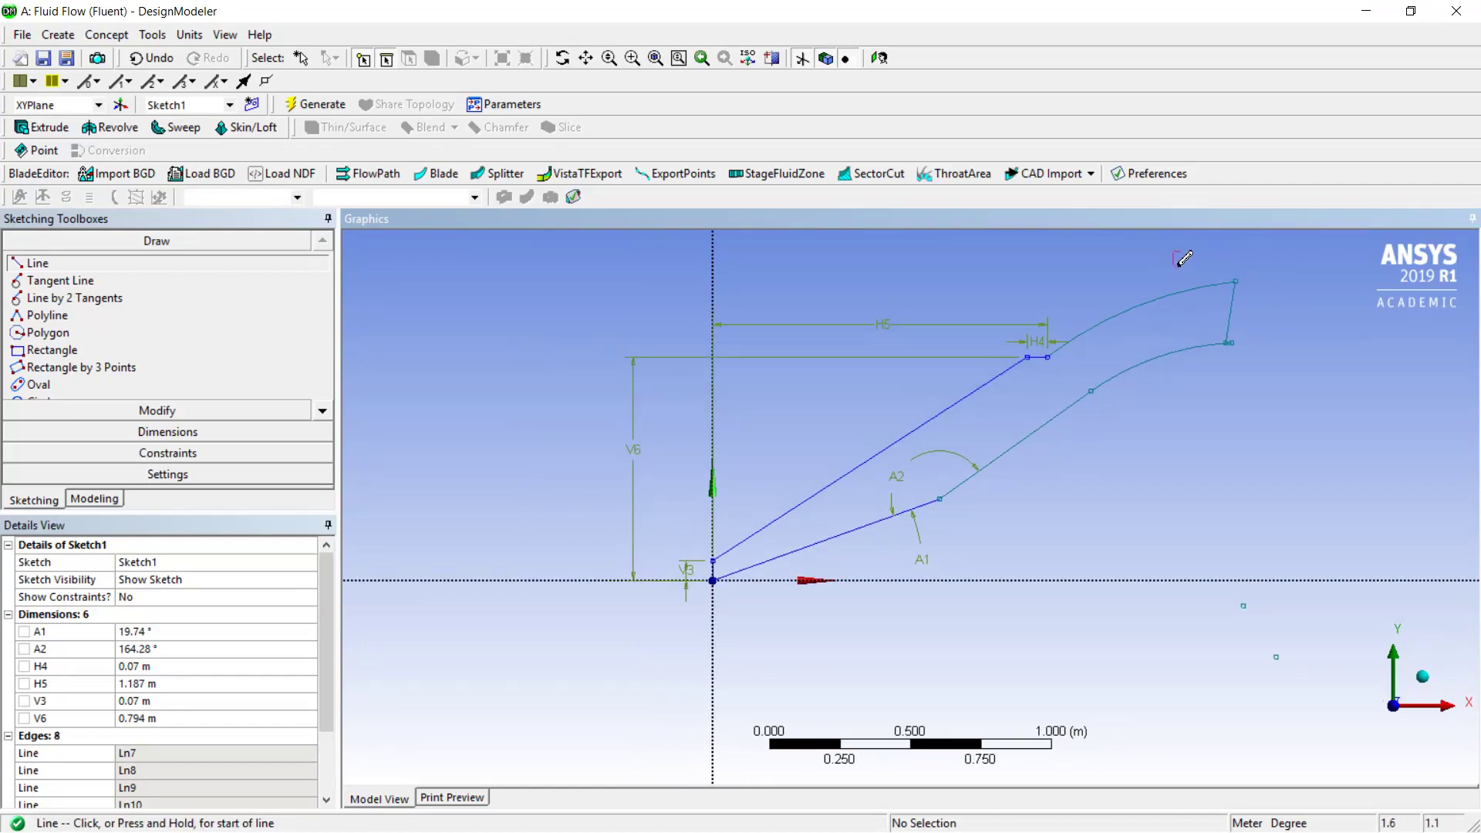
right_click_drag(1177, 262, 1257, 371)
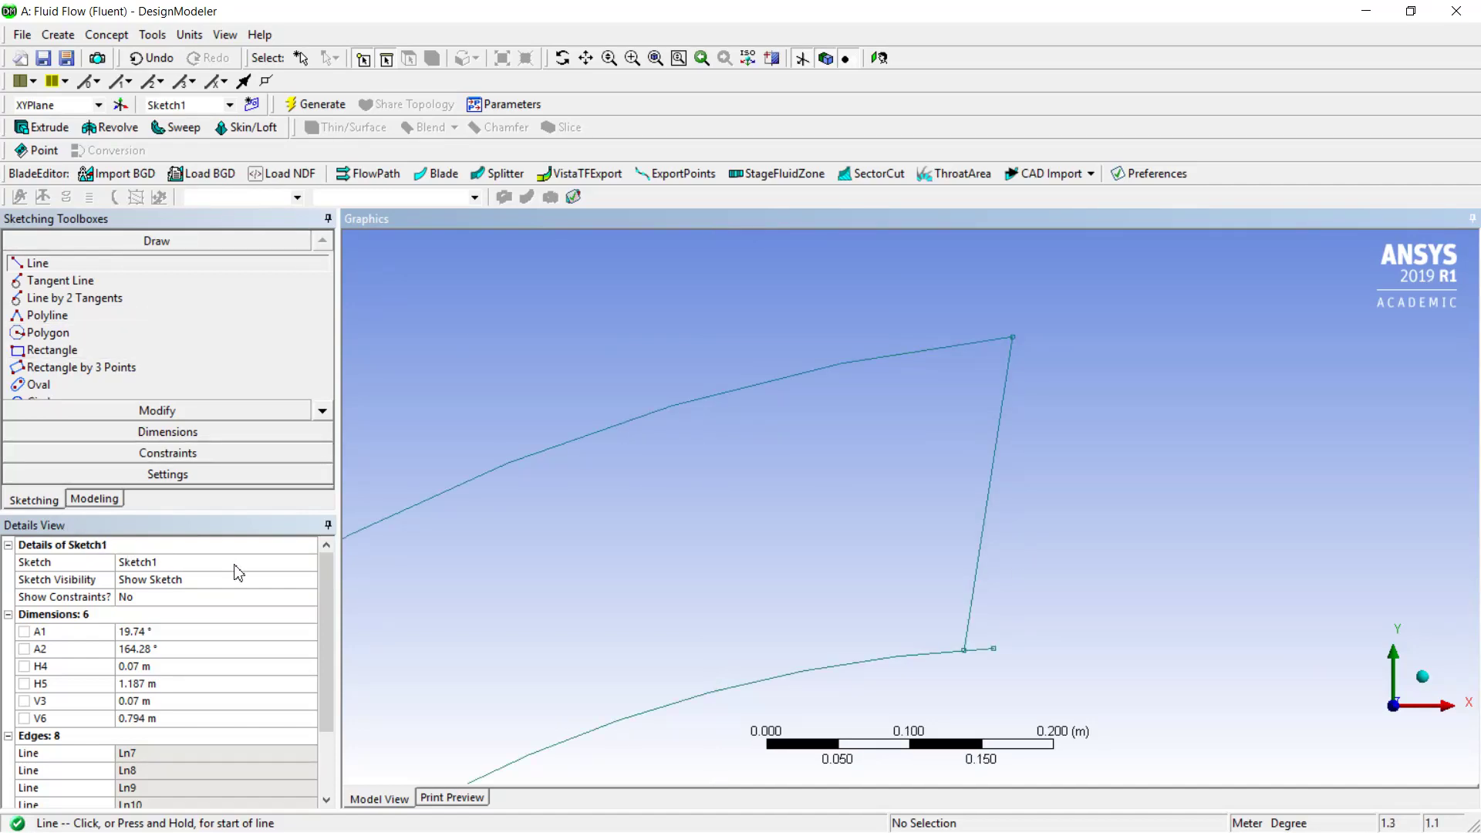
left_click(74, 414)
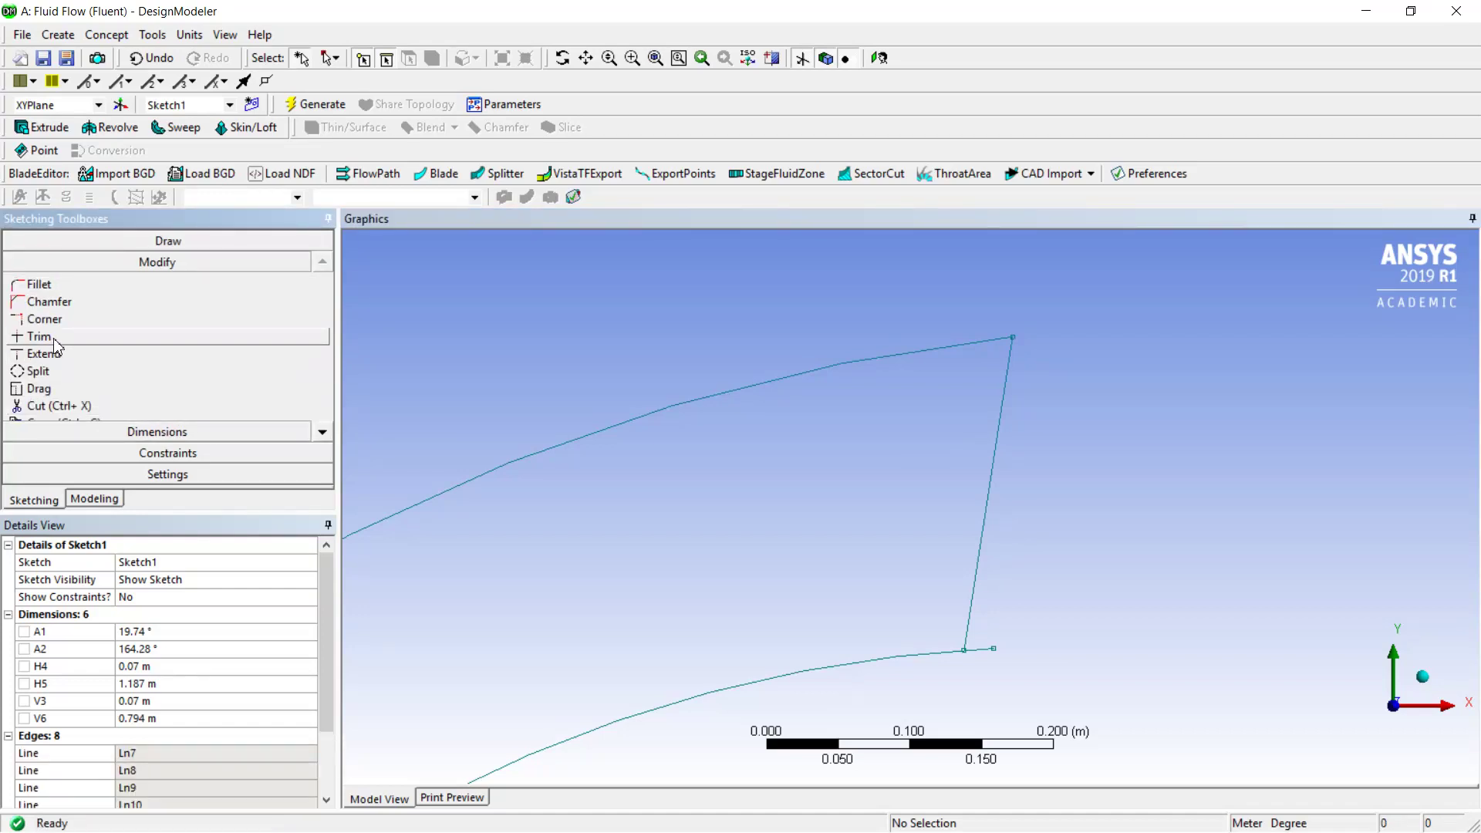
left_click(54, 340)
left_click(981, 649)
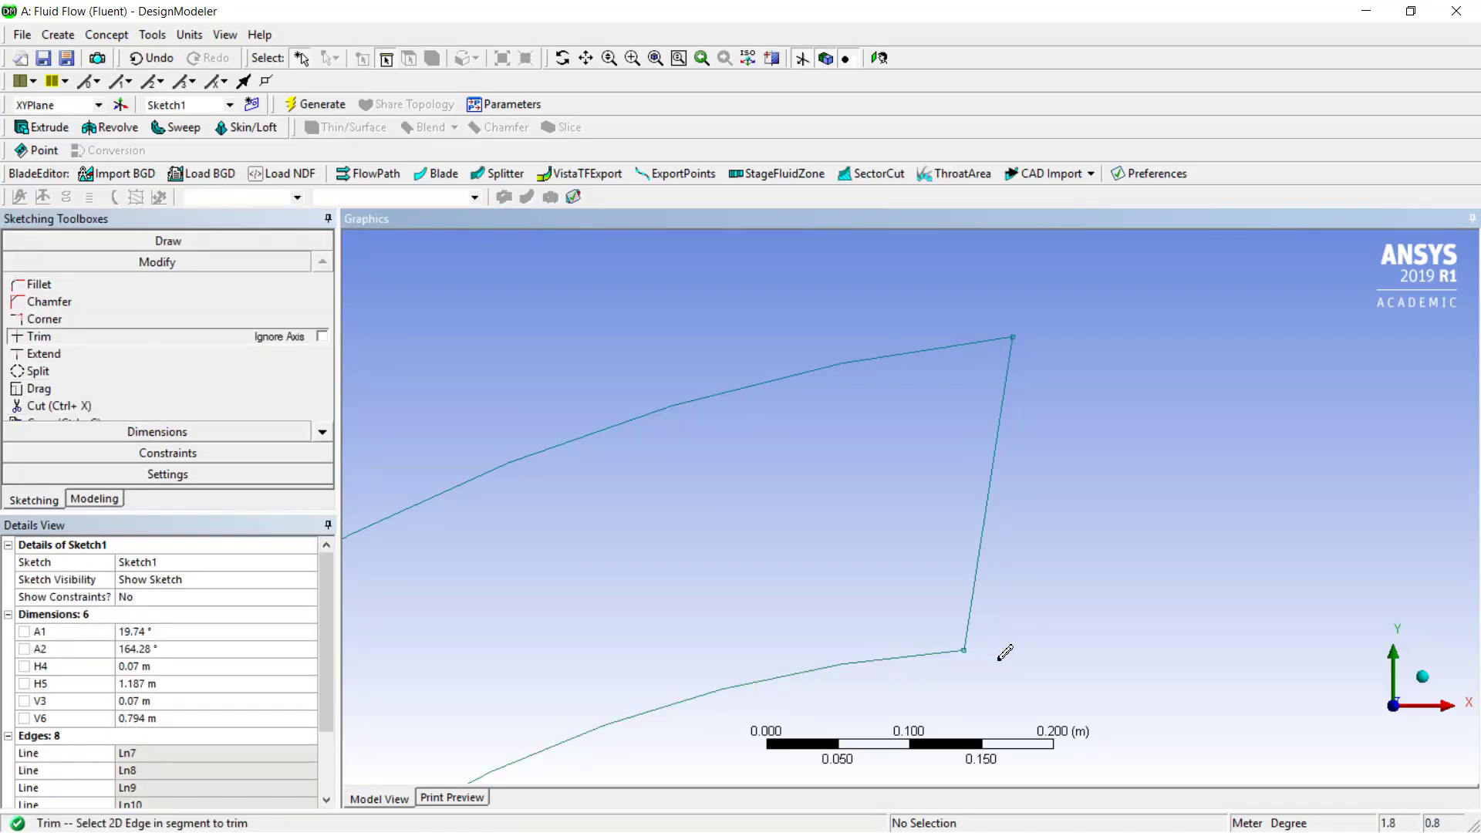
right_click_drag(918, 613, 1007, 668)
right_click_drag(969, 590, 1047, 667)
scroll(753, 509, "up", 5)
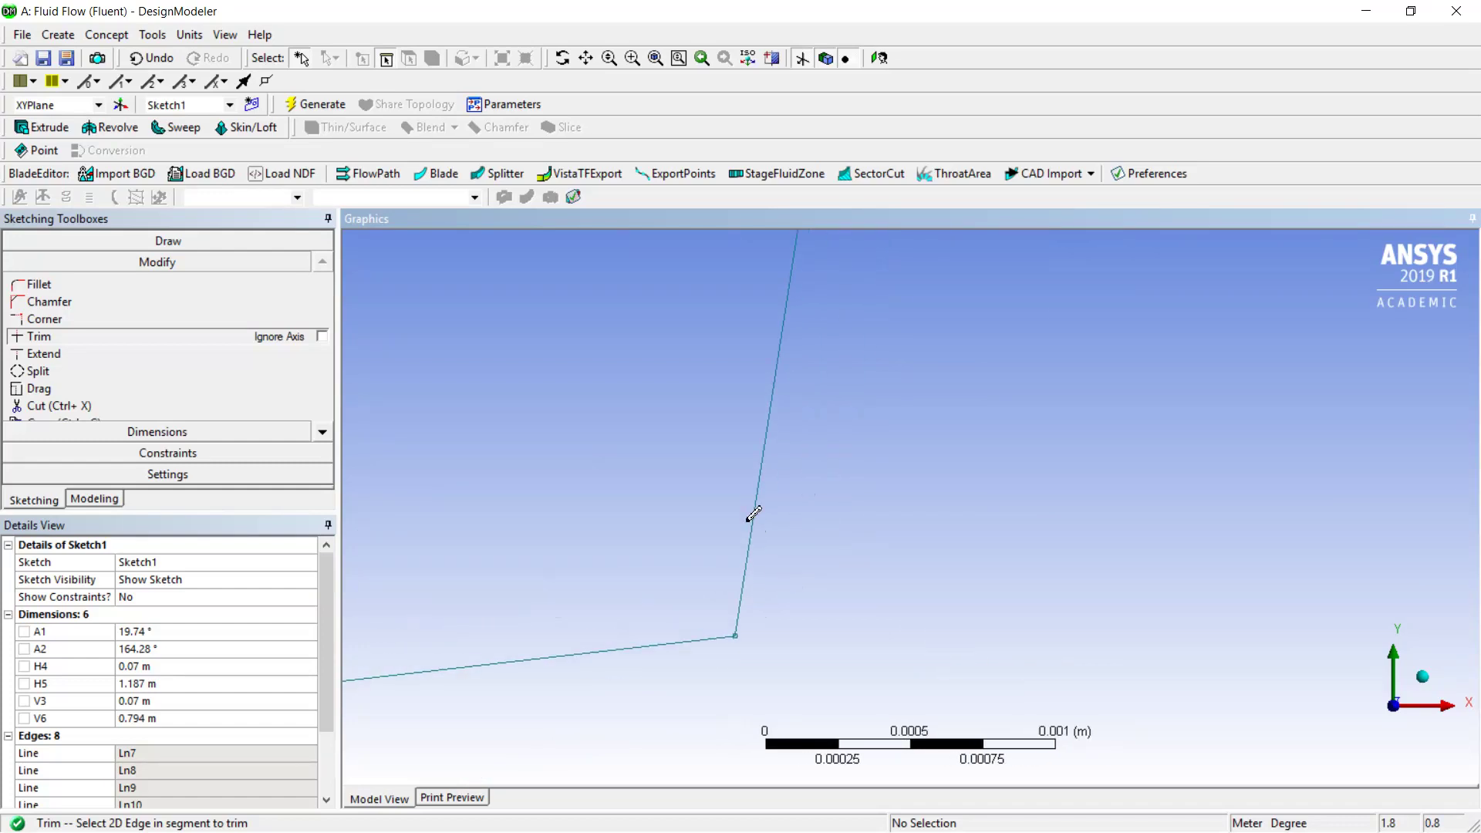
scroll(749, 518, "down", 8)
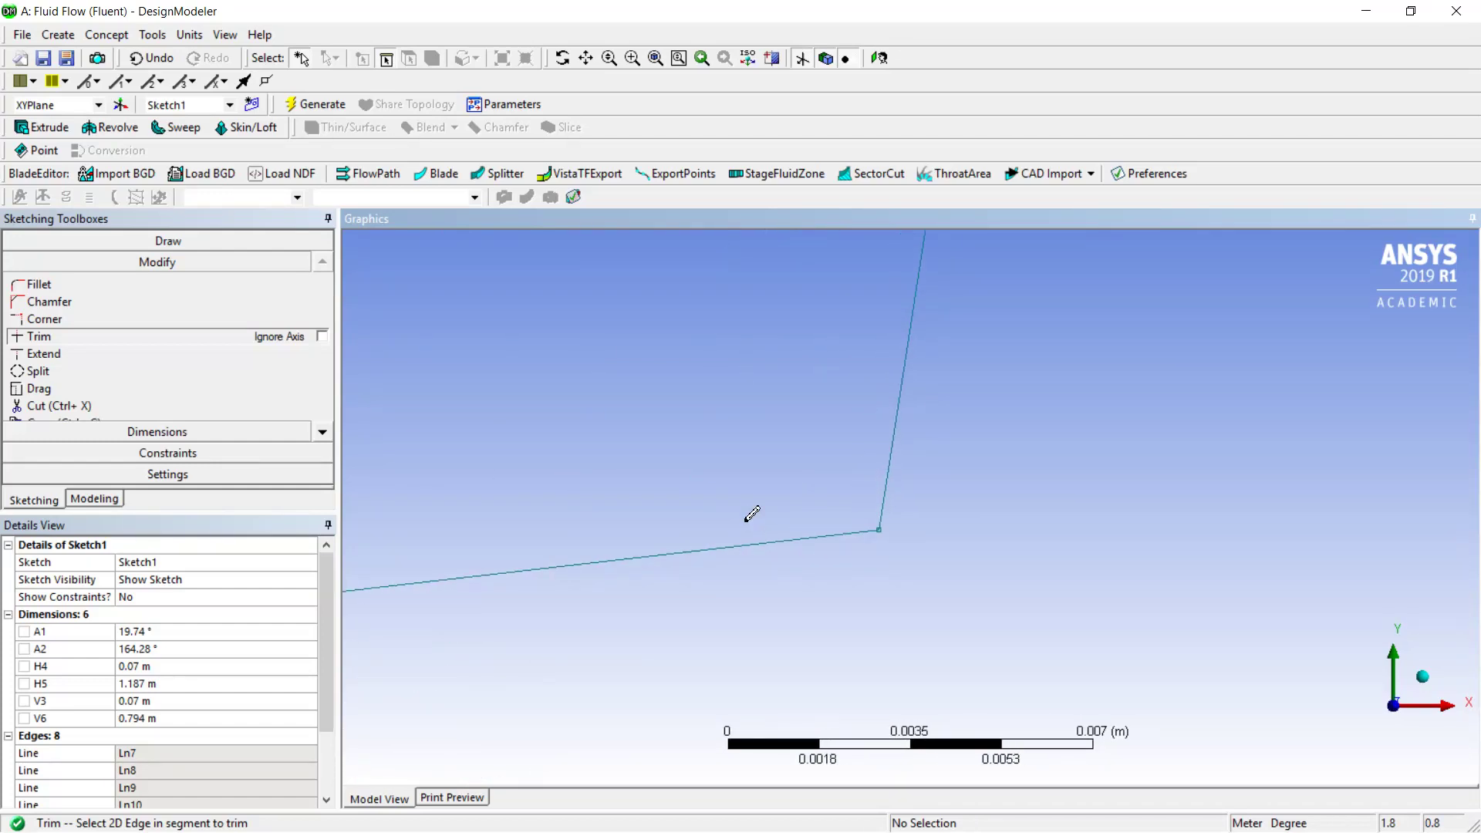
key("Escape")
Apply a vertical constraint to the line connecting the ends of the two arcs.
left_click(897, 416)
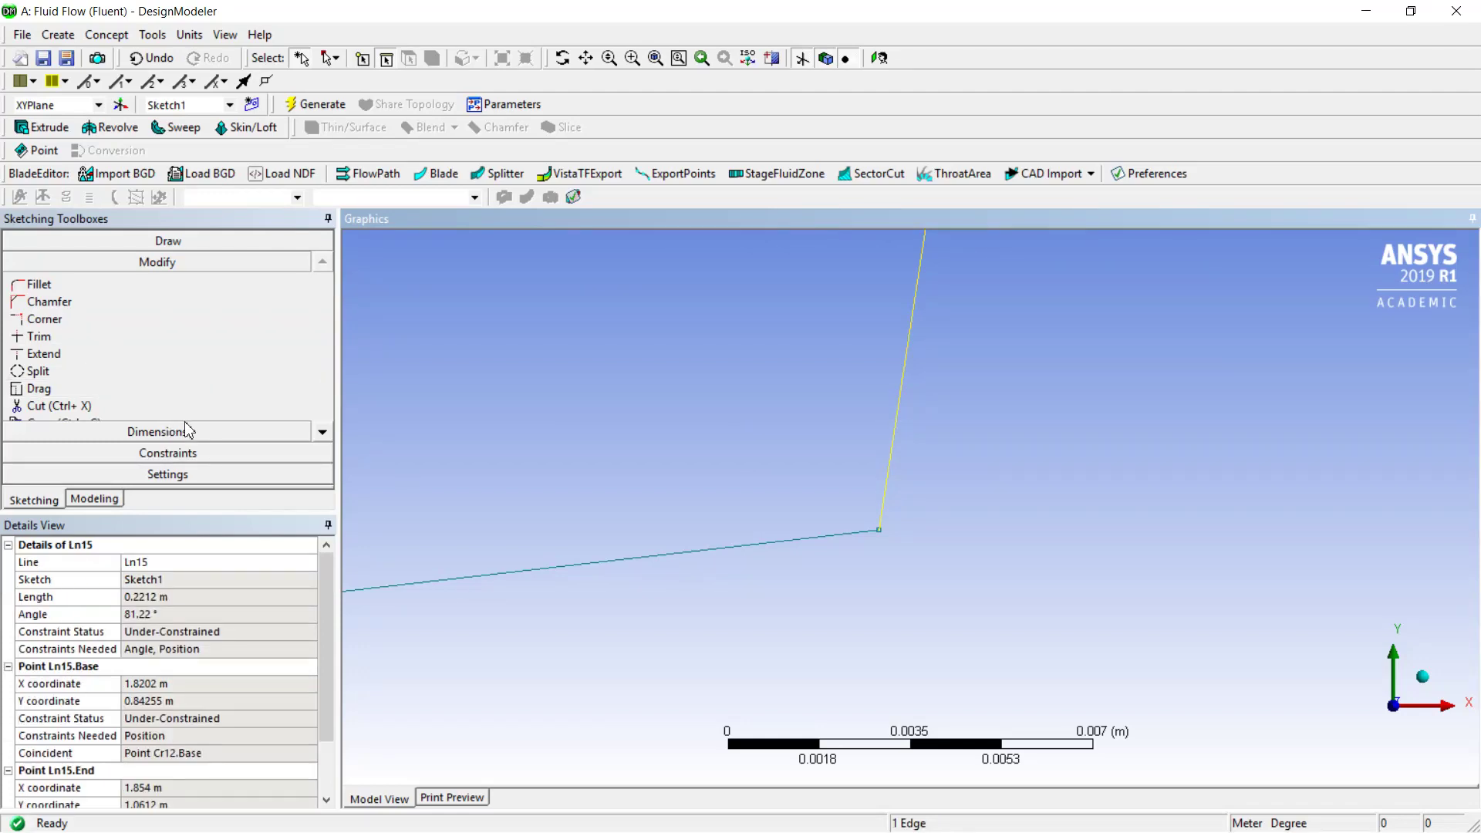
left_click(177, 454)
left_click(46, 361)
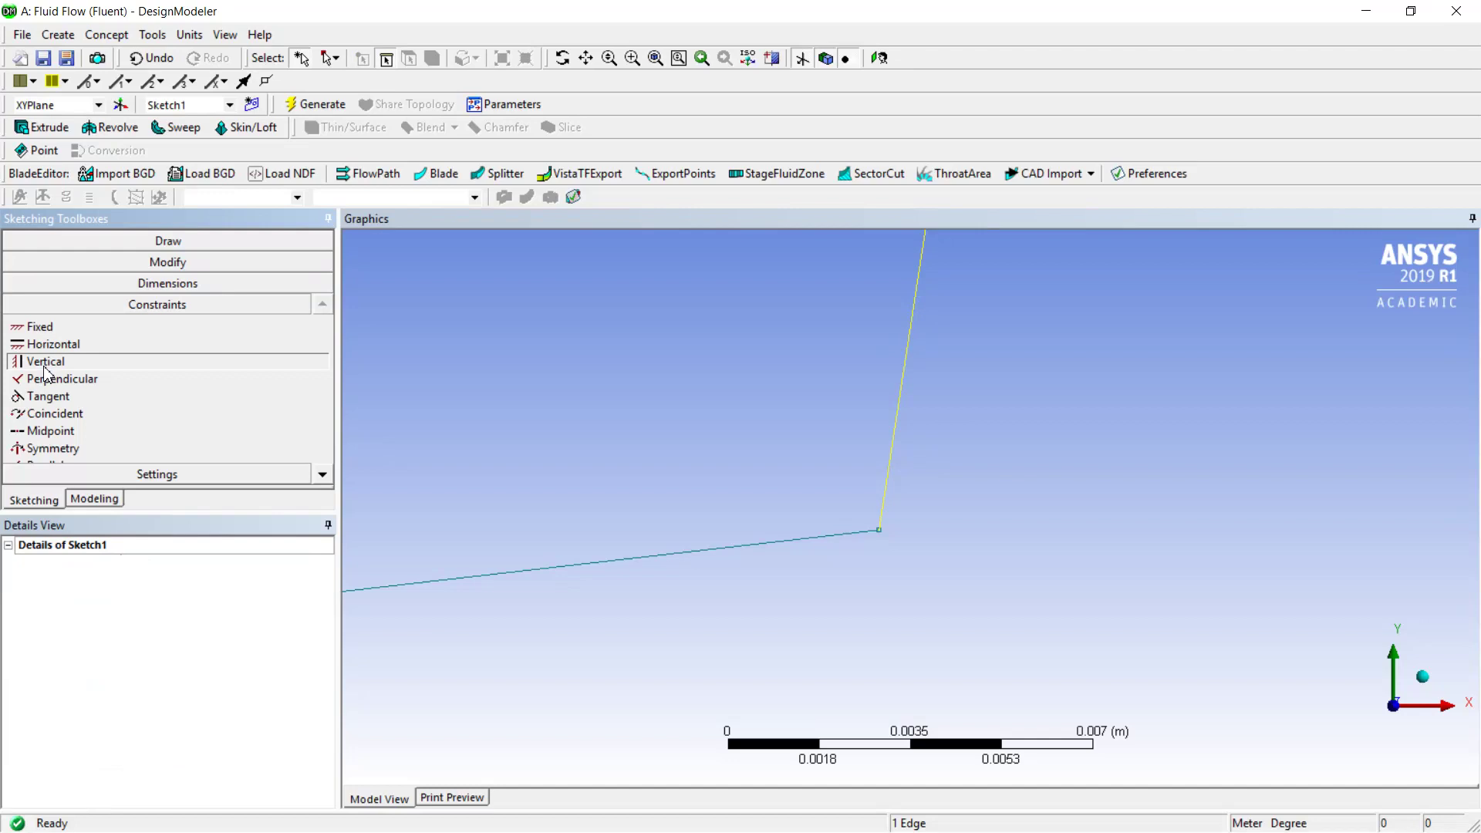
scroll(738, 381, "up", 5)
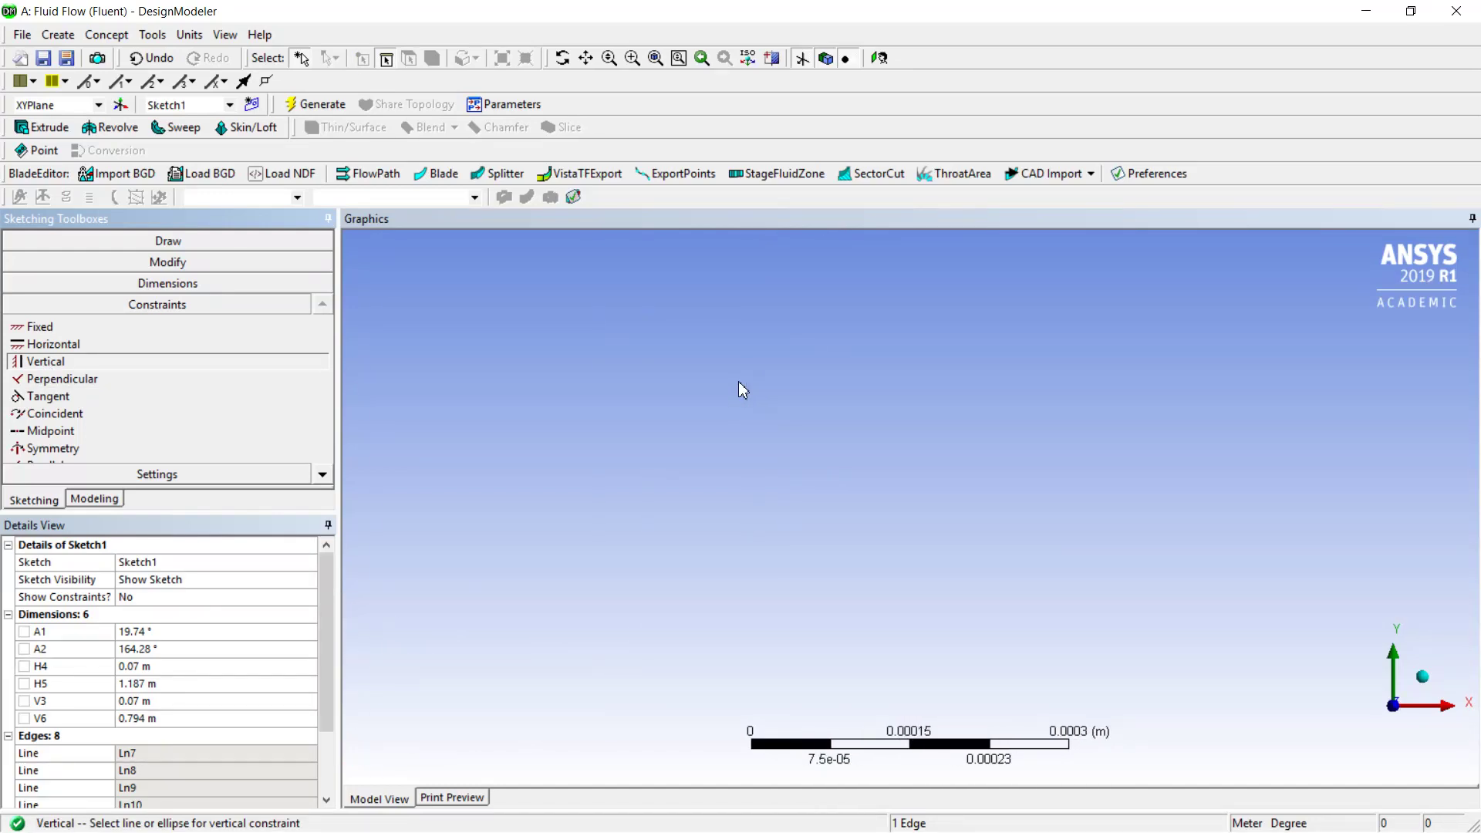
left_click(655, 58)
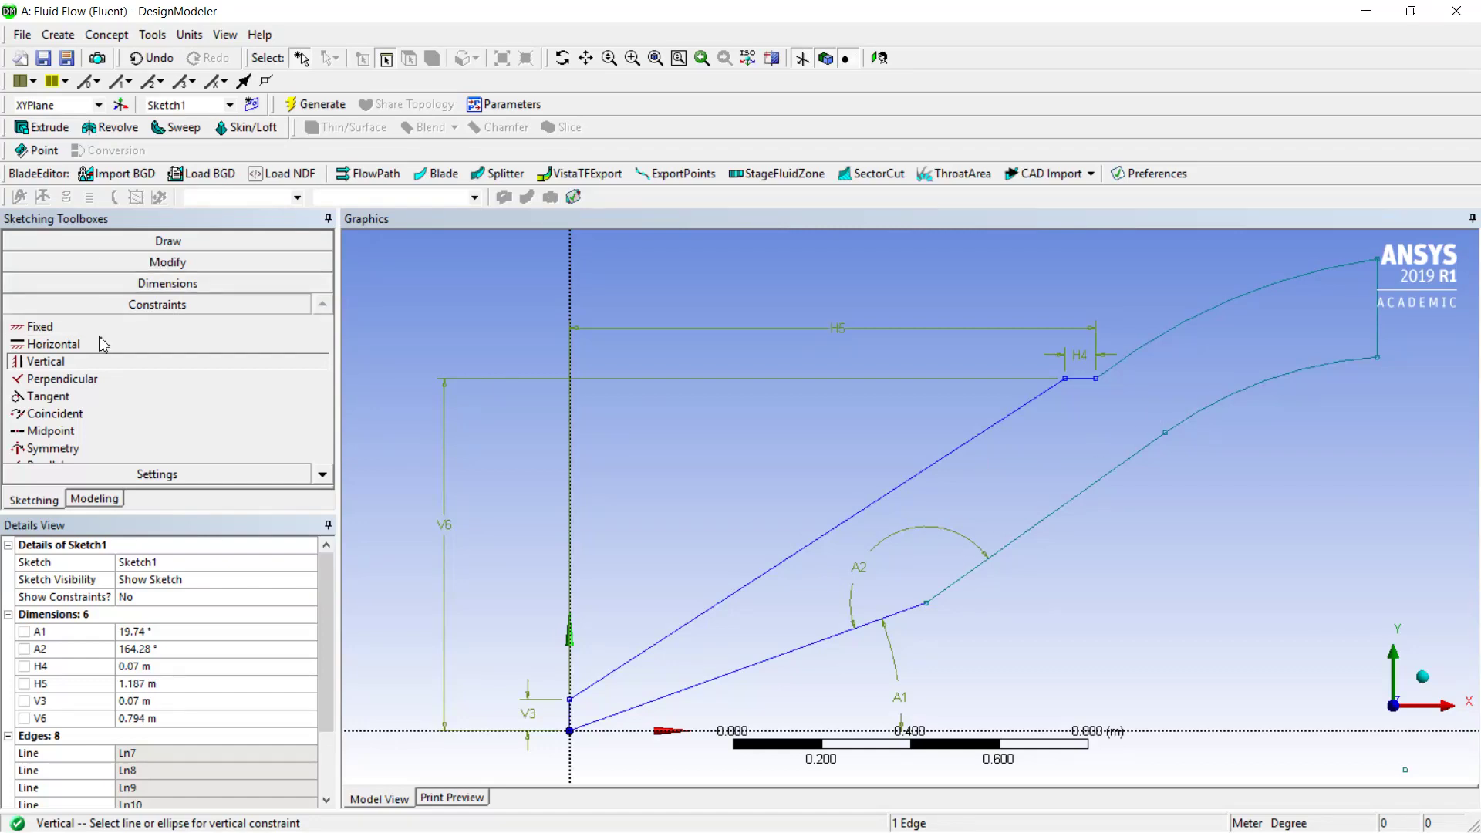
Add a vertical dimension between the X axis and the upper arc's centre point and set it to 1.493 m.
scroll(951, 456, "up", 2)
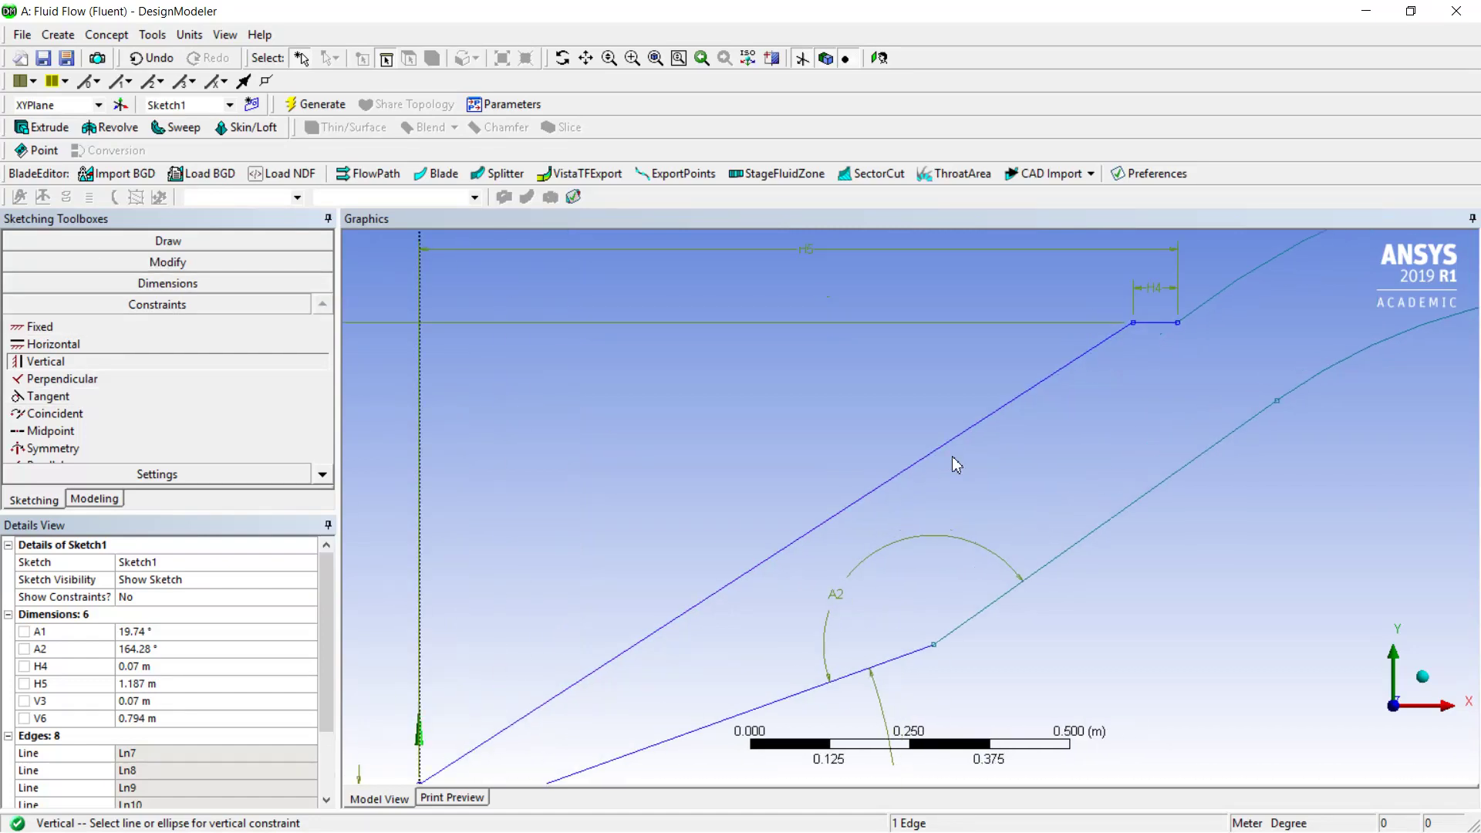
scroll(951, 455, "down", 3)
scroll(952, 456, "down", 1)
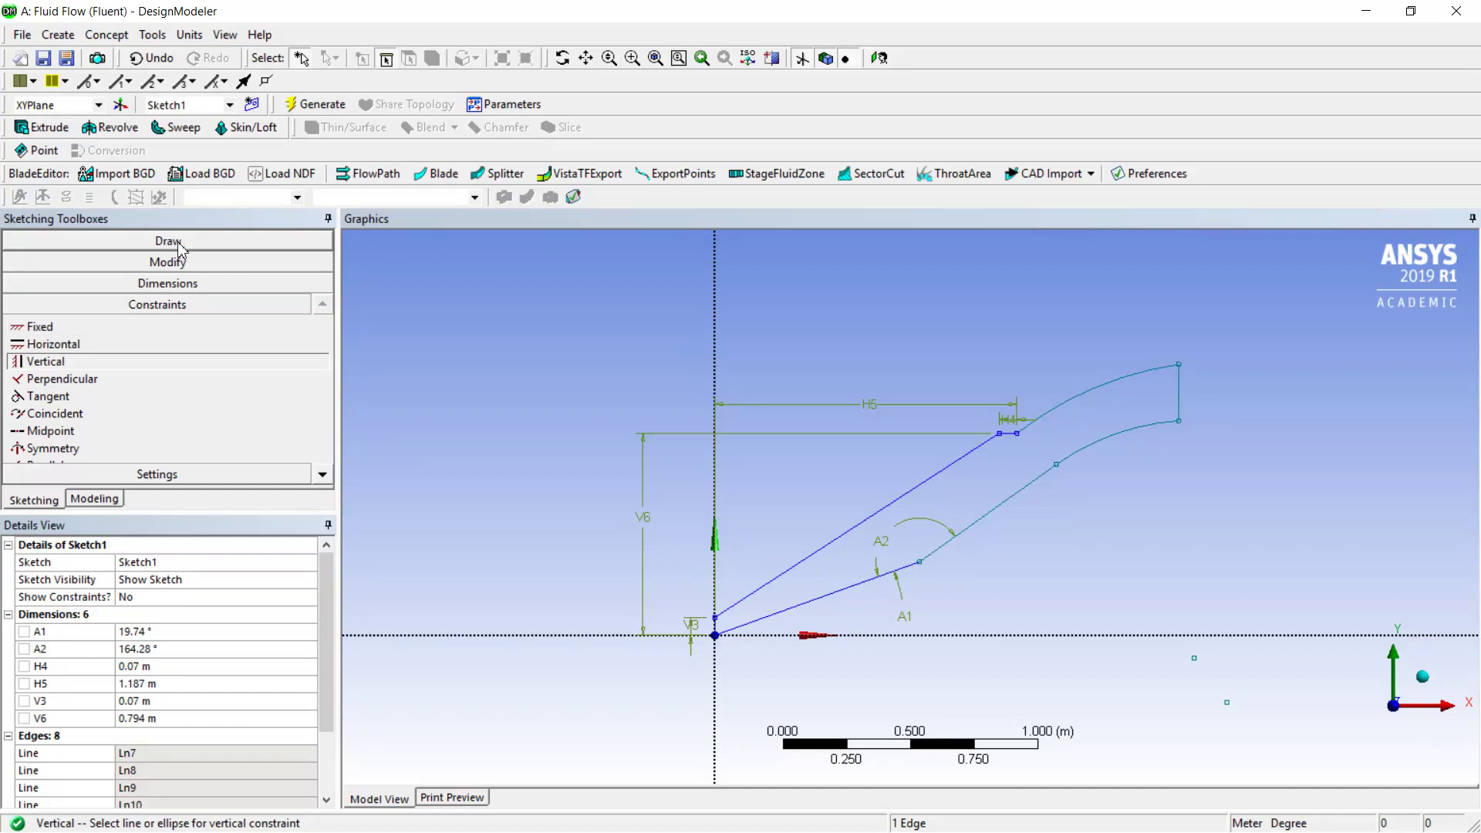
left_click(155, 283)
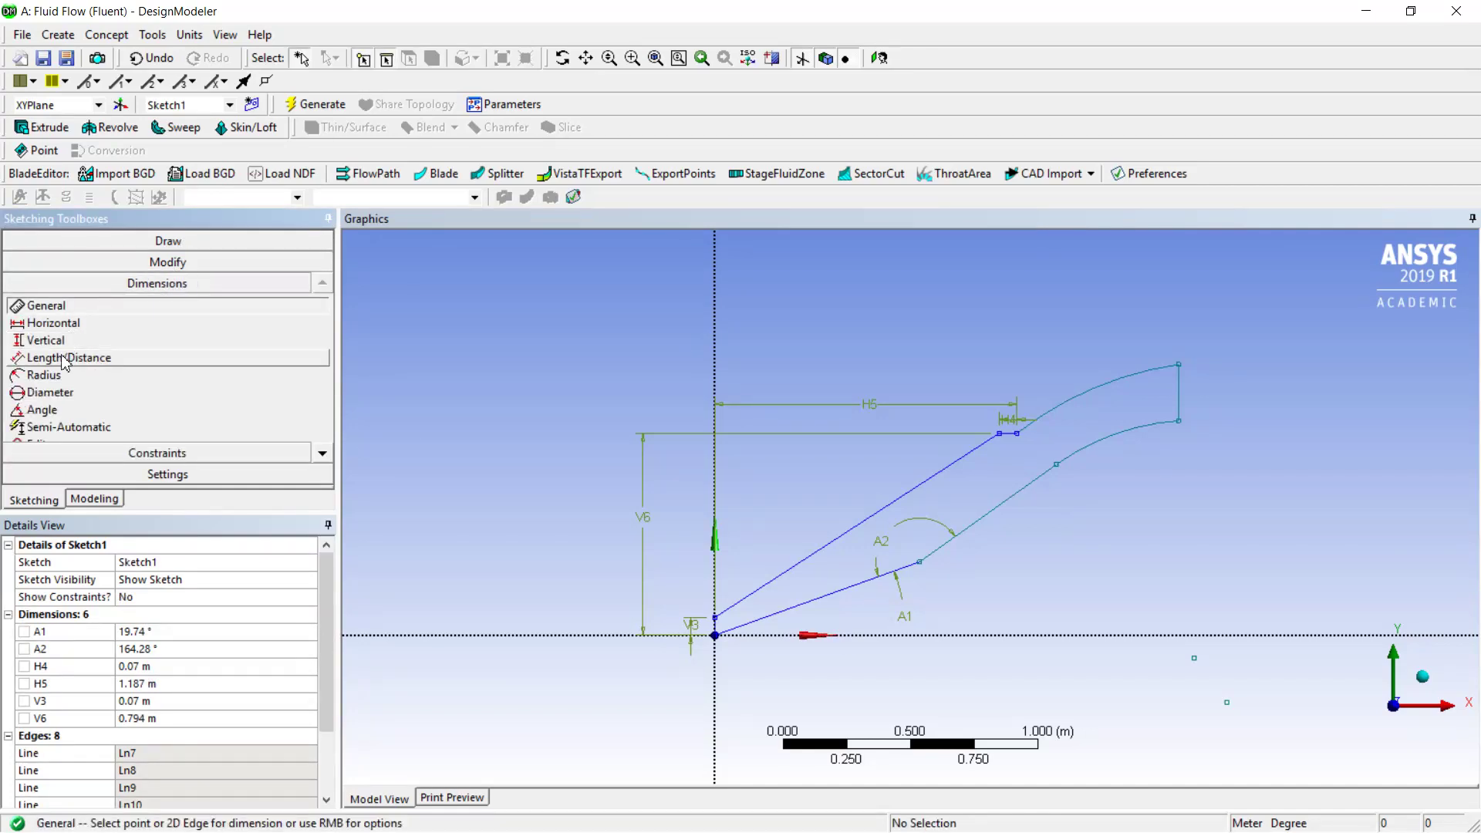
left_click(51, 343)
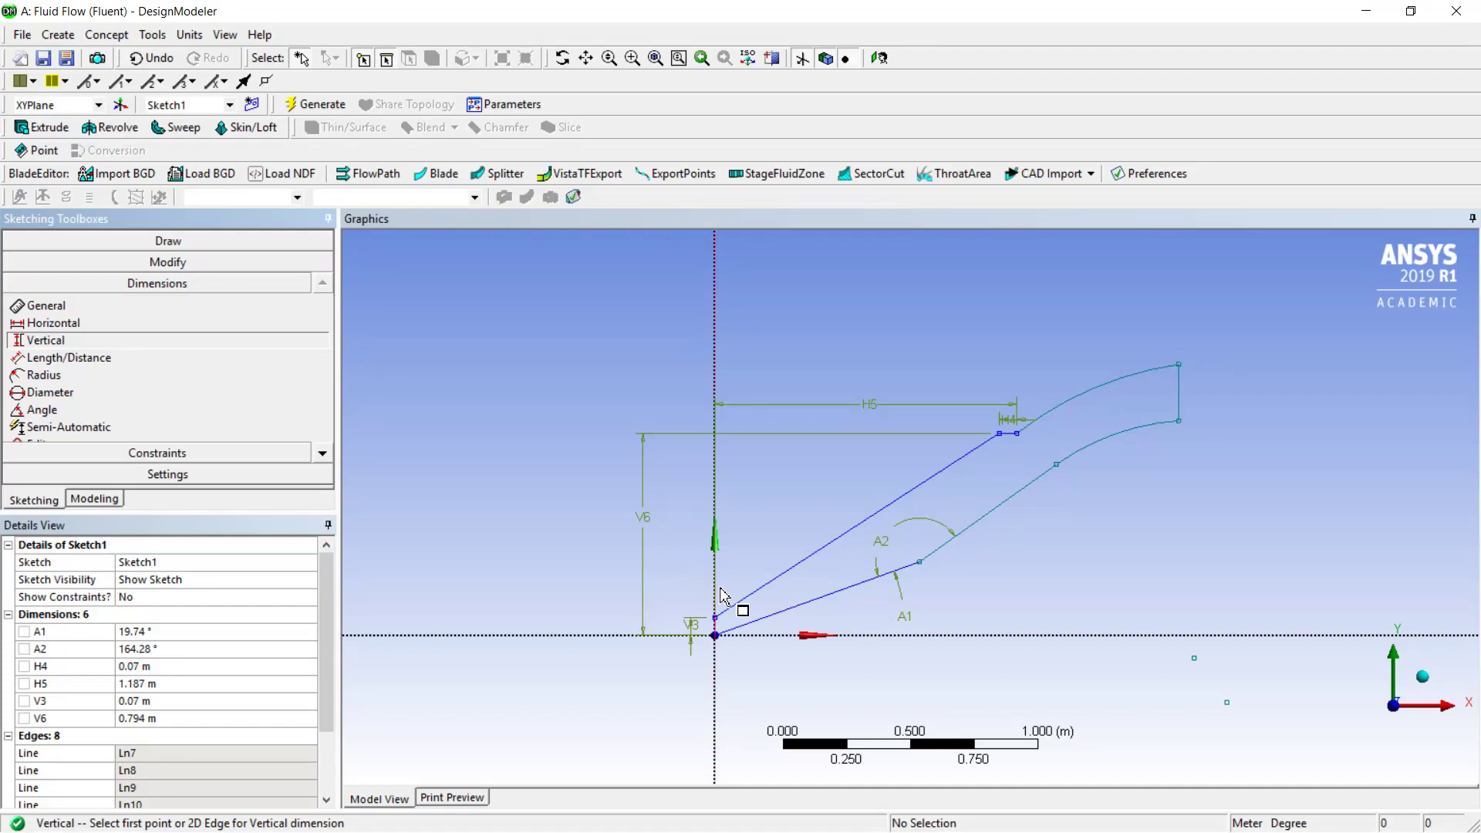
left_click(1227, 703)
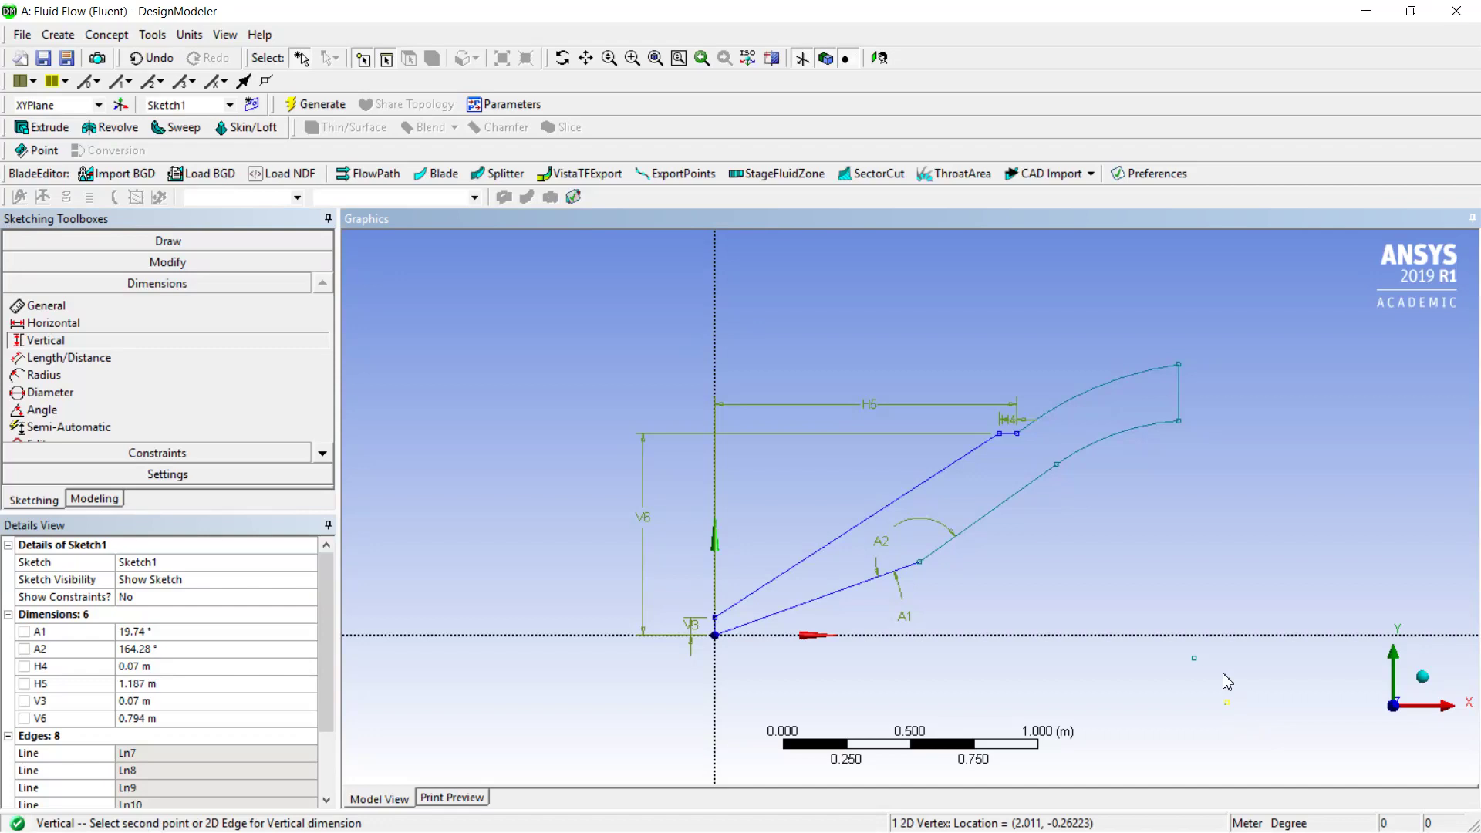
left_click(1226, 637)
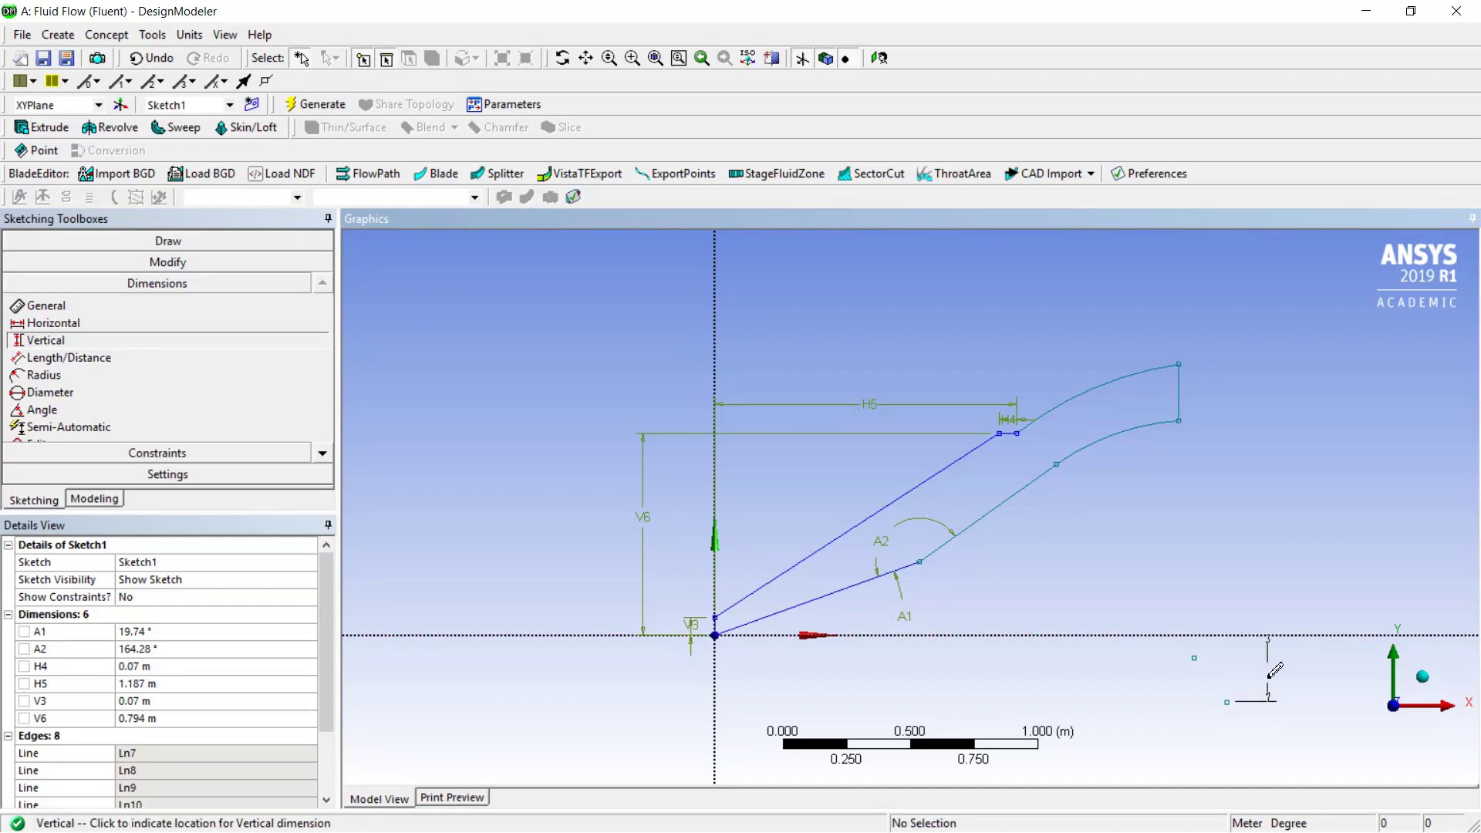
left_click(1271, 669)
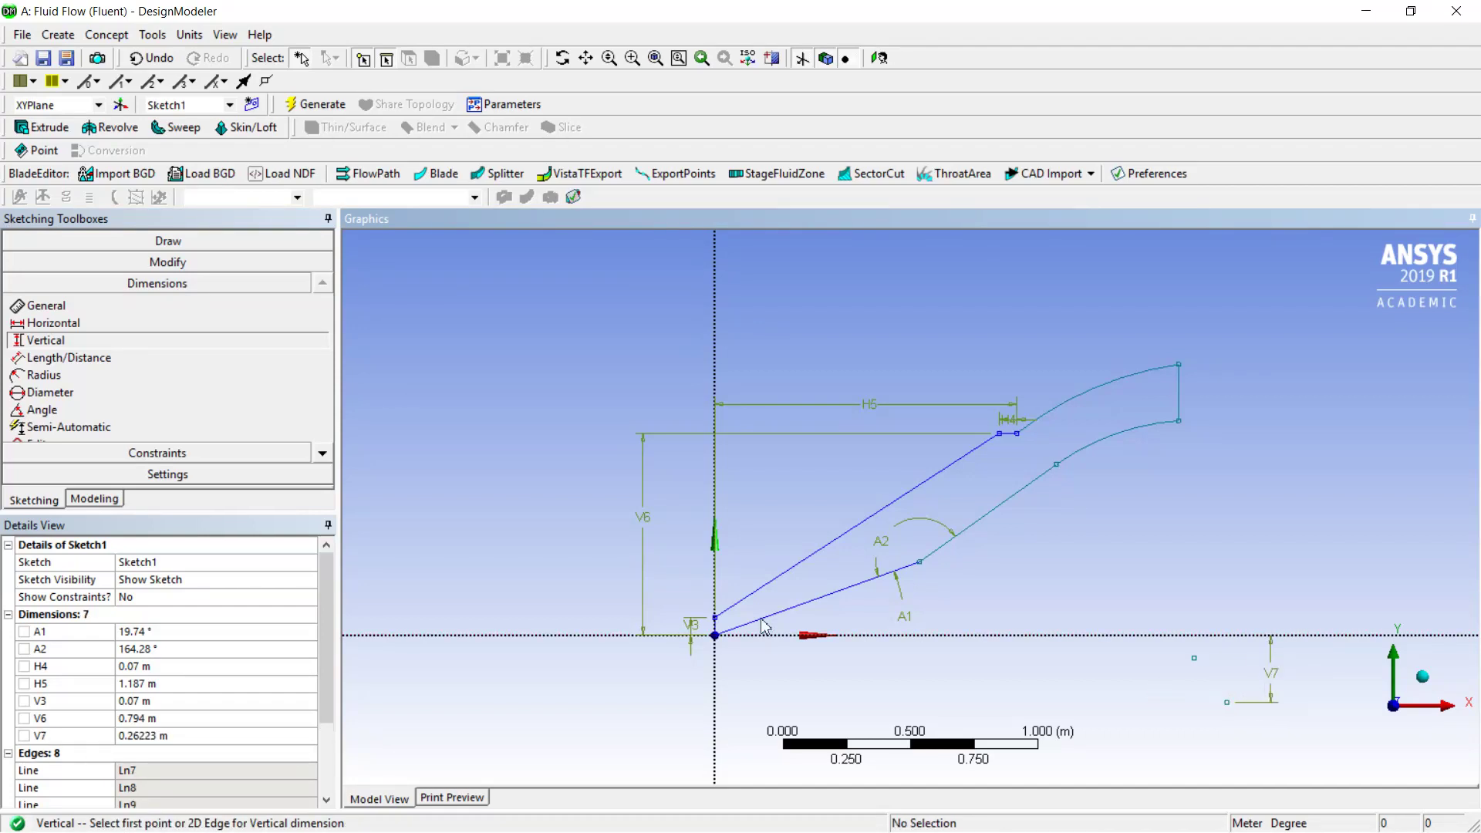
left_click(188, 736)
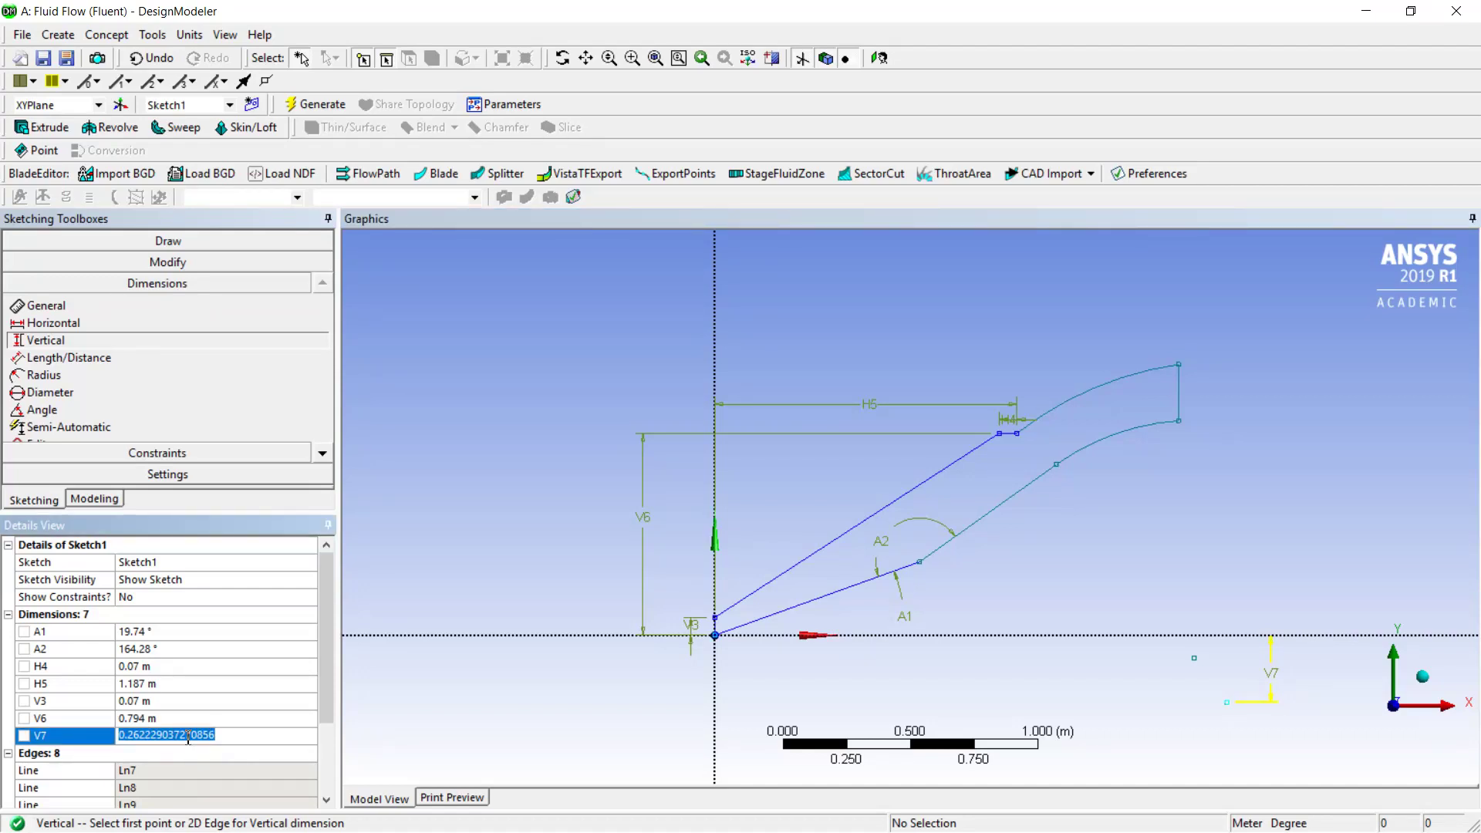
type("1.493")
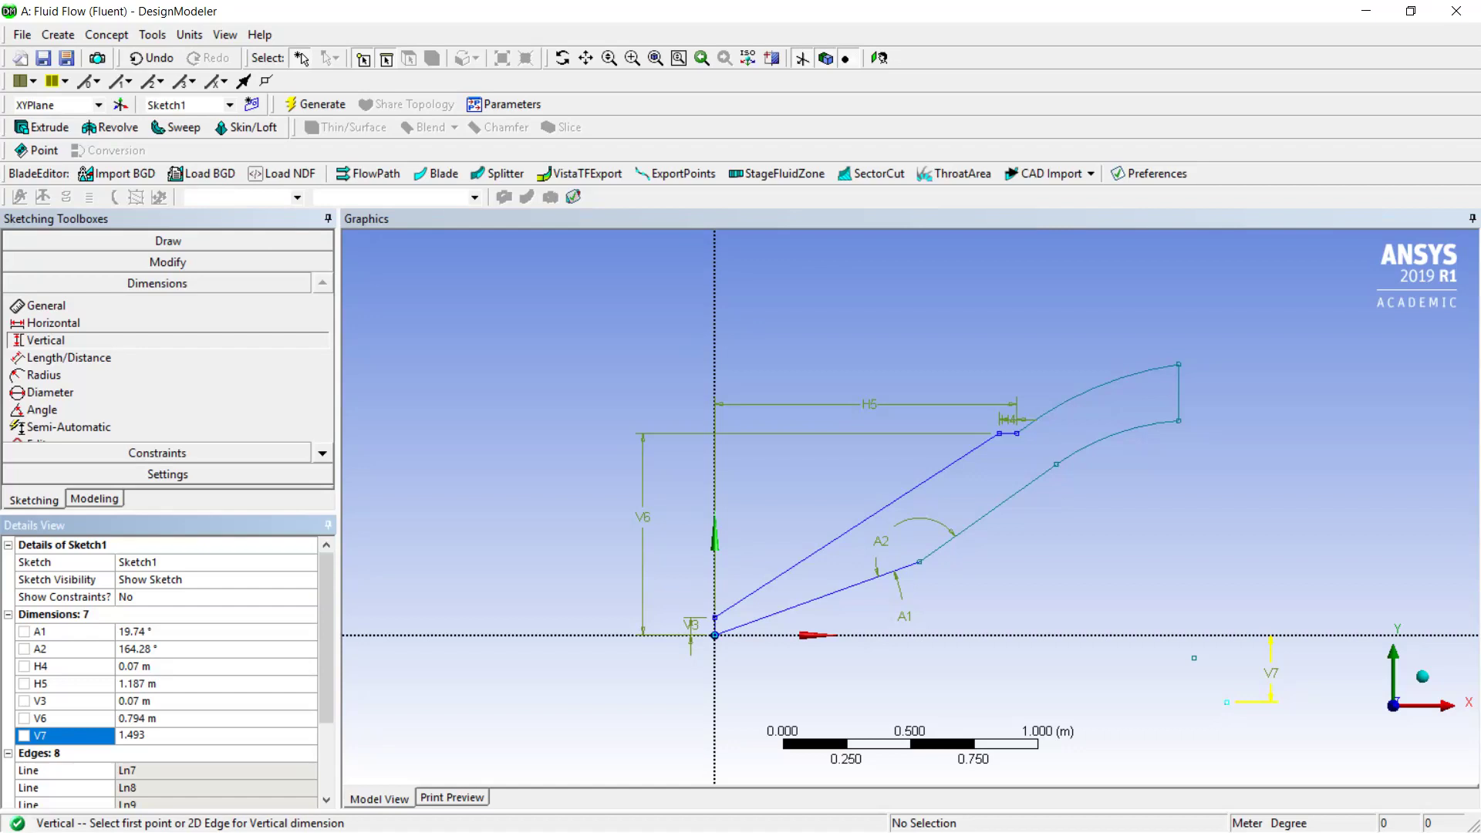
key("Return")
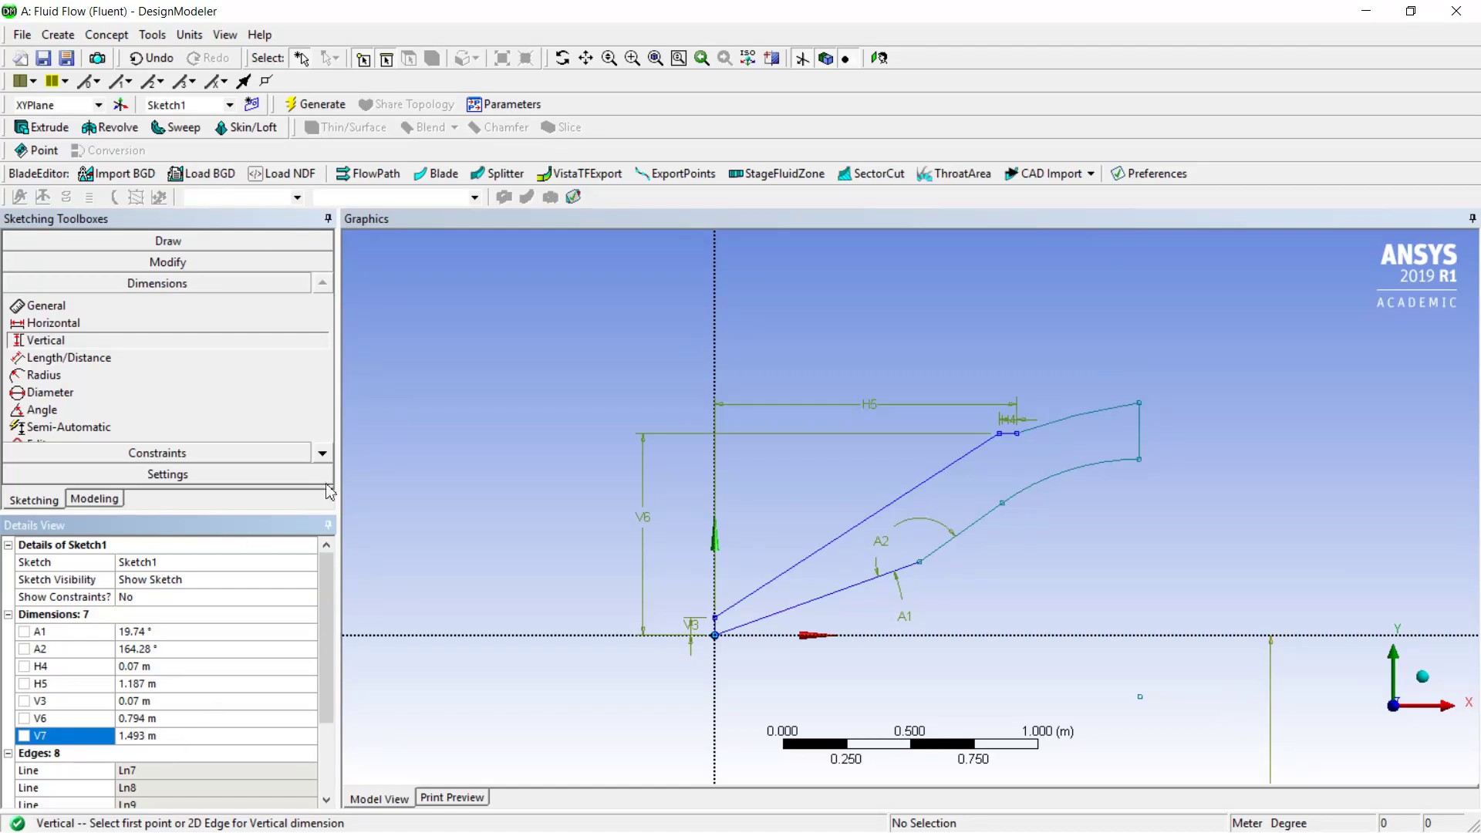
Add a vertical dimension between the lower arc's centre point and the X axis and set it to 0.1066 m.
left_click(1138, 696)
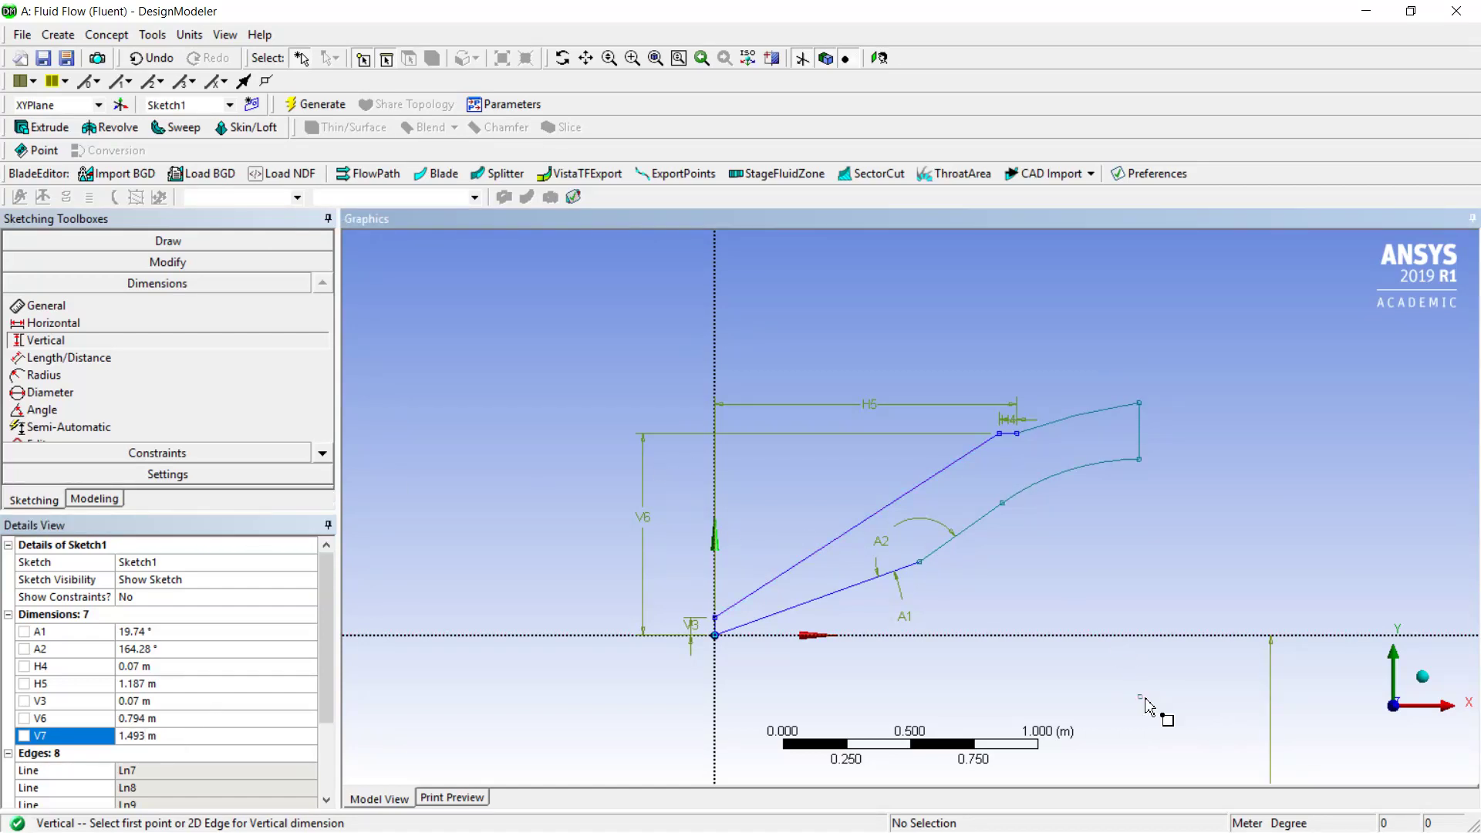
left_click(1157, 638)
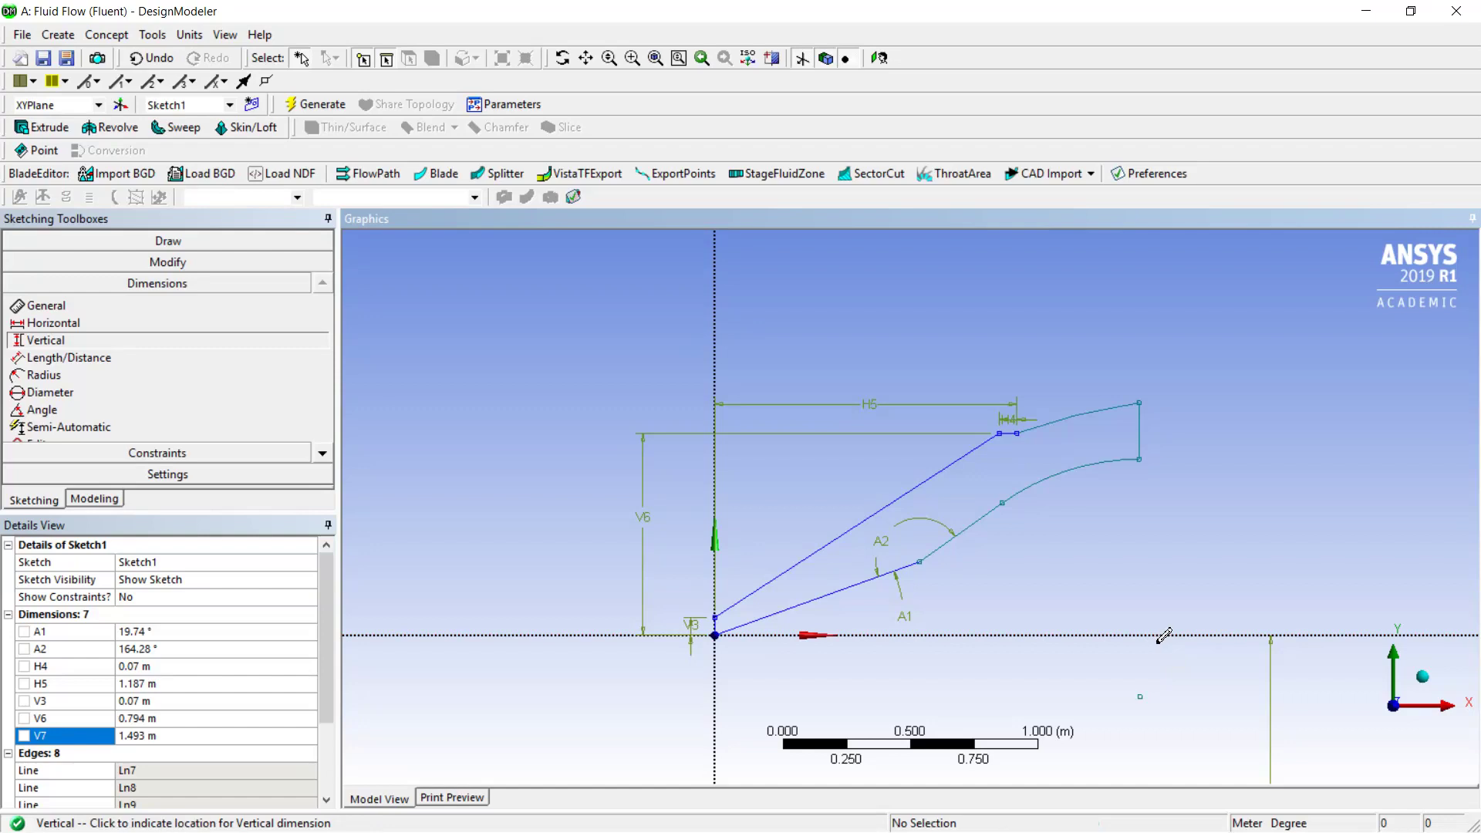
left_click(1186, 672)
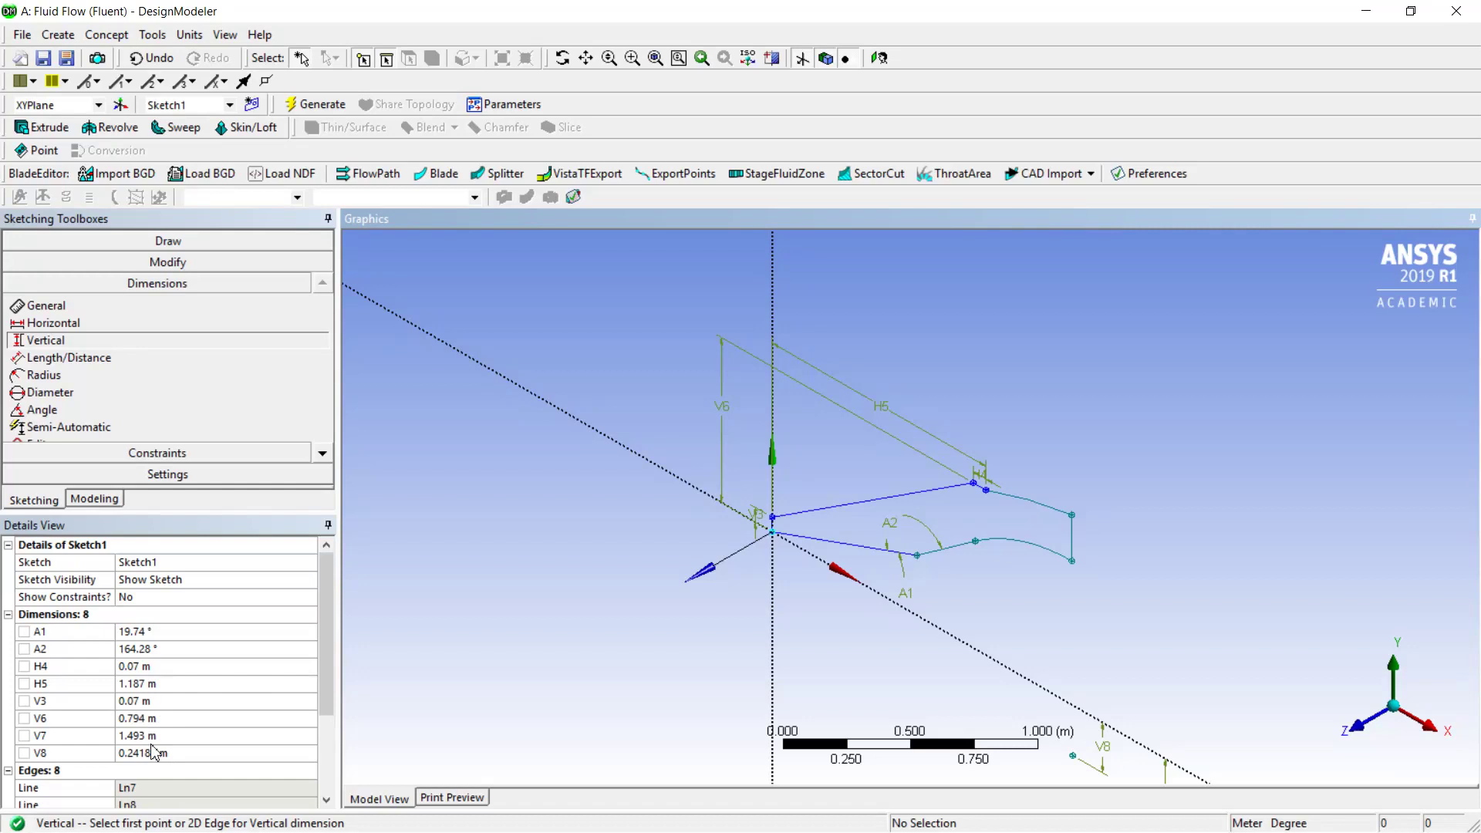
left_click(175, 753)
type("0.1066")
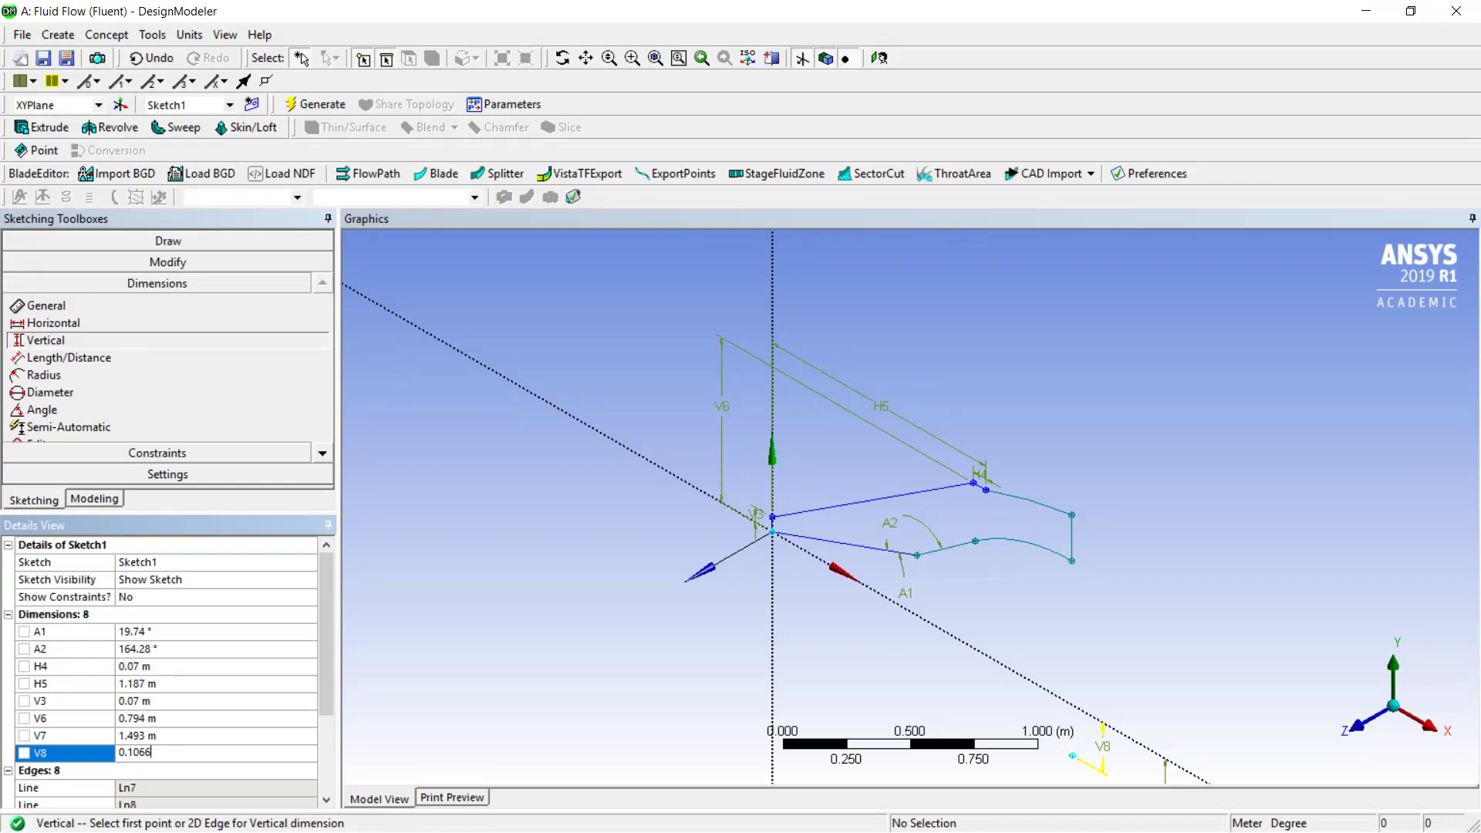
key("Return")
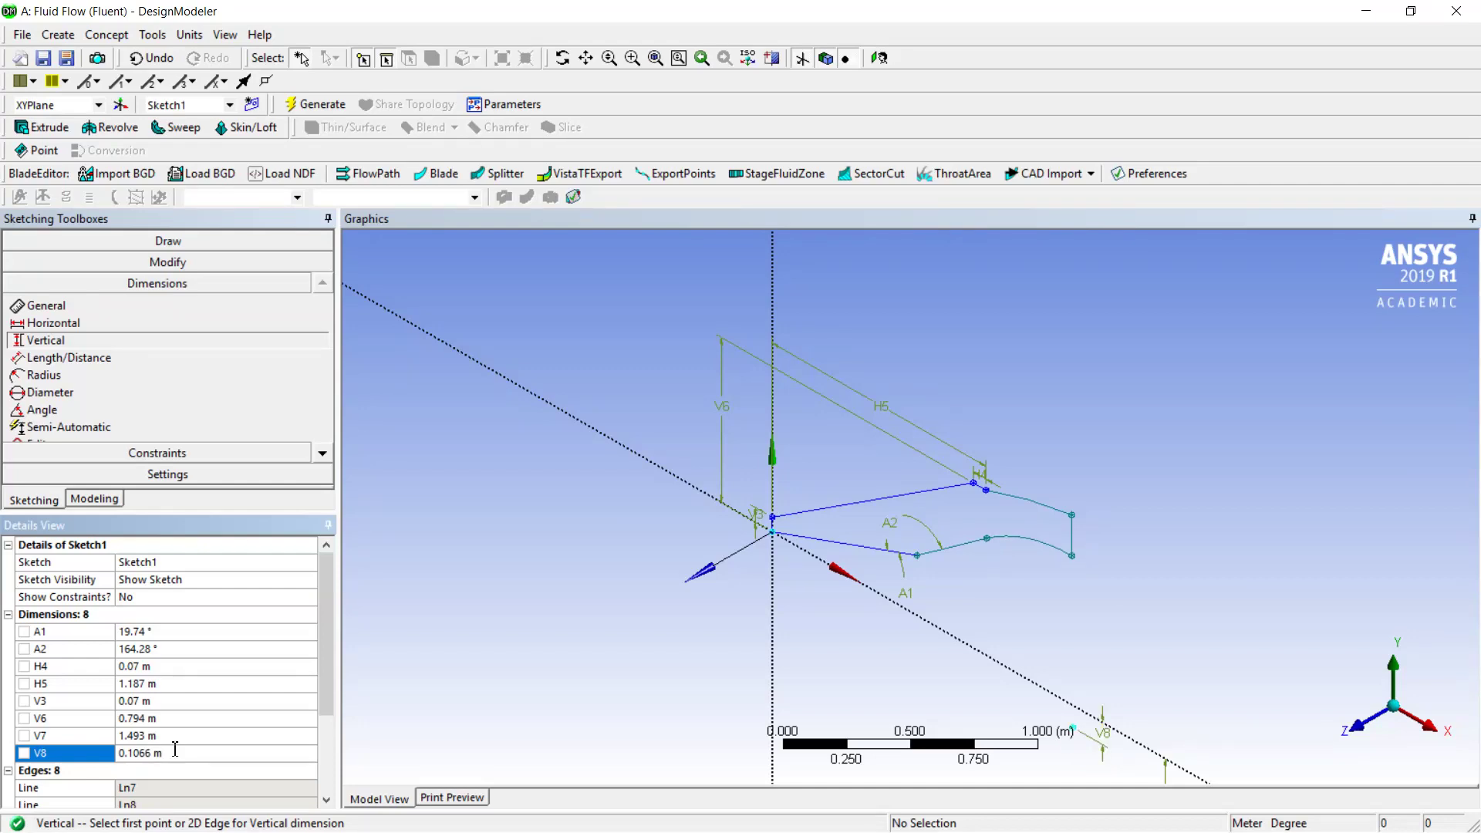
left_click(1370, 721)
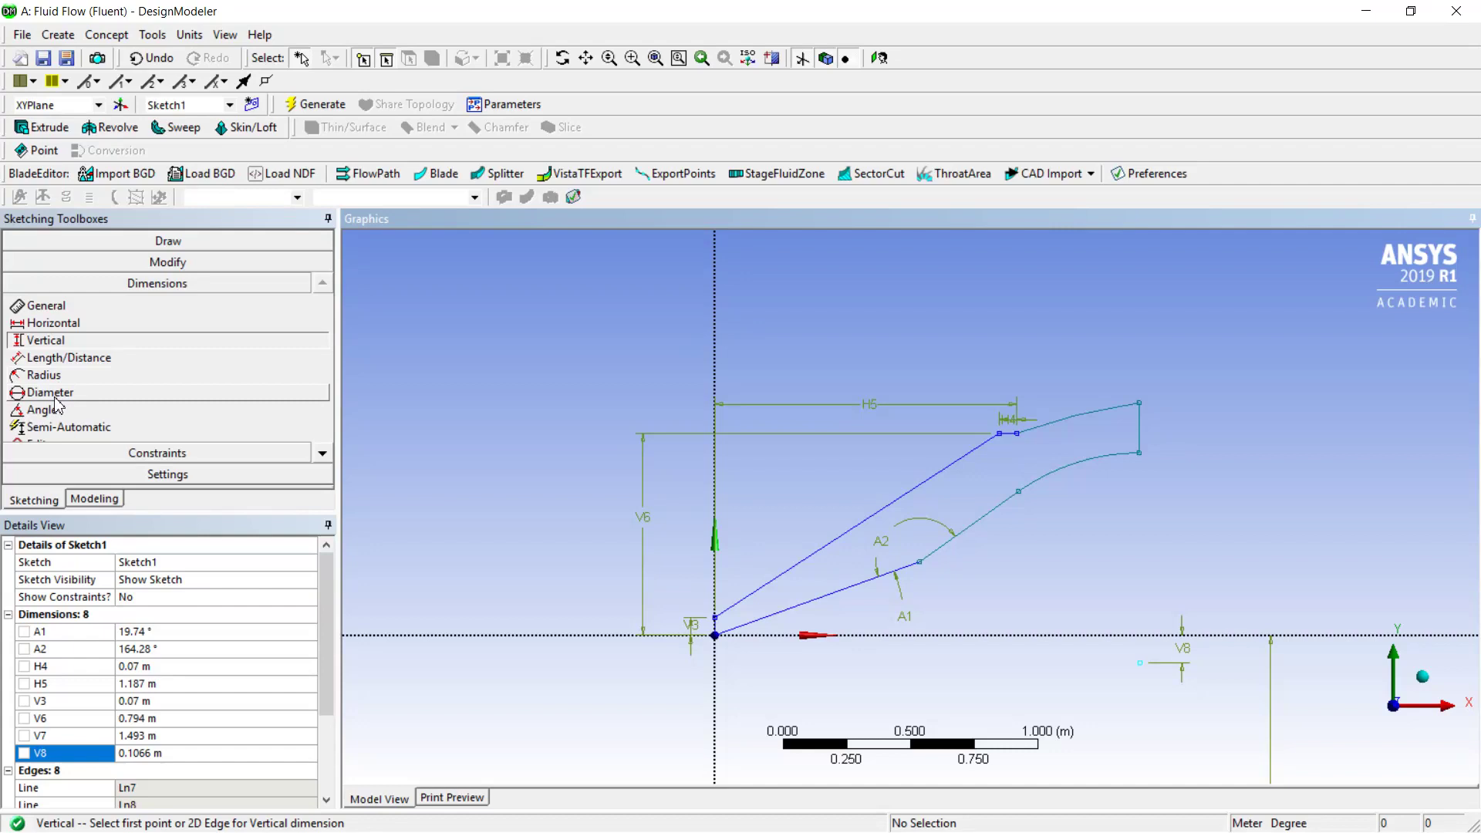
Add a radius dimension to the lower arc and set it to 0.81147 m.
left_click(44, 375)
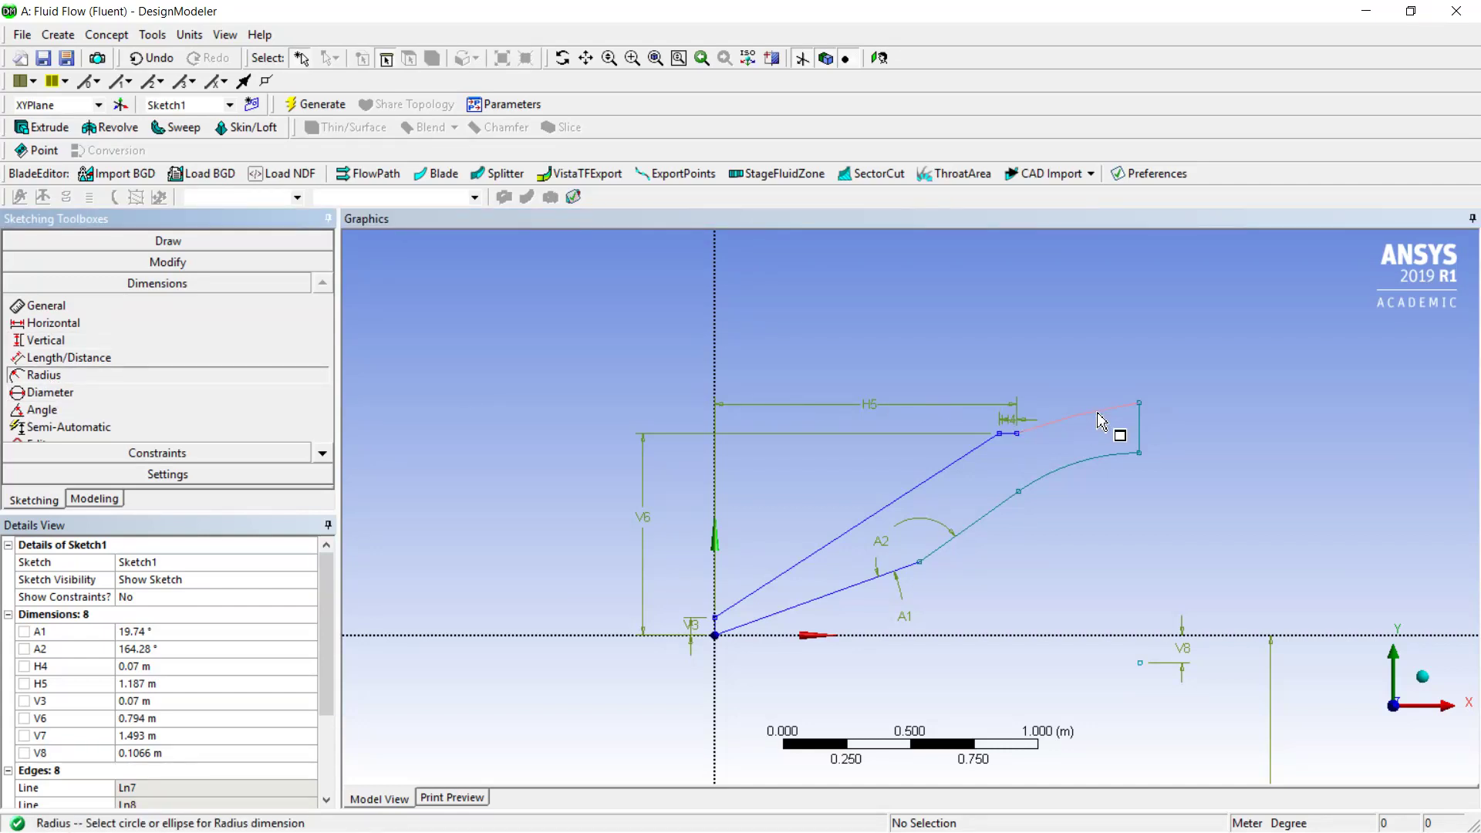
left_click(1094, 463)
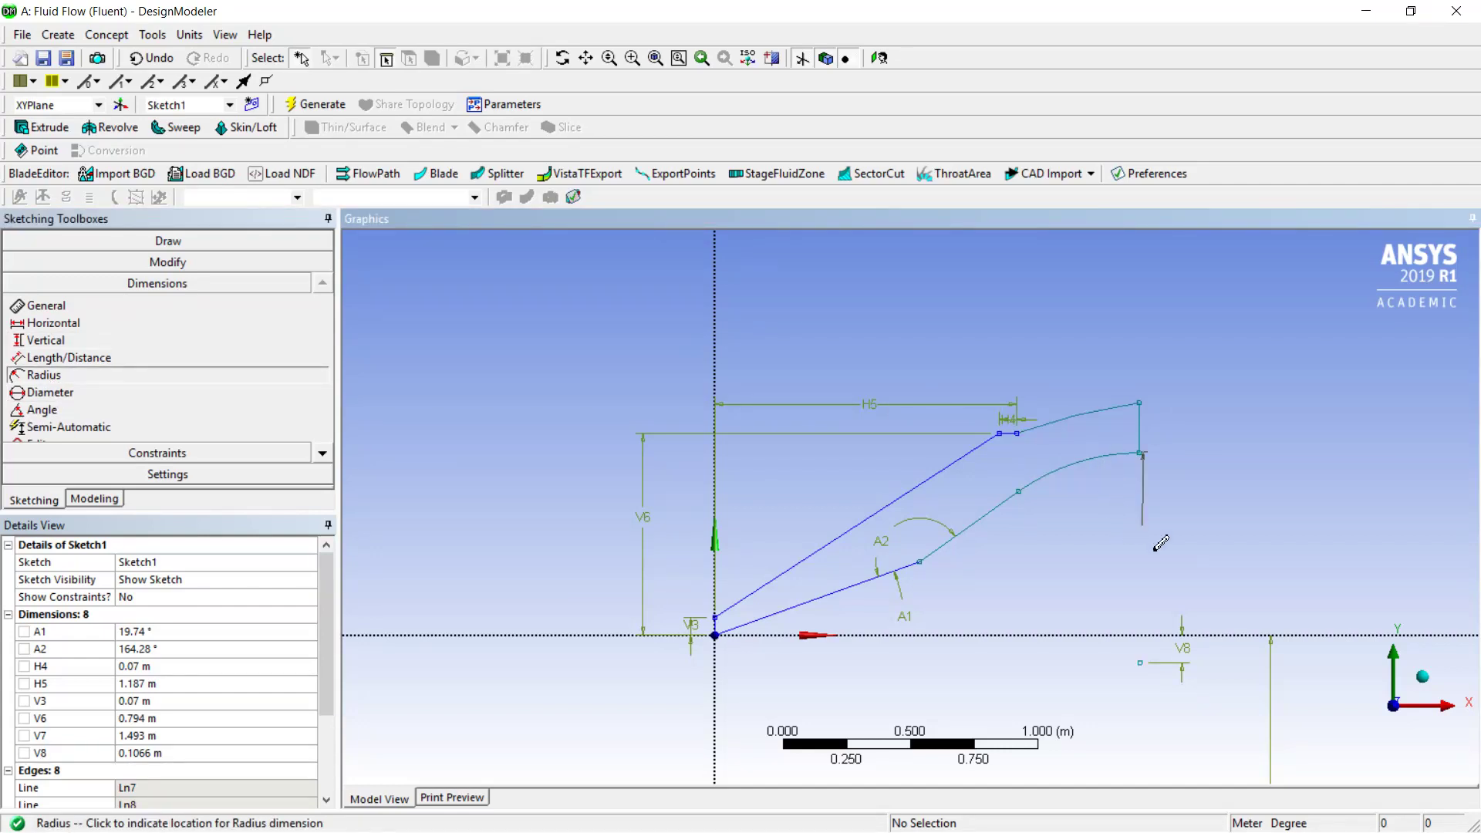
left_click(1109, 572)
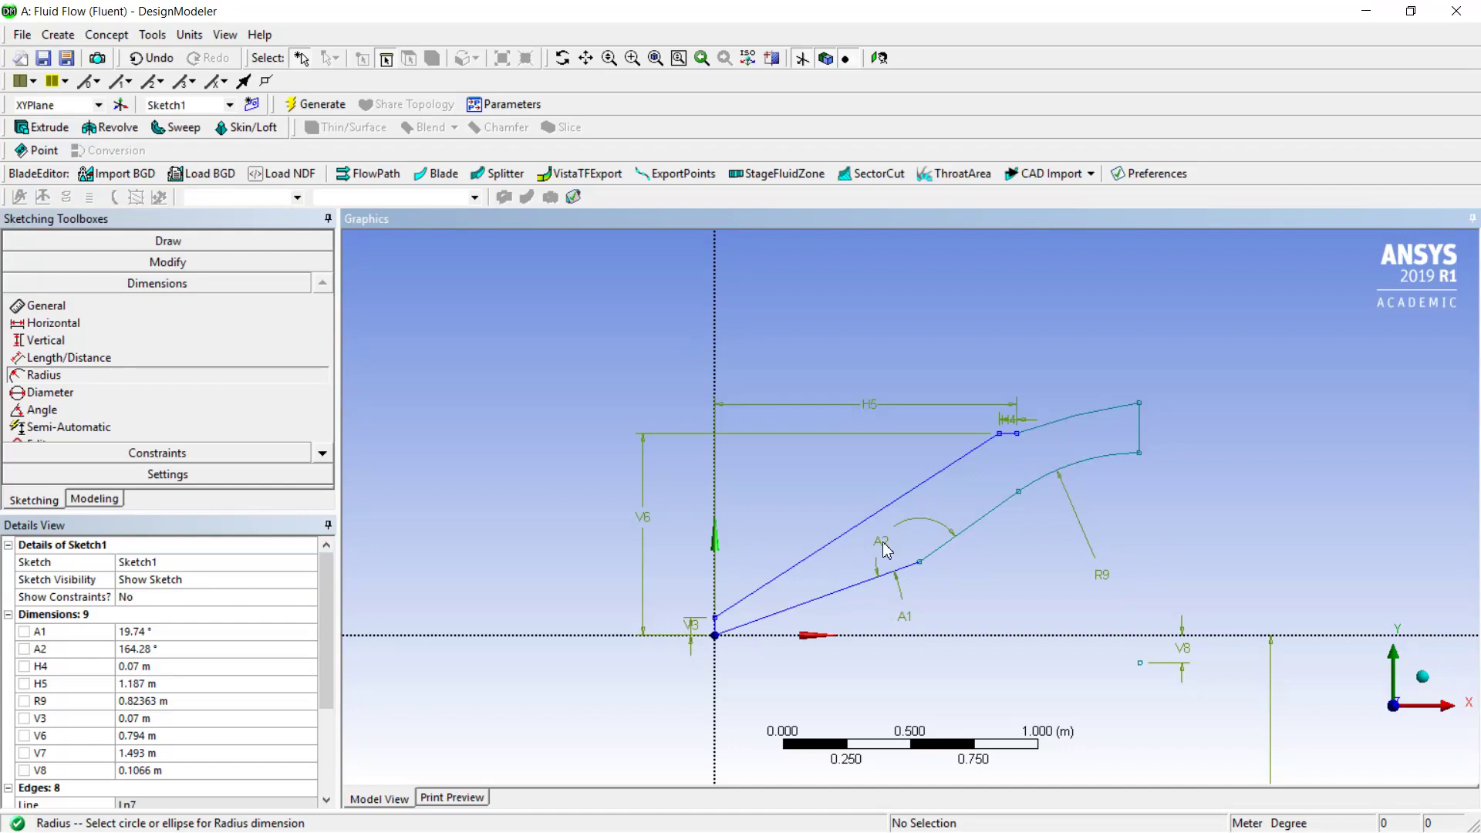
left_click(170, 700)
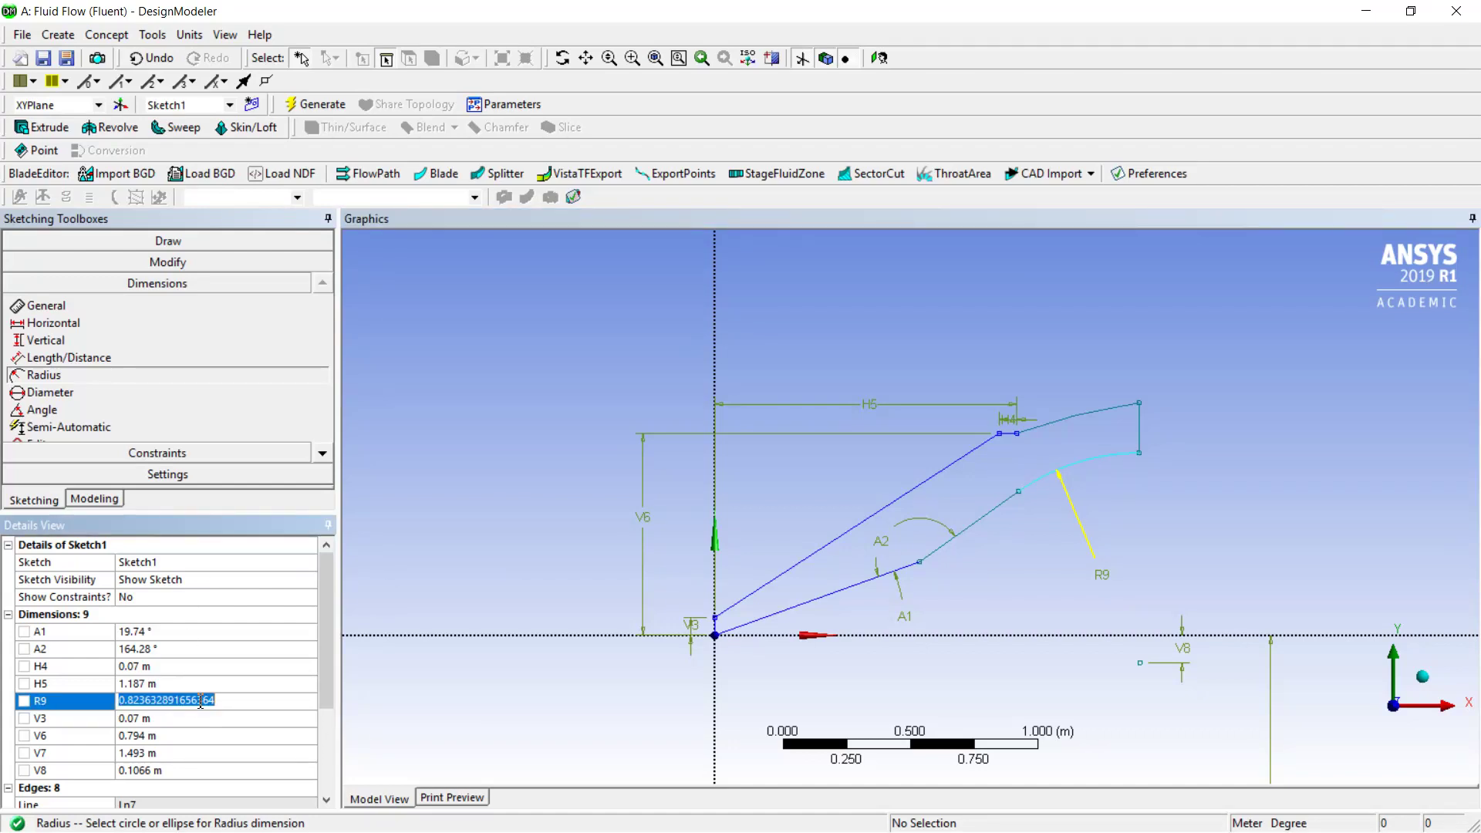
type("0.81147")
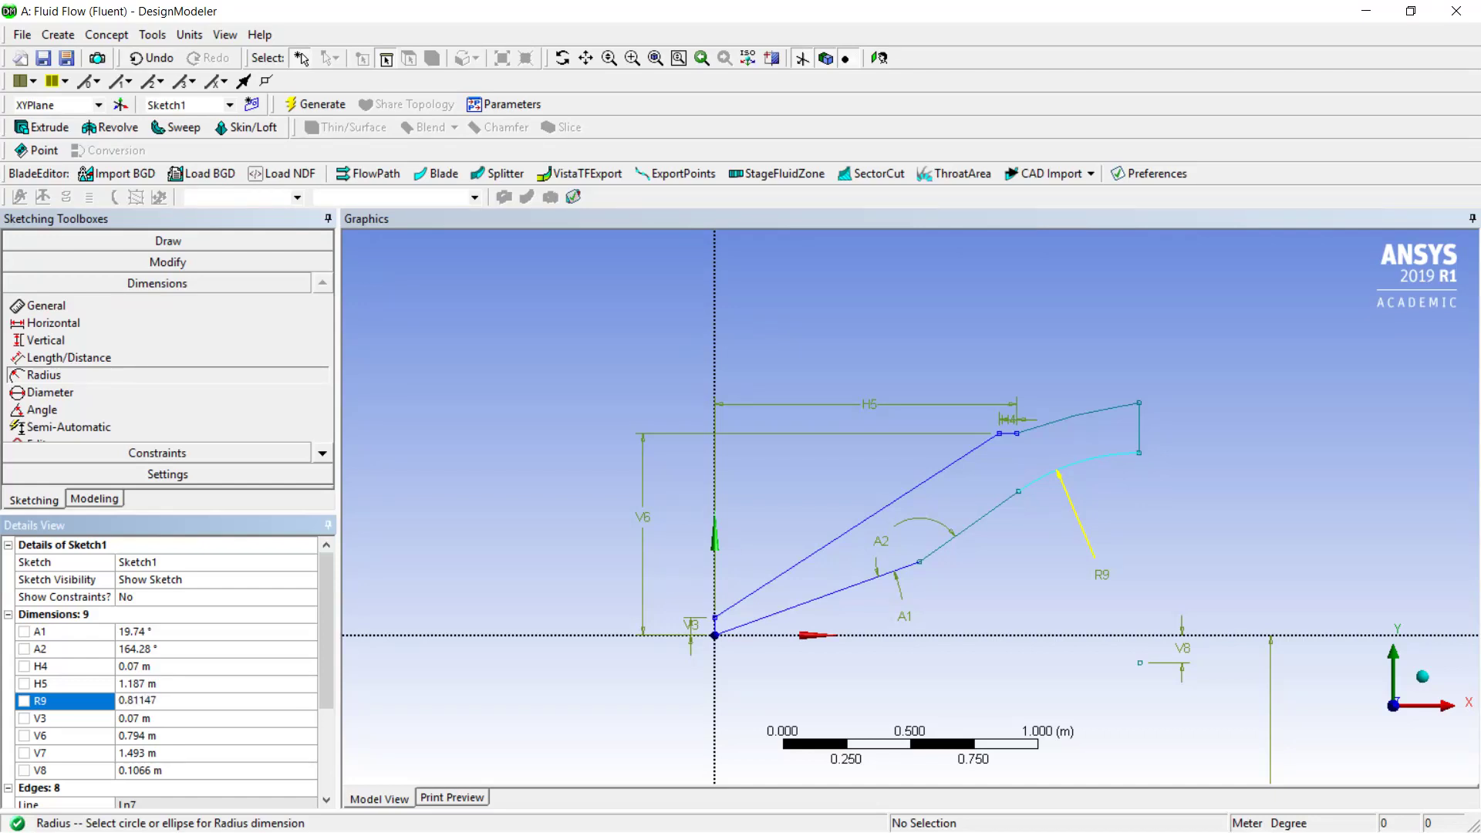
key("Return")
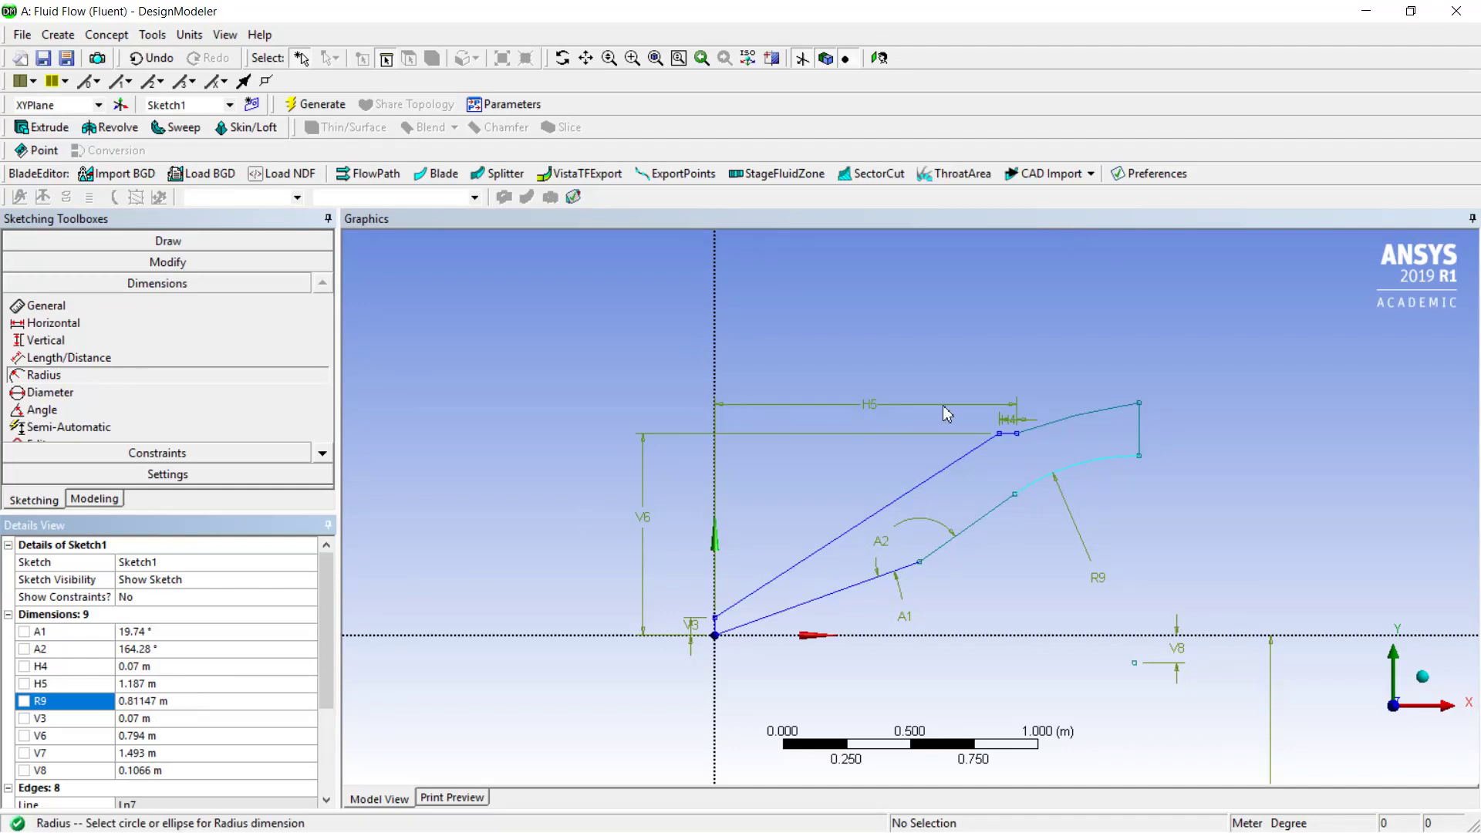
Add a radius dimension to the upper arc and set it to 2.402 m.
left_click(1112, 408)
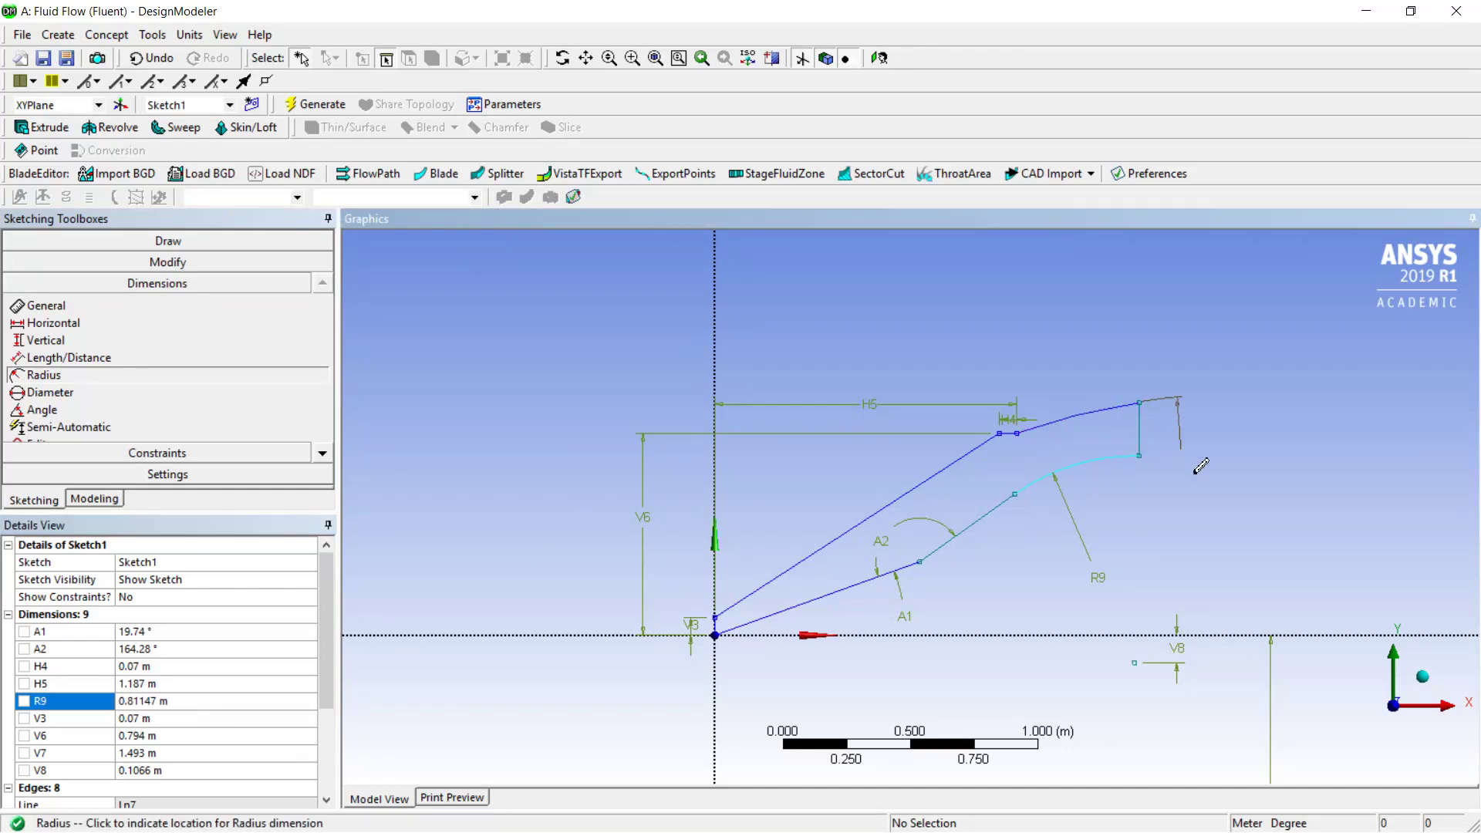
left_click(1220, 526)
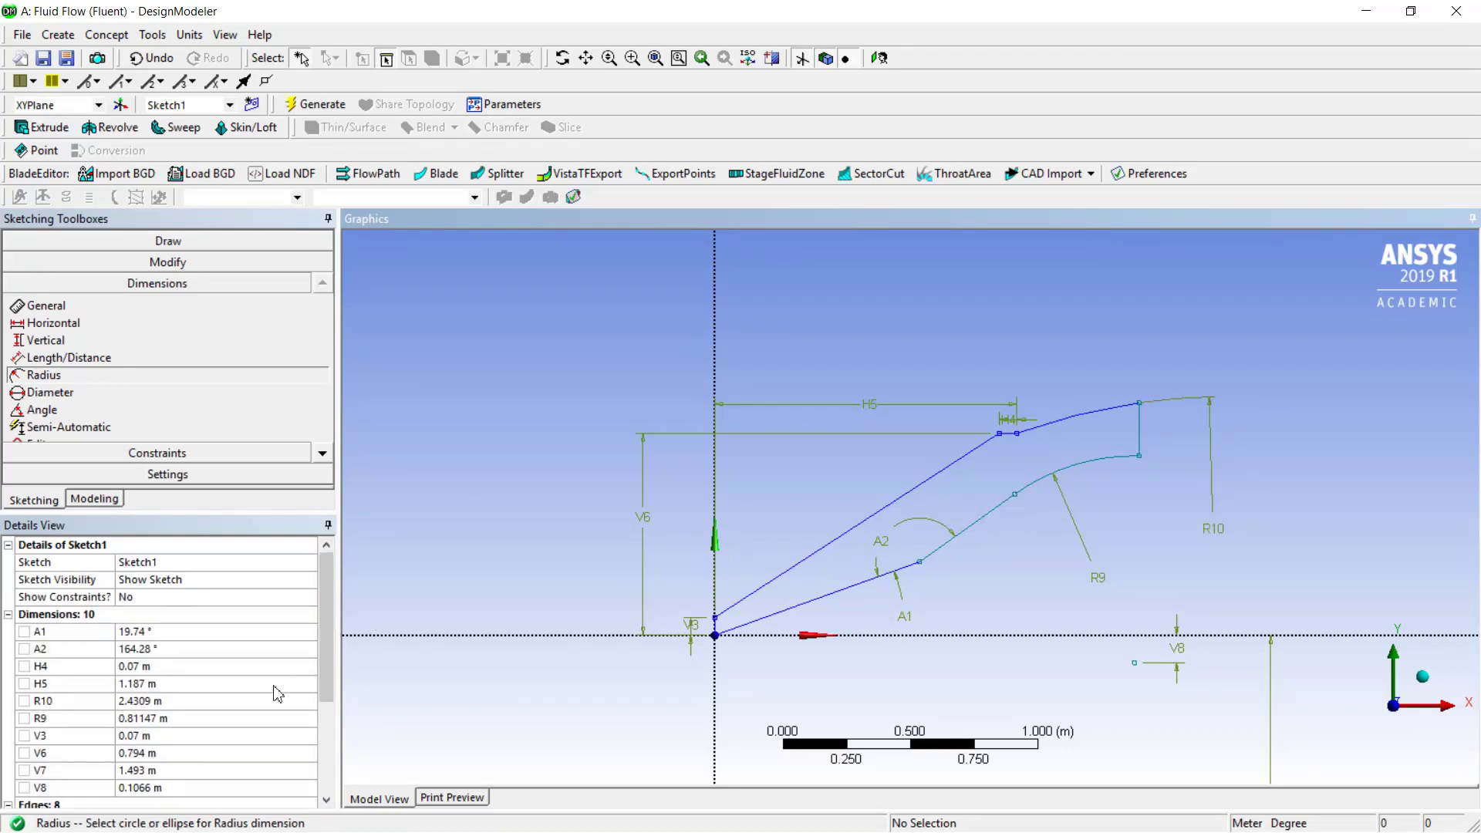
left_click(238, 700)
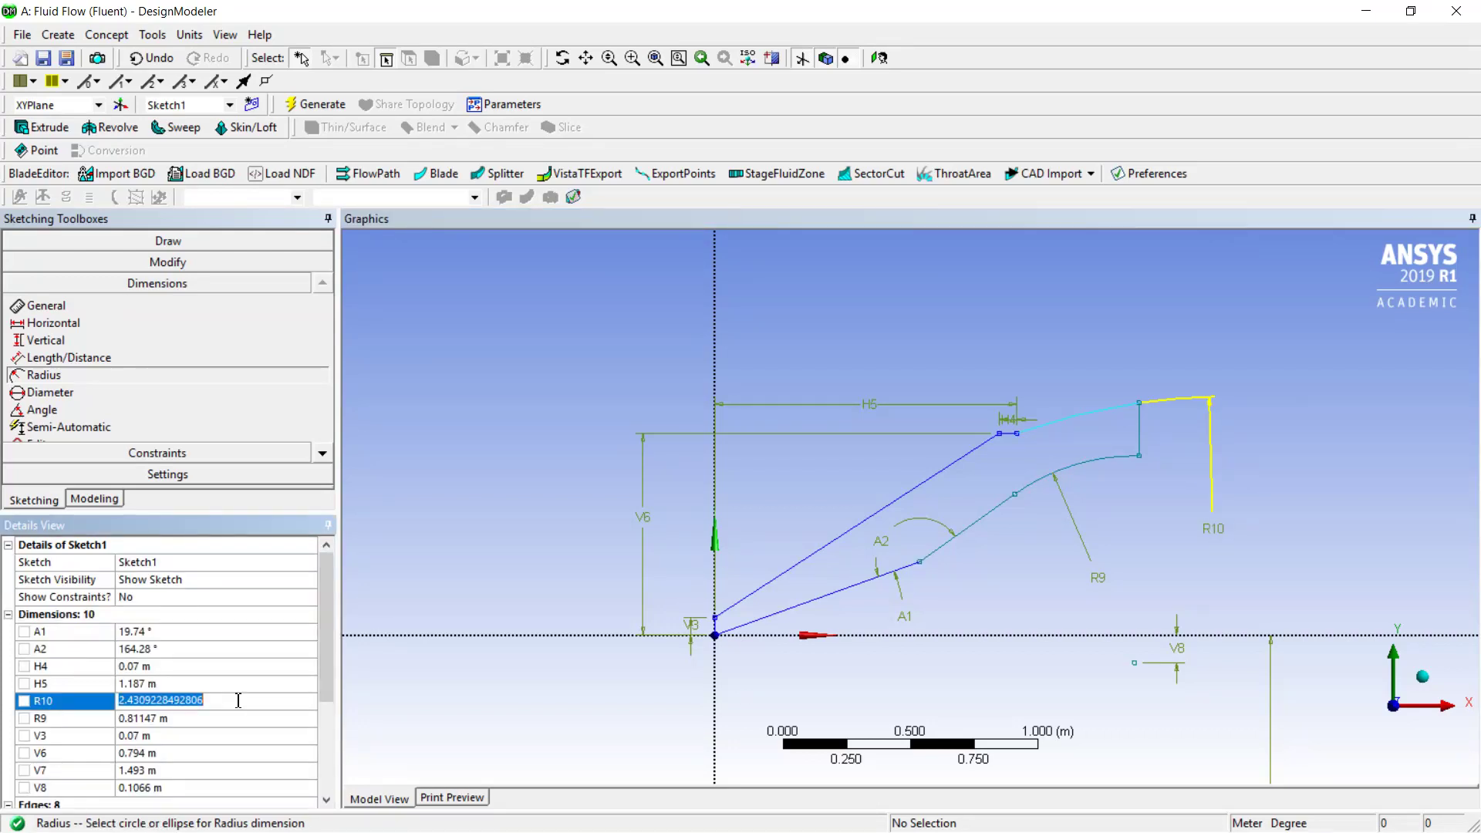
type("2.402")
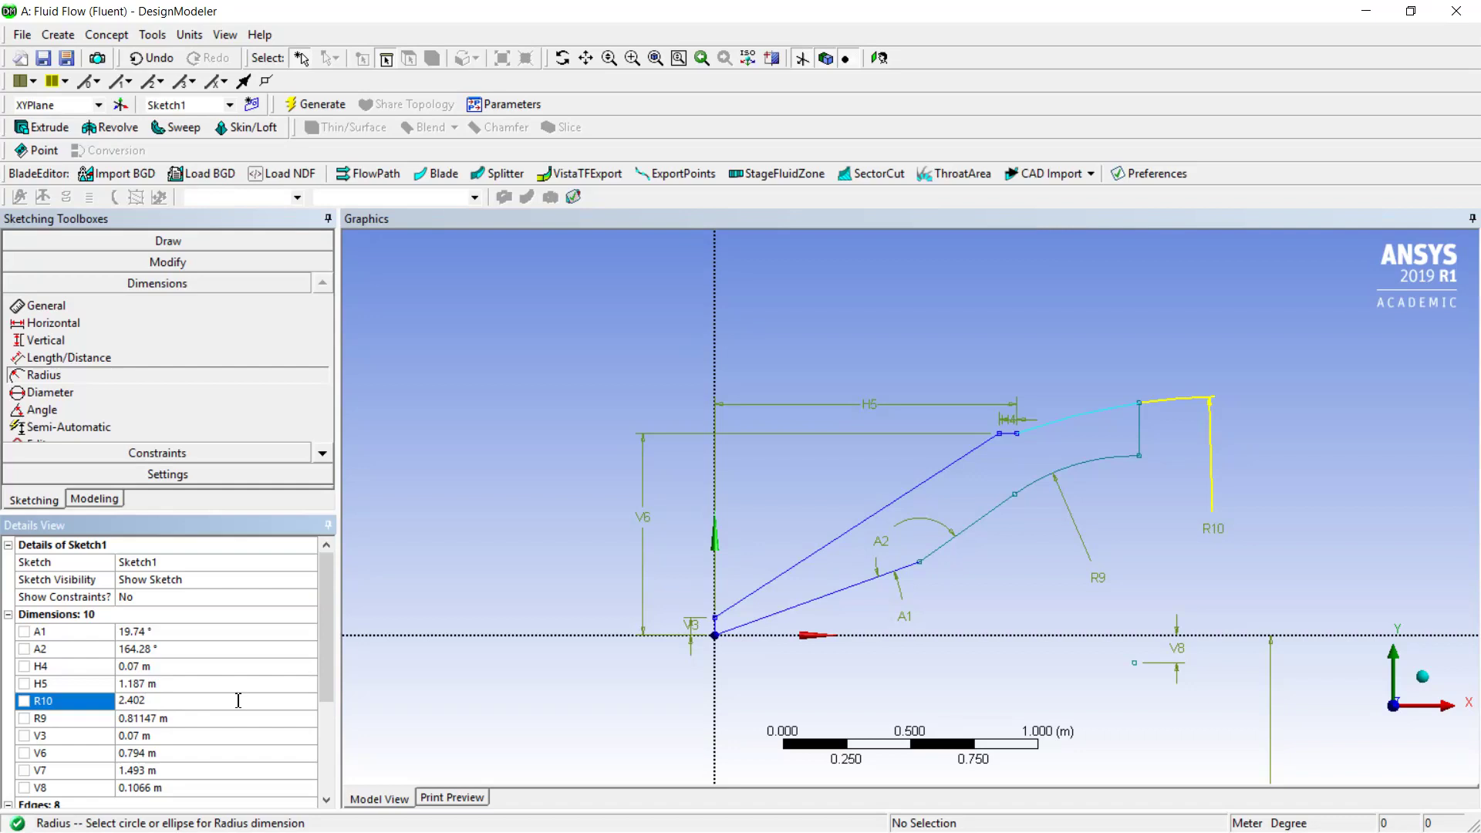
key("Return")
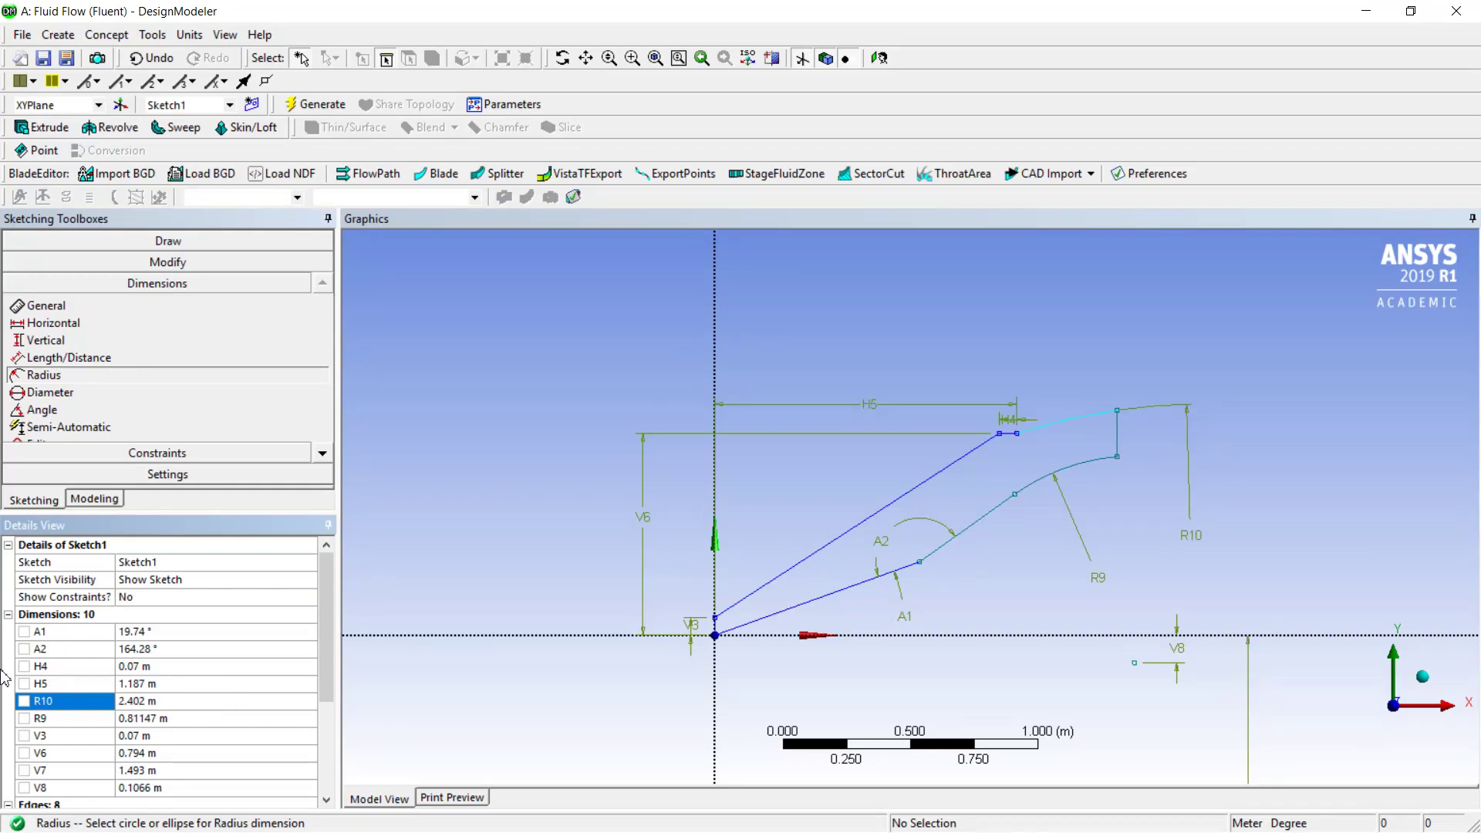
Add a horizontal dimension between the Y axis and the lower arc's centre point and set it to 1.706 m.
scroll(753, 605, "up", 3)
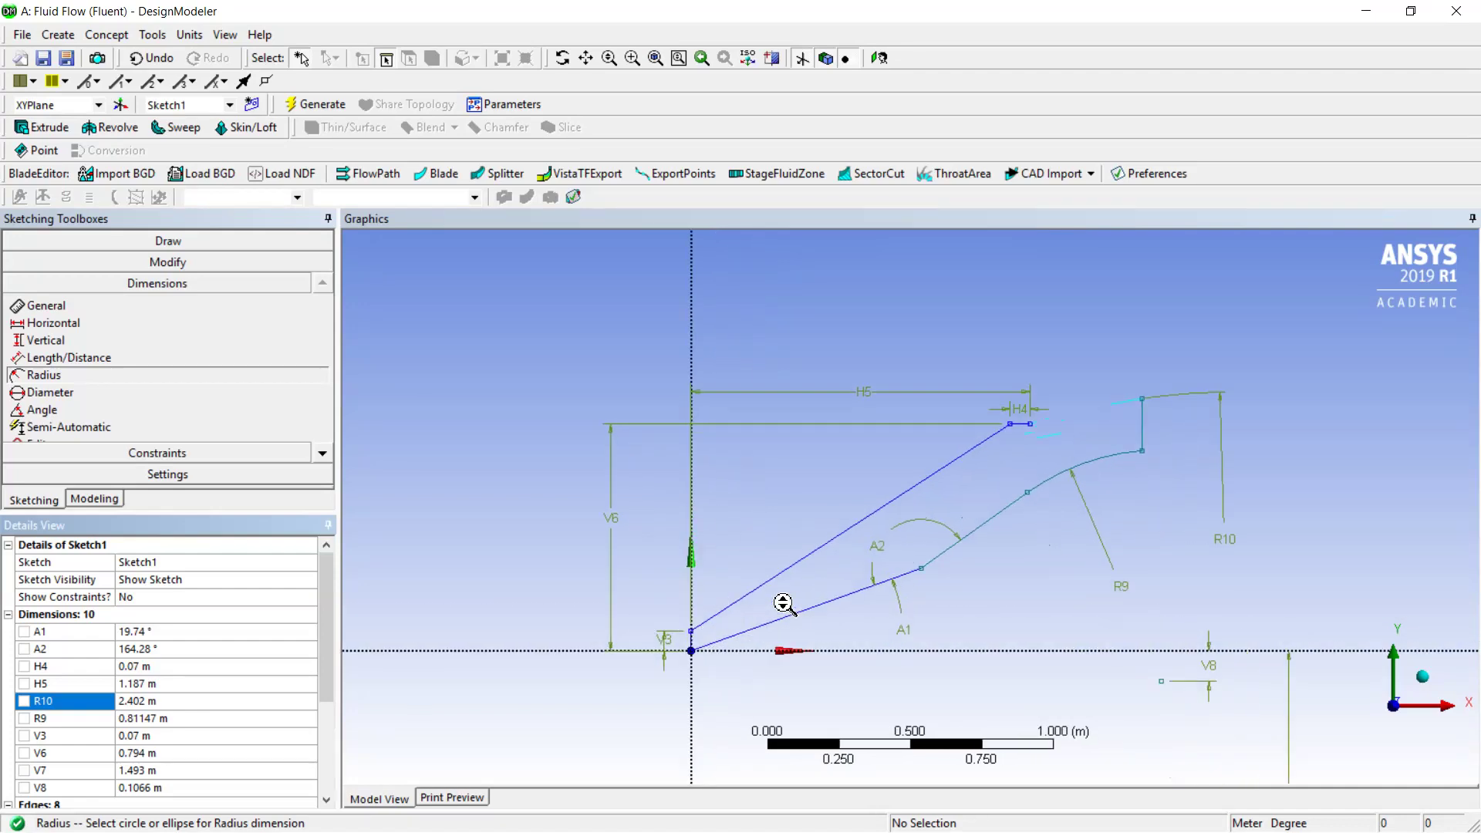
scroll(838, 684, "down", 3)
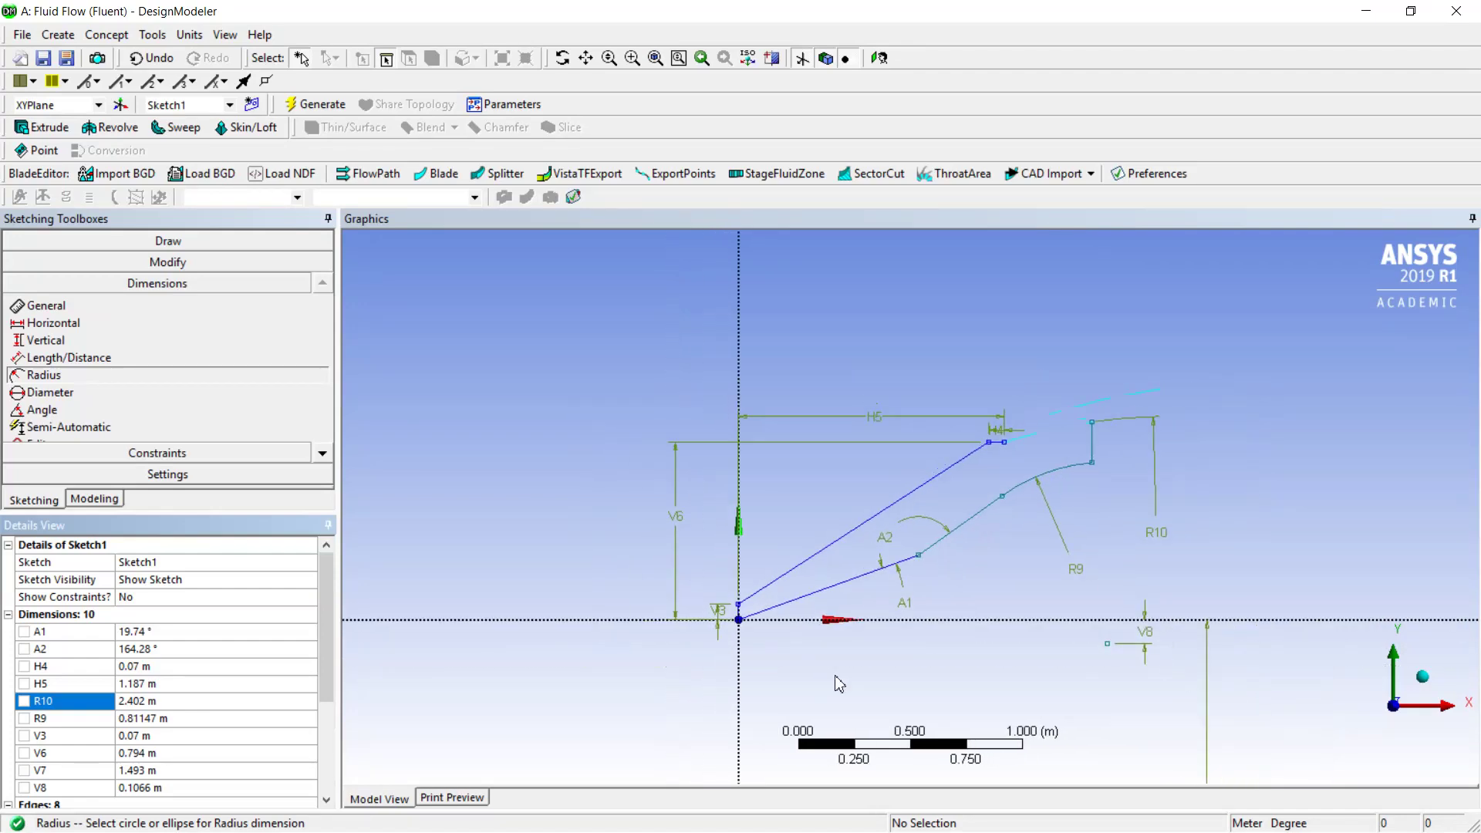
scroll(839, 684, "down", 2)
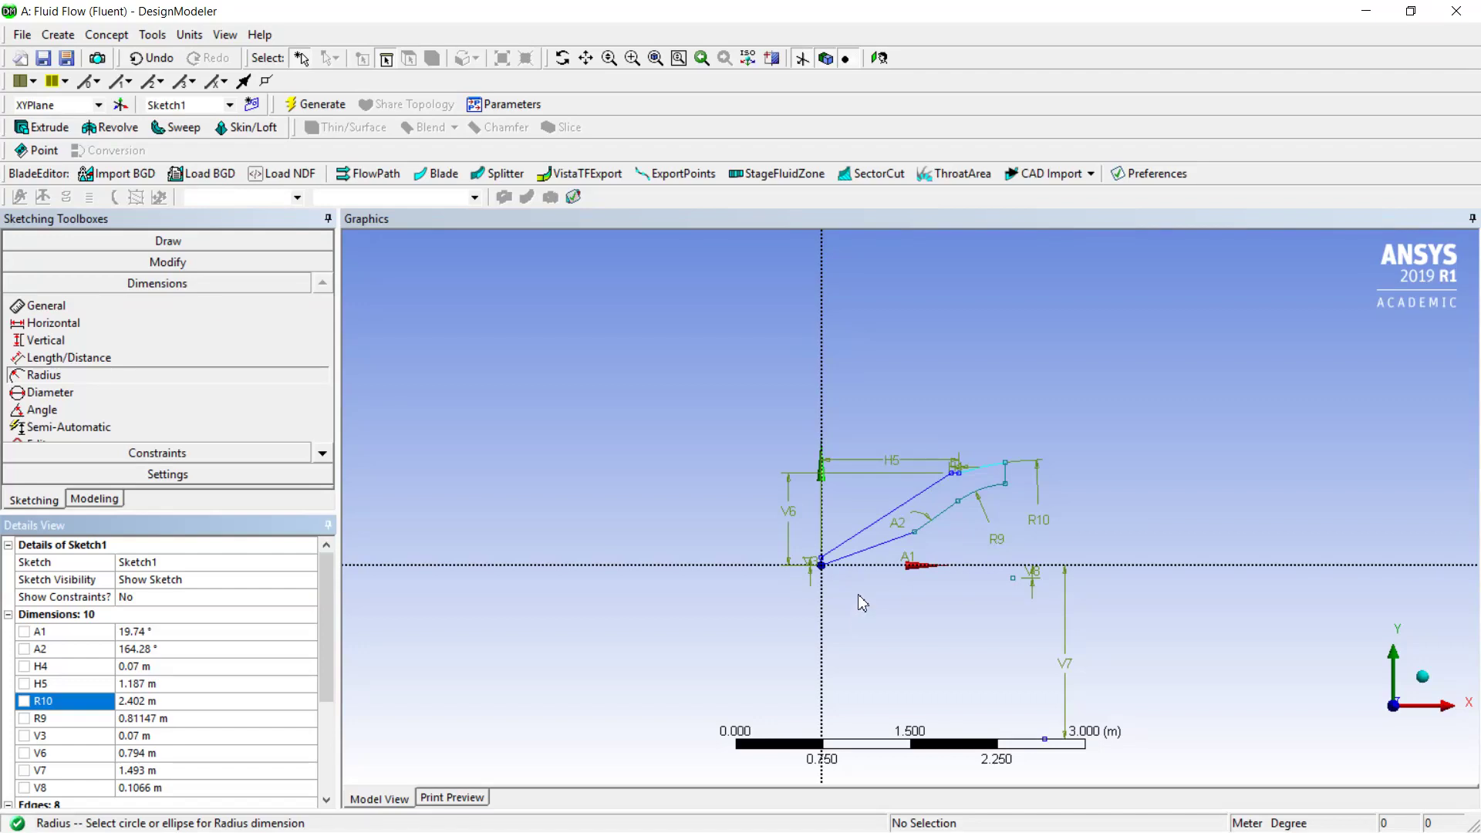
left_click(31, 324)
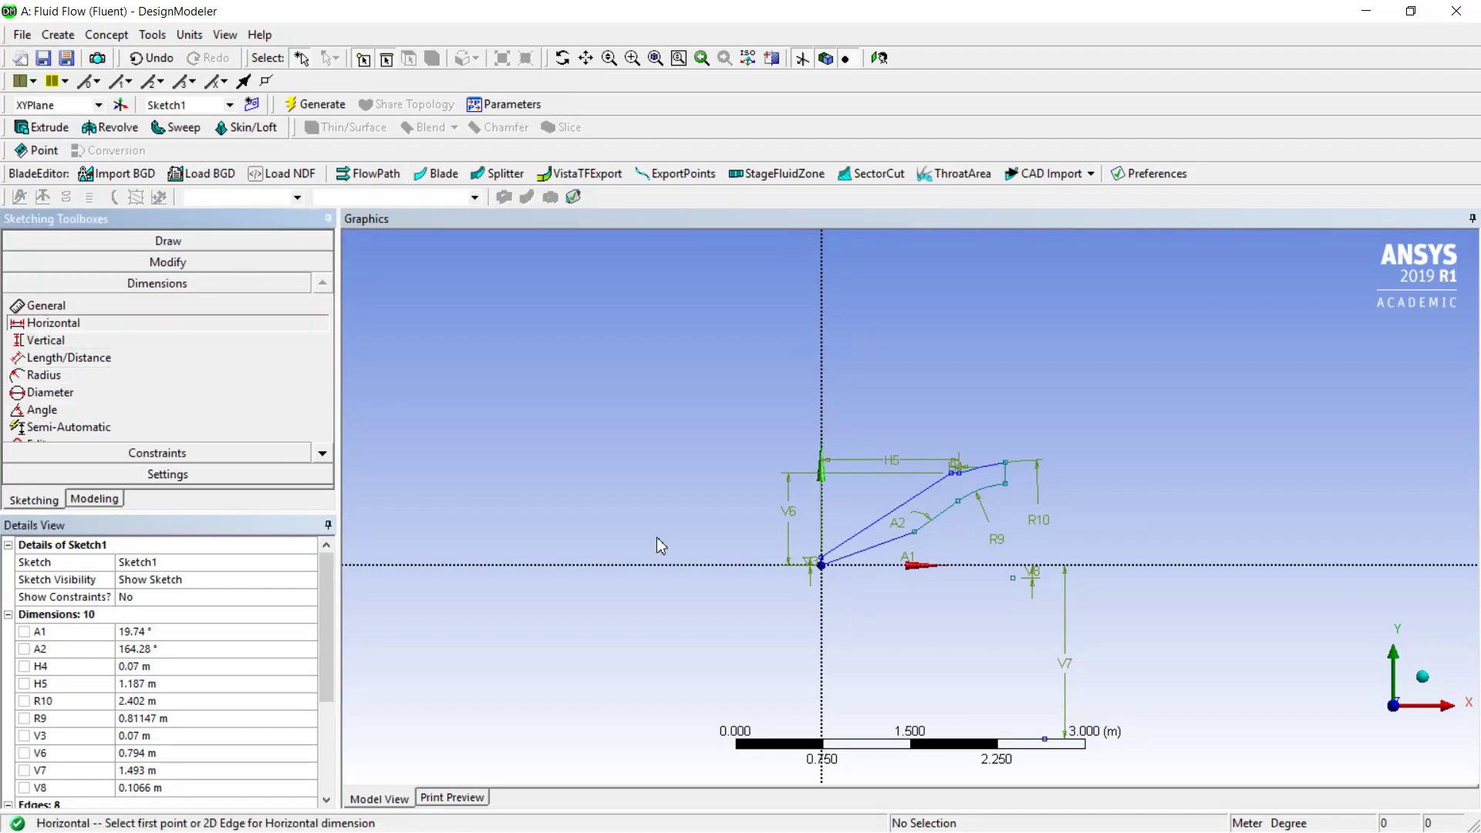
left_click(1015, 584)
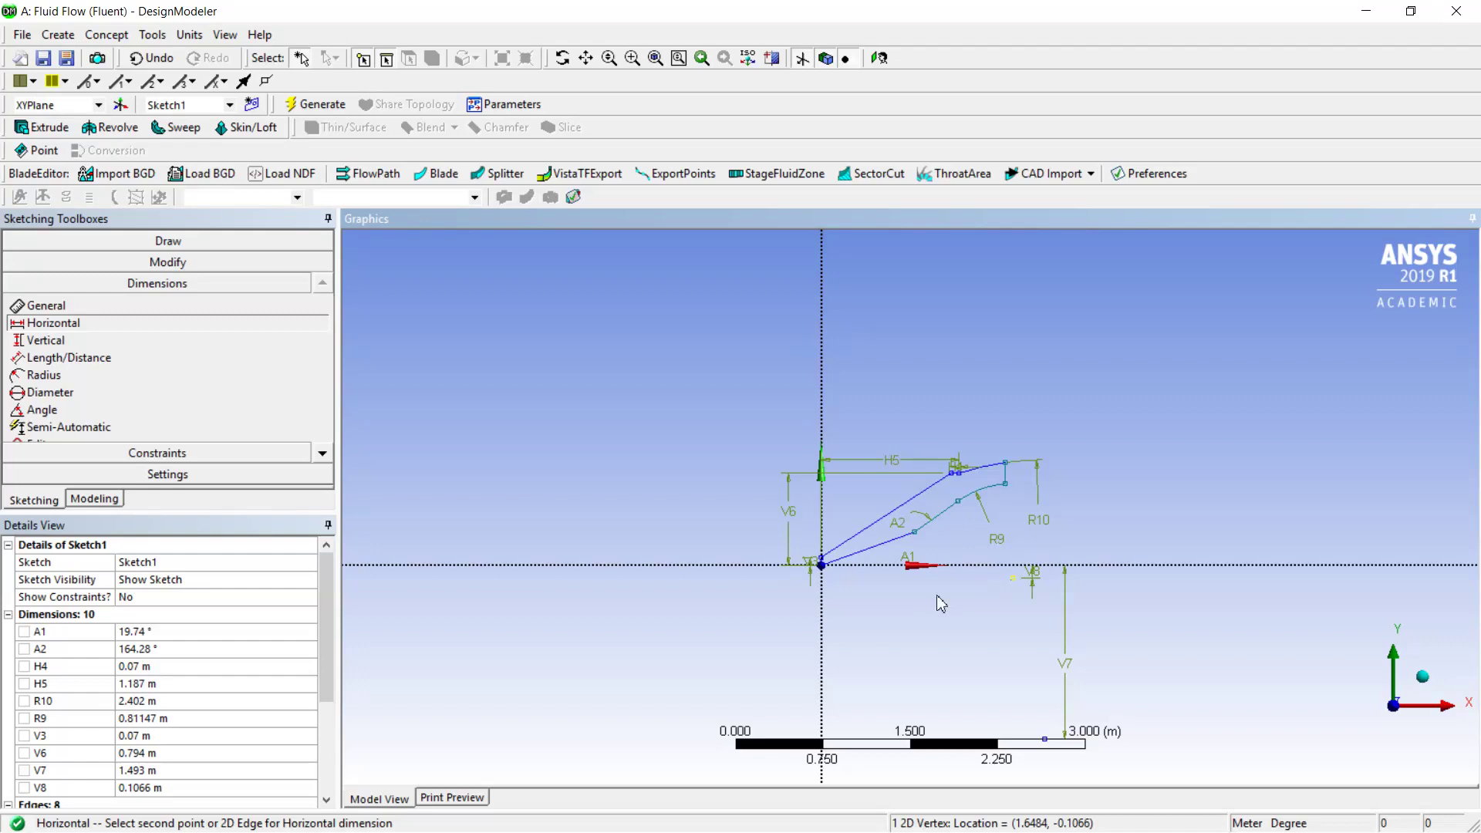
left_click(833, 592)
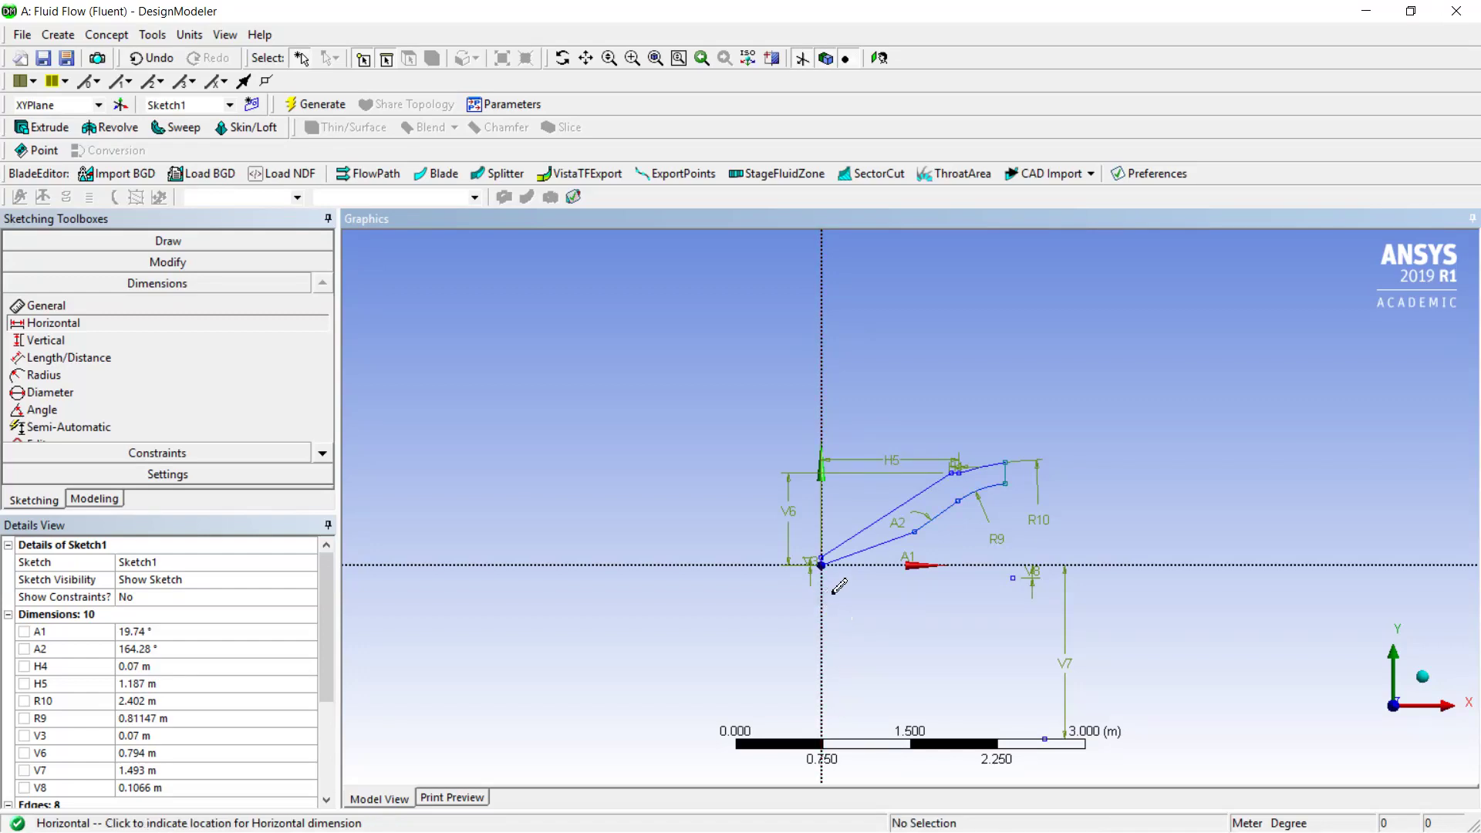
left_click(895, 604)
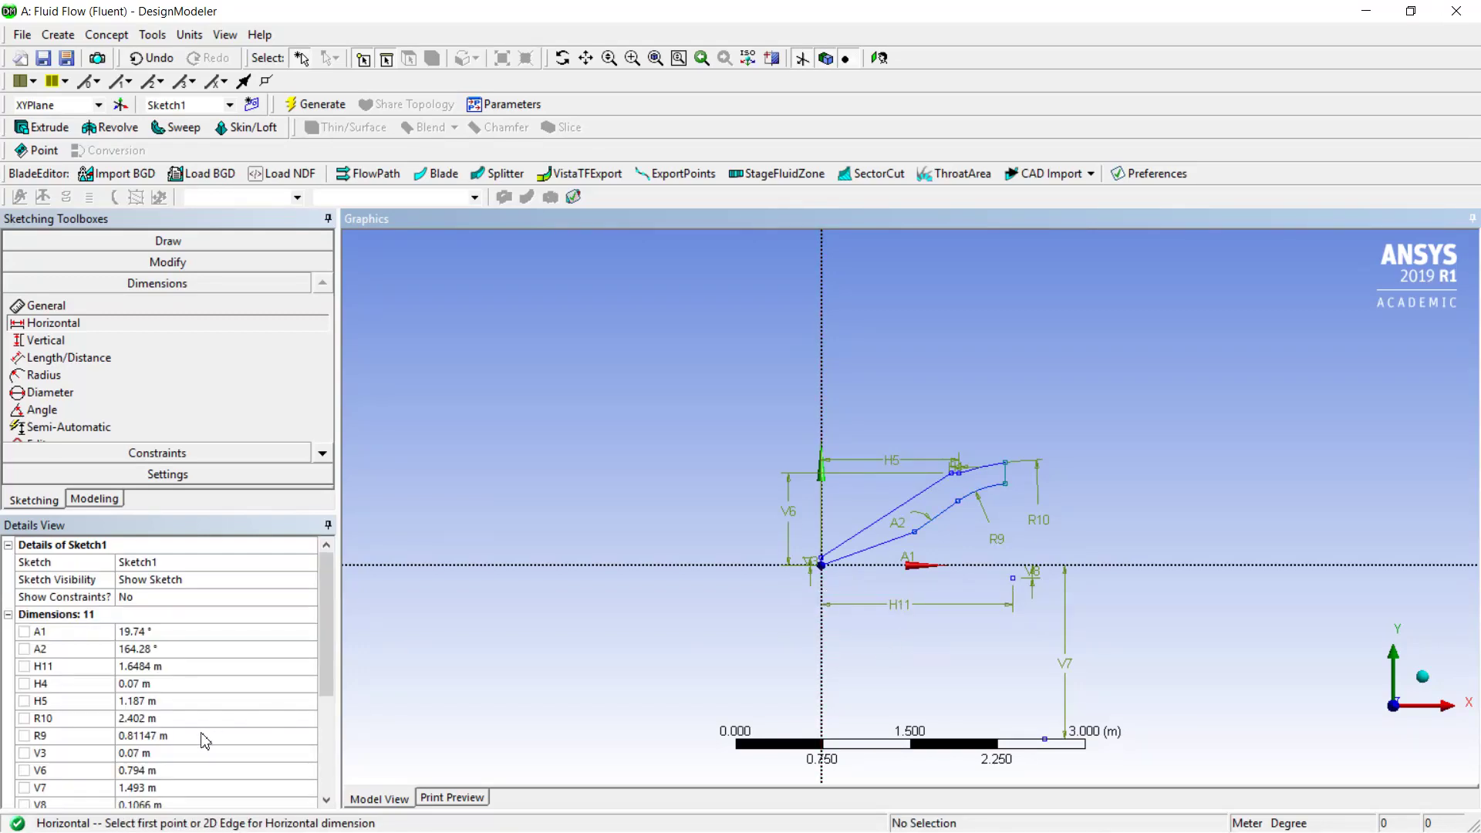
left_click(226, 665)
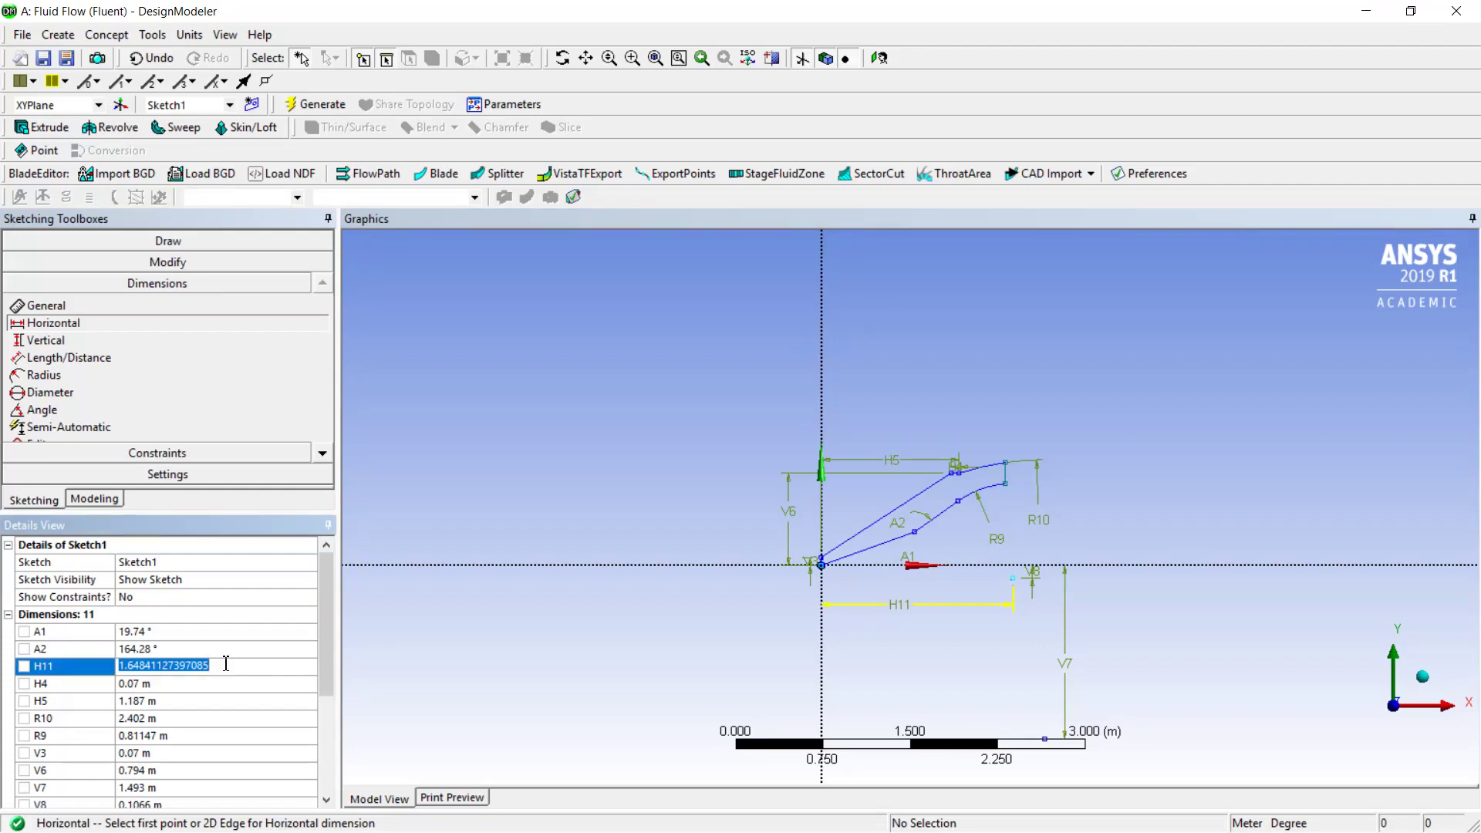
type("1.7")
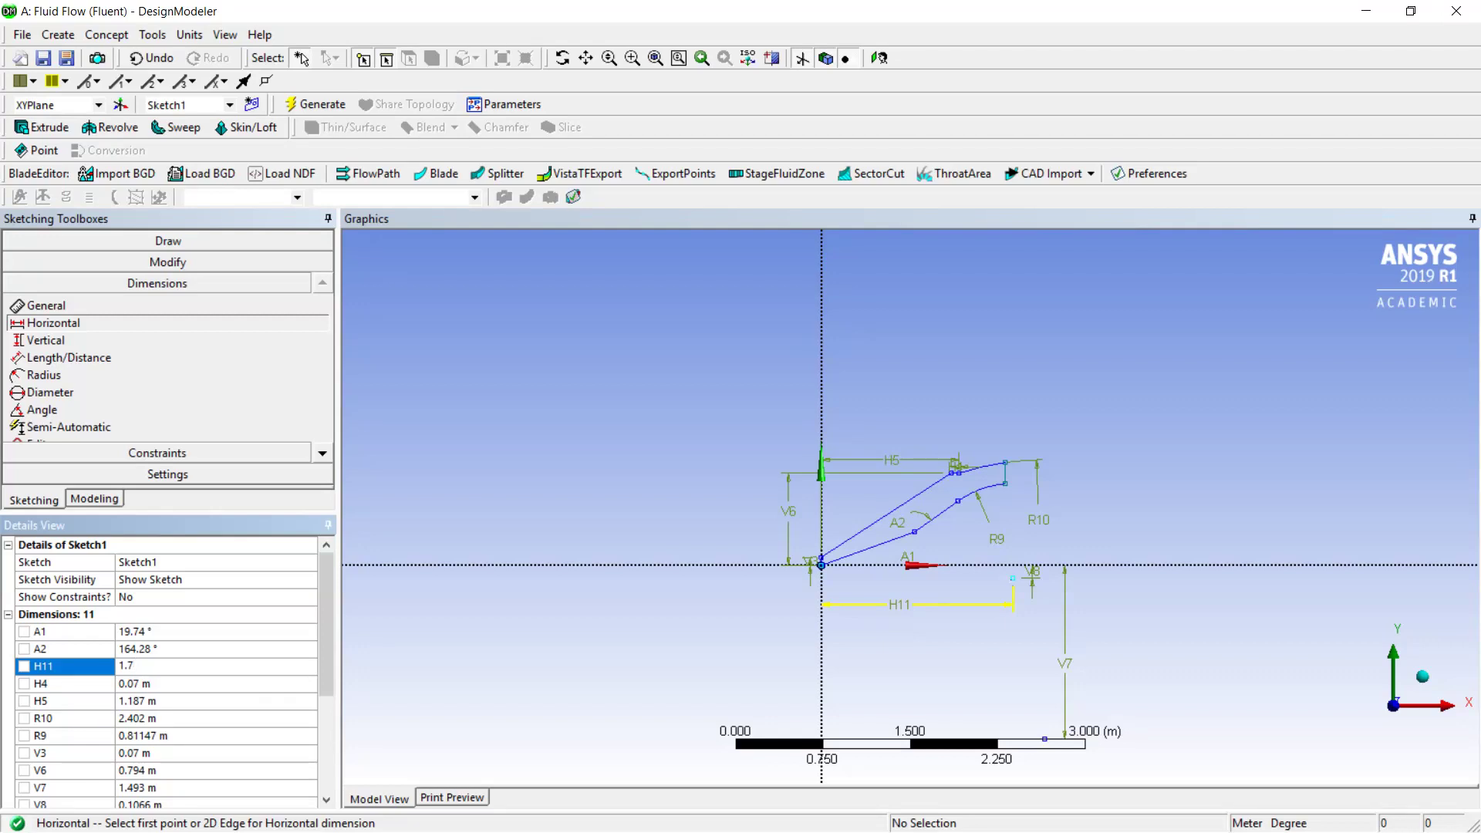
type("06")
key("Return")
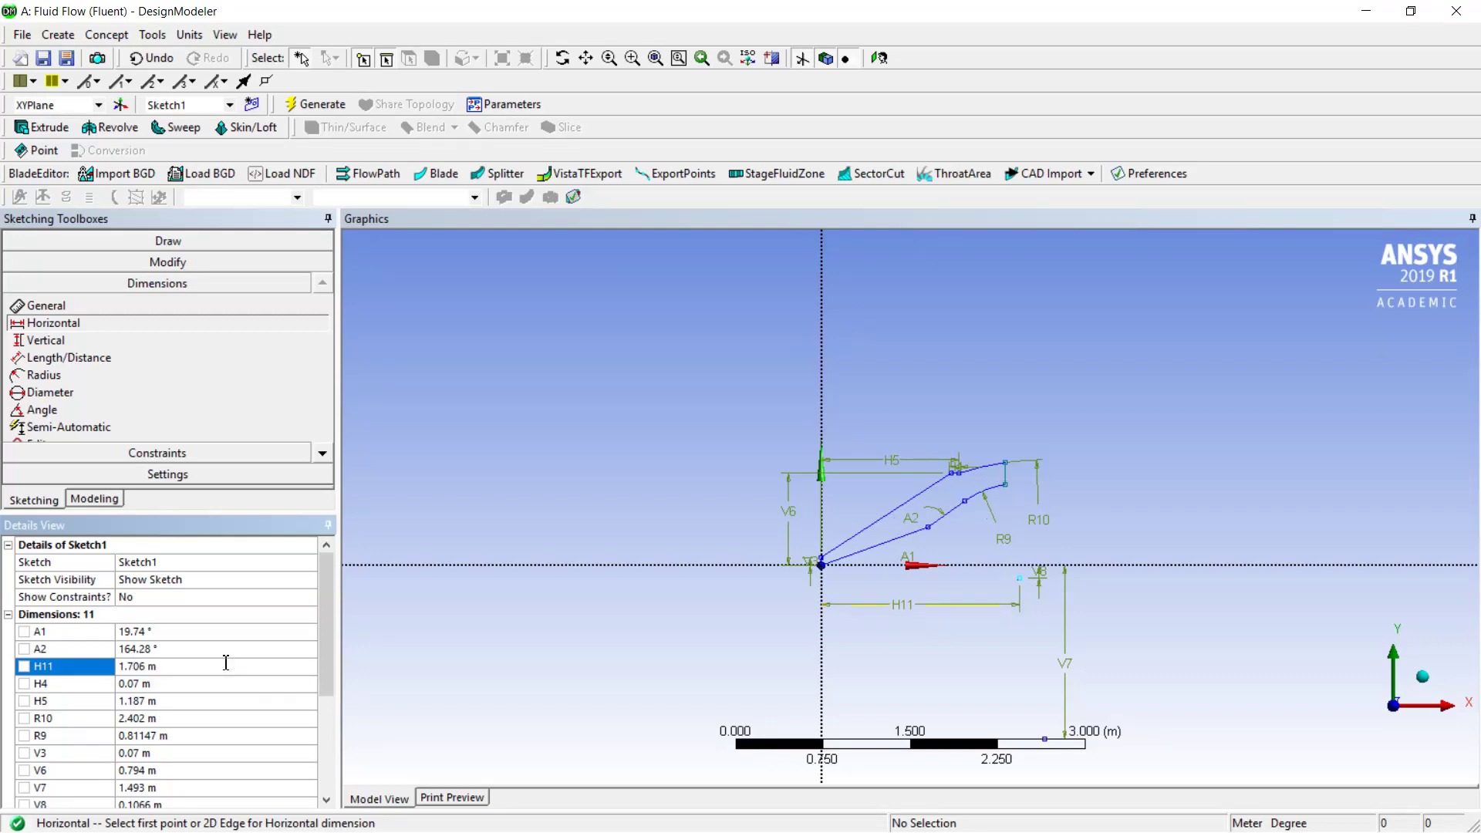
scroll(956, 513, "up", 5)
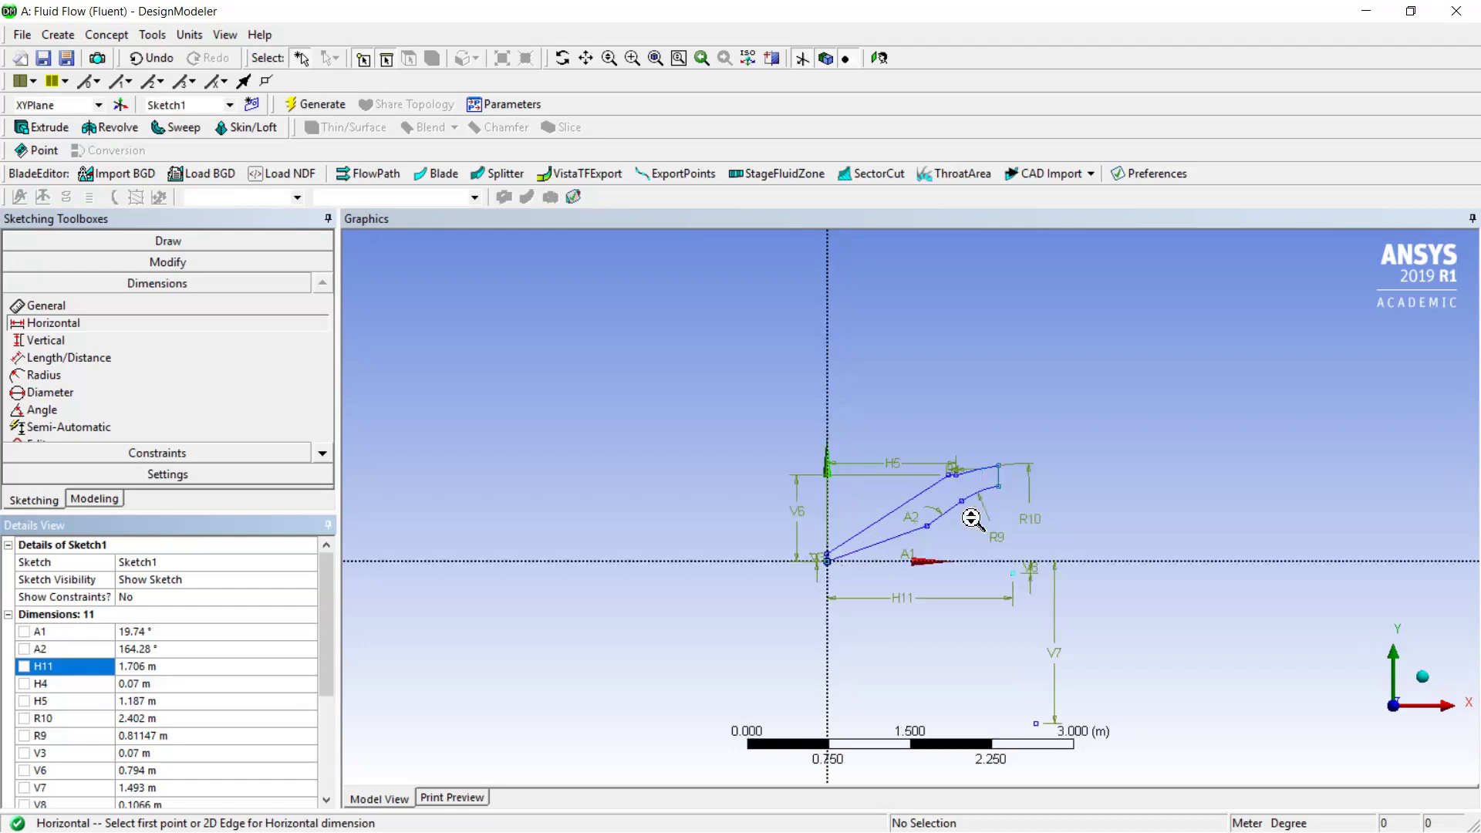
scroll(1108, 503, "down", 3)
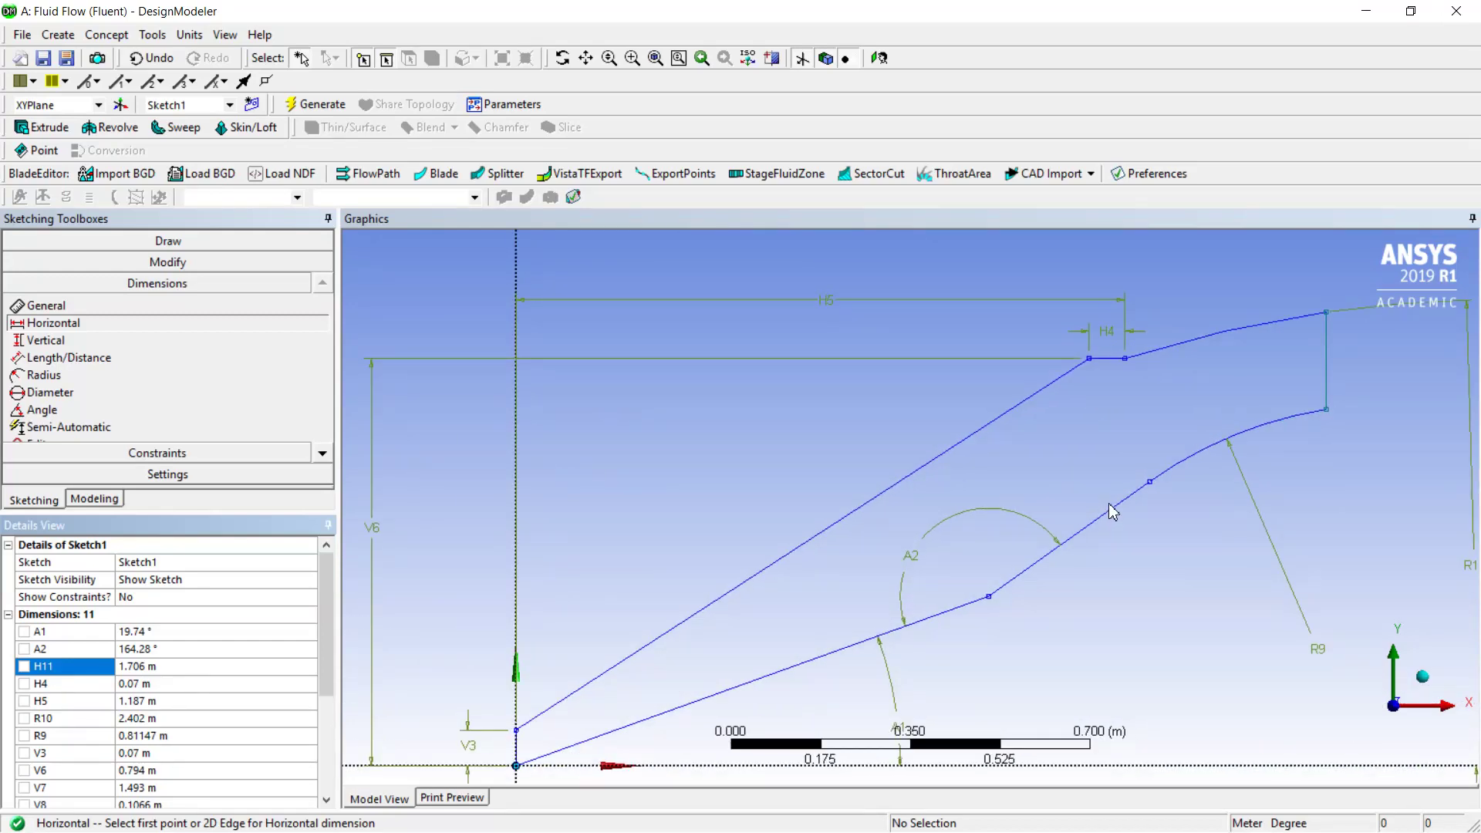
scroll(1108, 503, "down", 2)
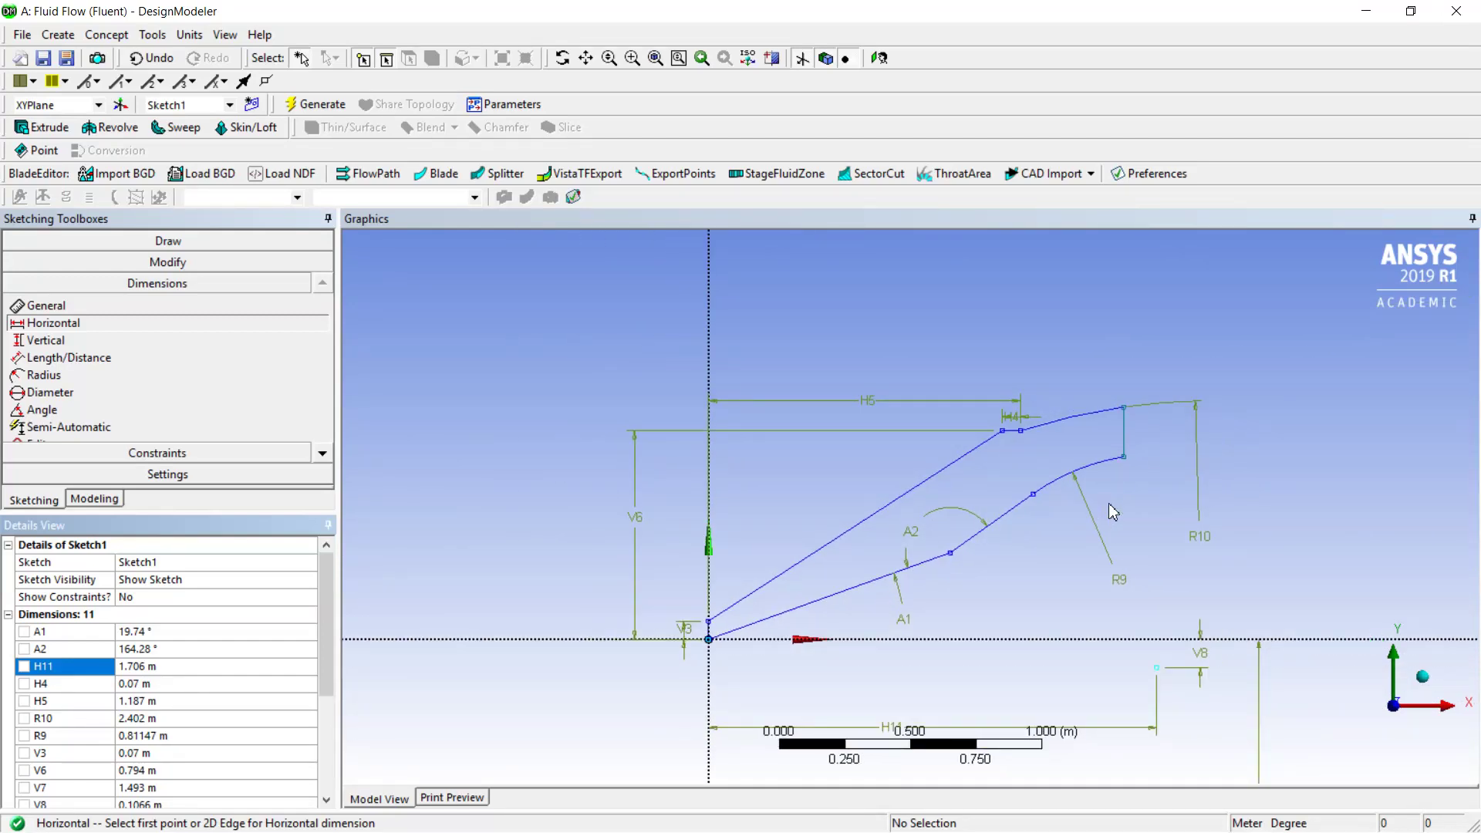
scroll(1080, 570, "down", 4)
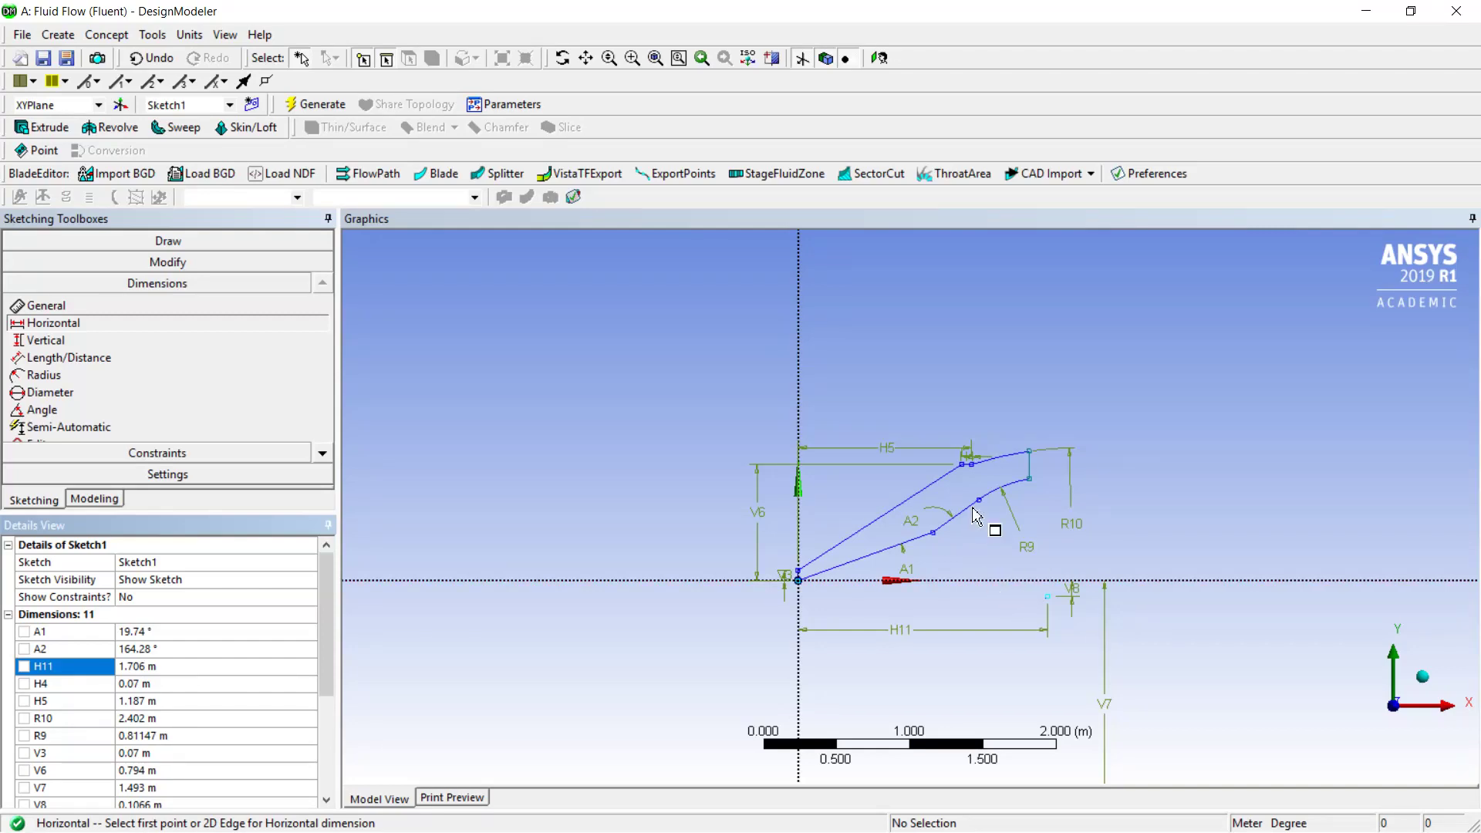
Add a vertical dimension between the end points of the vertical edge joining the two arcs and set it to 0.1902 m.
scroll(979, 482, "up", 3)
scroll(975, 472, "up", 2)
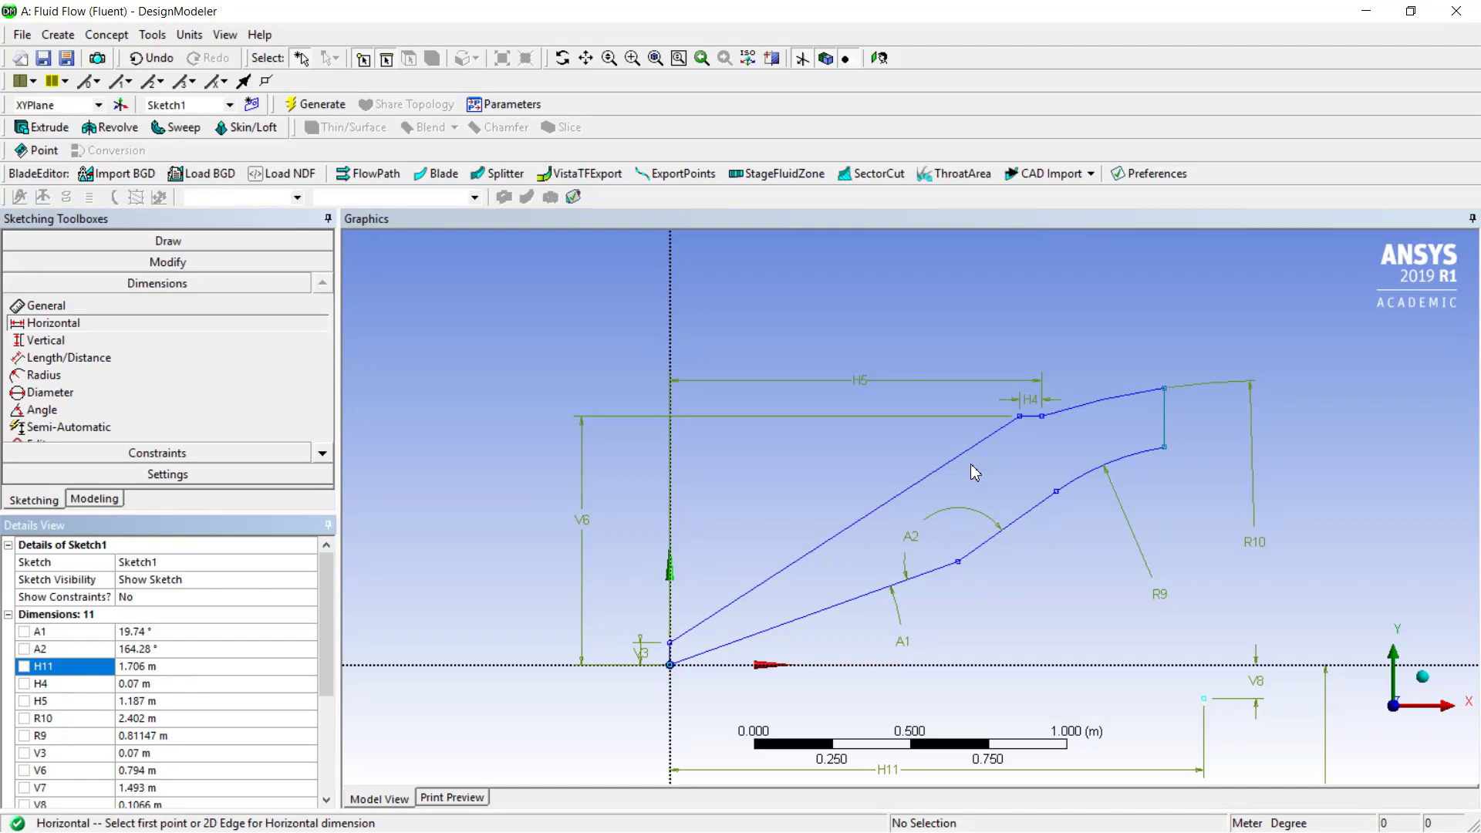
scroll(1214, 382, "up", 3)
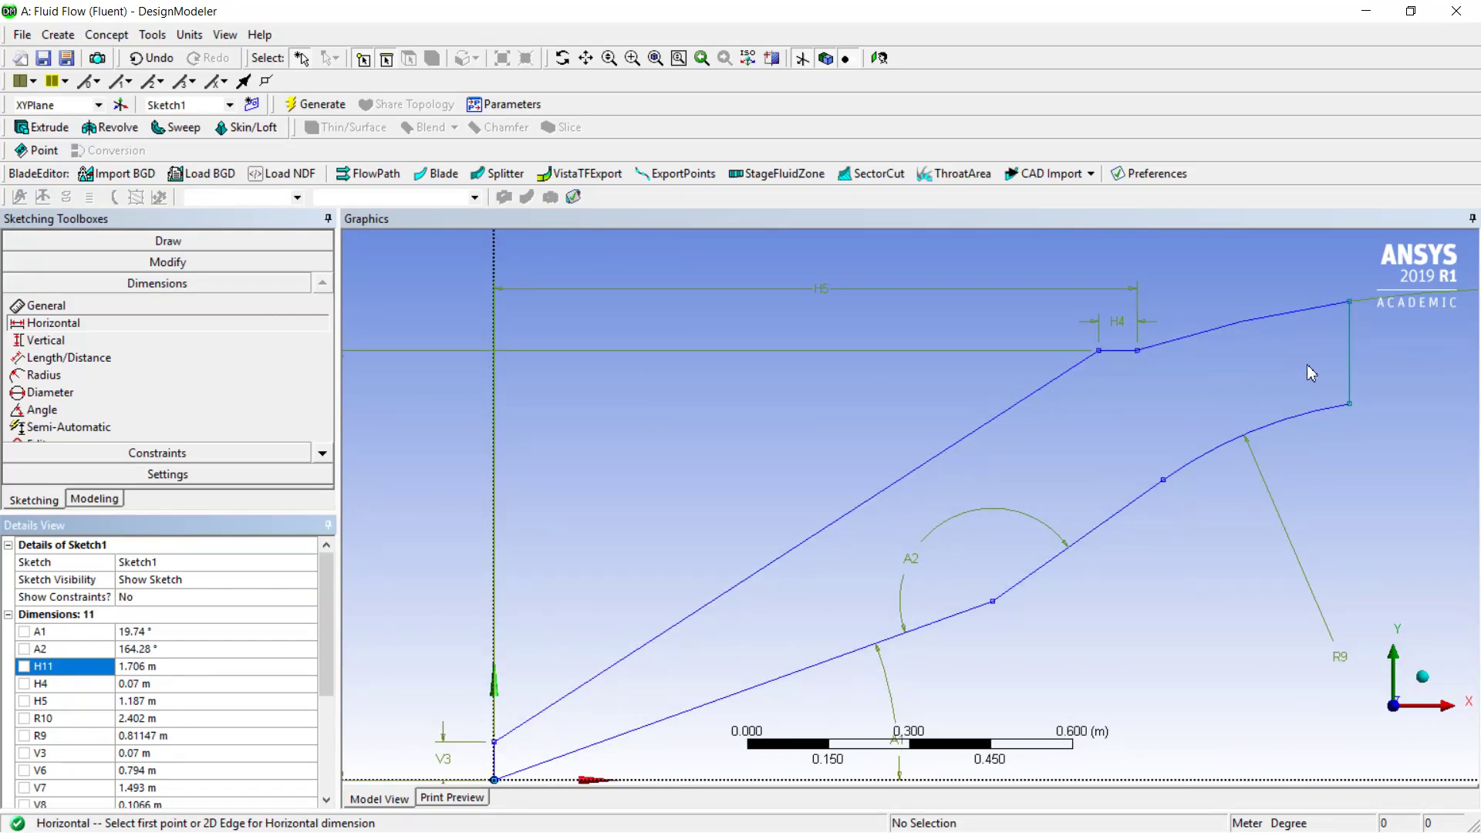
left_click(91, 344)
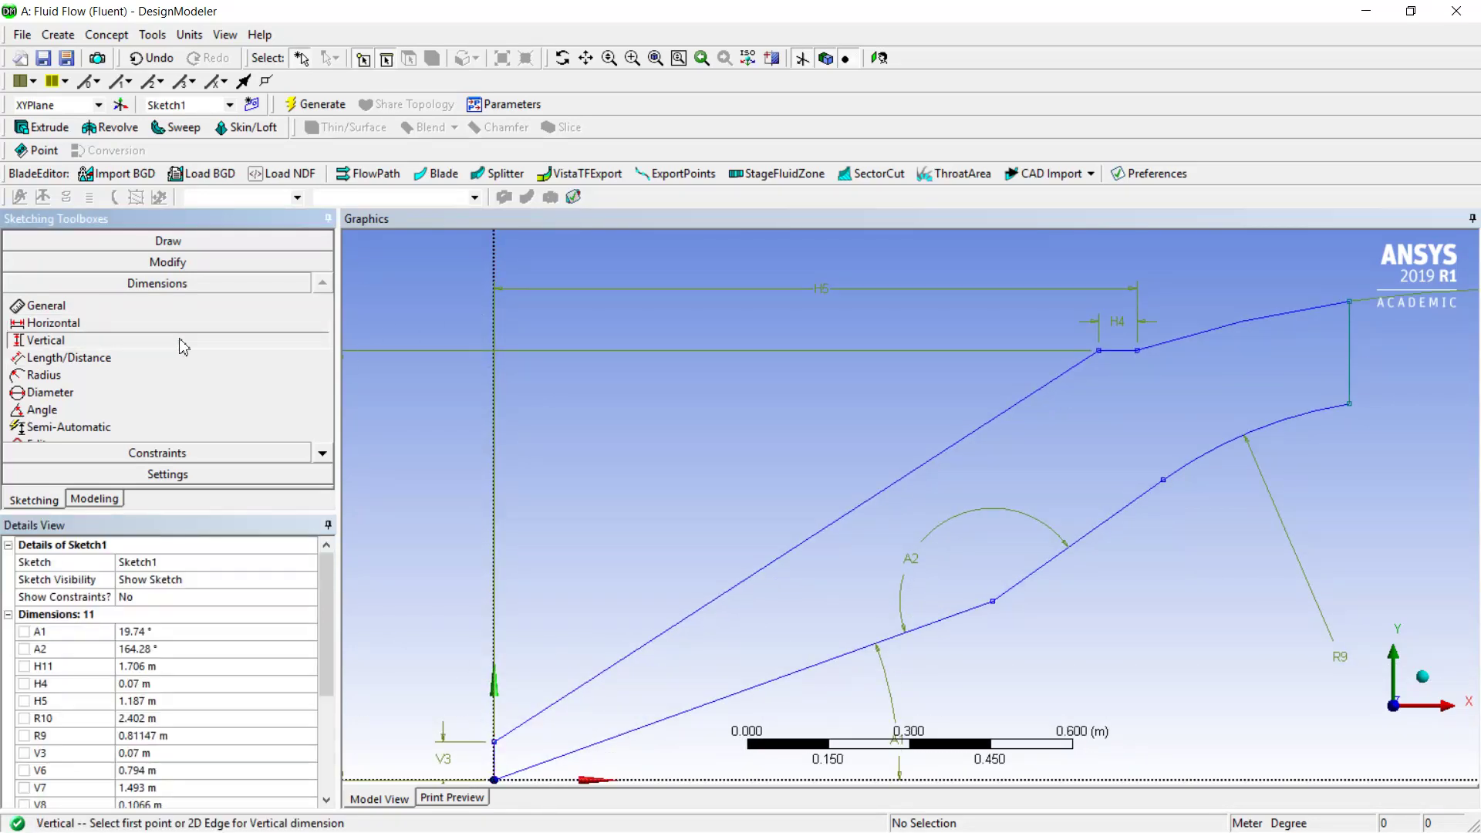
left_click(1359, 406)
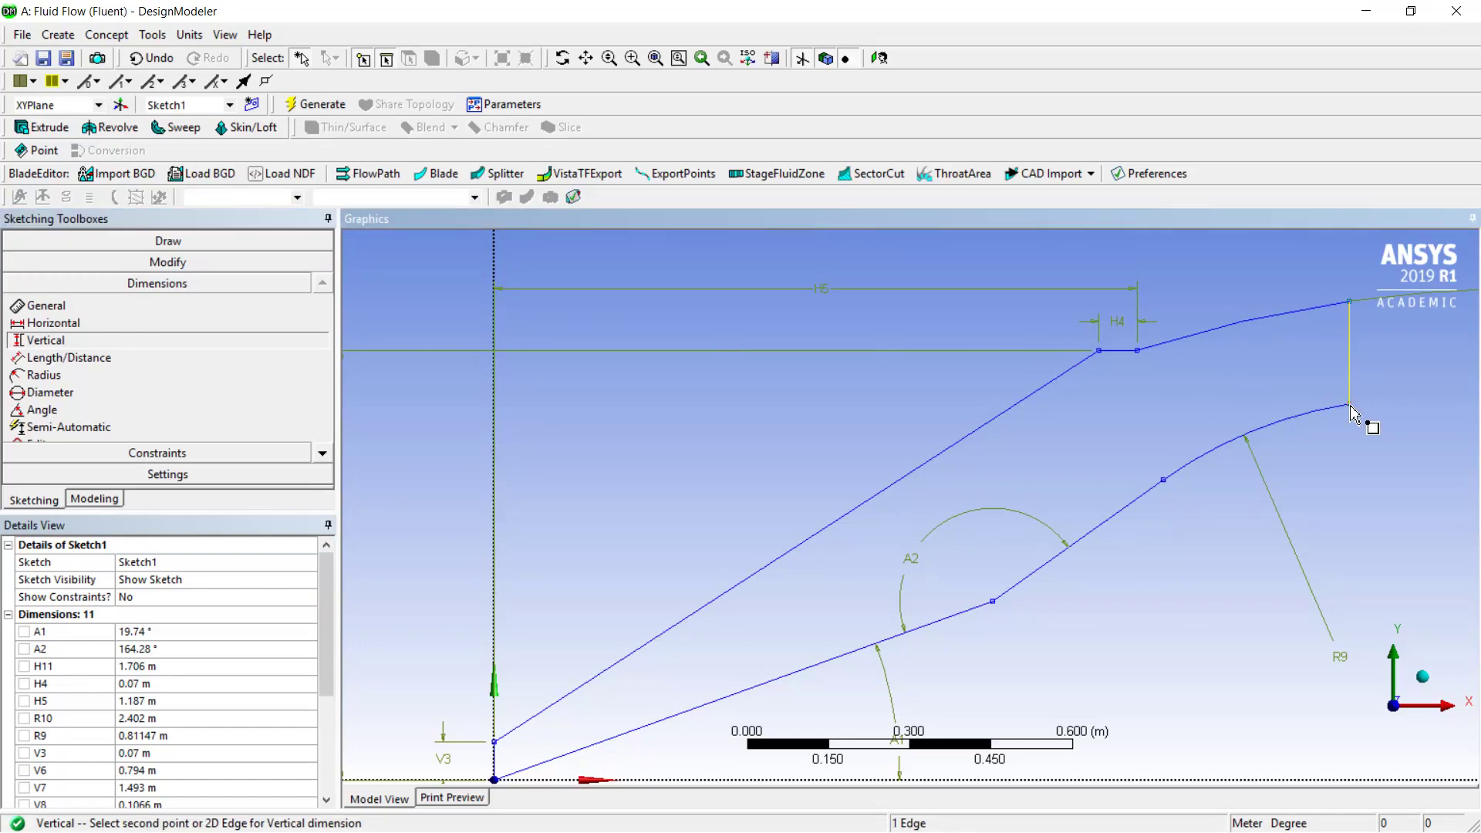
left_click(1351, 407)
left_click(1350, 303)
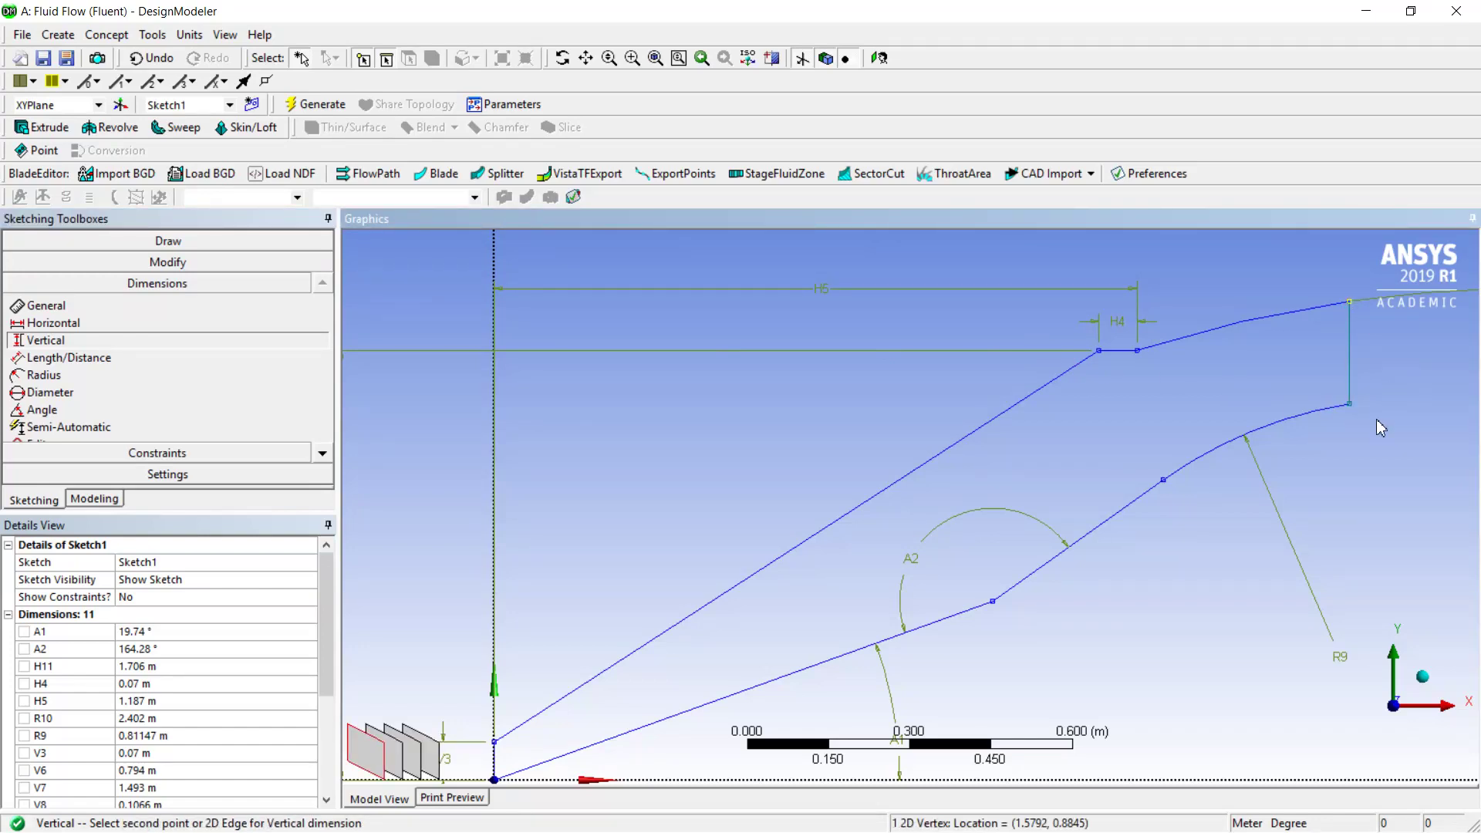
left_click(1348, 406)
left_click(1417, 397)
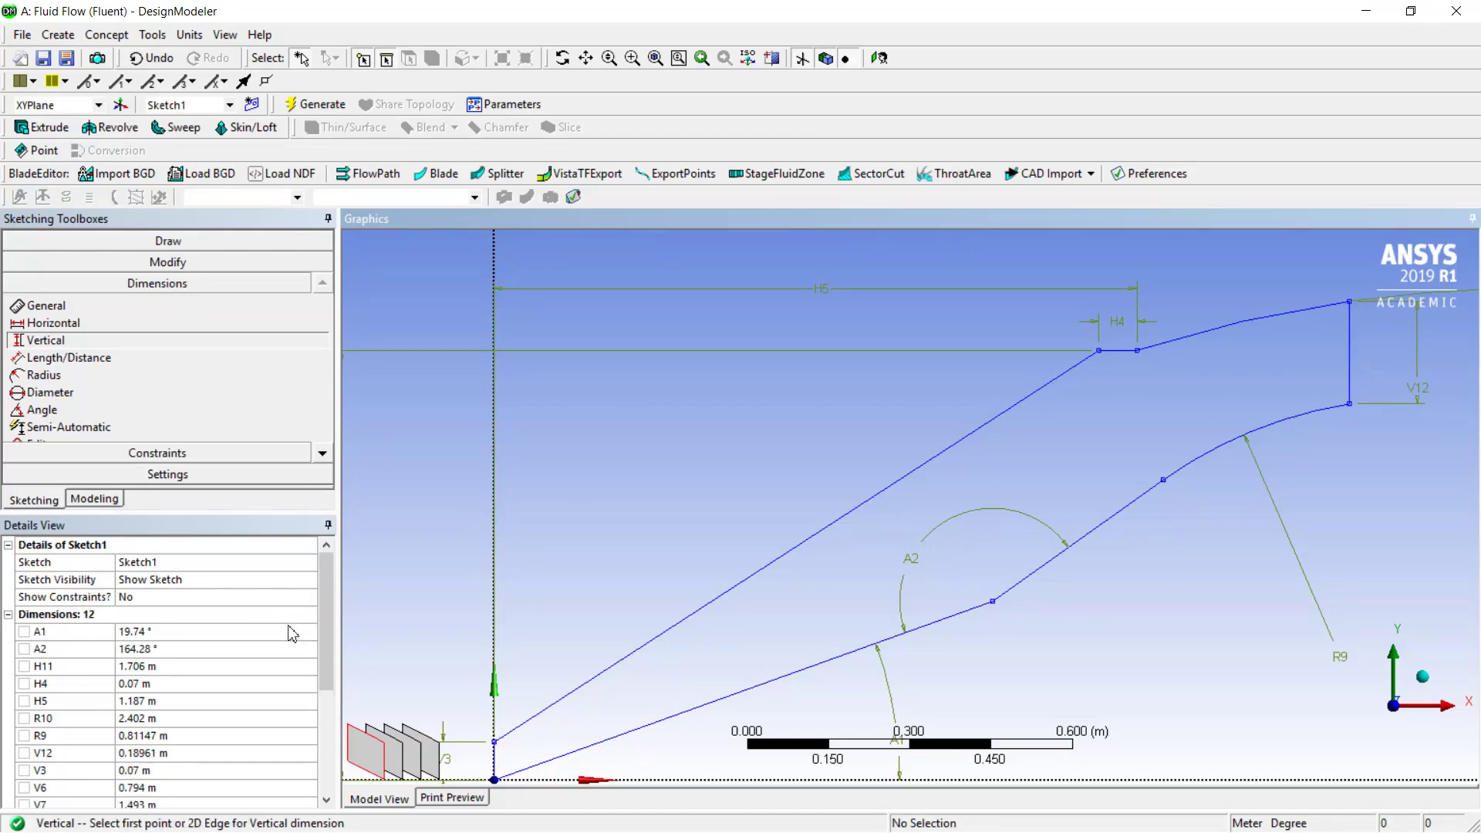
left_click(230, 753)
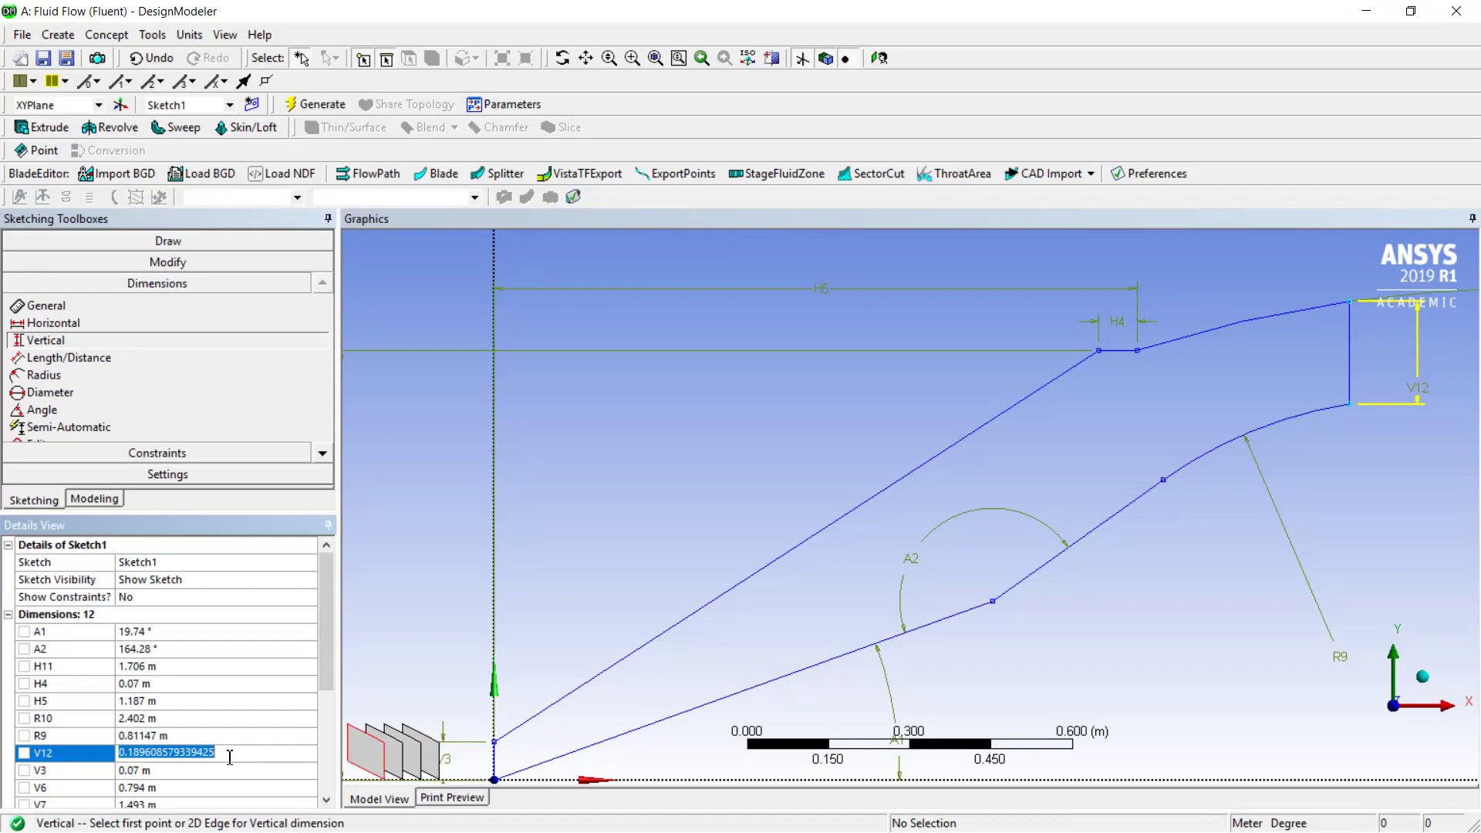
type("0.1902")
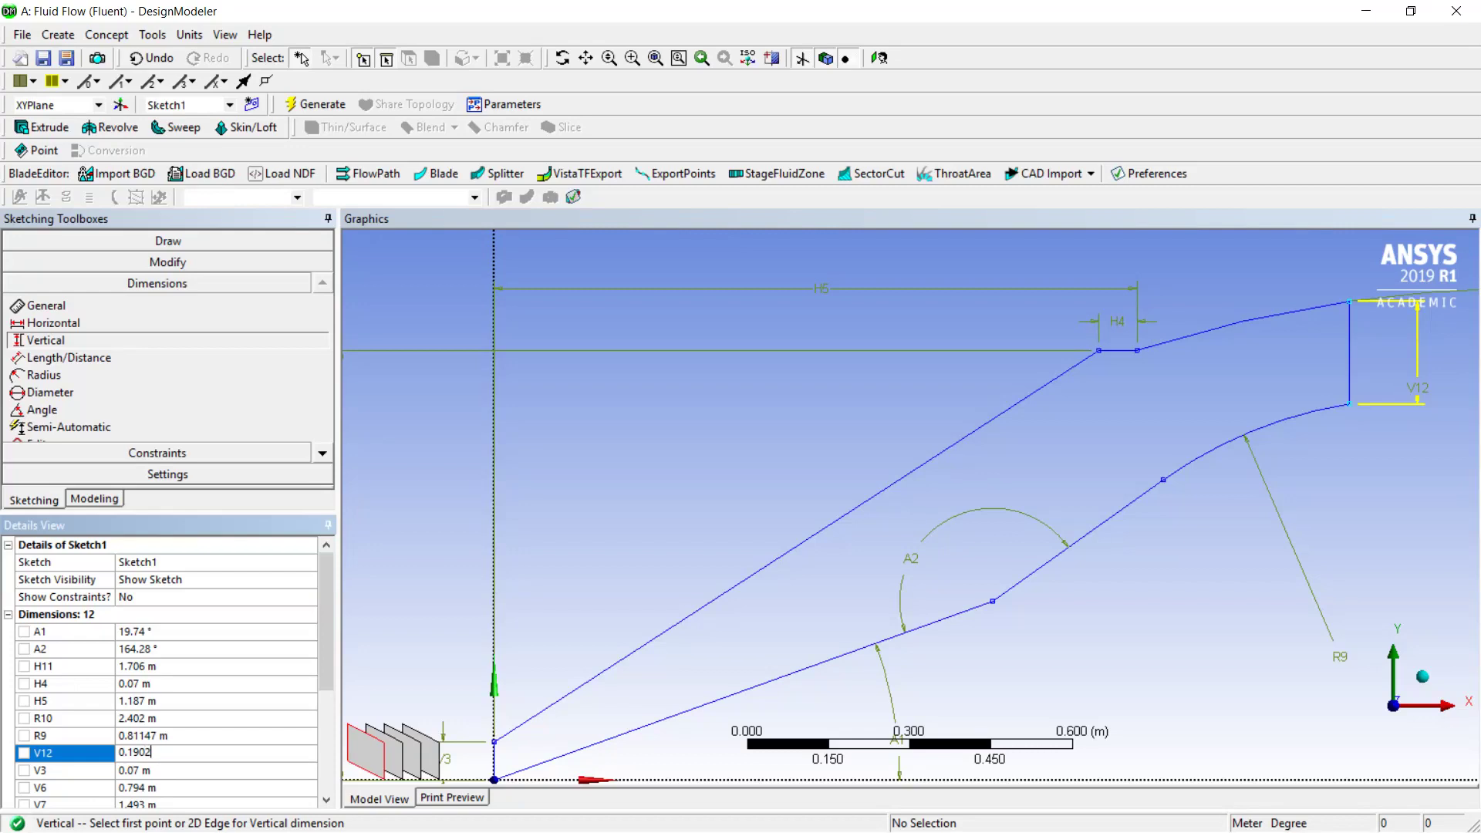
key("Return")
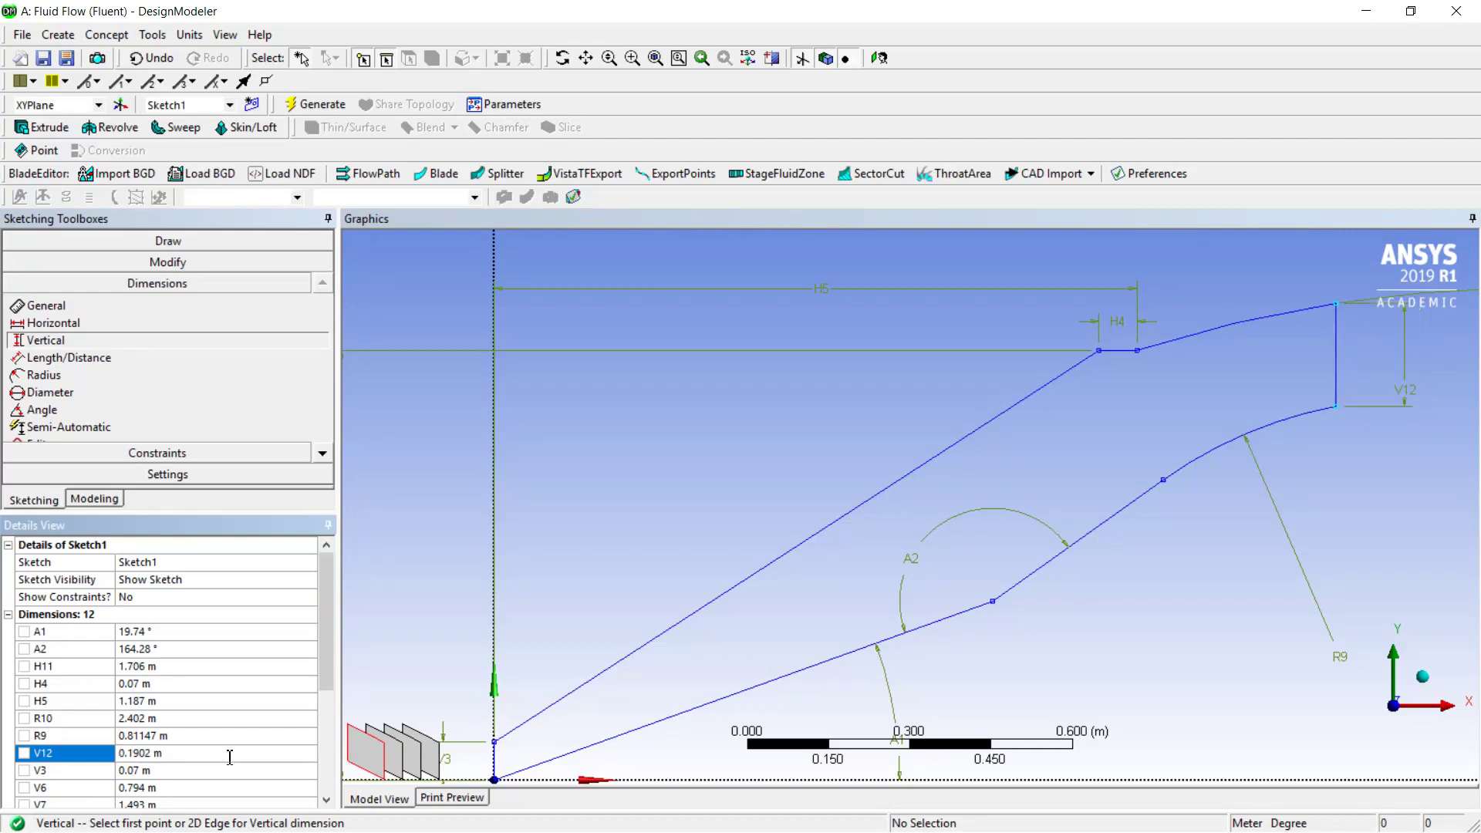
Create a surface from Sketch1 with the Add Material operation and generate it.
scroll(814, 443, "down", 2)
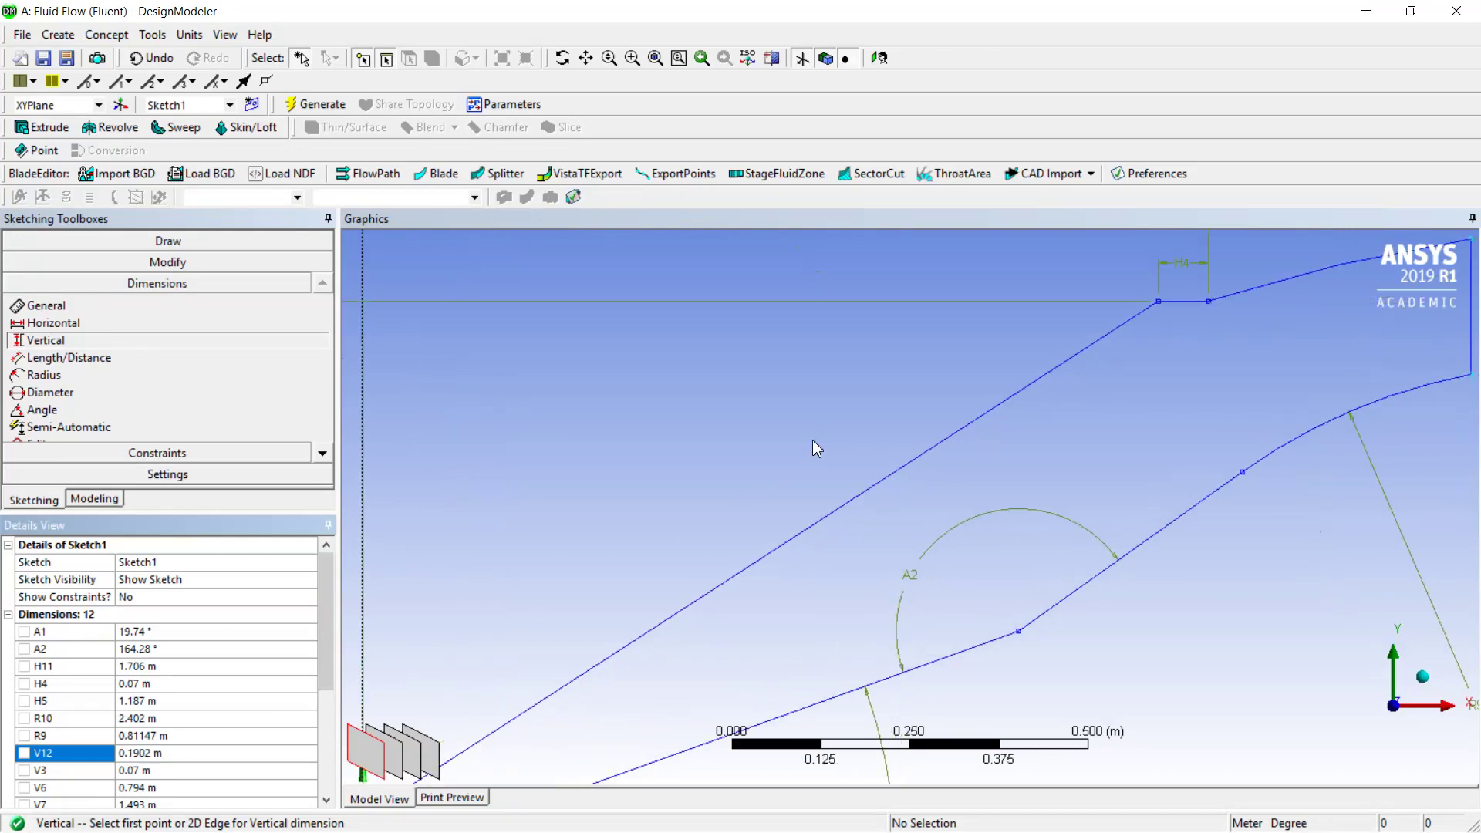
scroll(814, 444, "down", 3)
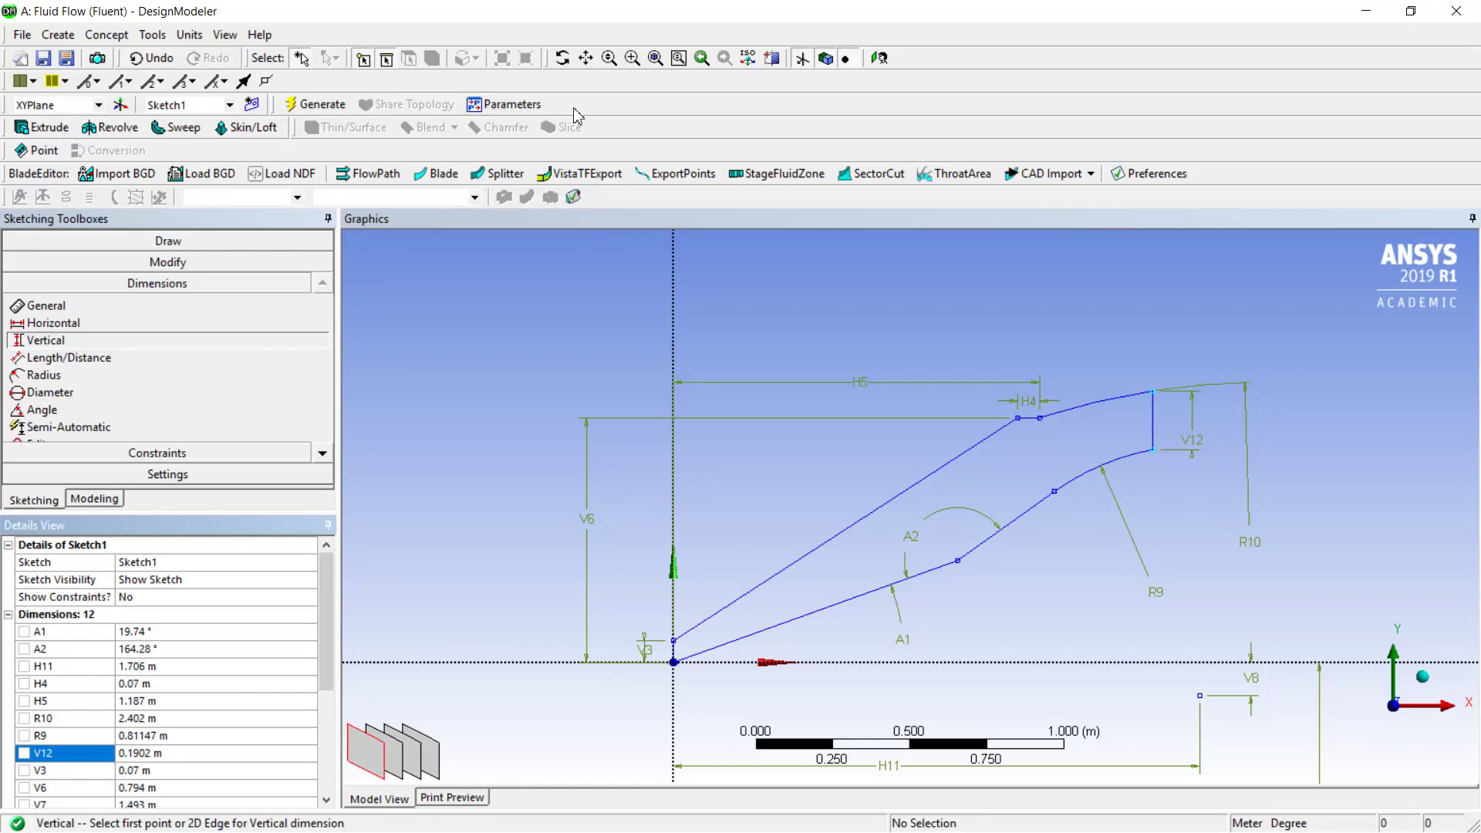
left_click(655, 59)
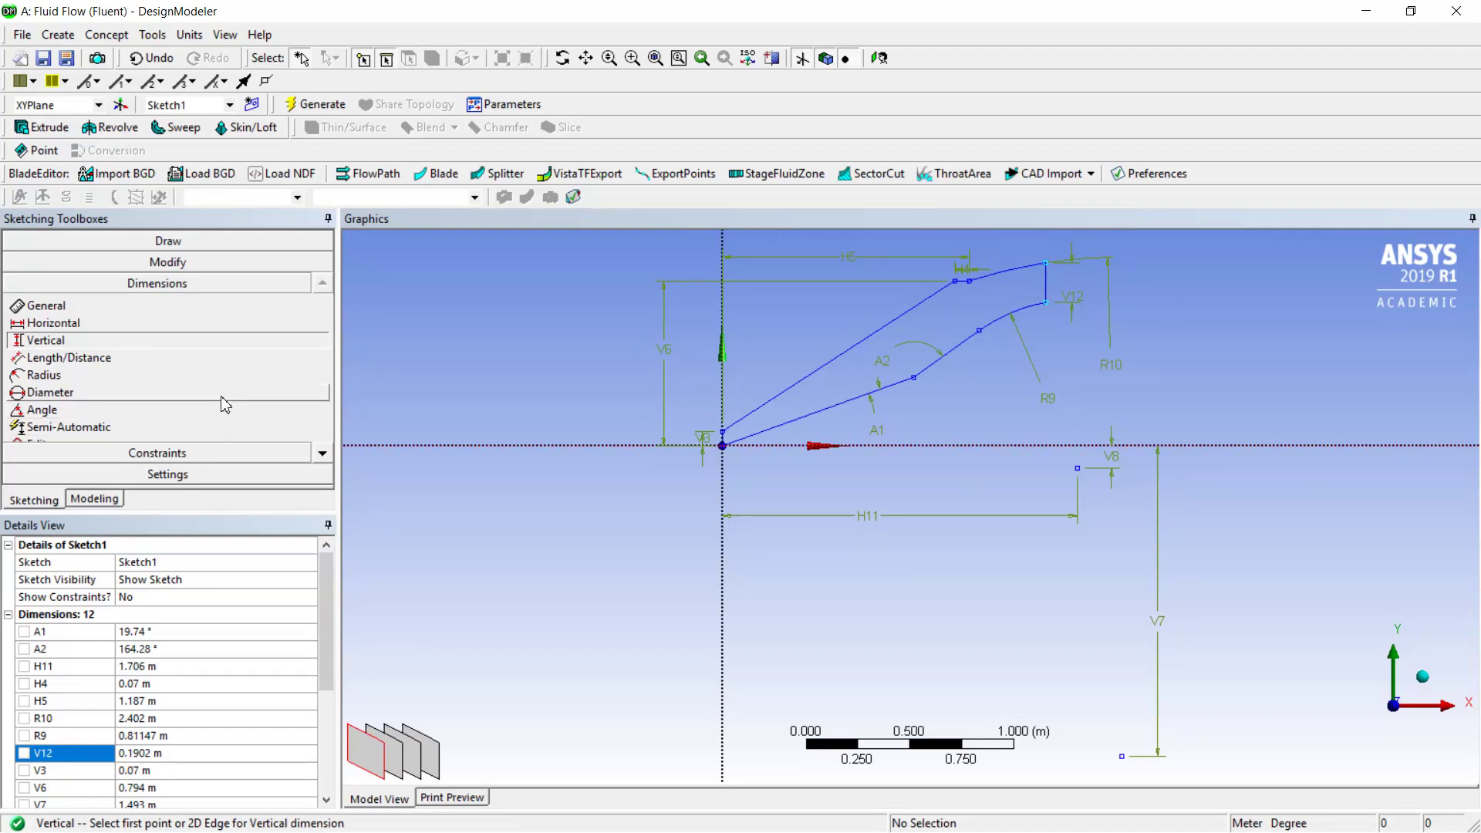
left_click(91, 500)
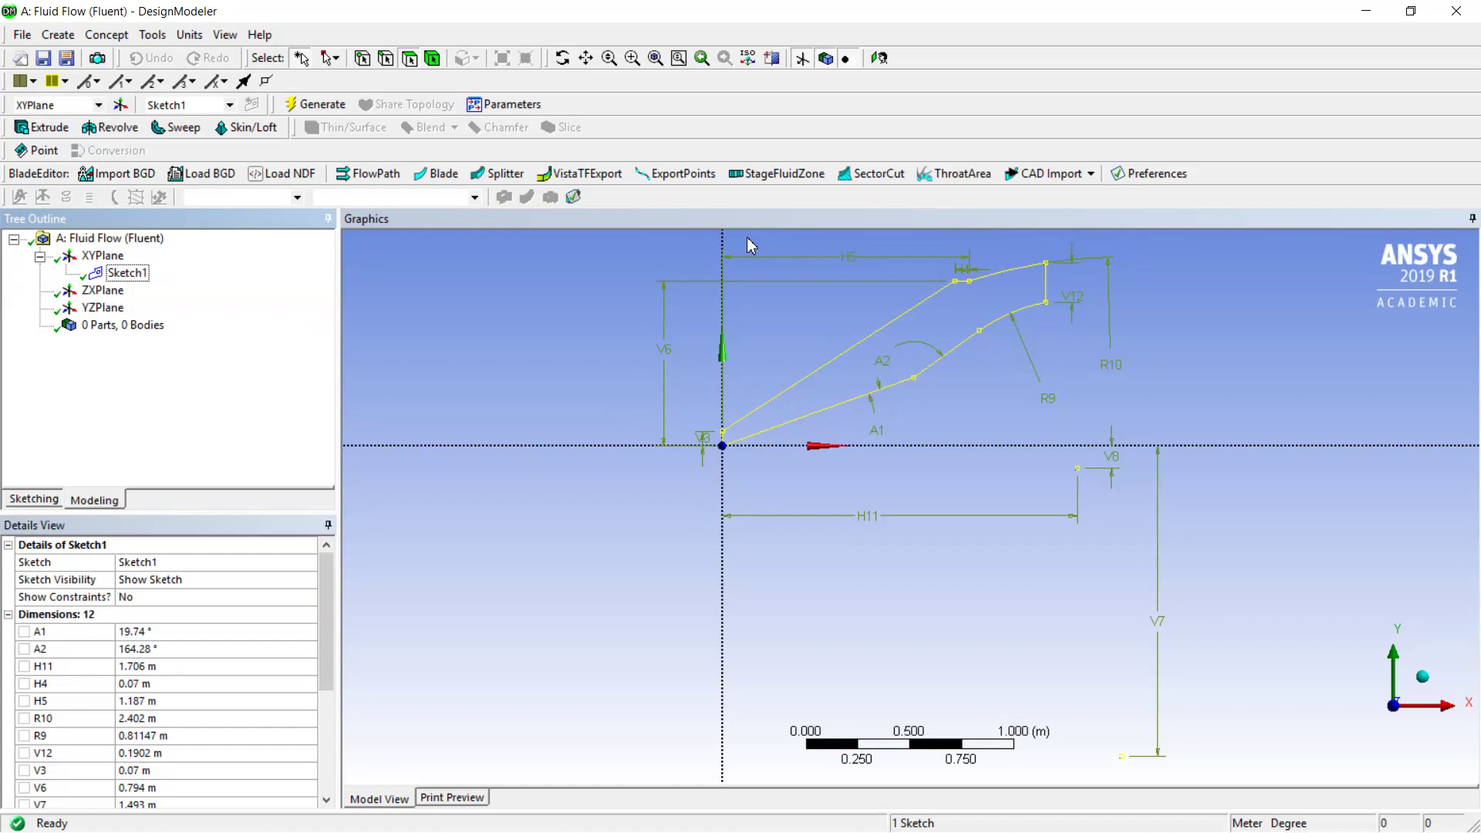
scroll(747, 237, "up", 2)
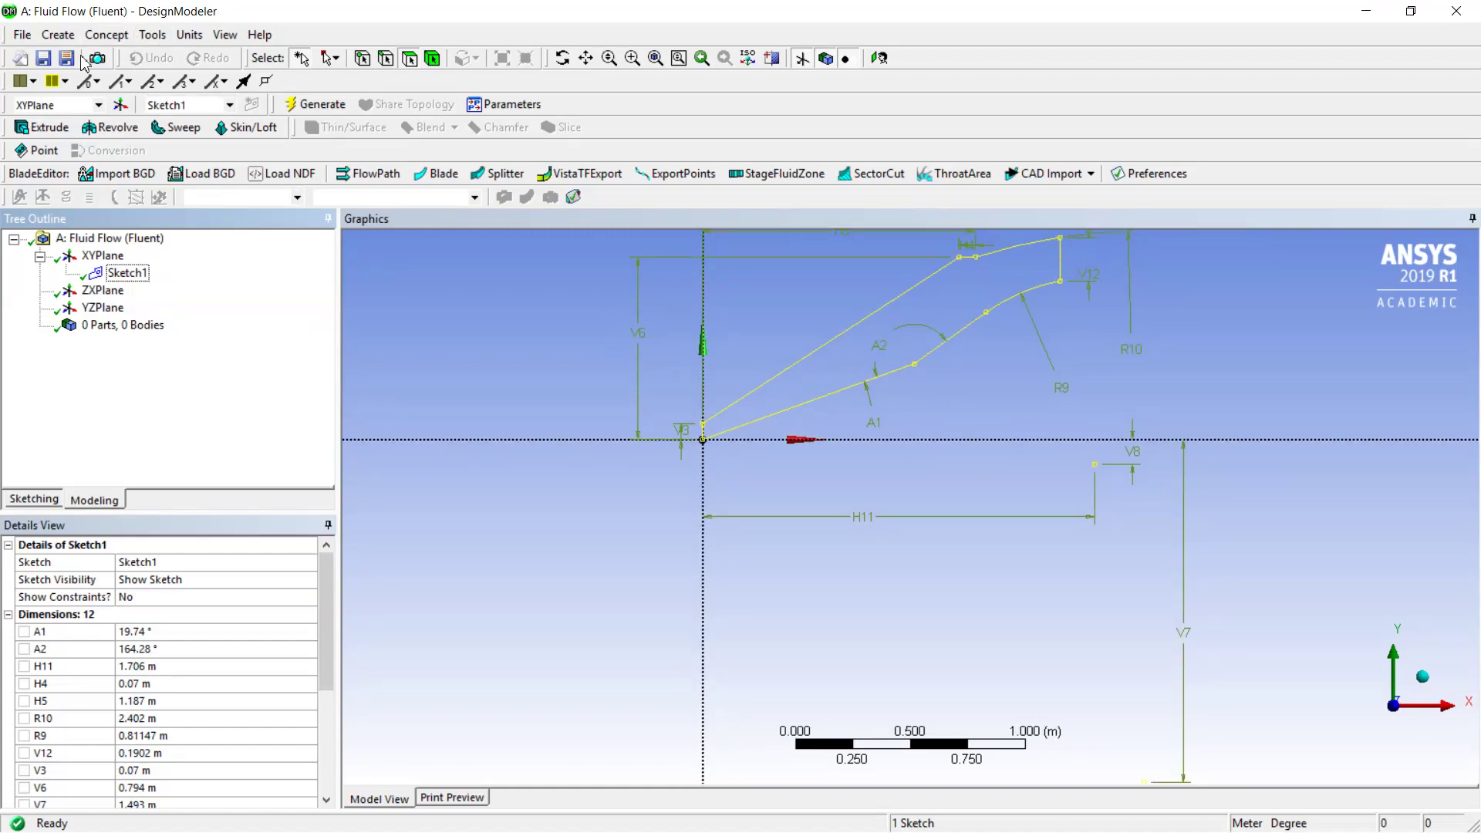
left_click(107, 35)
left_click(128, 175)
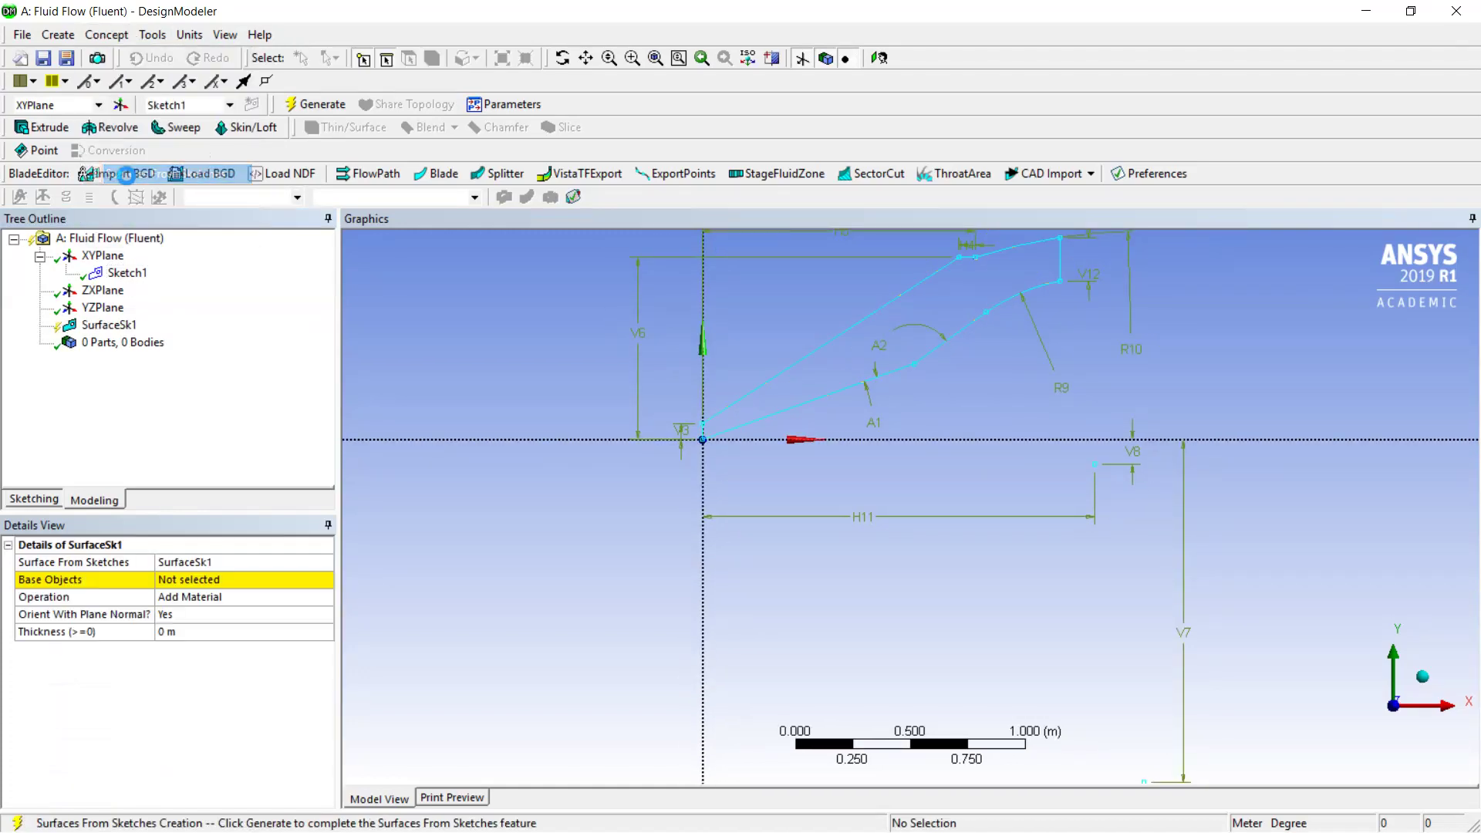
left_click(176, 580)
left_click(176, 582)
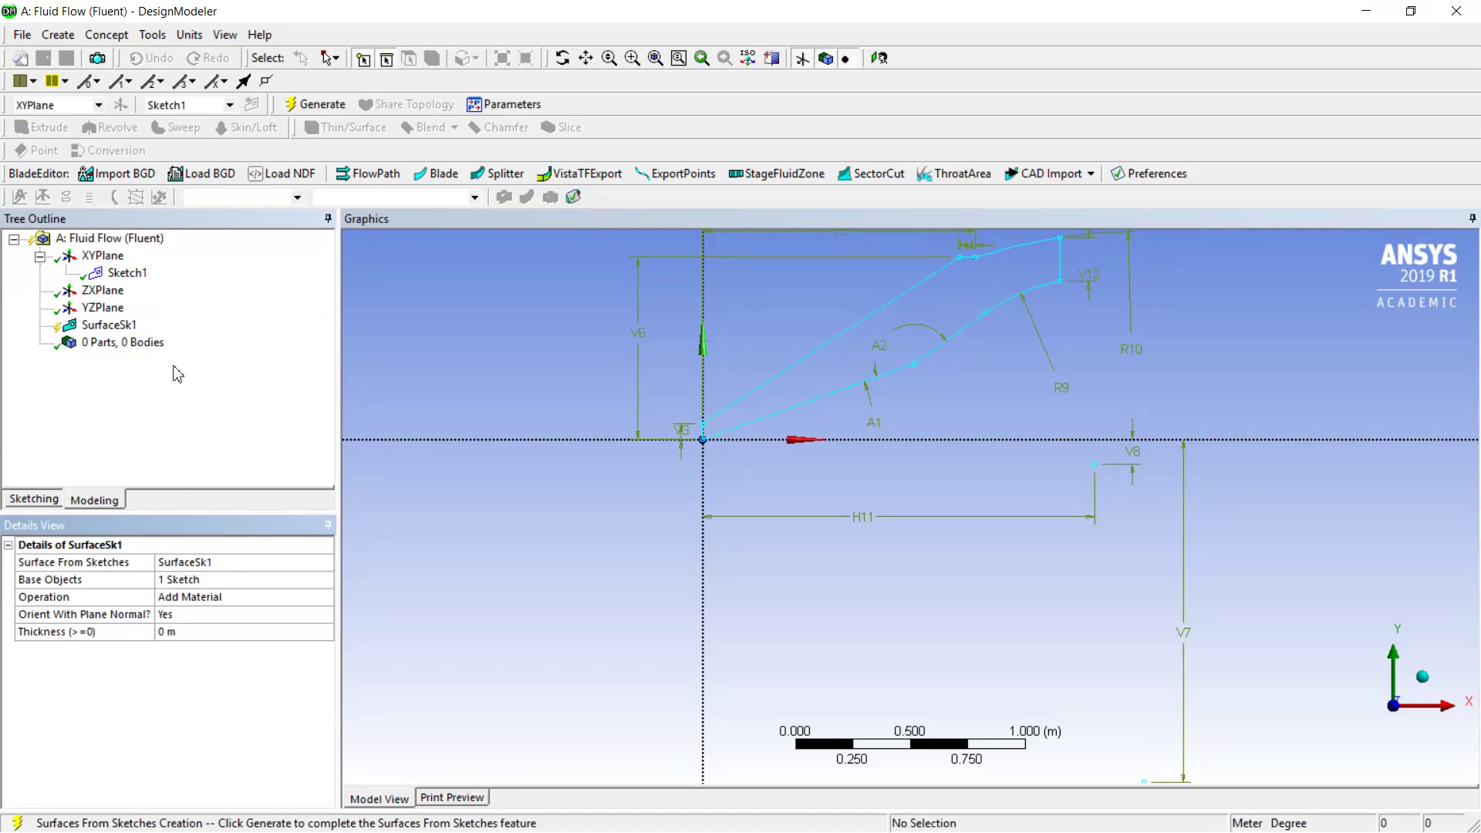
left_click(322, 106)
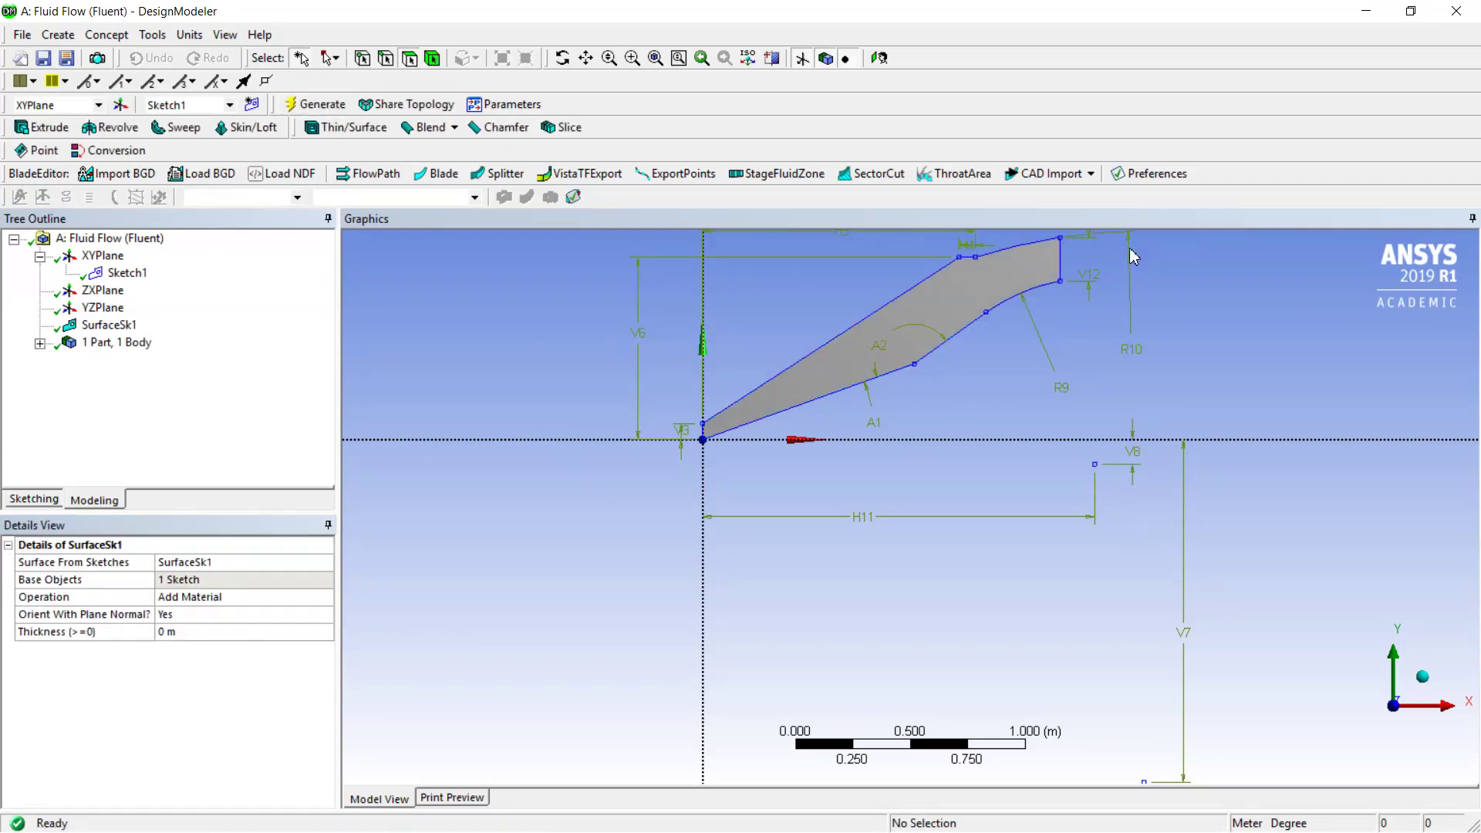
Highlight the generated surface feature to check the area it covers.
scroll(859, 439, "down", 1)
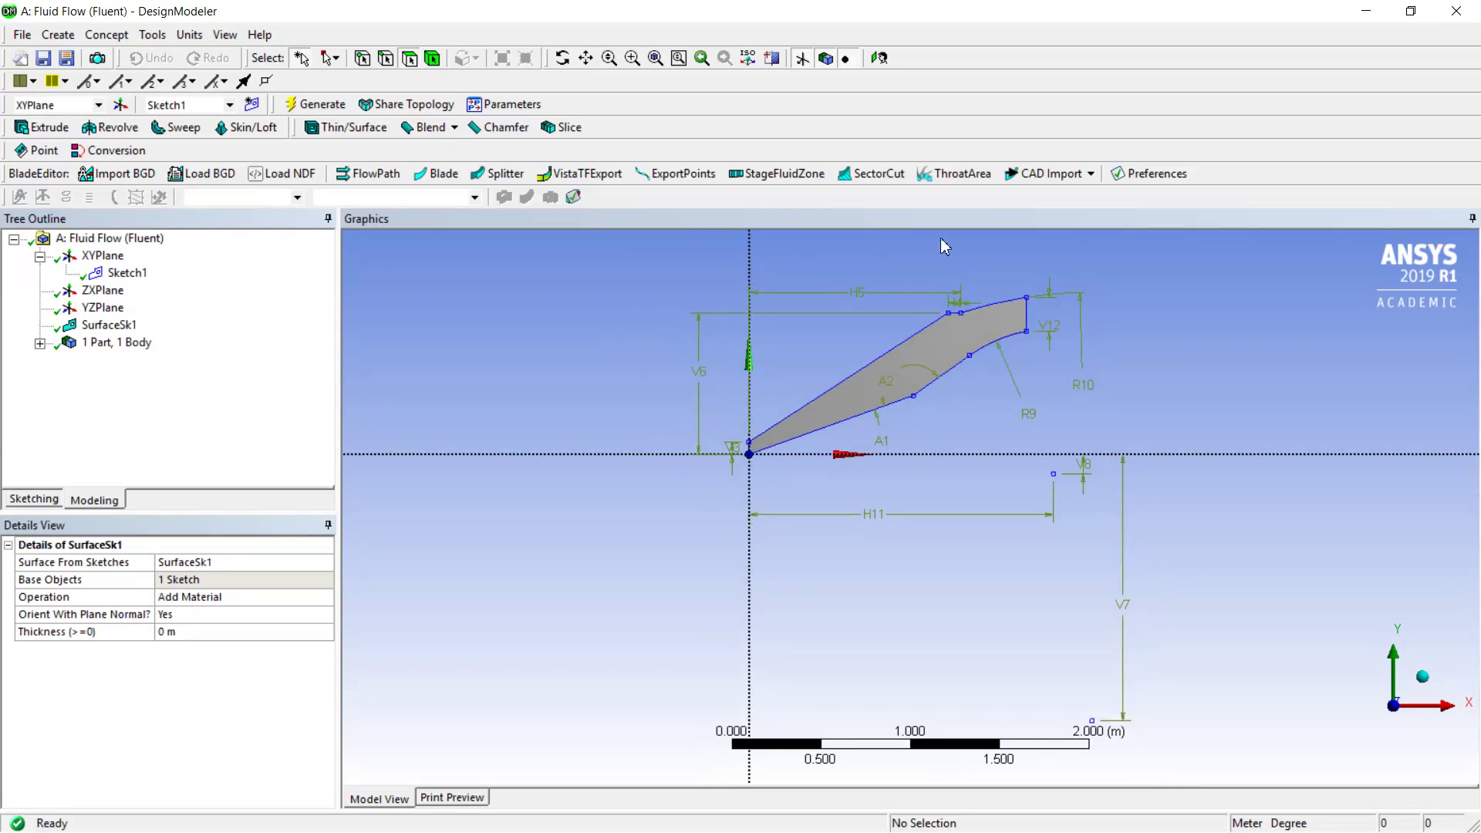
scroll(942, 241, "up", 2)
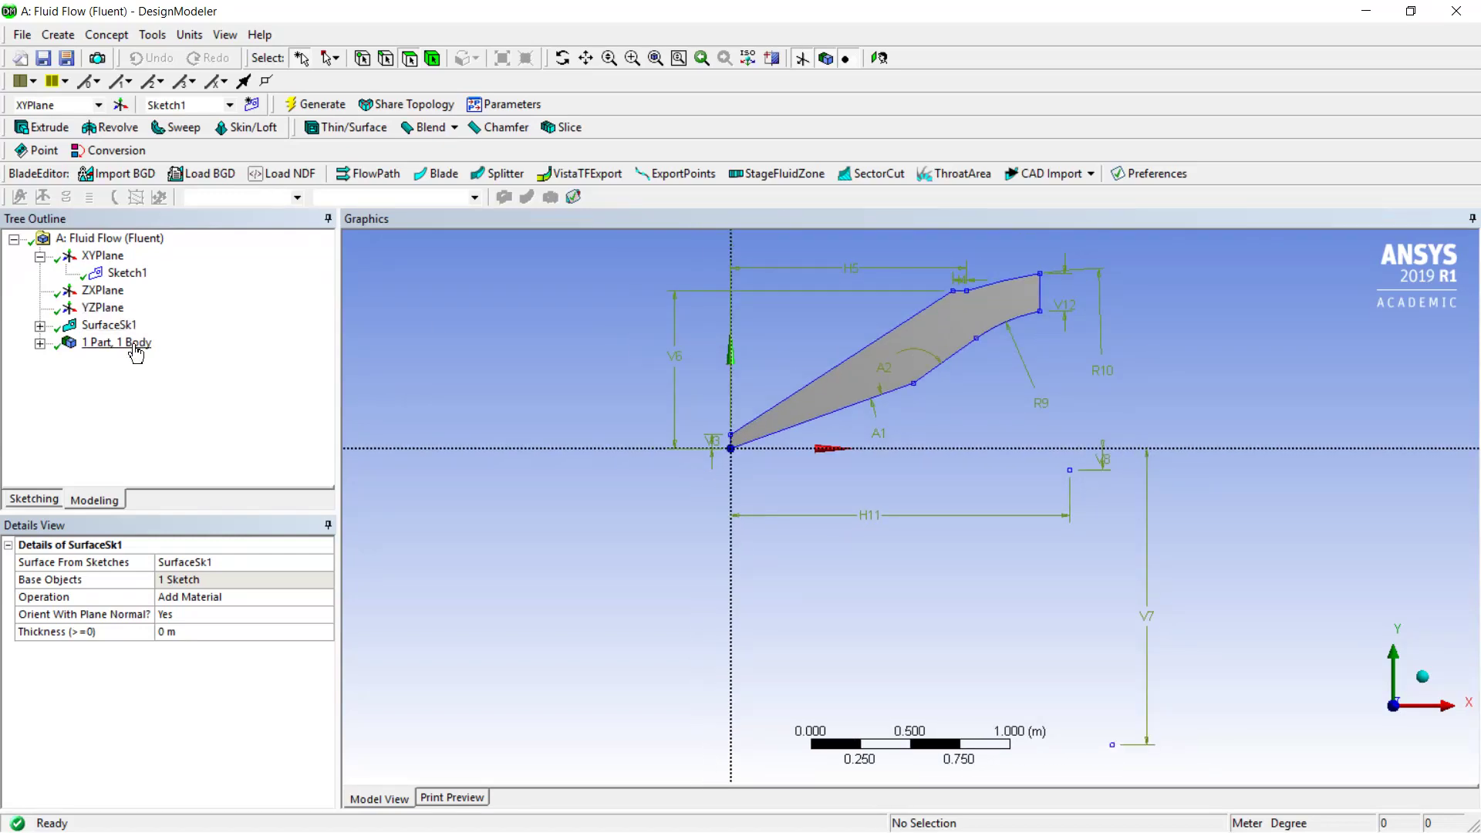
left_click(108, 324)
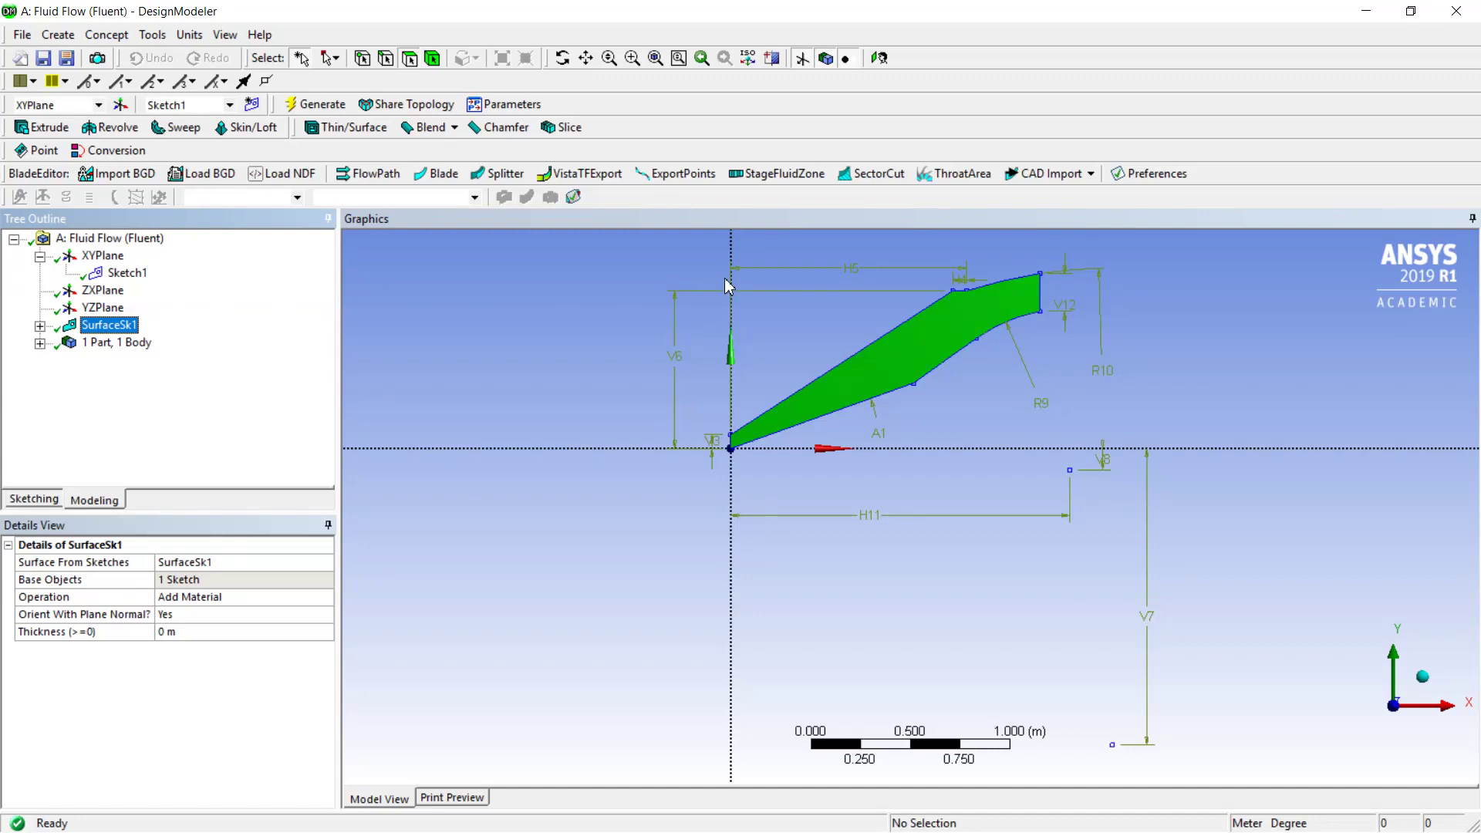
Create and generate a named selection called inlet from the short vertical edge at the origin and the adjoining long upper sloped edge.
left_click(384, 60)
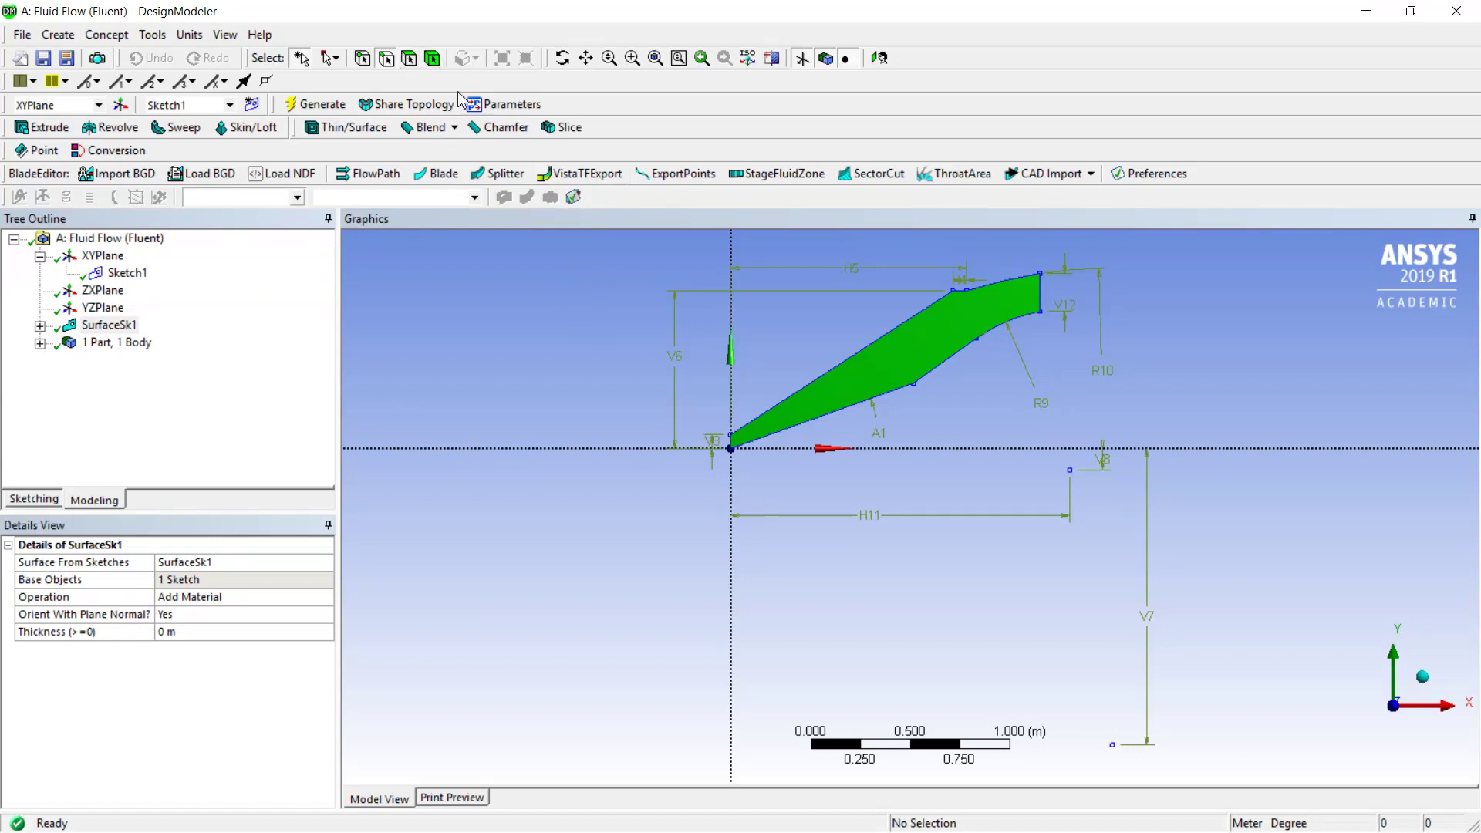
left_click(717, 438)
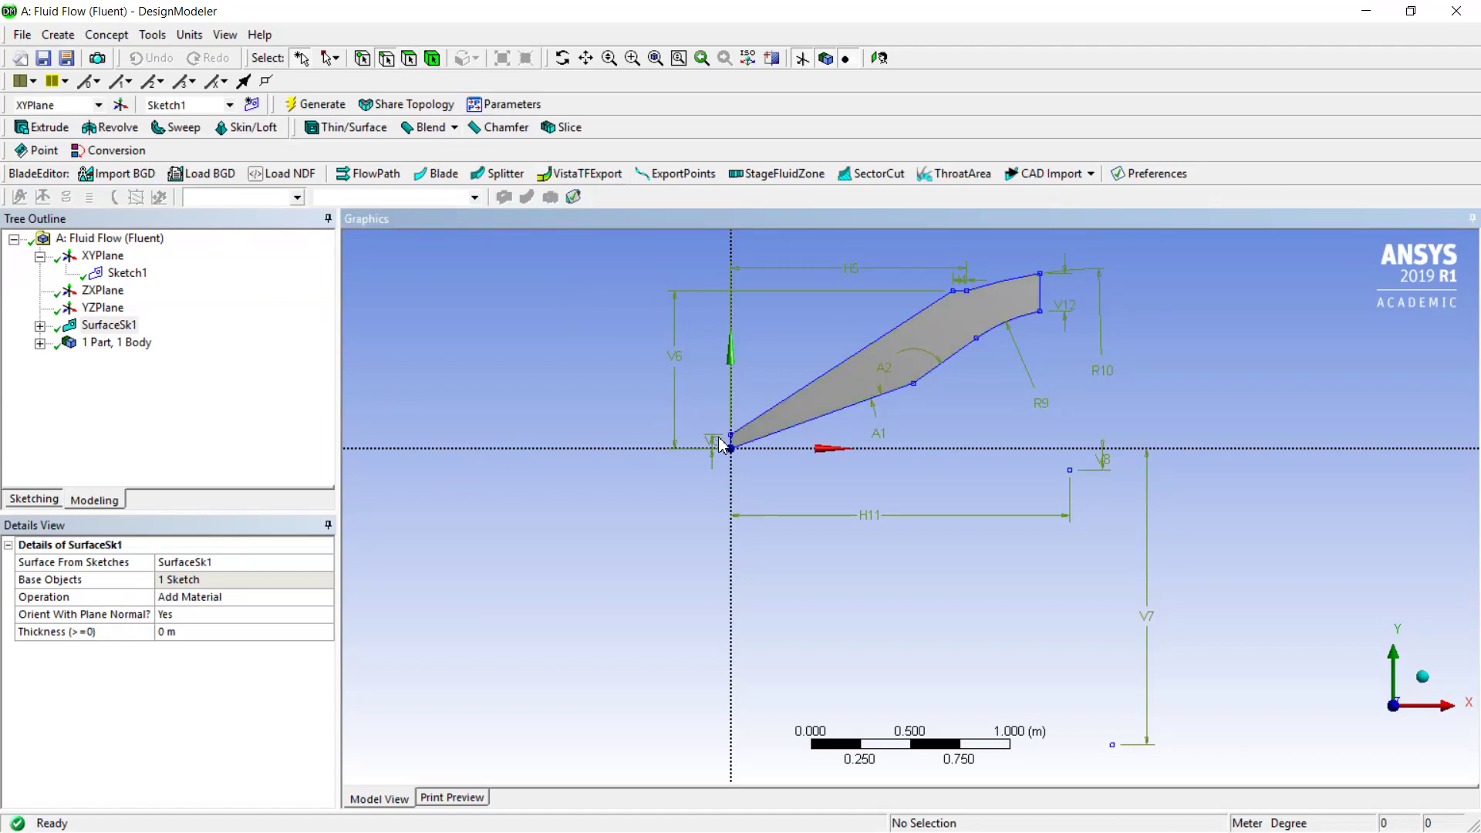
left_click(734, 443)
left_click(732, 440, "ctrl")
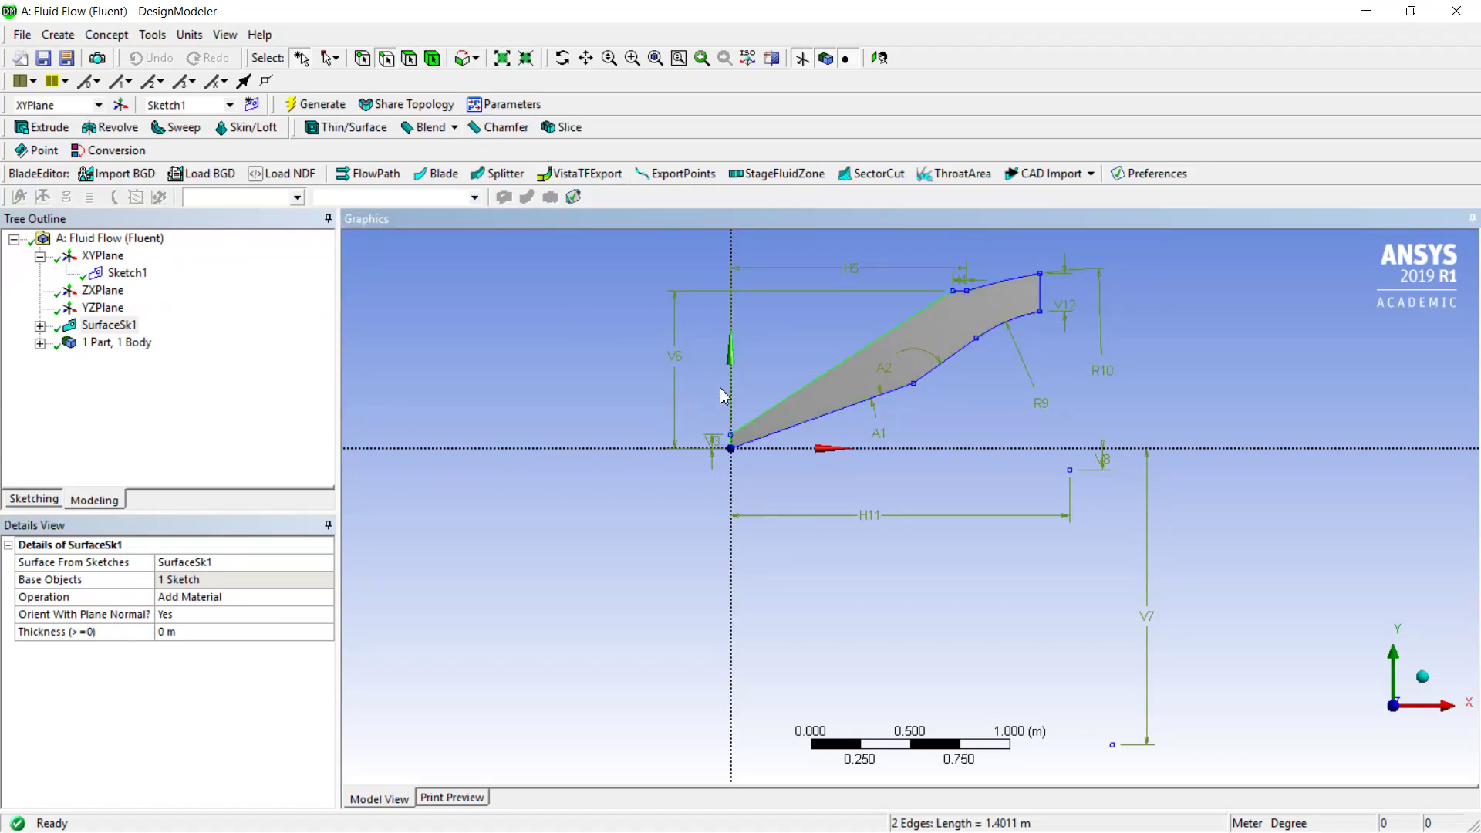
right_click(800, 357)
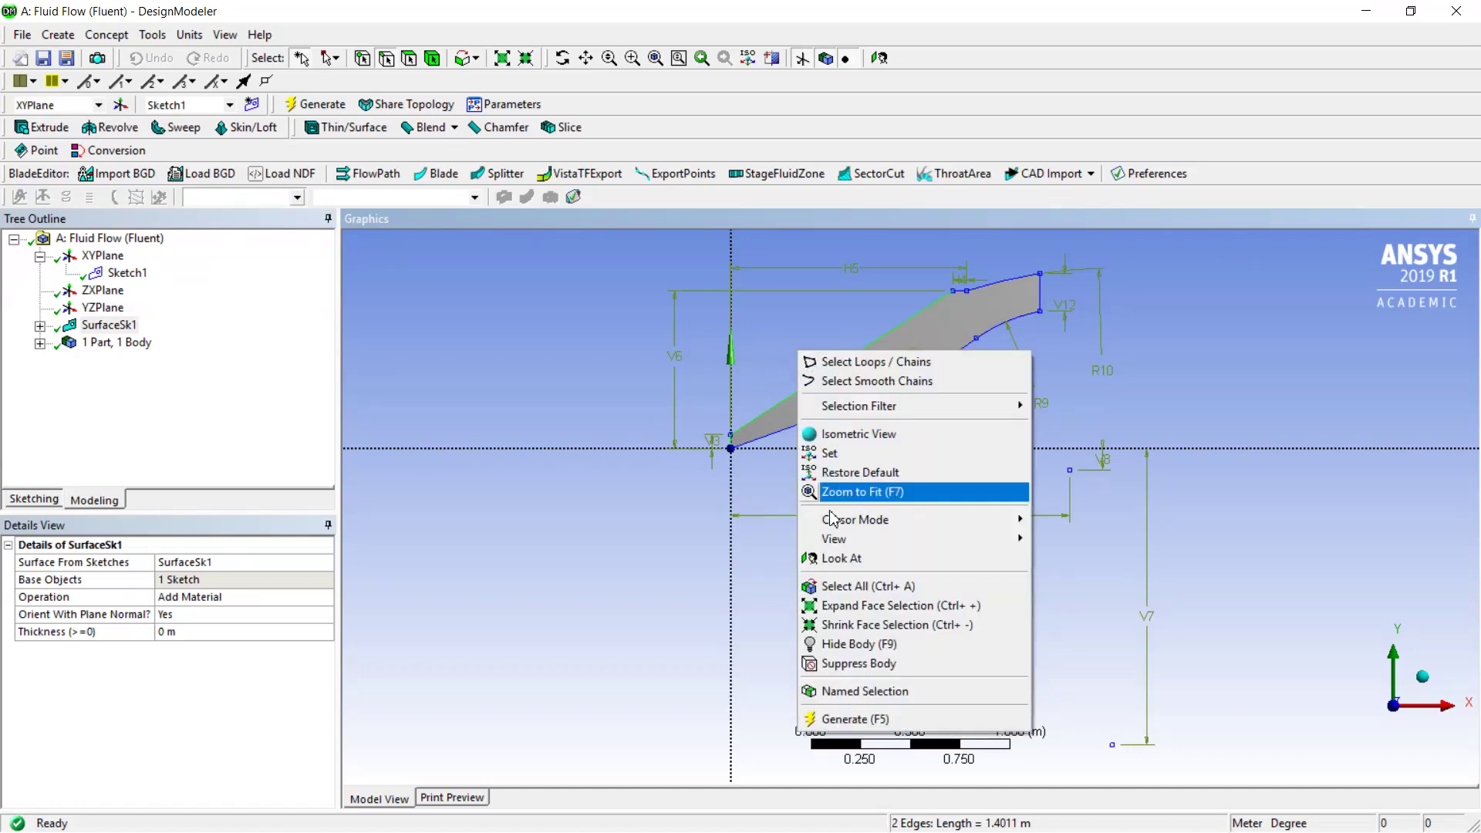
left_click(857, 691)
scroll(768, 386, "up", 3)
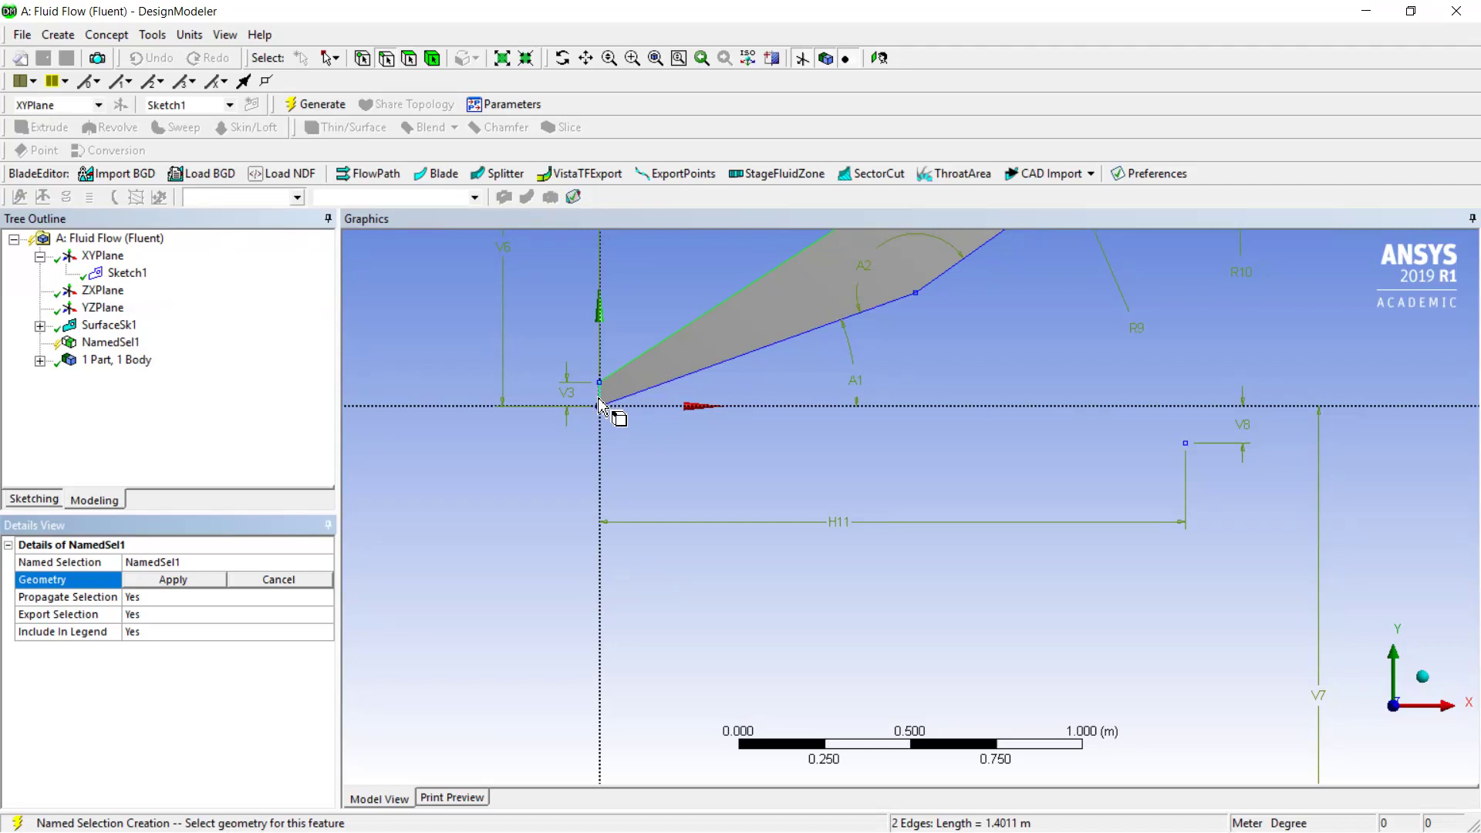
left_click(180, 562)
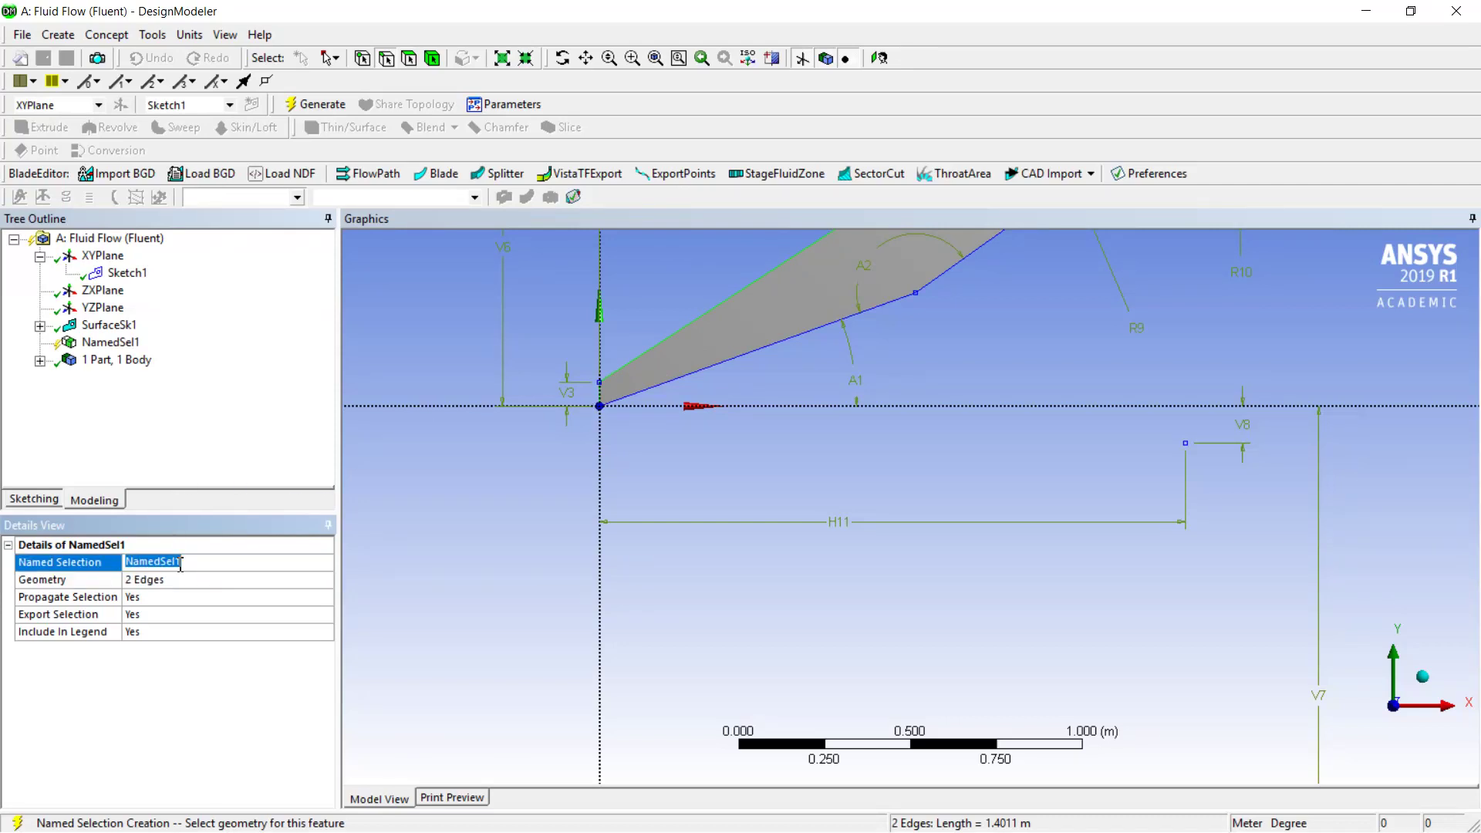
type("inlet")
key("Return")
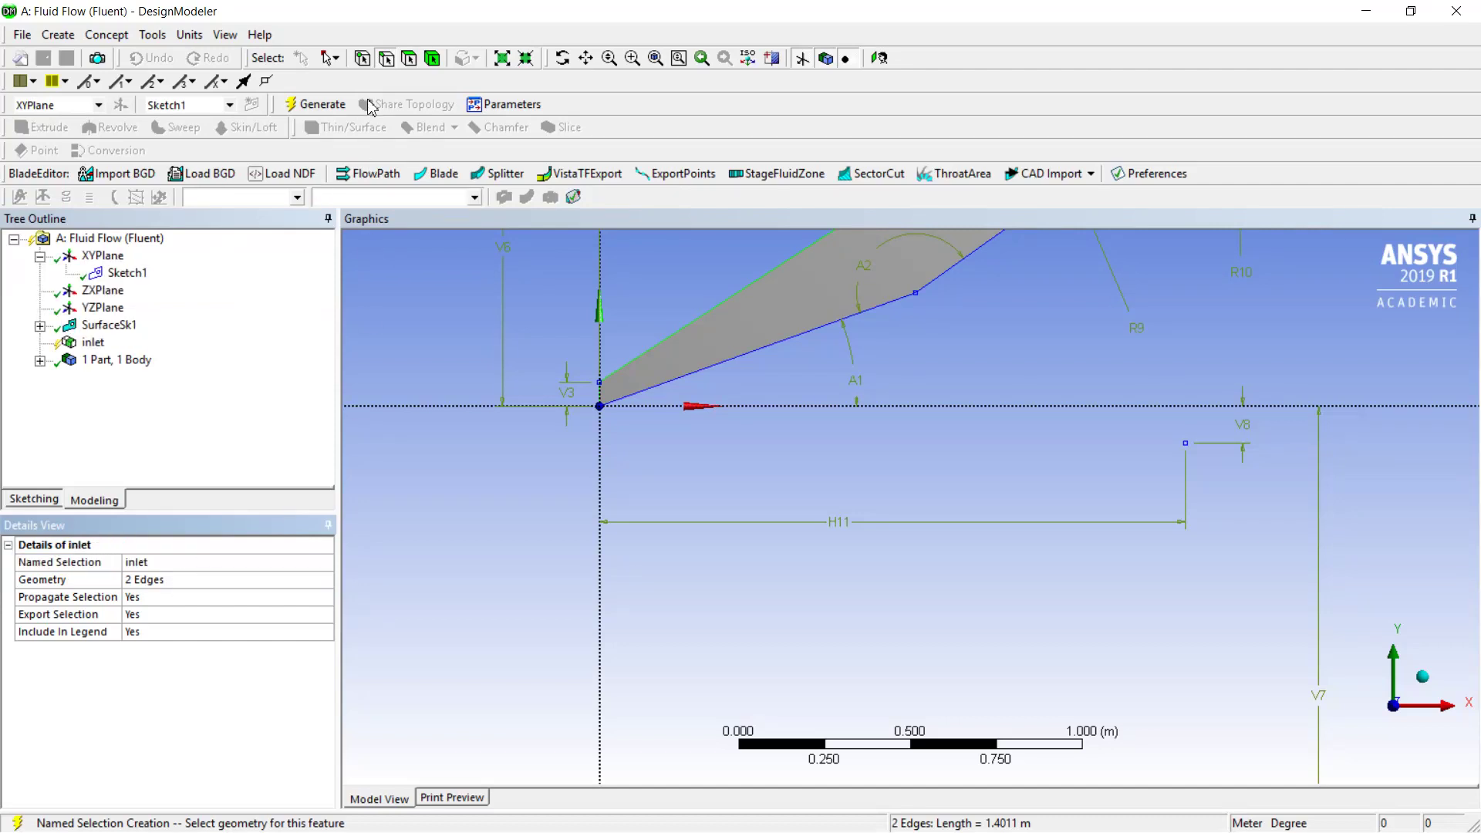
left_click(316, 104)
Create and generate a named selection called stream from the short horizontal edge on the upper boundary, between the sloped edge and the arc.
scroll(532, 414, "up", 1)
scroll(529, 405, "down", 5)
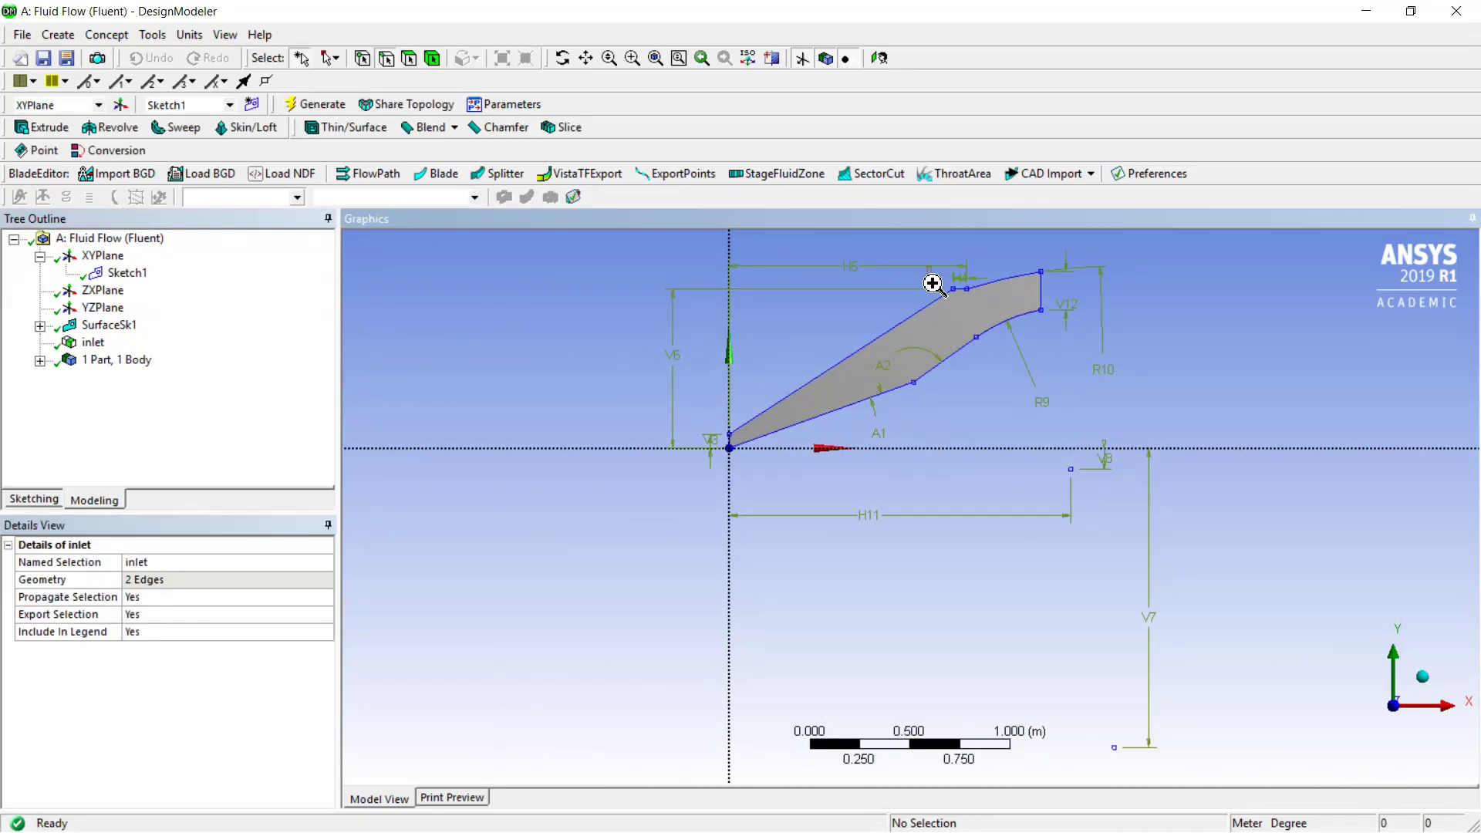
scroll(973, 312, "up", 10)
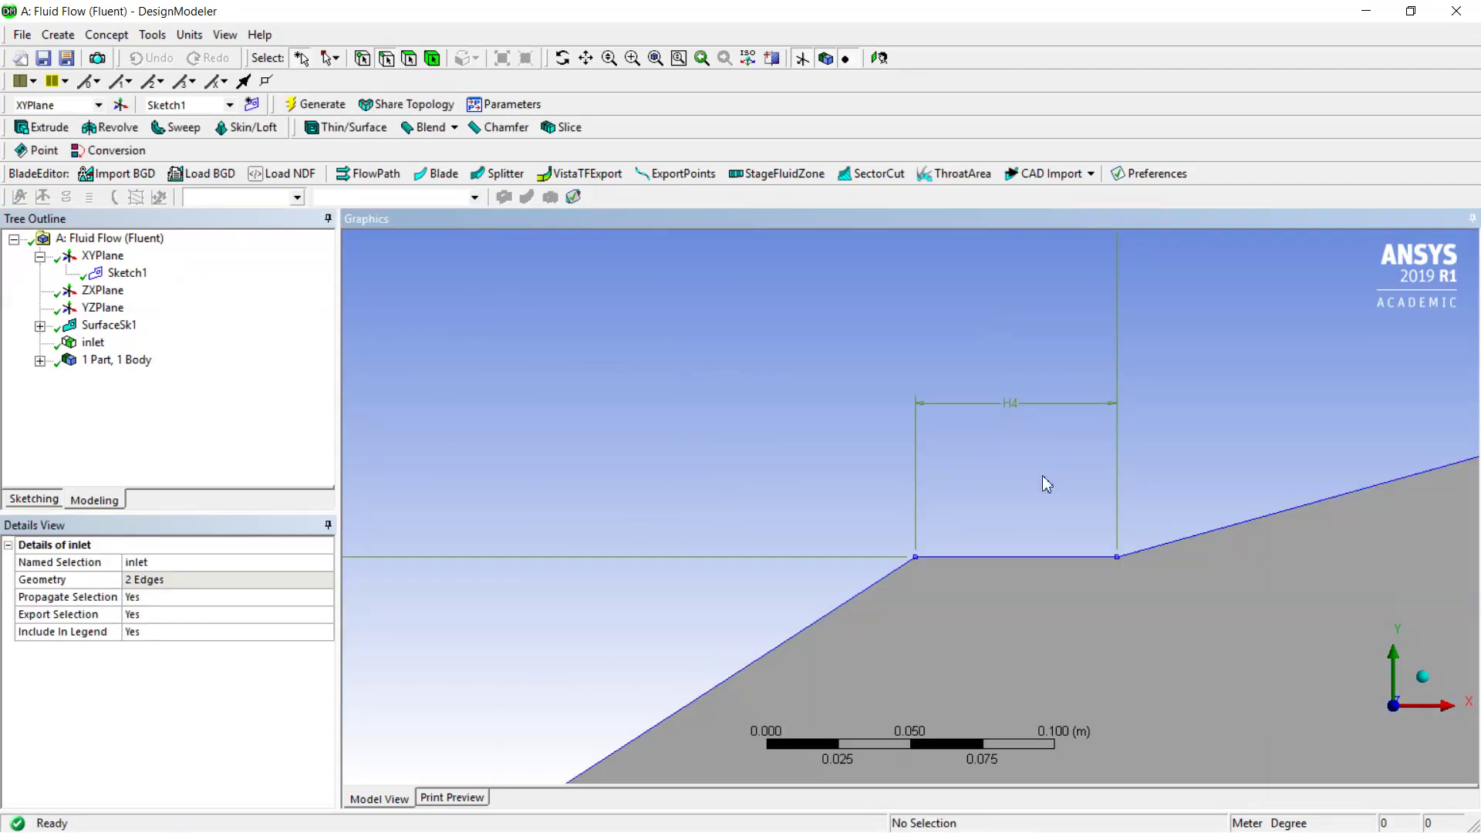
left_click(1010, 560)
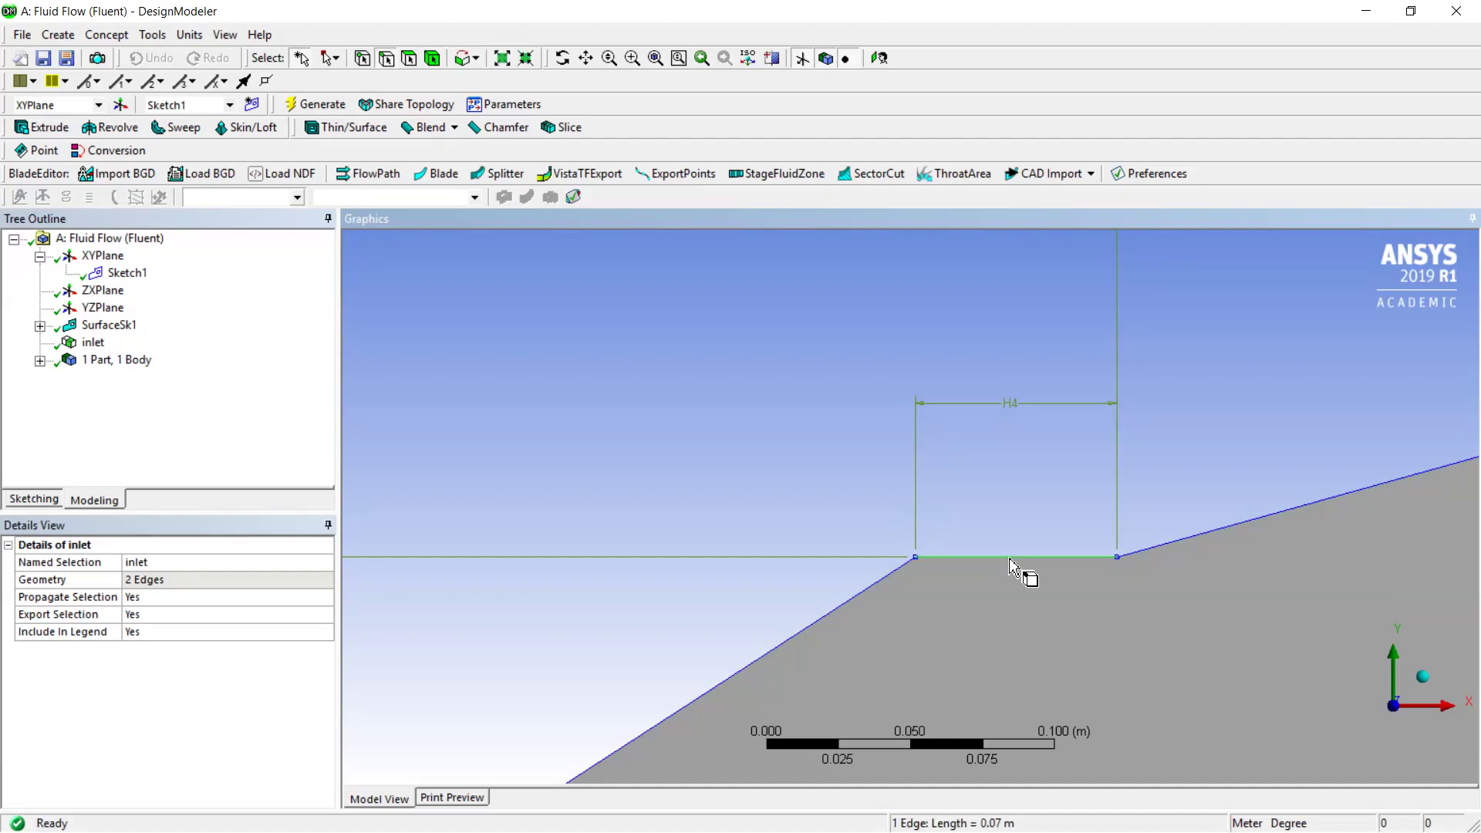
right_click(1011, 562)
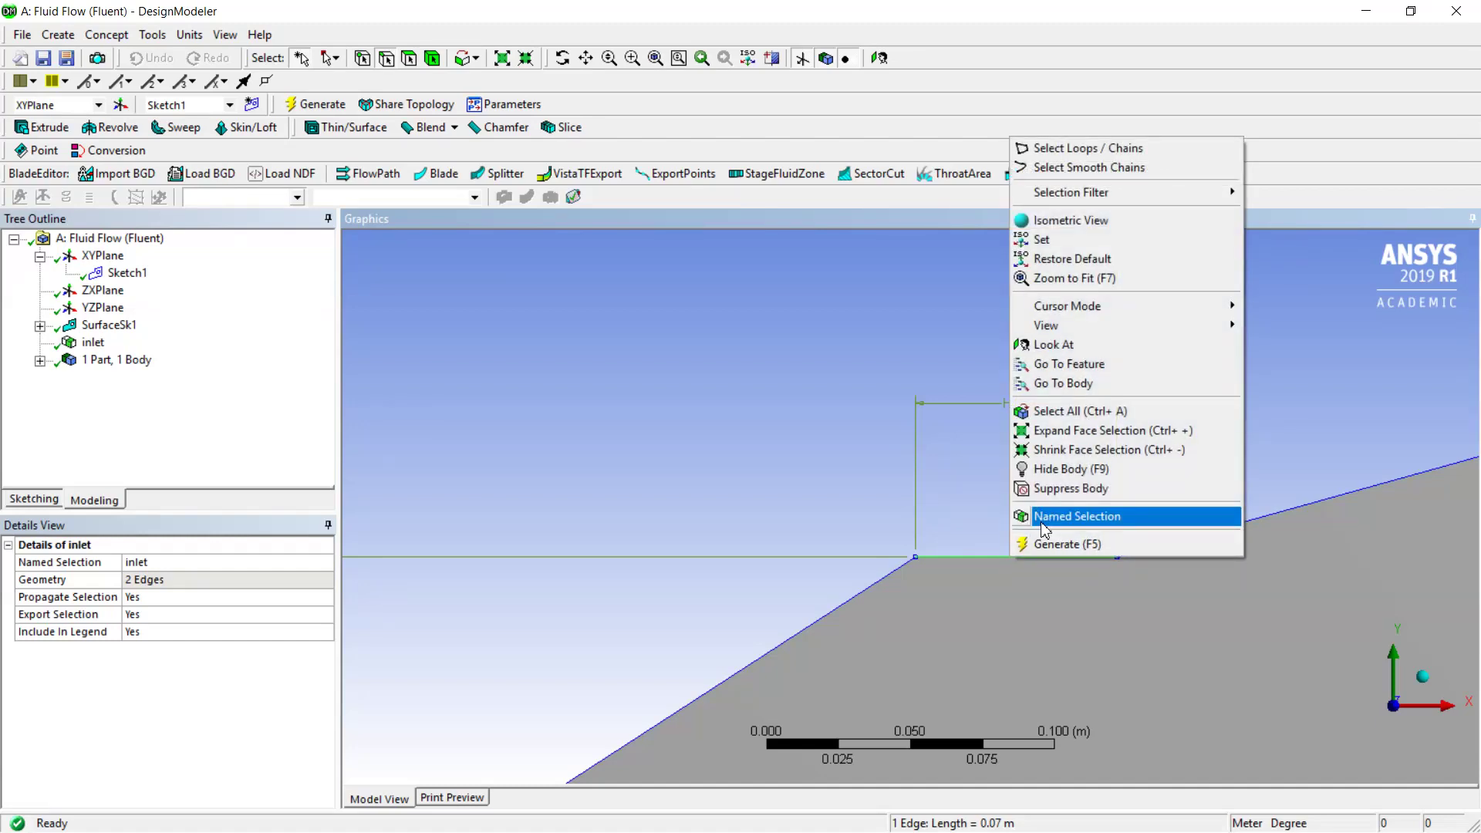
left_click(1042, 514)
left_click(189, 579)
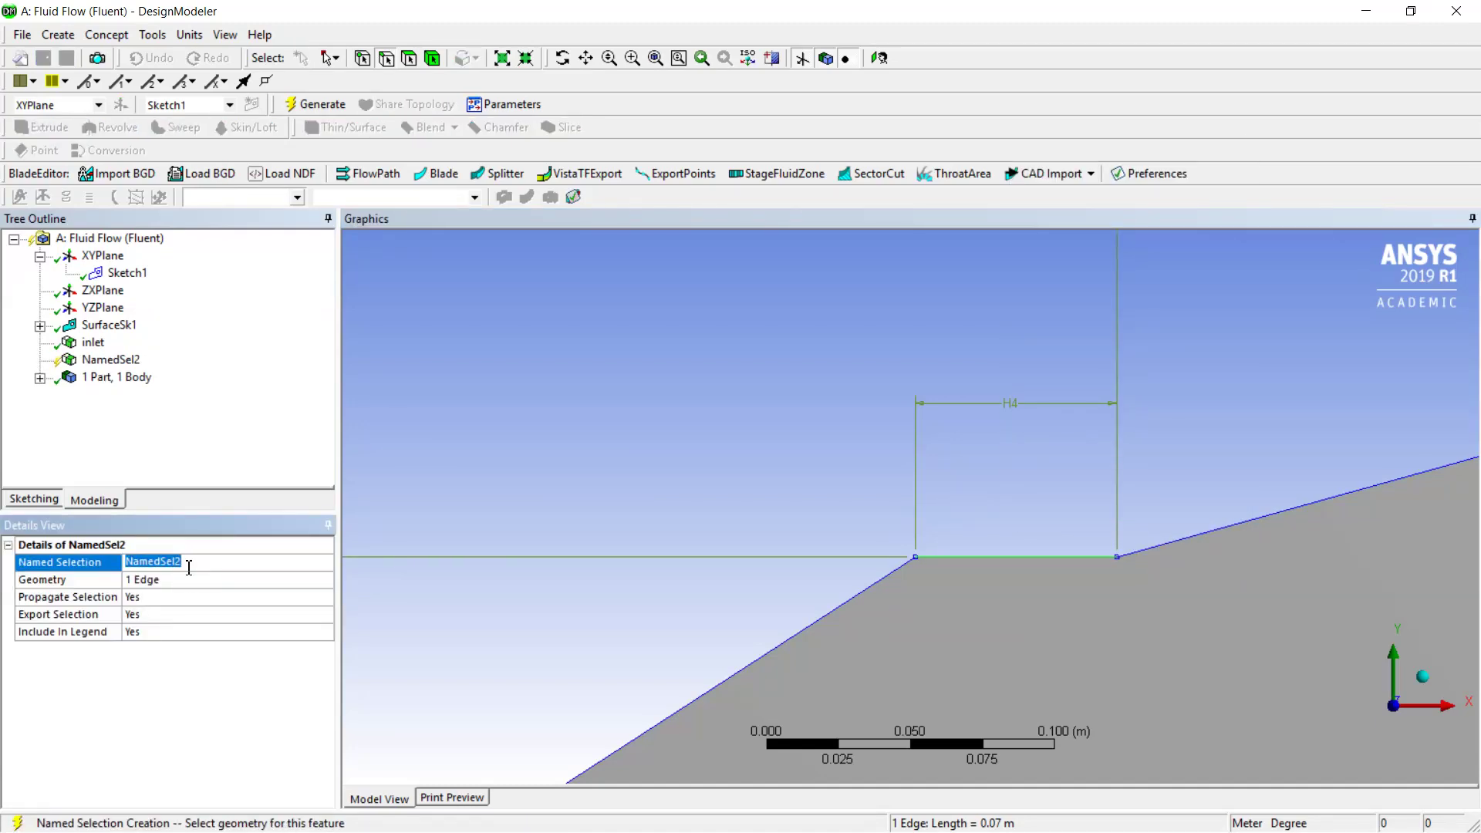
type("stream")
key("Return")
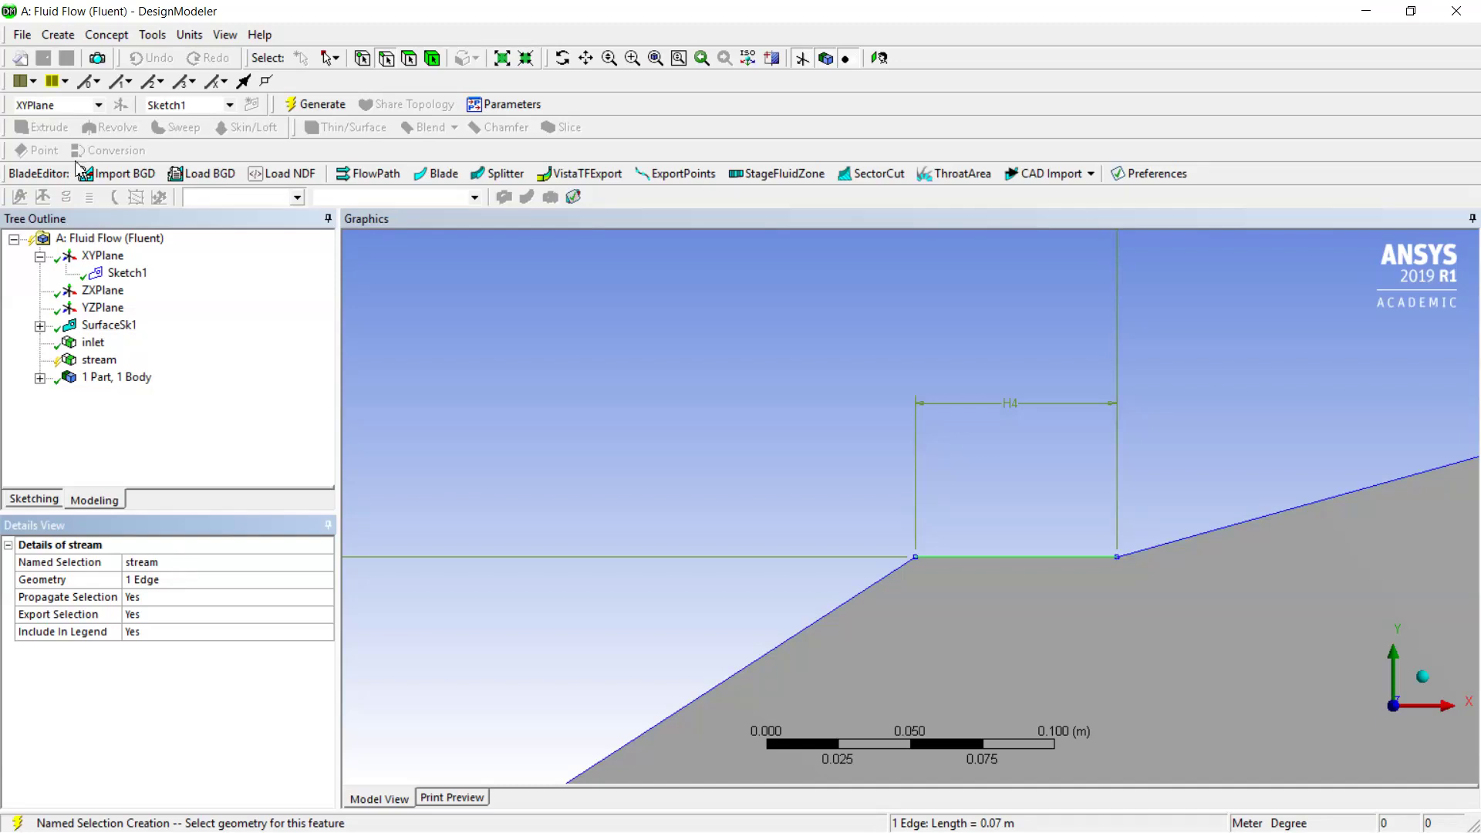
left_click(316, 104)
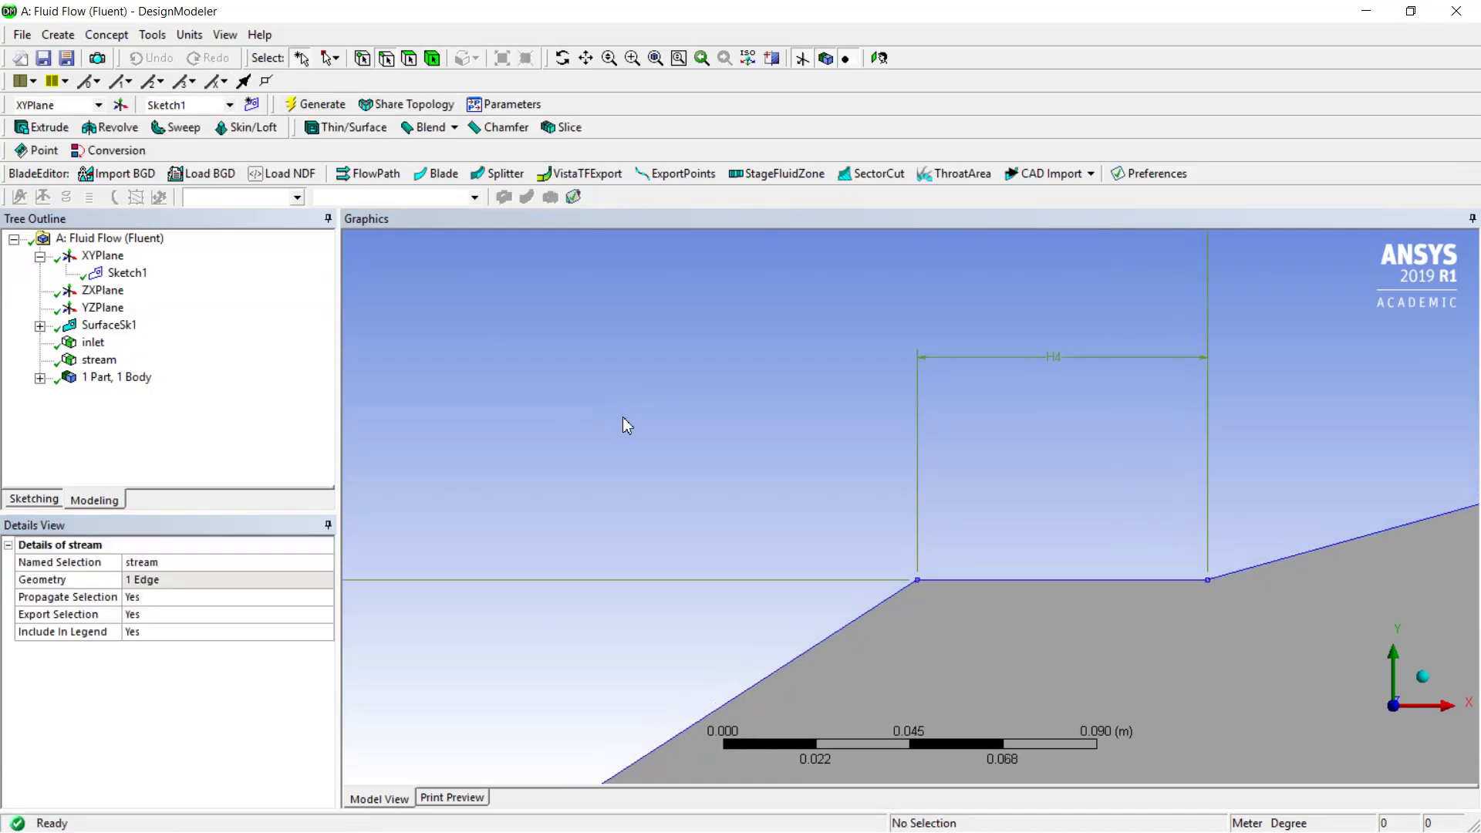
Create and generate a named selection called out from the vertical edge joining the two arcs.
scroll(631, 410, "down", 8)
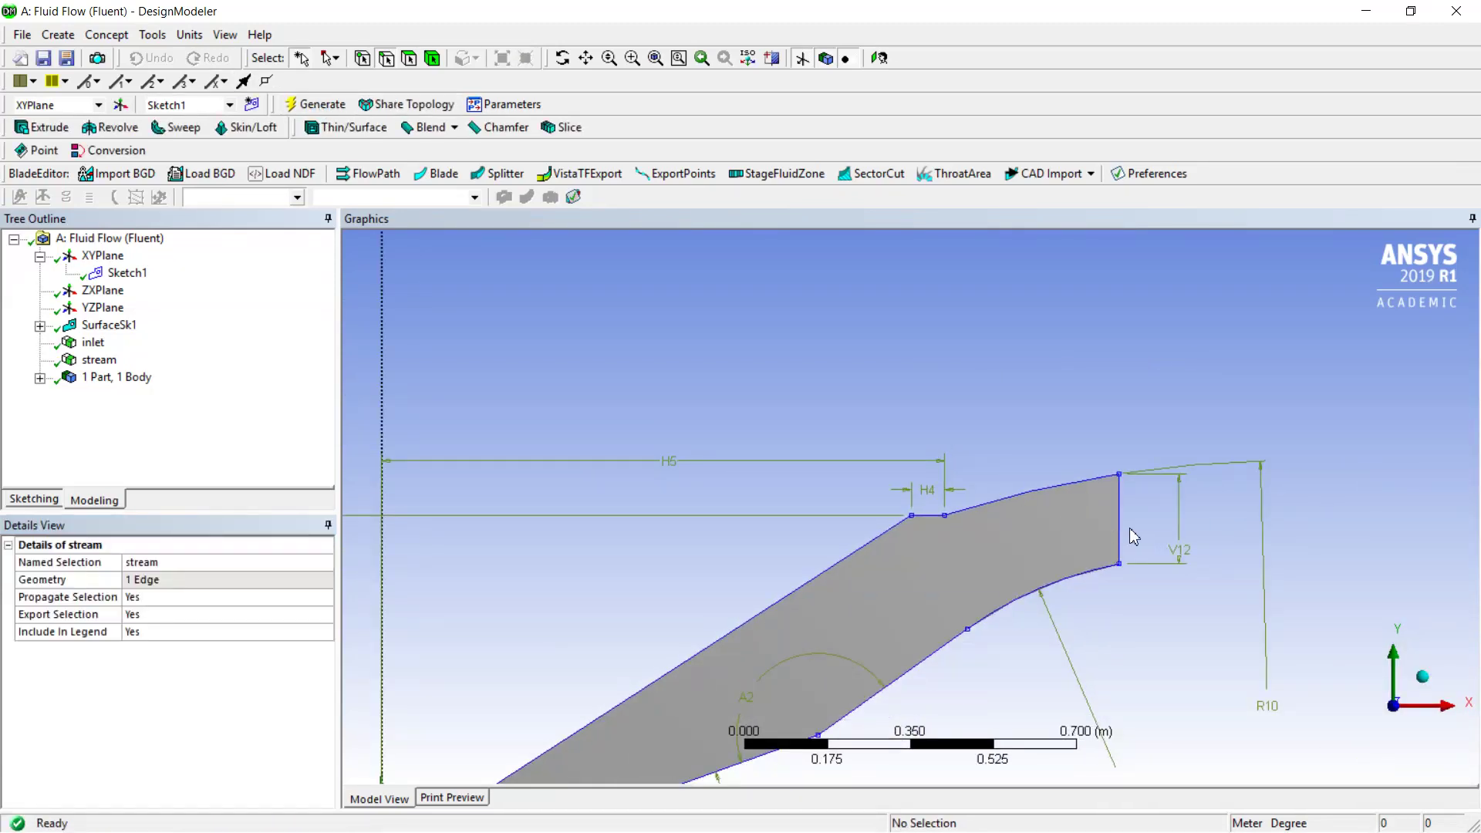
left_click(1121, 535)
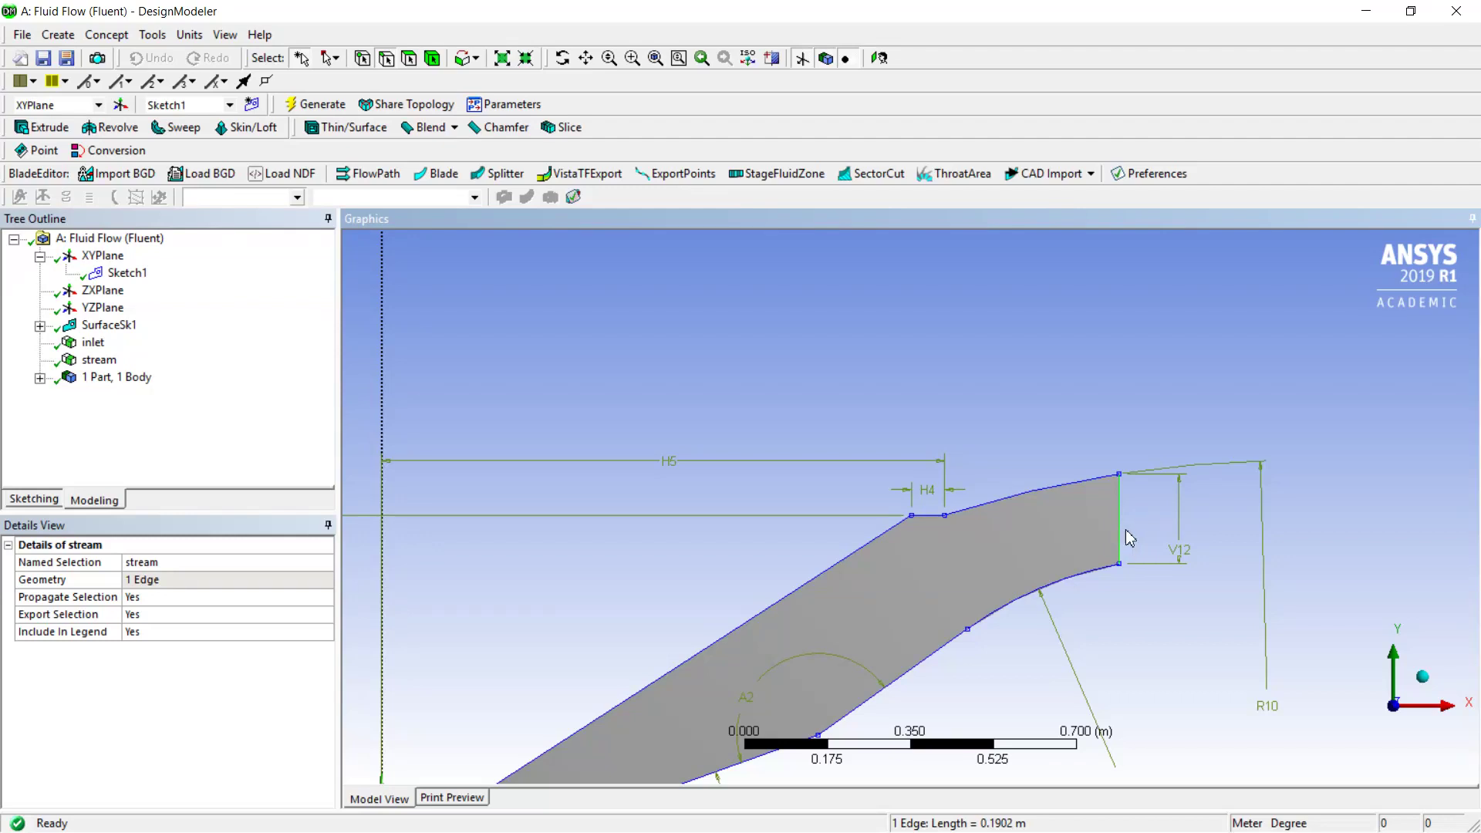
right_click(1128, 535)
left_click(1157, 489)
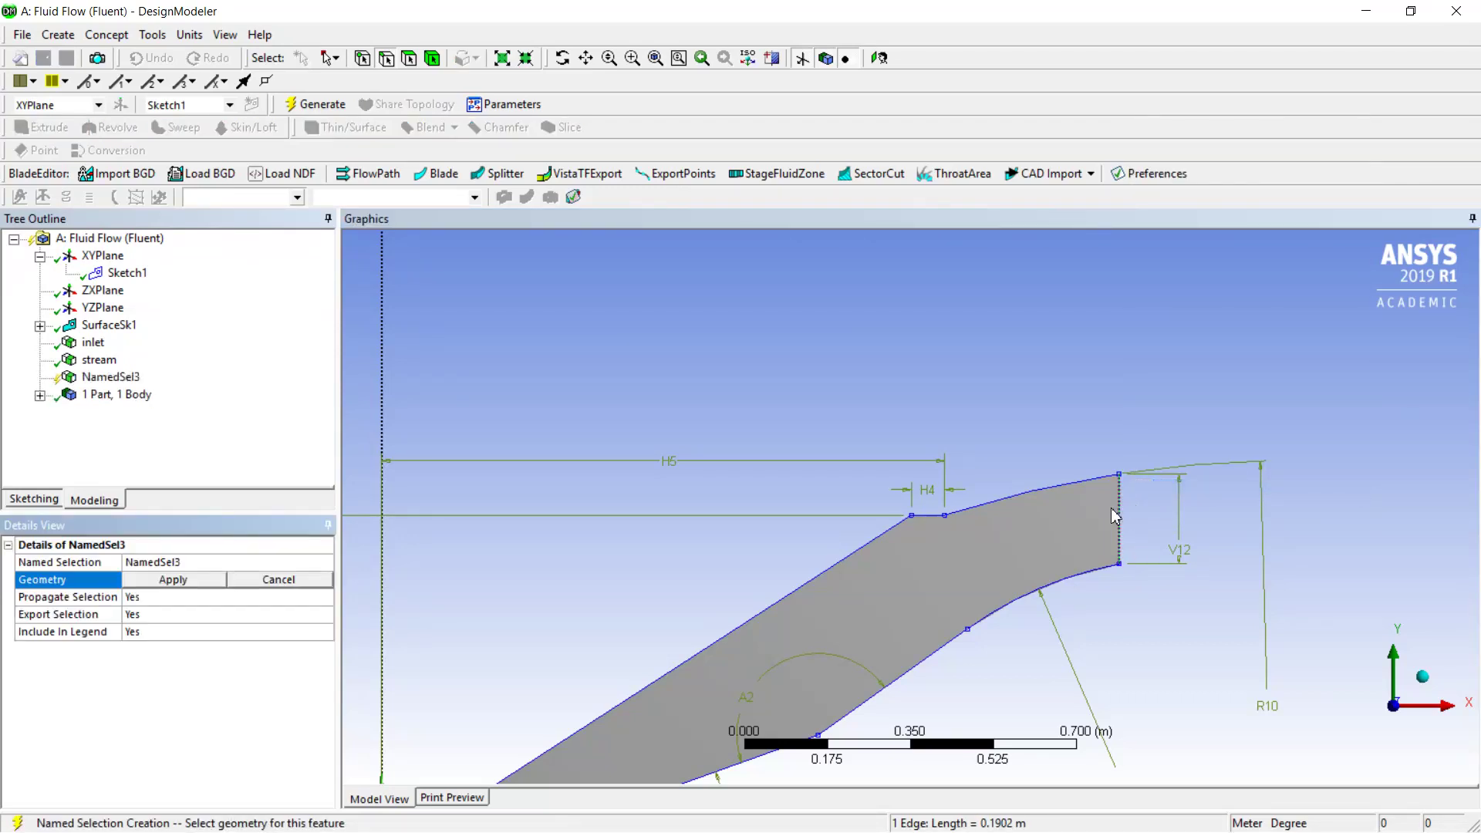
left_click(303, 561)
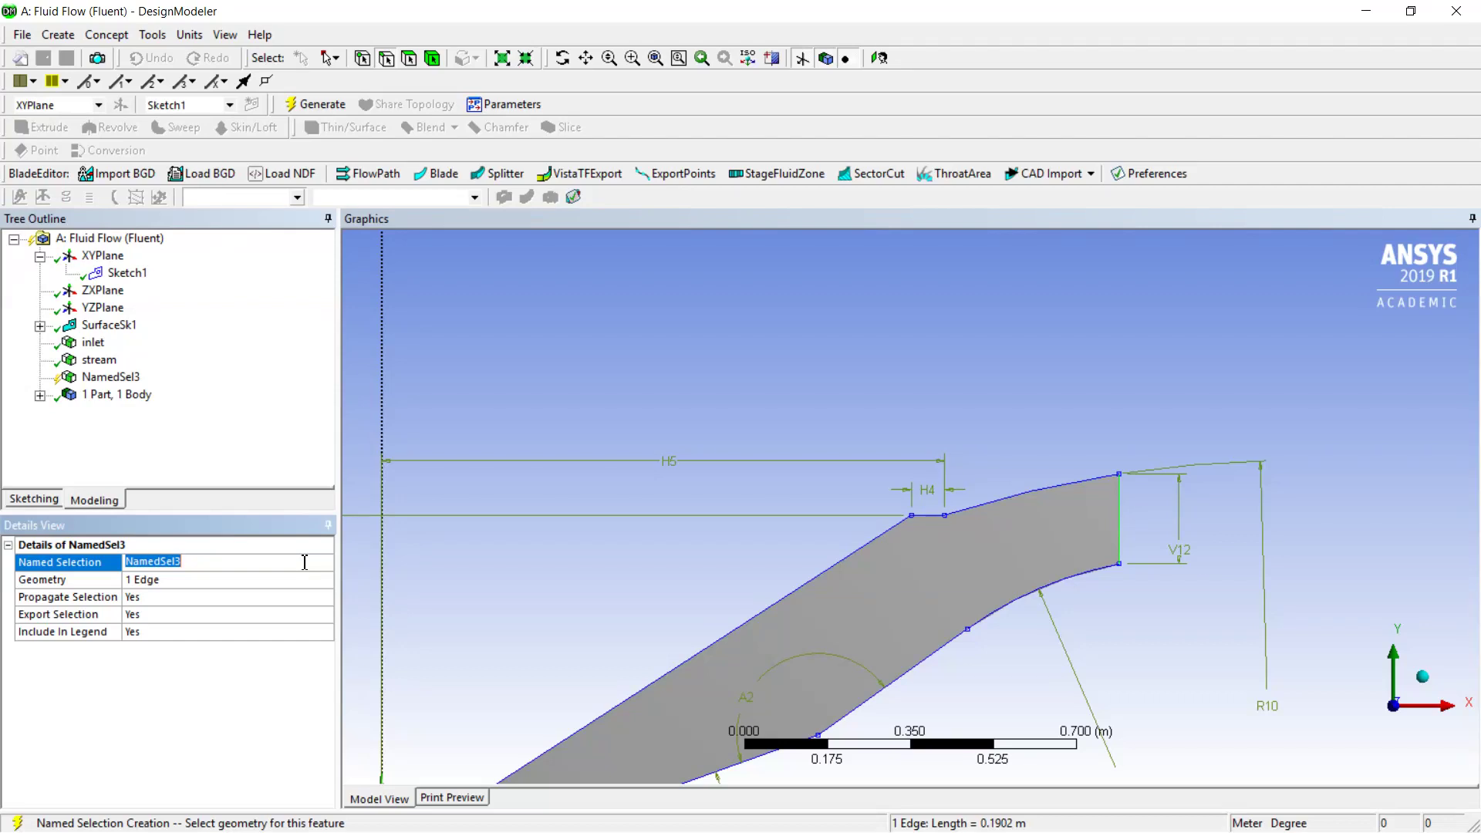
type("out")
key("Return")
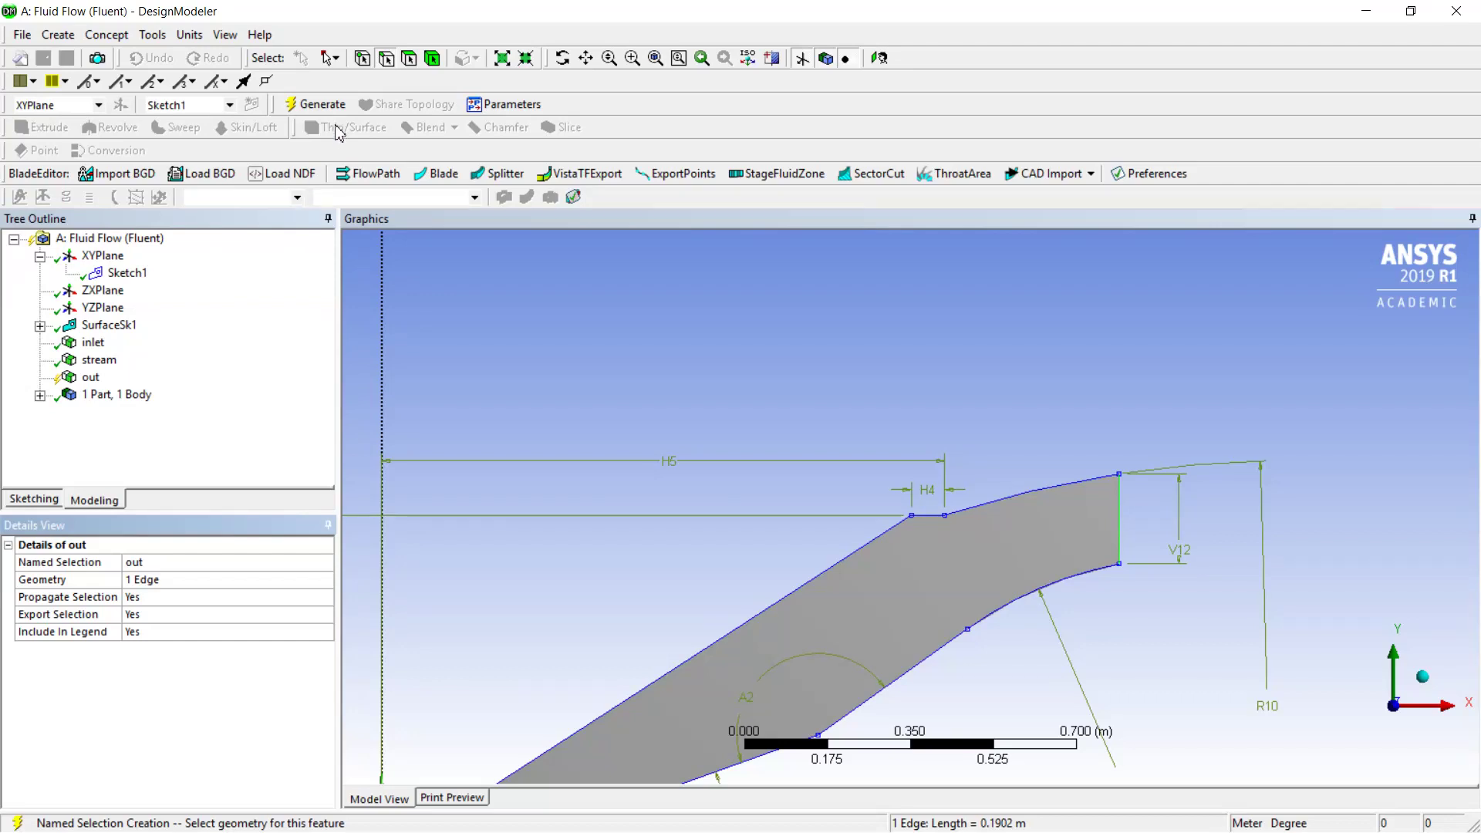
Create and generate a named selection called wall from the upper arc, the lower arc and the two lower sloped edges.
scroll(749, 417, "down", 3)
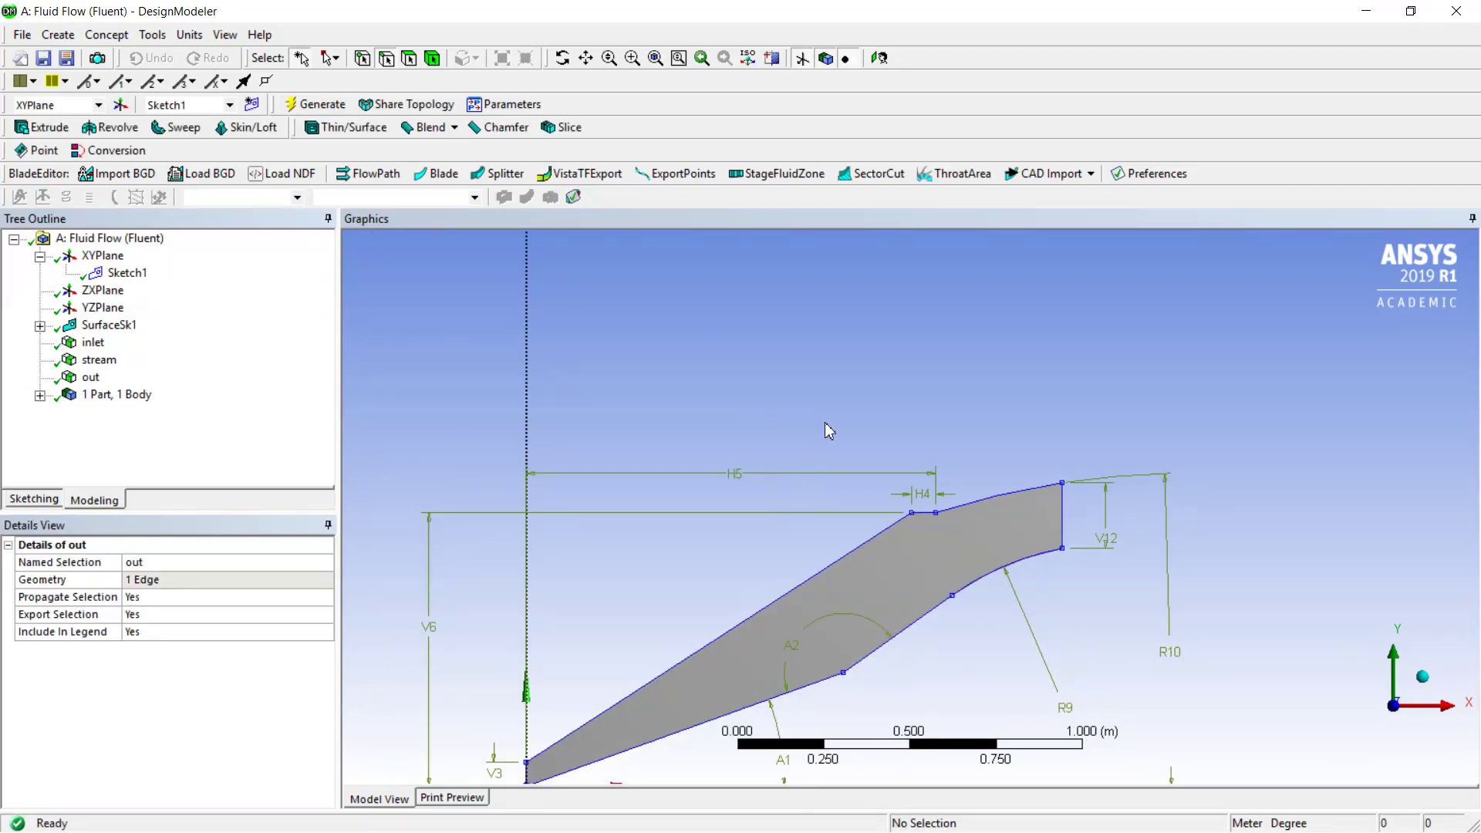
left_click(994, 500)
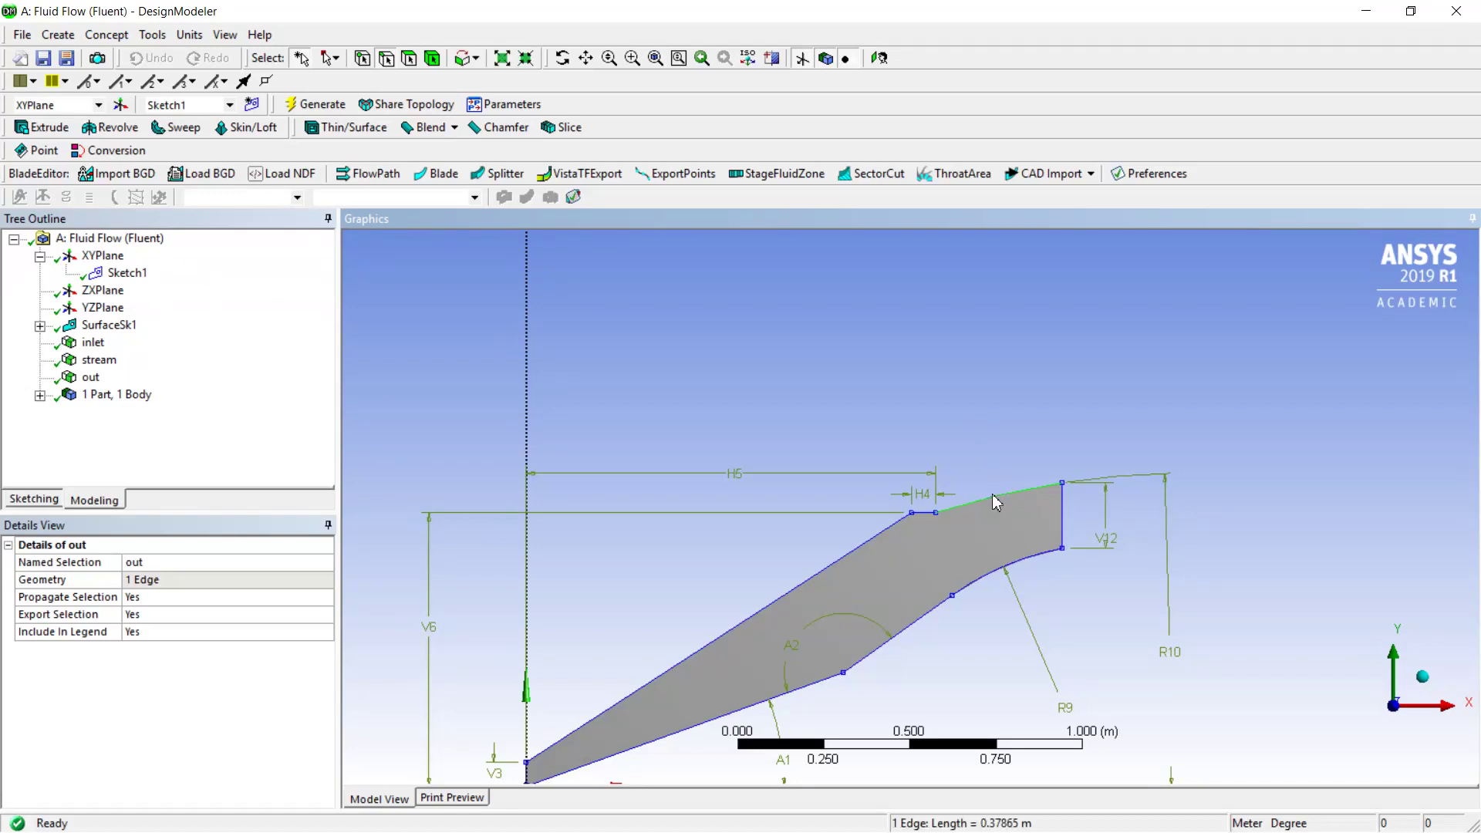
left_click(994, 575, "ctrl")
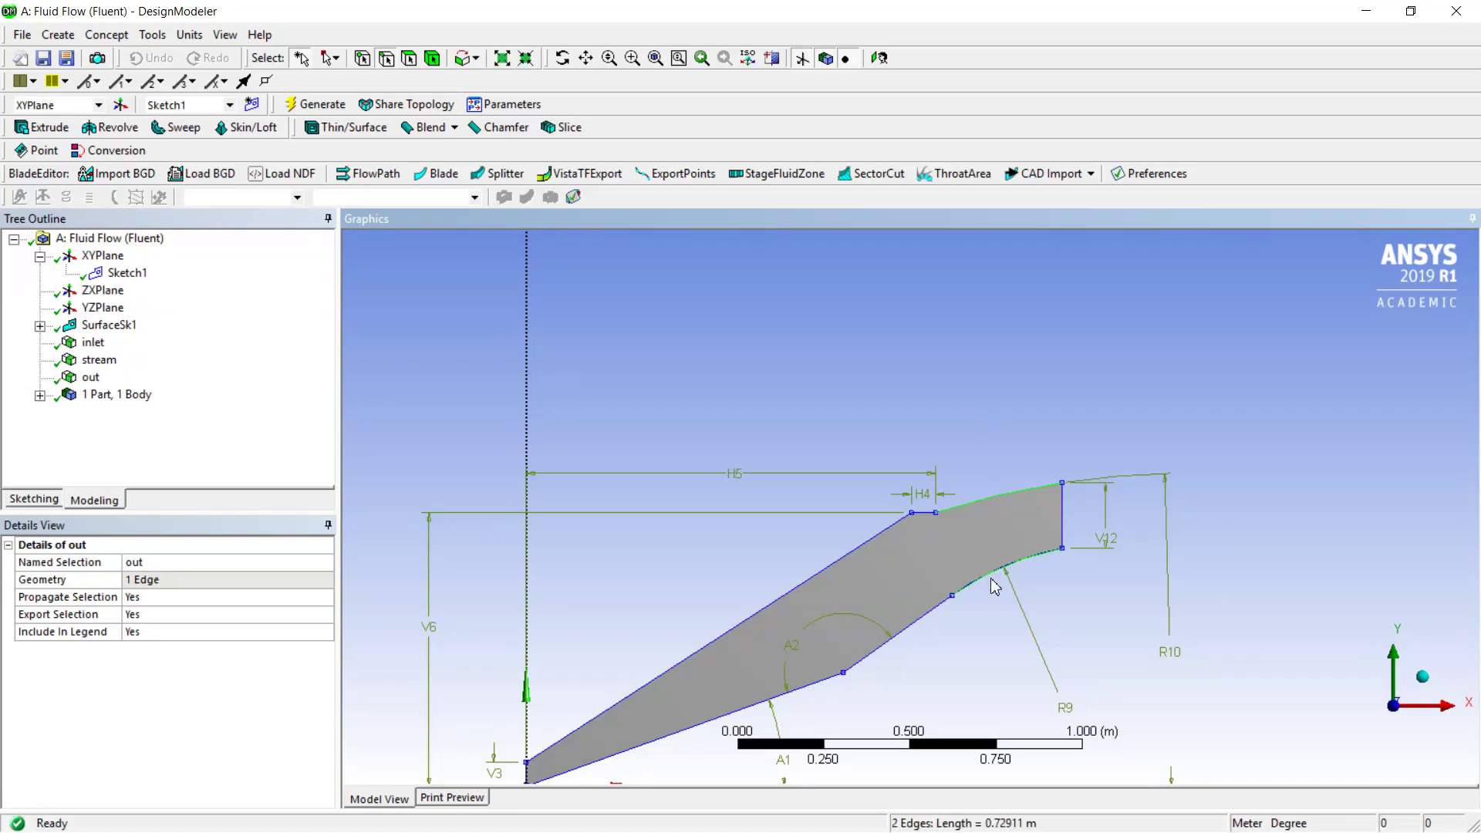
left_click(917, 617, "ctrl")
left_click(836, 675, "ctrl")
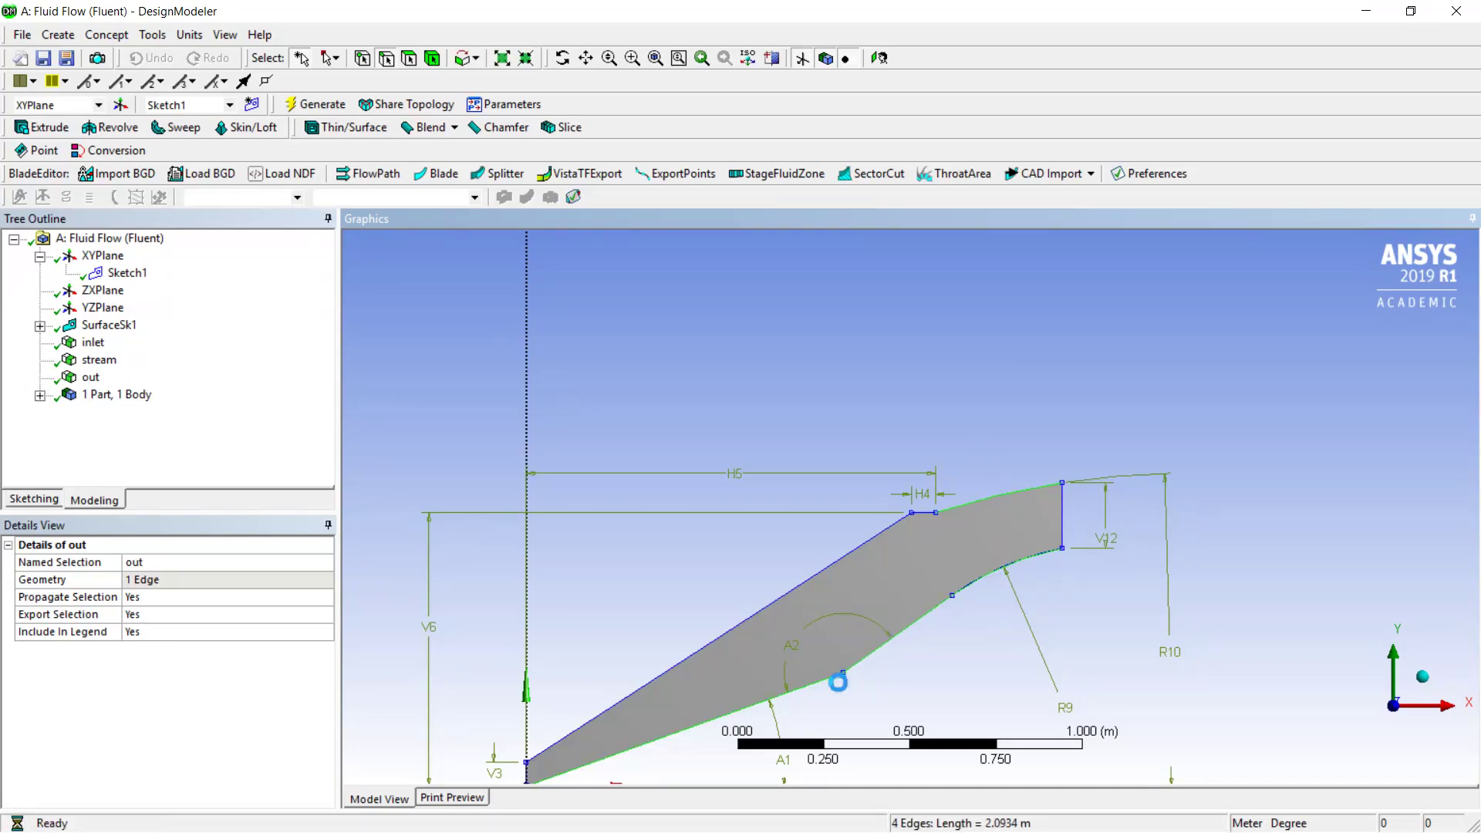
right_click(951, 645)
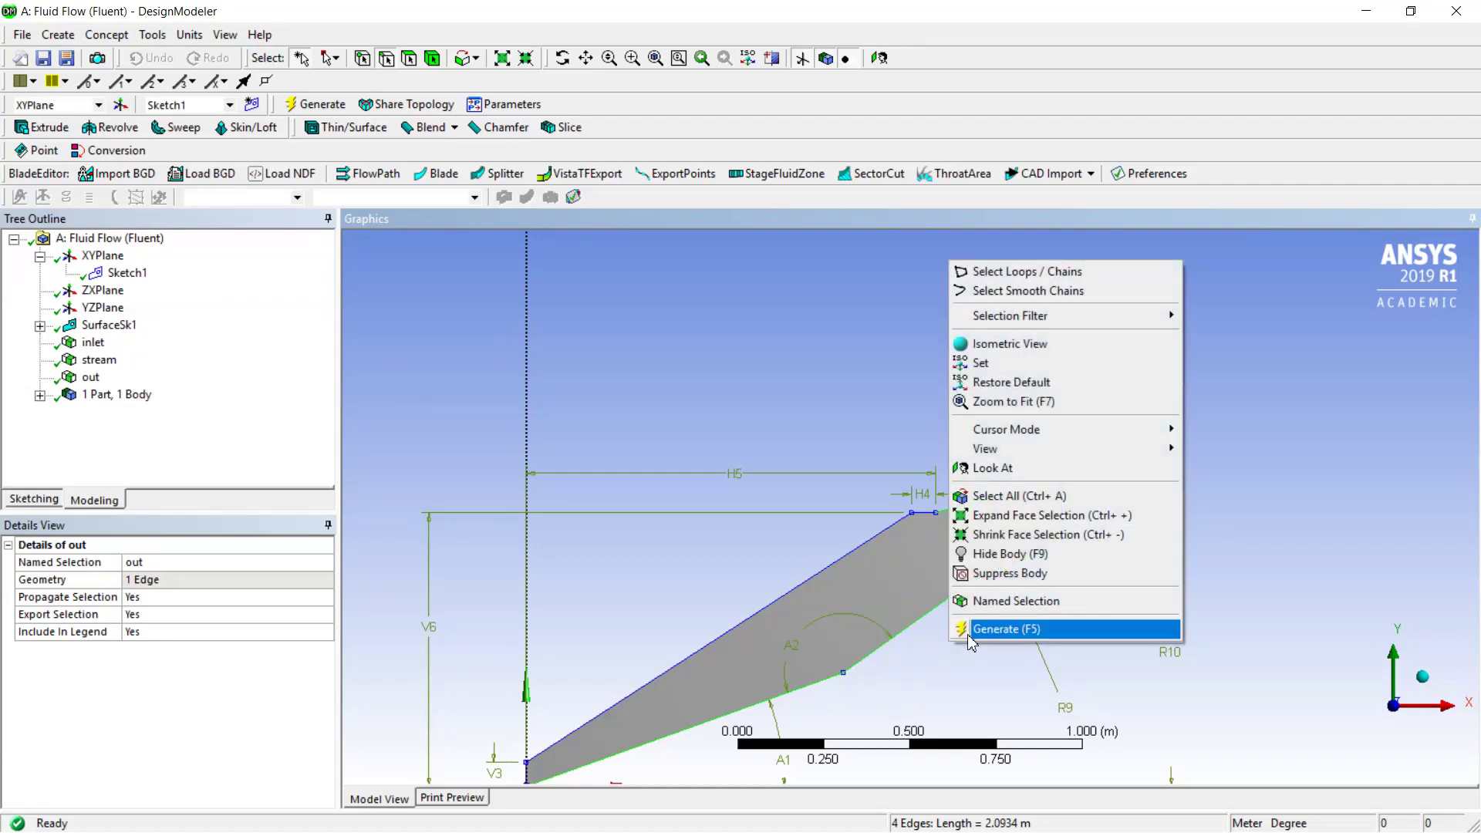
left_click(995, 600)
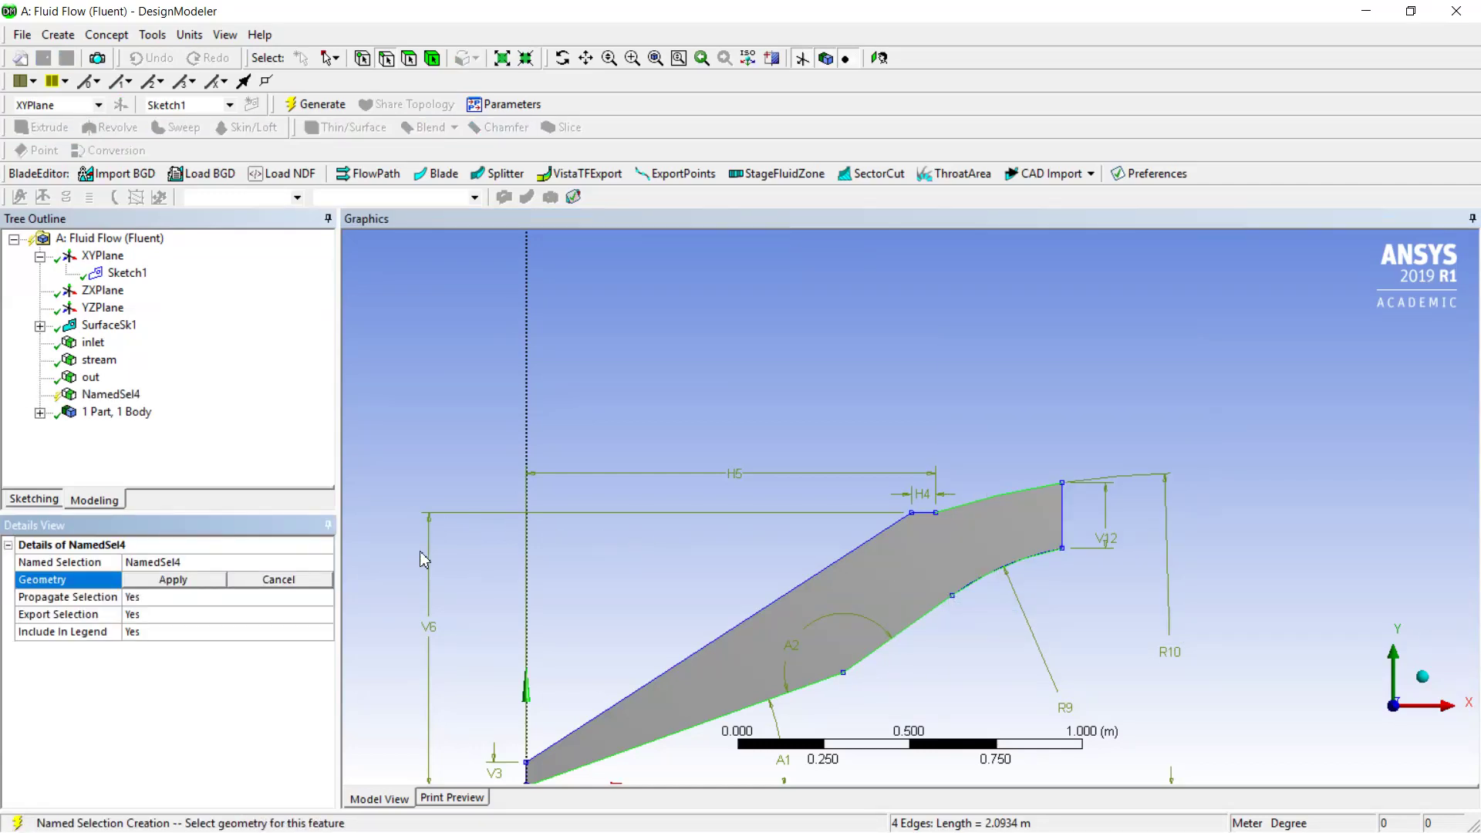
left_click(140, 562)
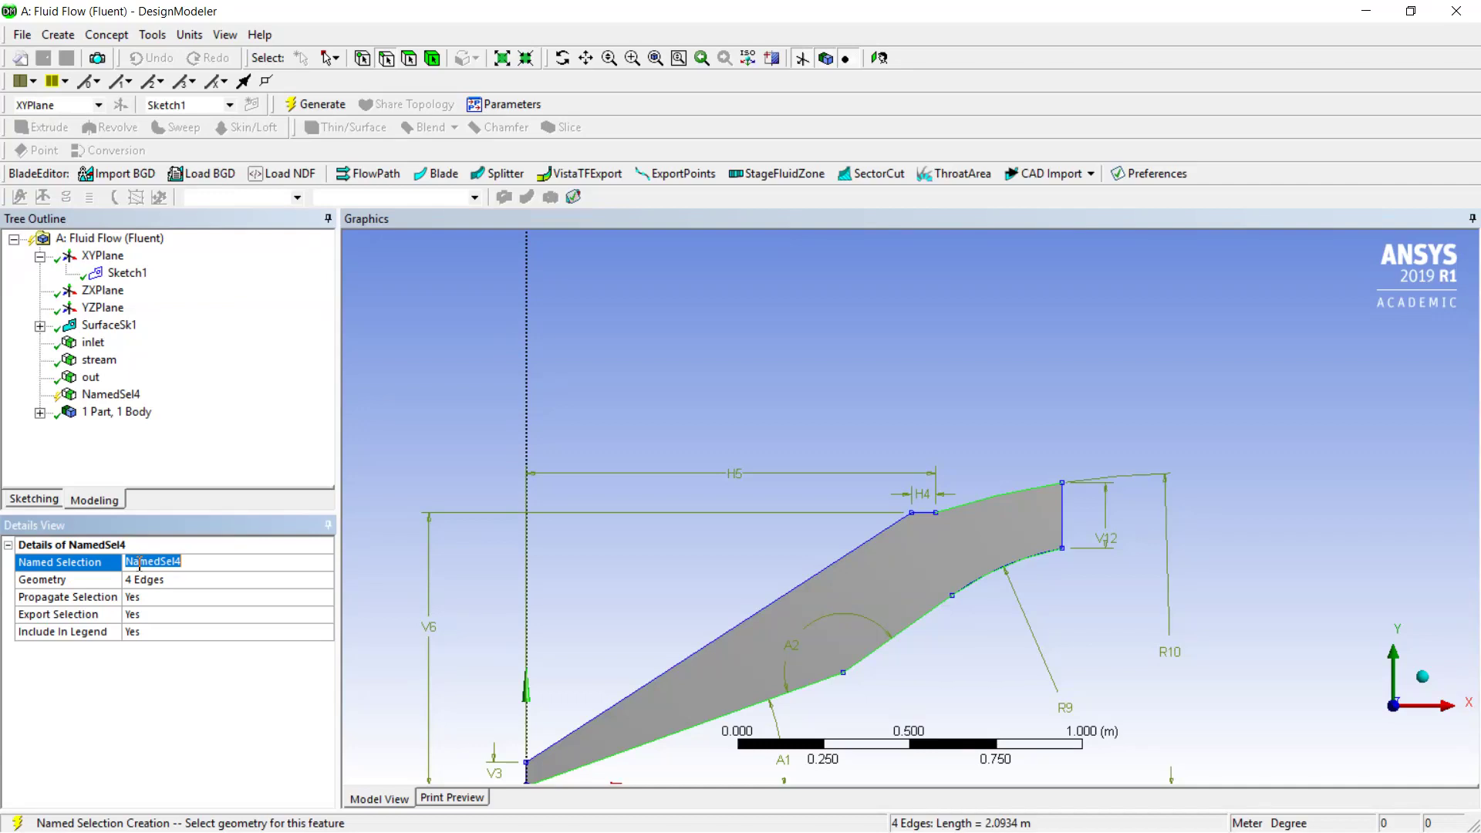
type("wall")
key("Return")
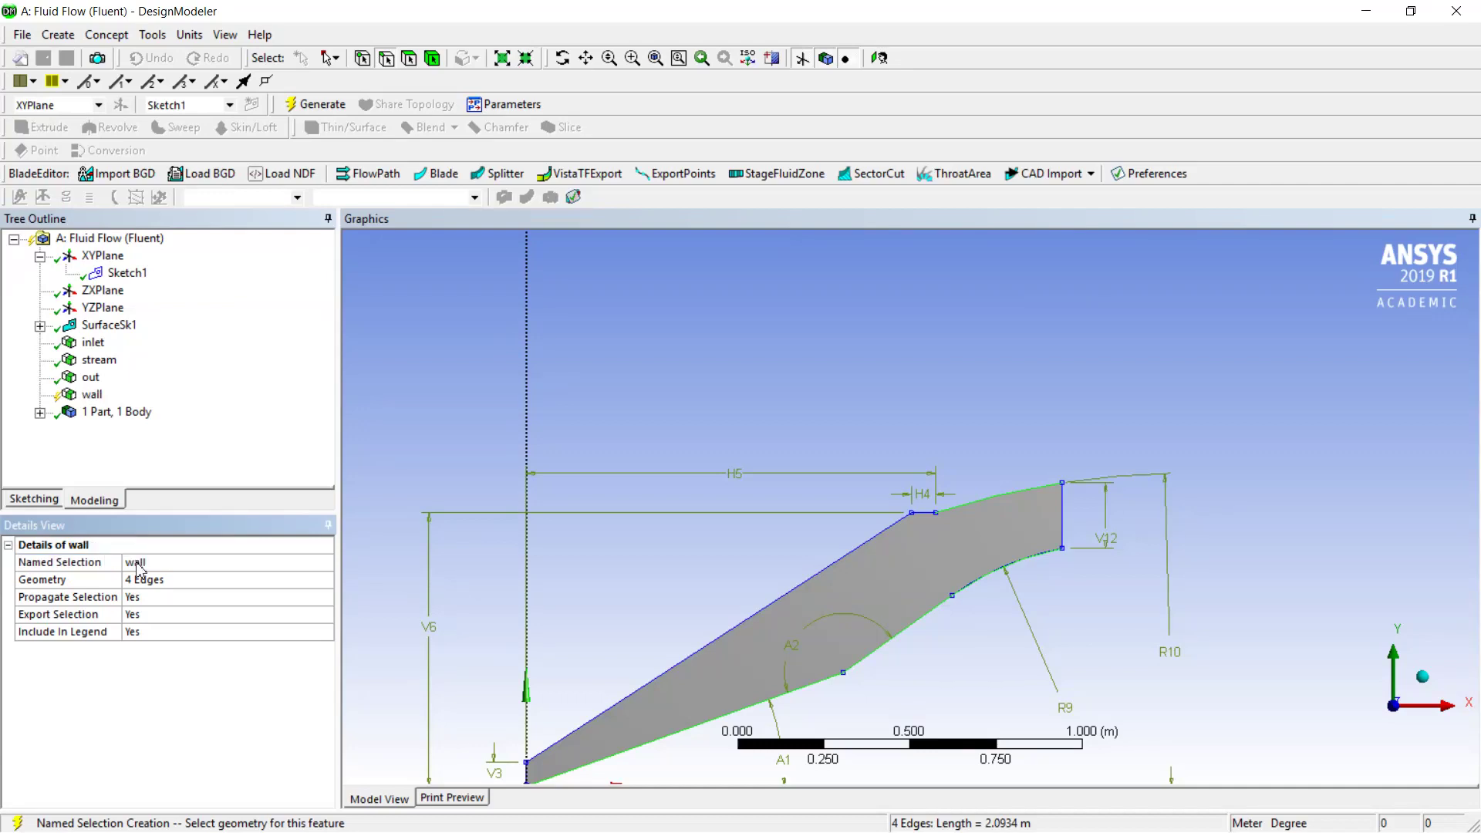
left_click(324, 111)
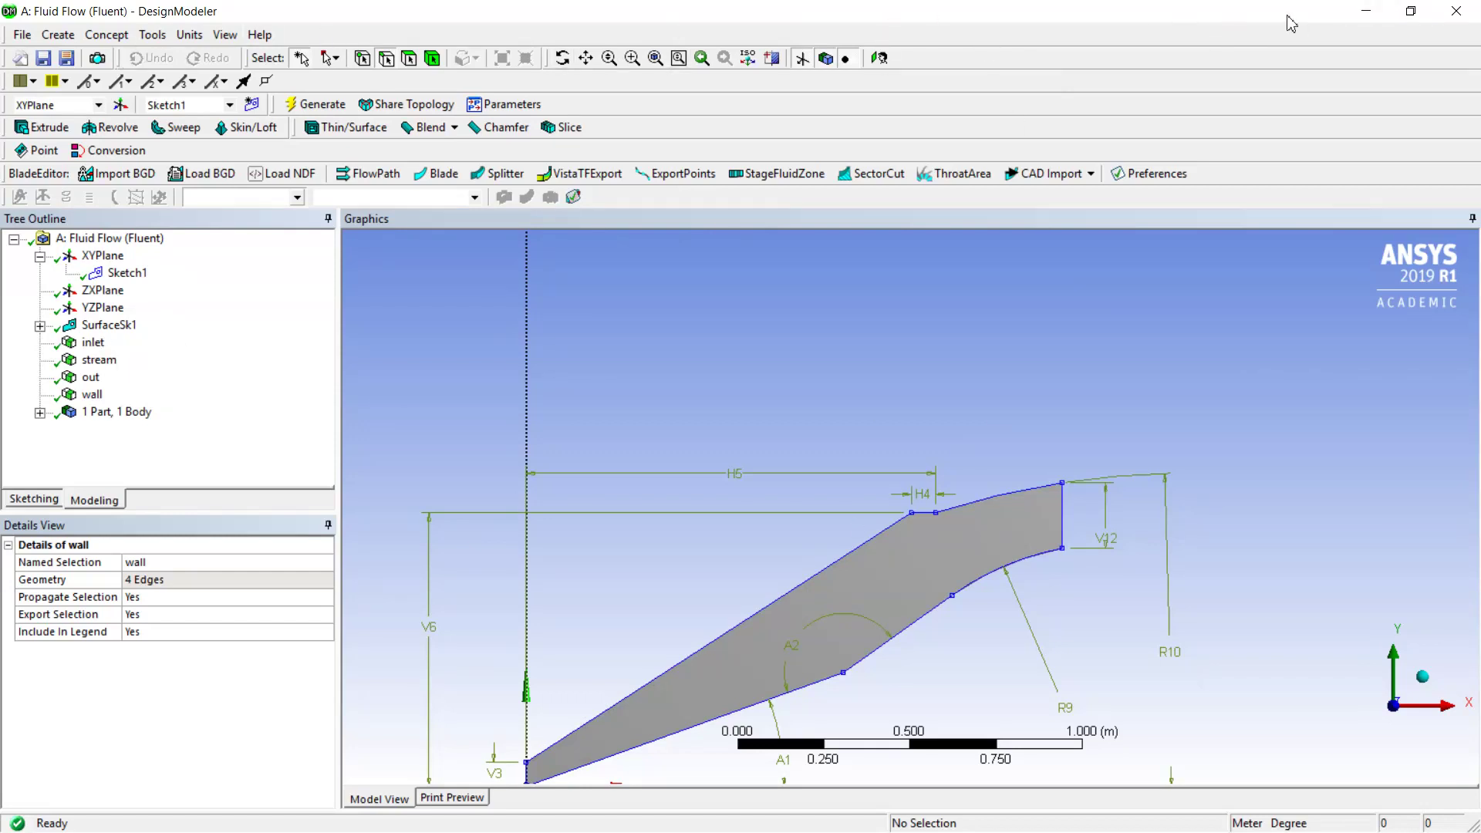
Close DesignModeler and open the Mesh cell of the Fluid Flow (Fluent) system for editing in Meshing.
left_click(1463, 14)
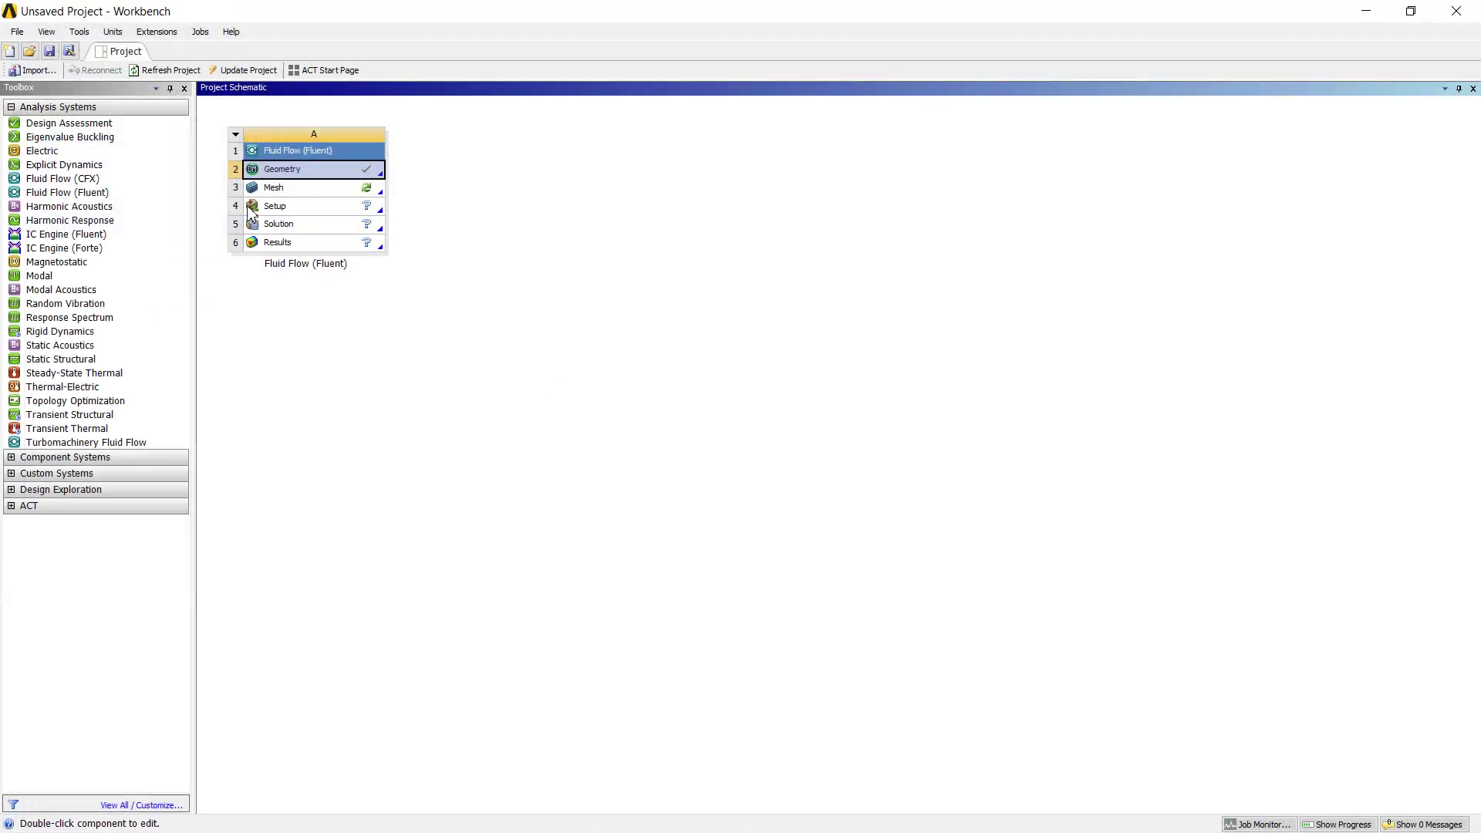
left_click(304, 189)
right_click(304, 190)
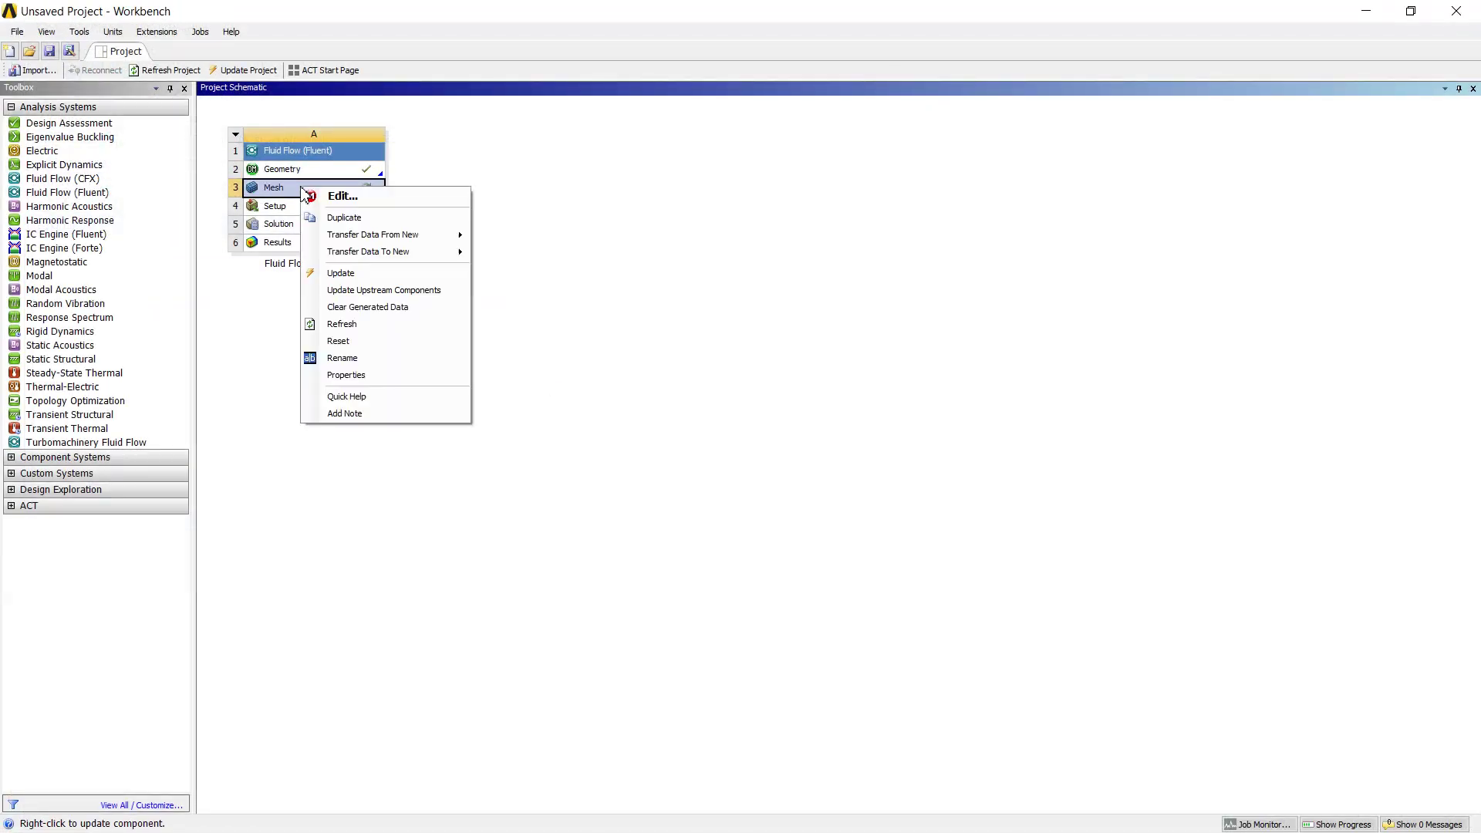
left_click(323, 197)
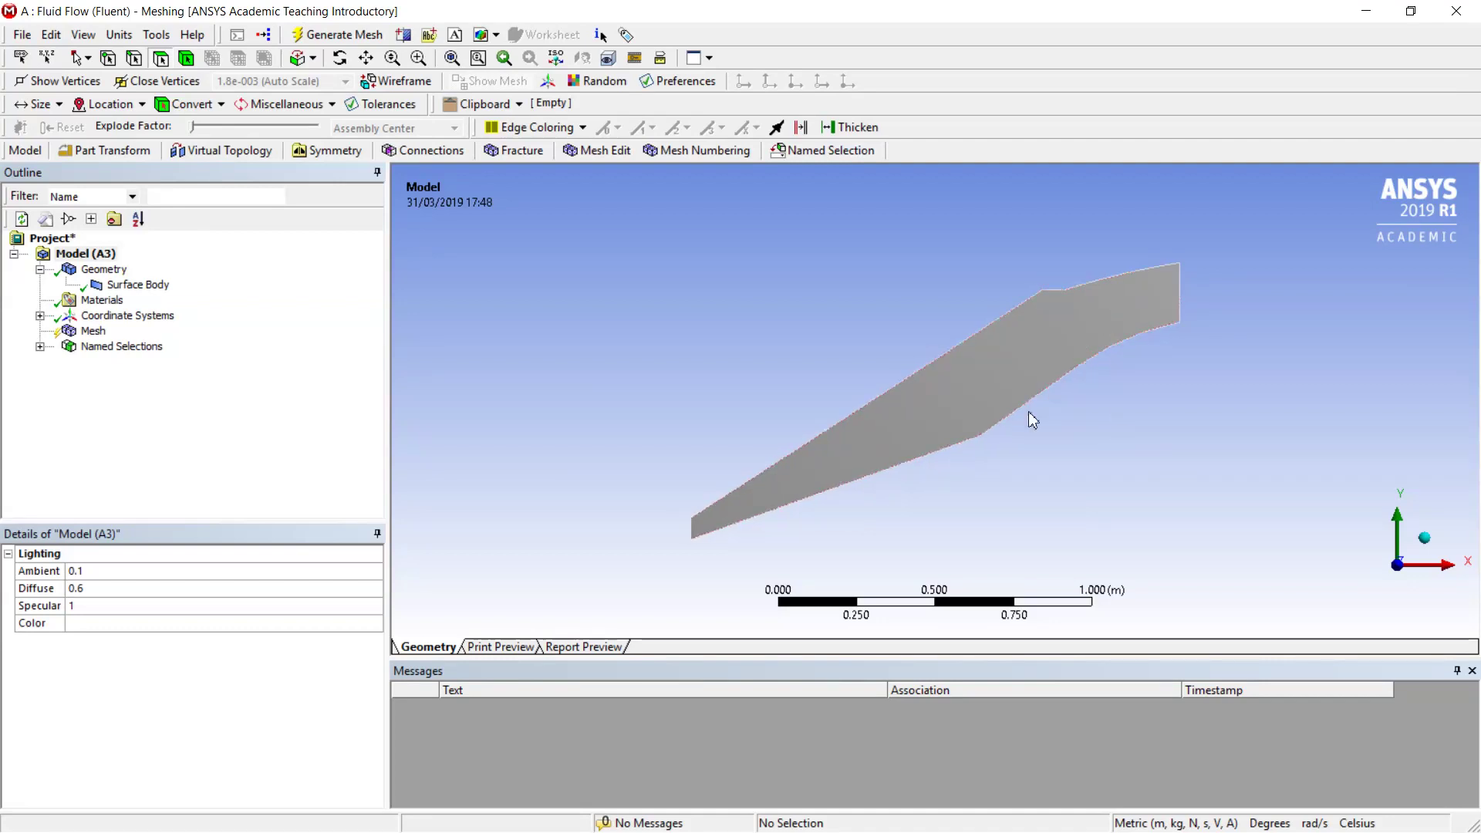
Insert a Face Meshing control under Mesh and apply it to the single surface face.
left_click_drag(916, 660, 892, 717)
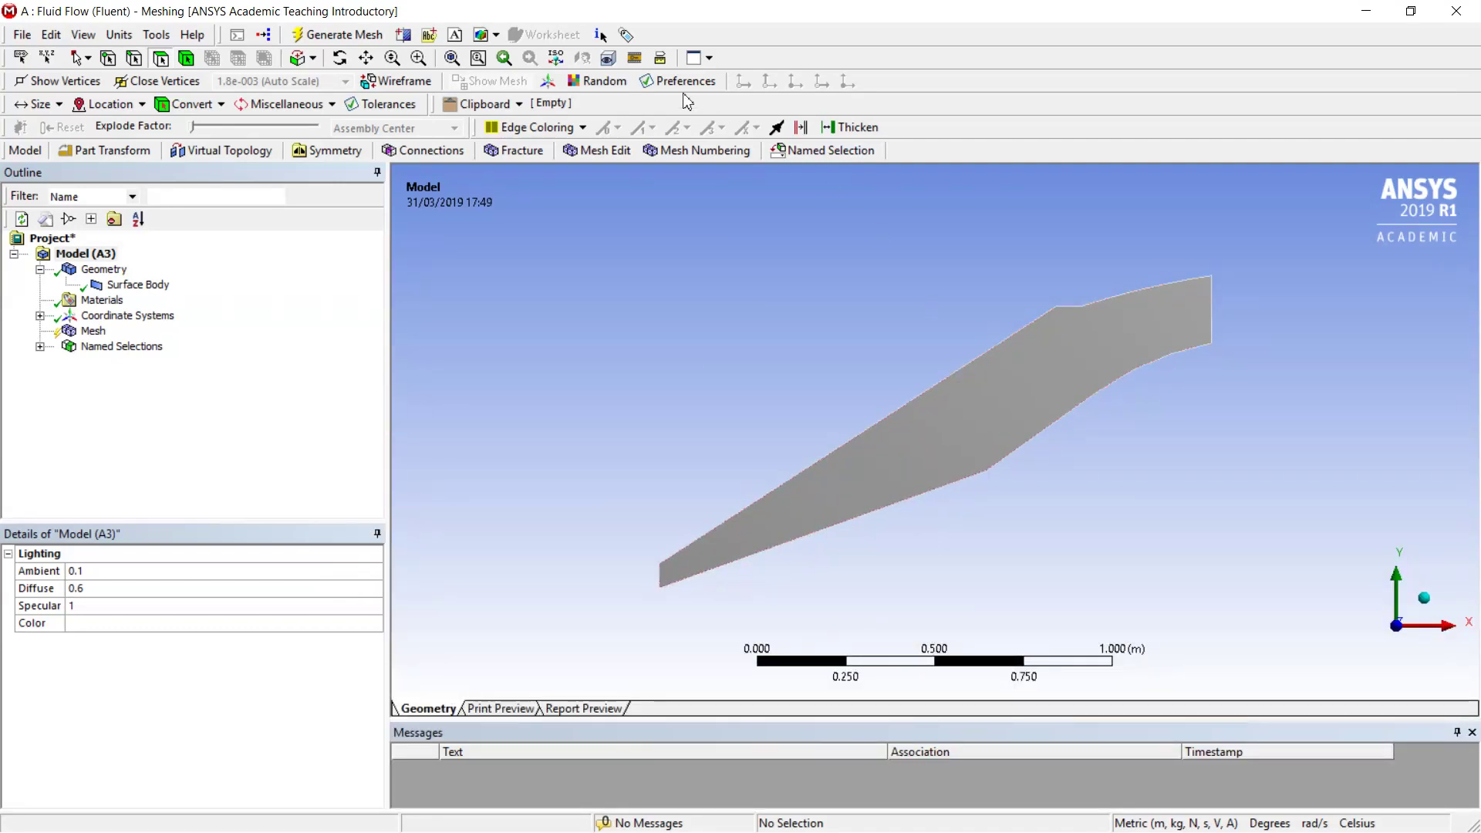
left_click(452, 58)
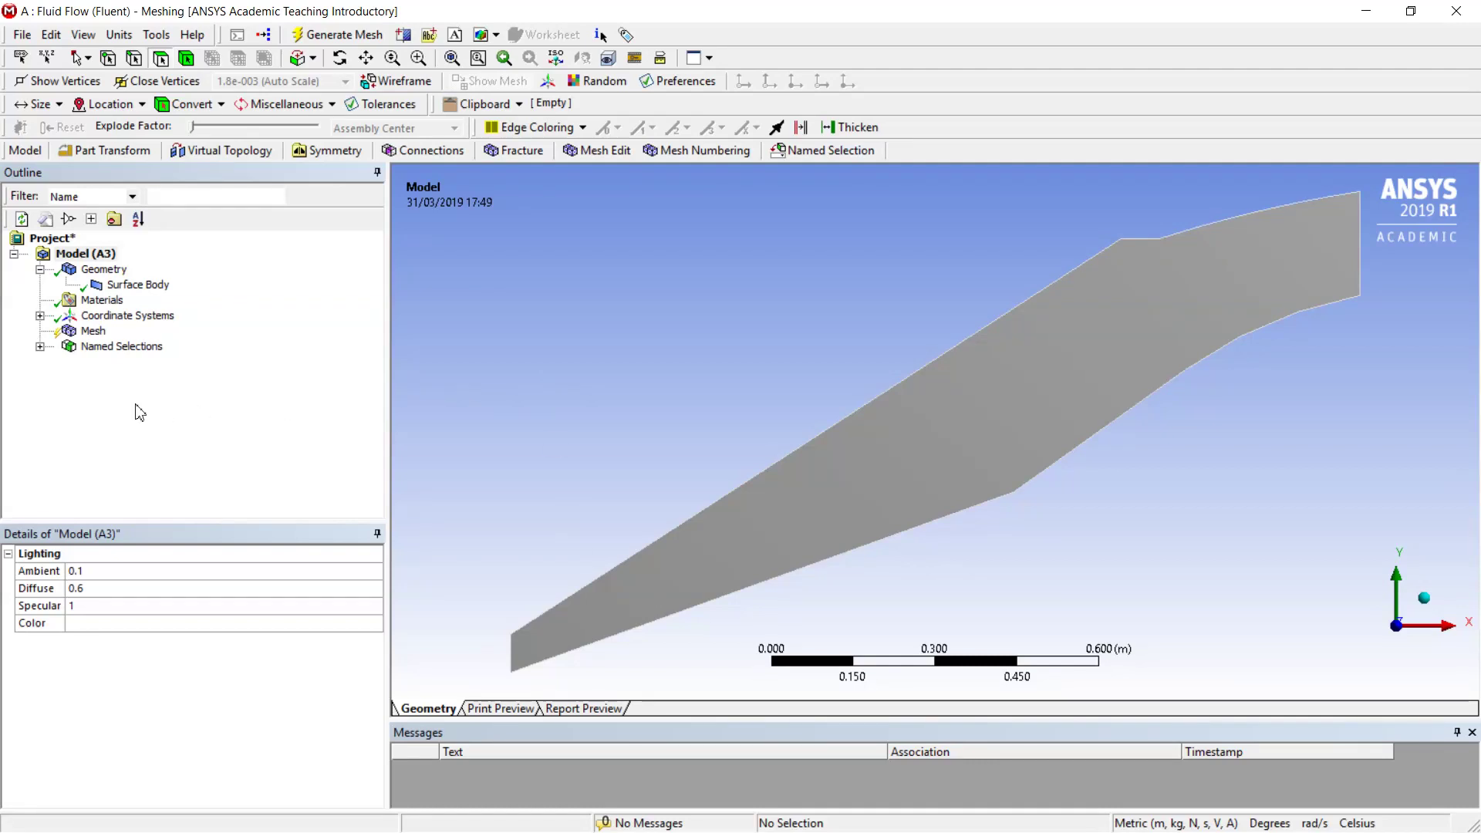
right_click(94, 330)
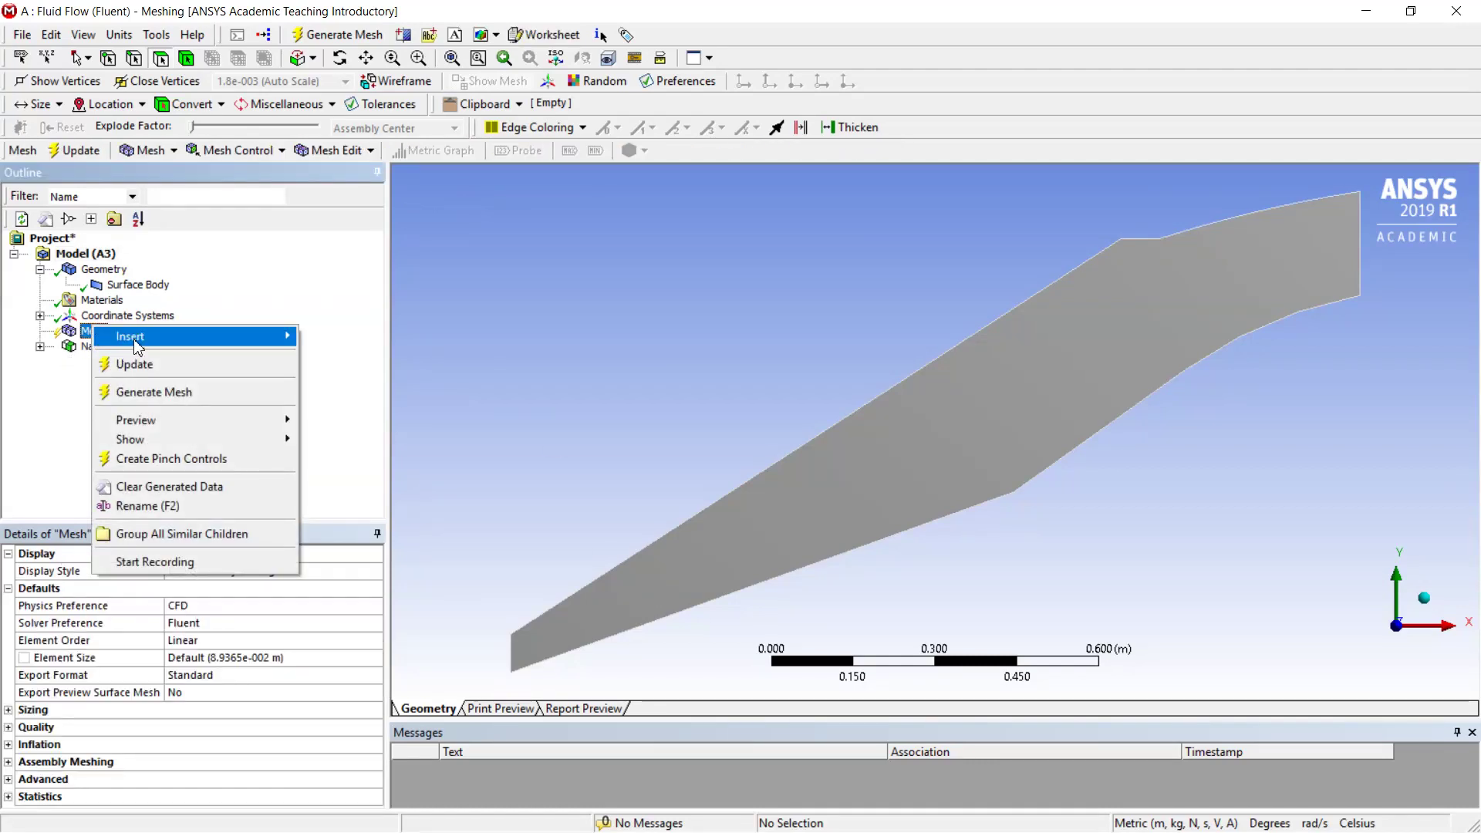
mouse_move(135, 338)
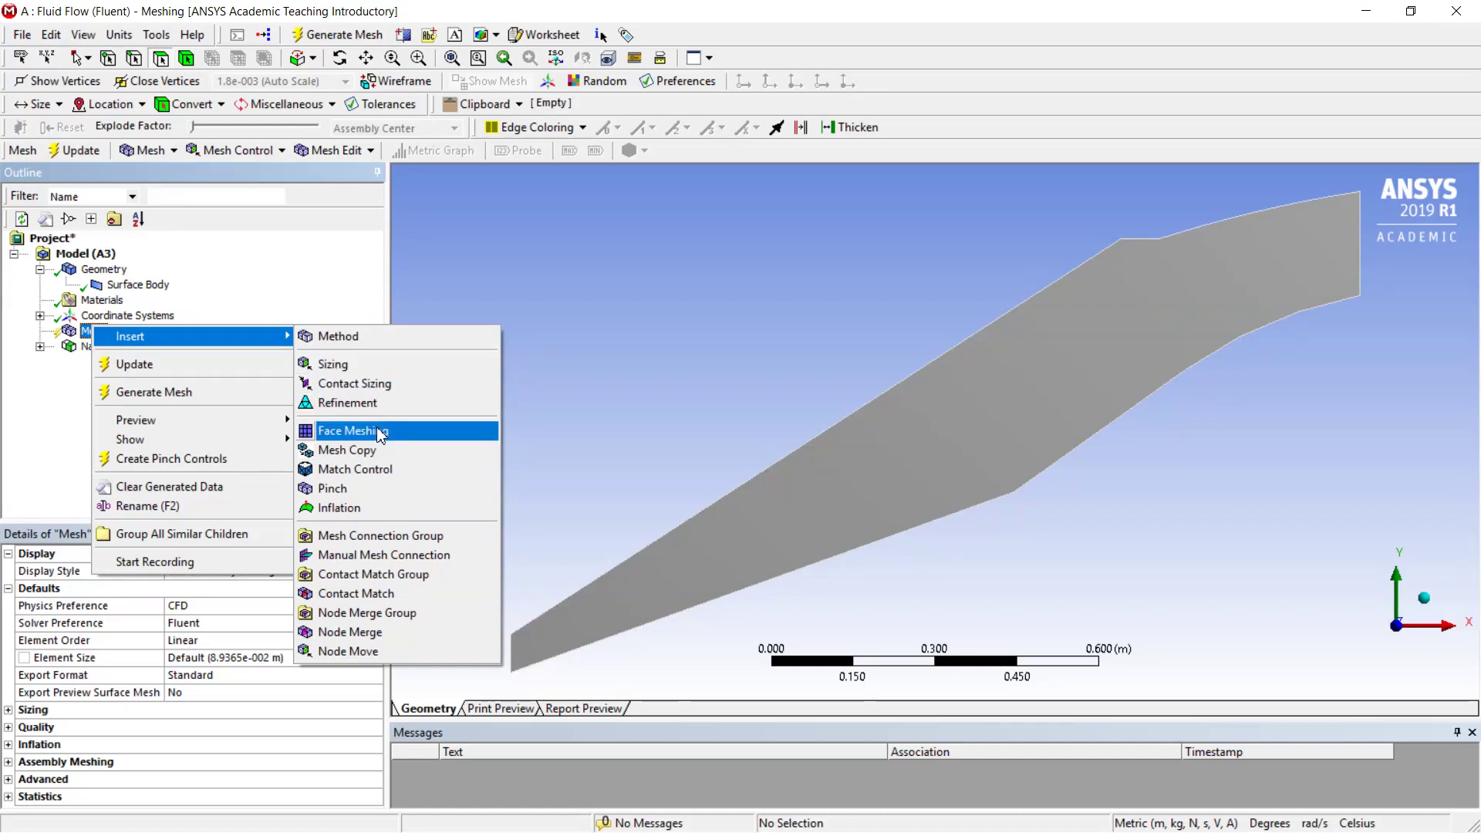
left_click(380, 434)
left_click(858, 434)
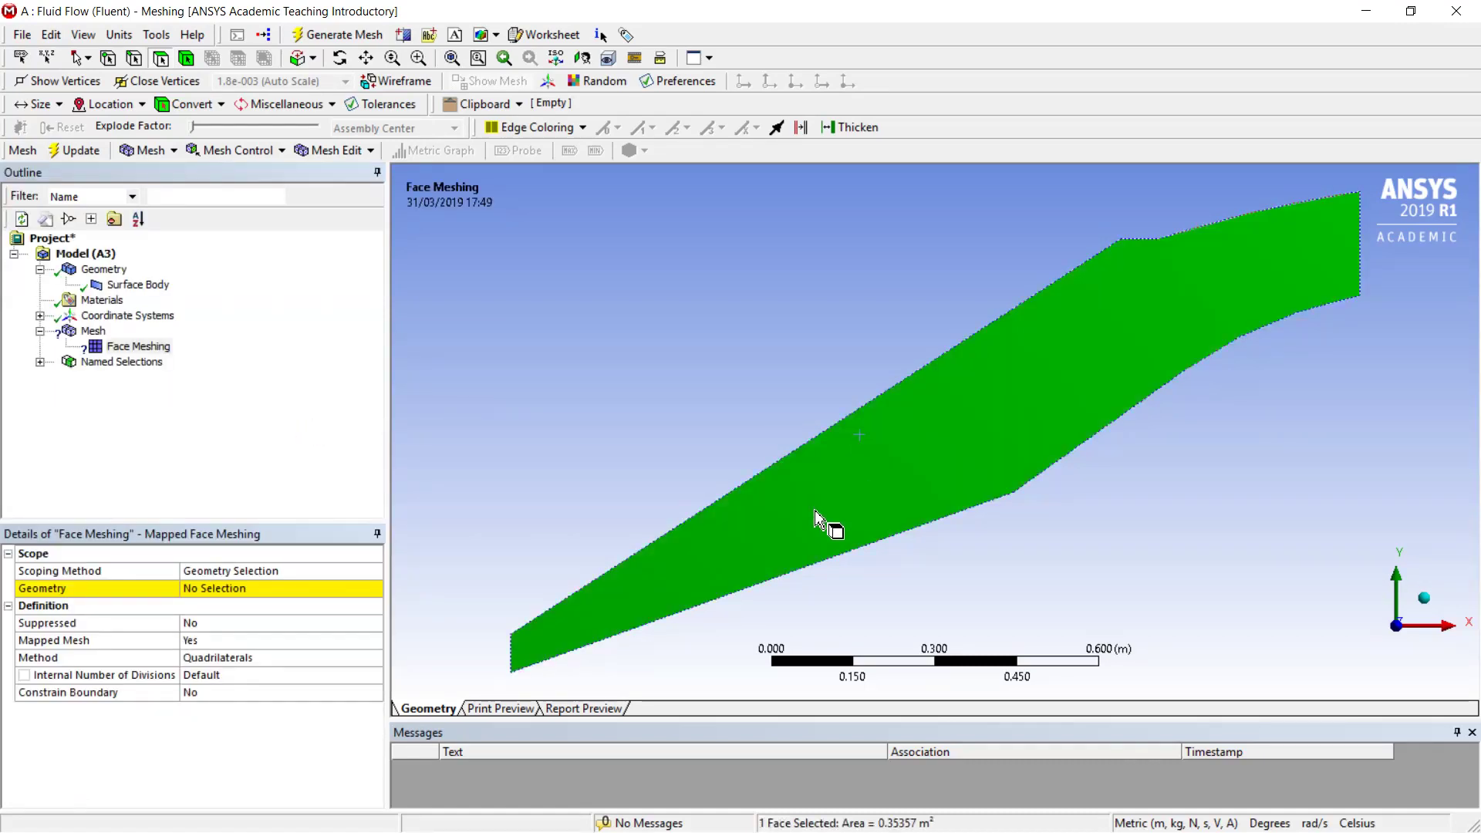
left_click(217, 590)
left_click(218, 590)
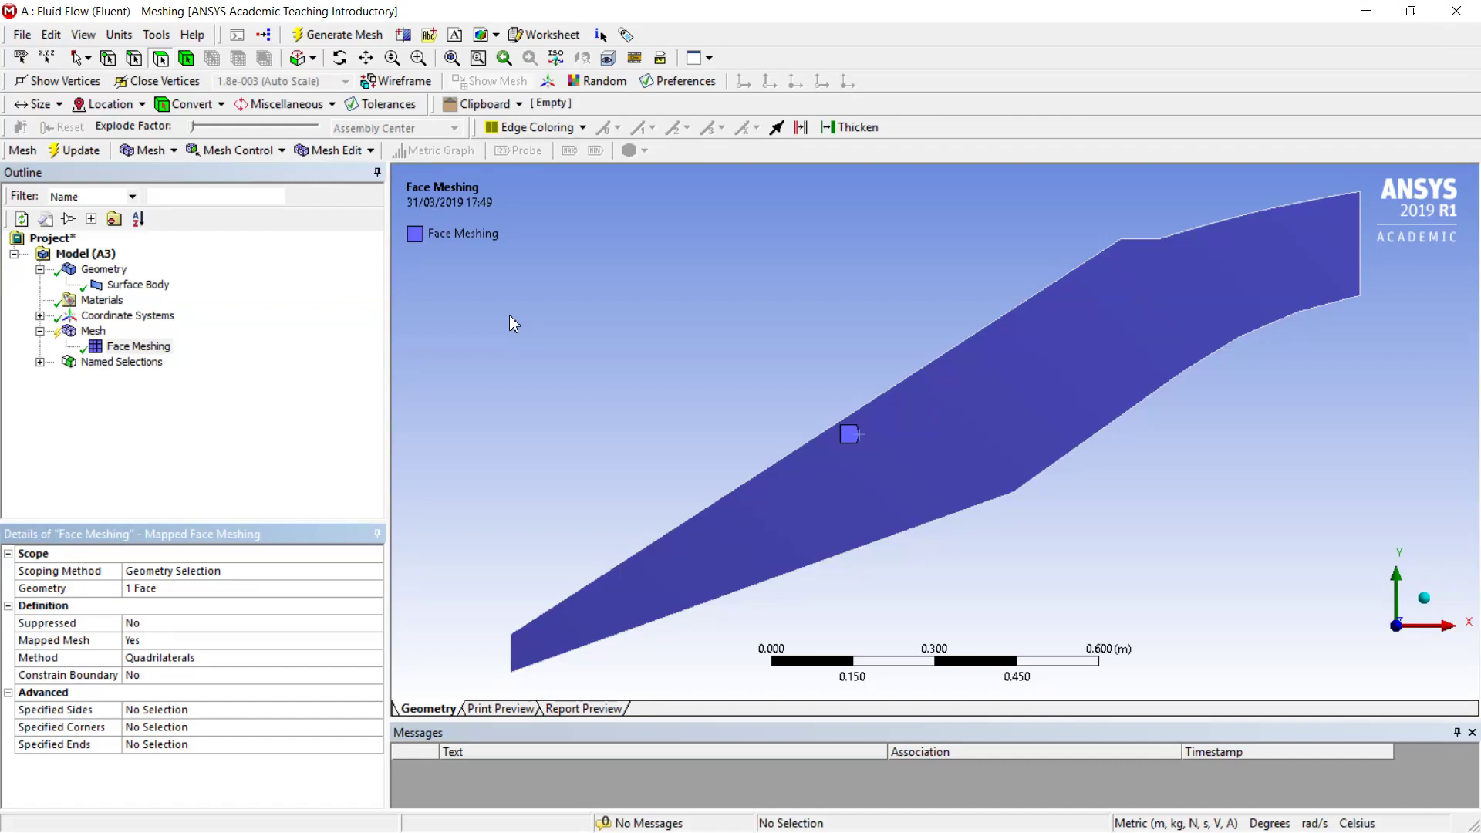
Insert a Sizing control under Mesh and scope it to the two vertical end edges of the surface.
right_click(101, 335)
mouse_move(224, 342)
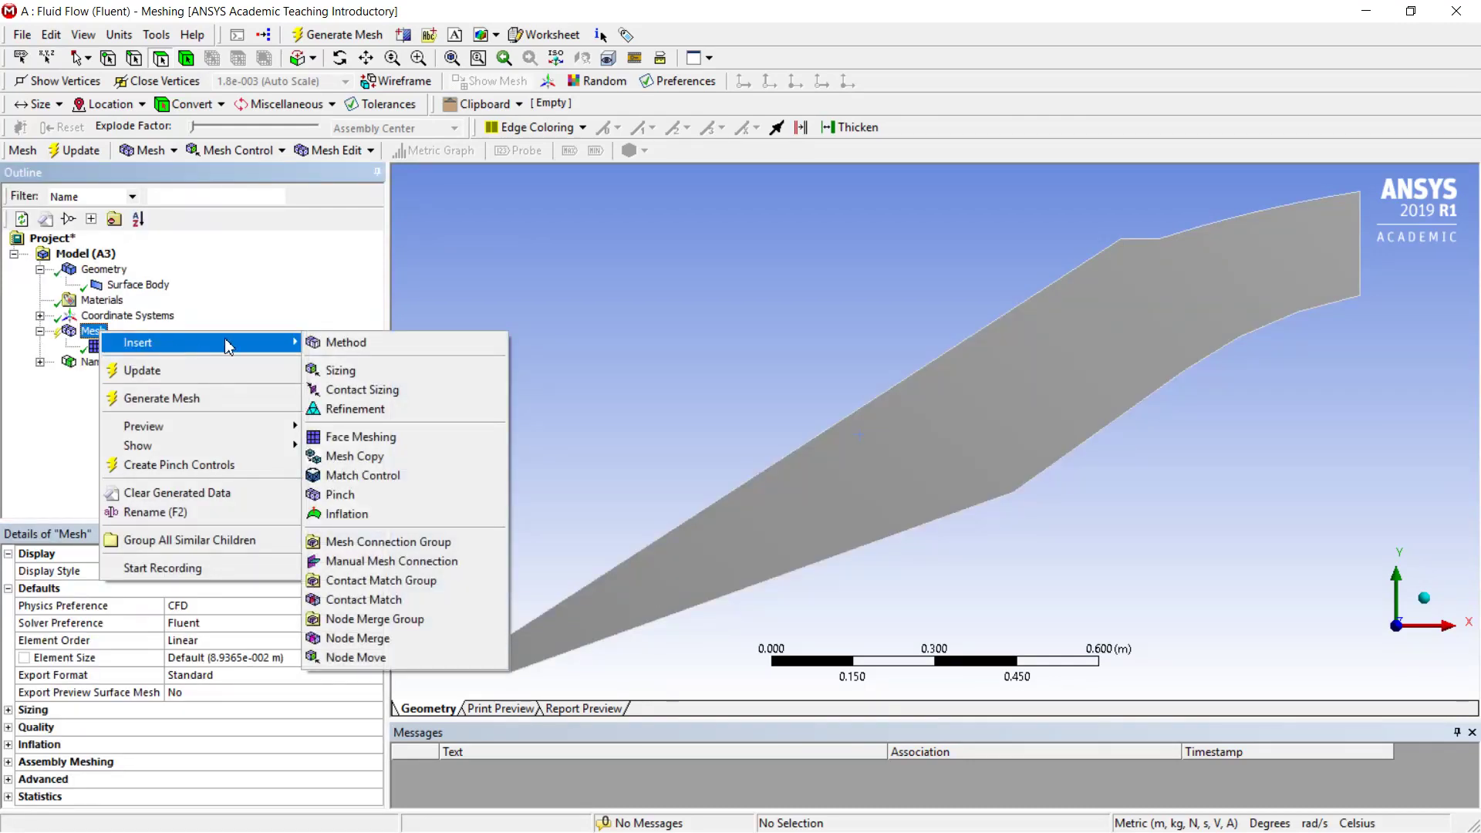
left_click(362, 371)
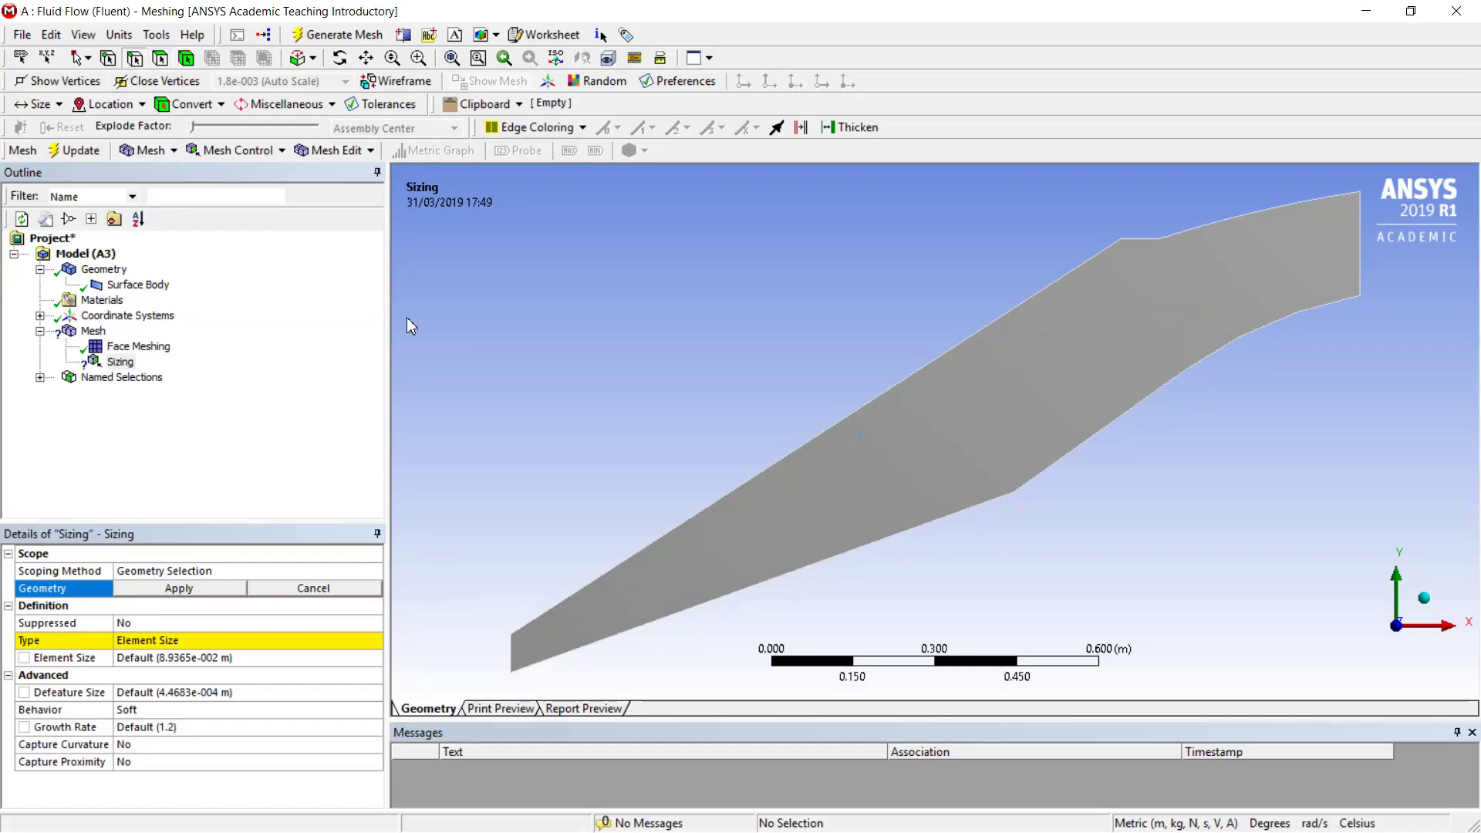
left_click(515, 653)
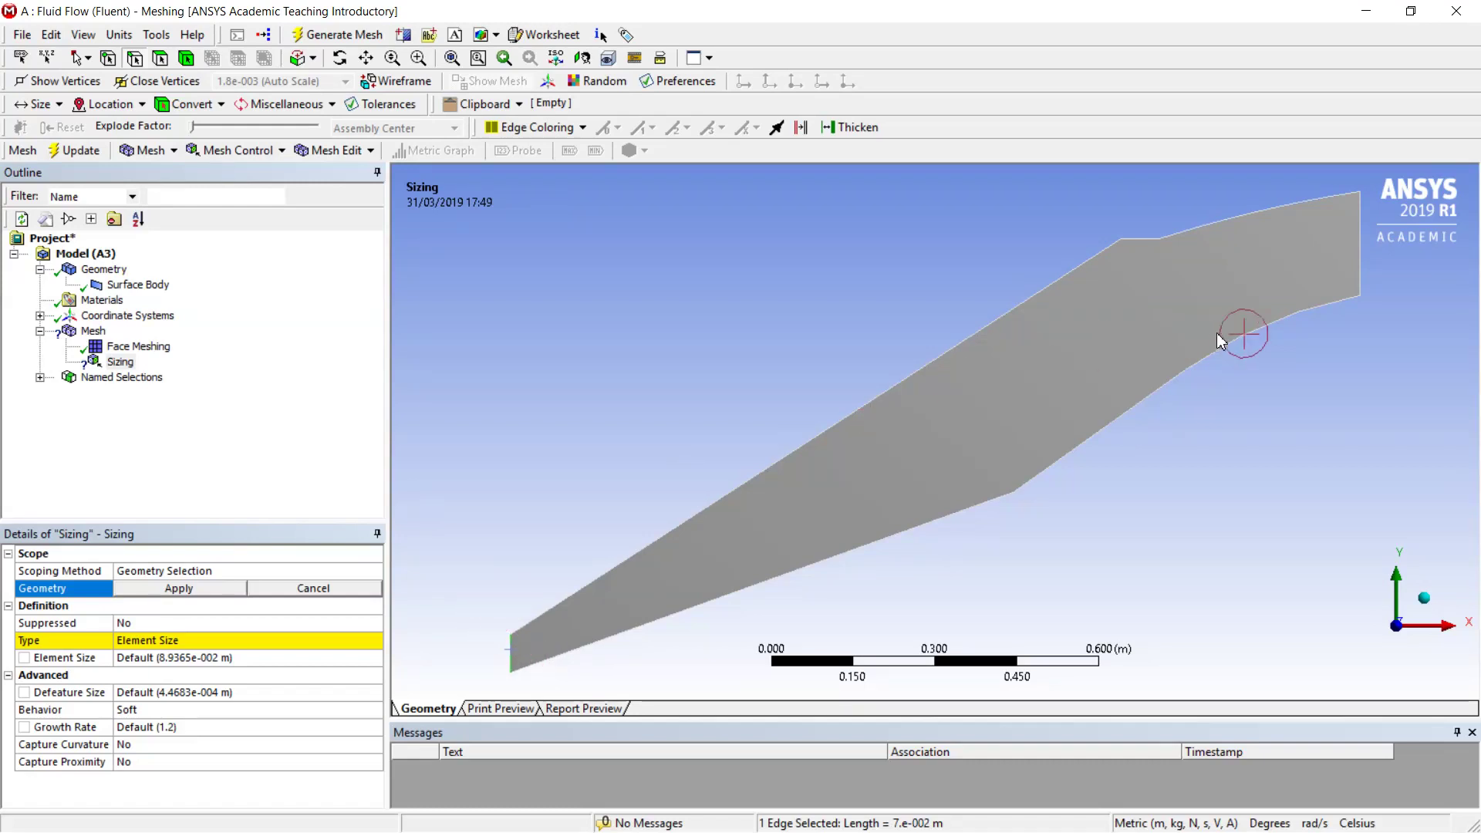
left_click(1362, 274, "ctrl")
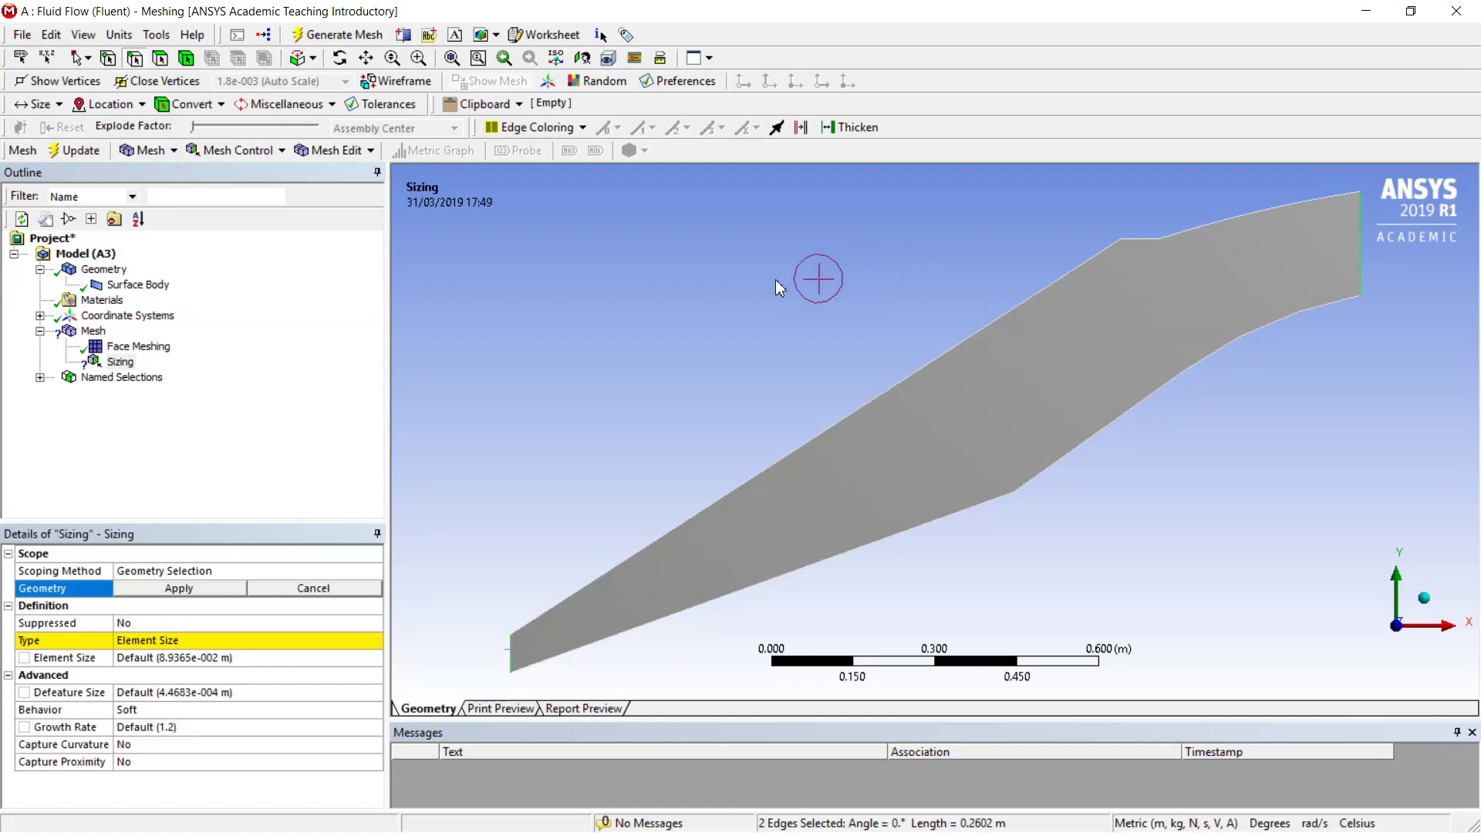
left_click(160, 592)
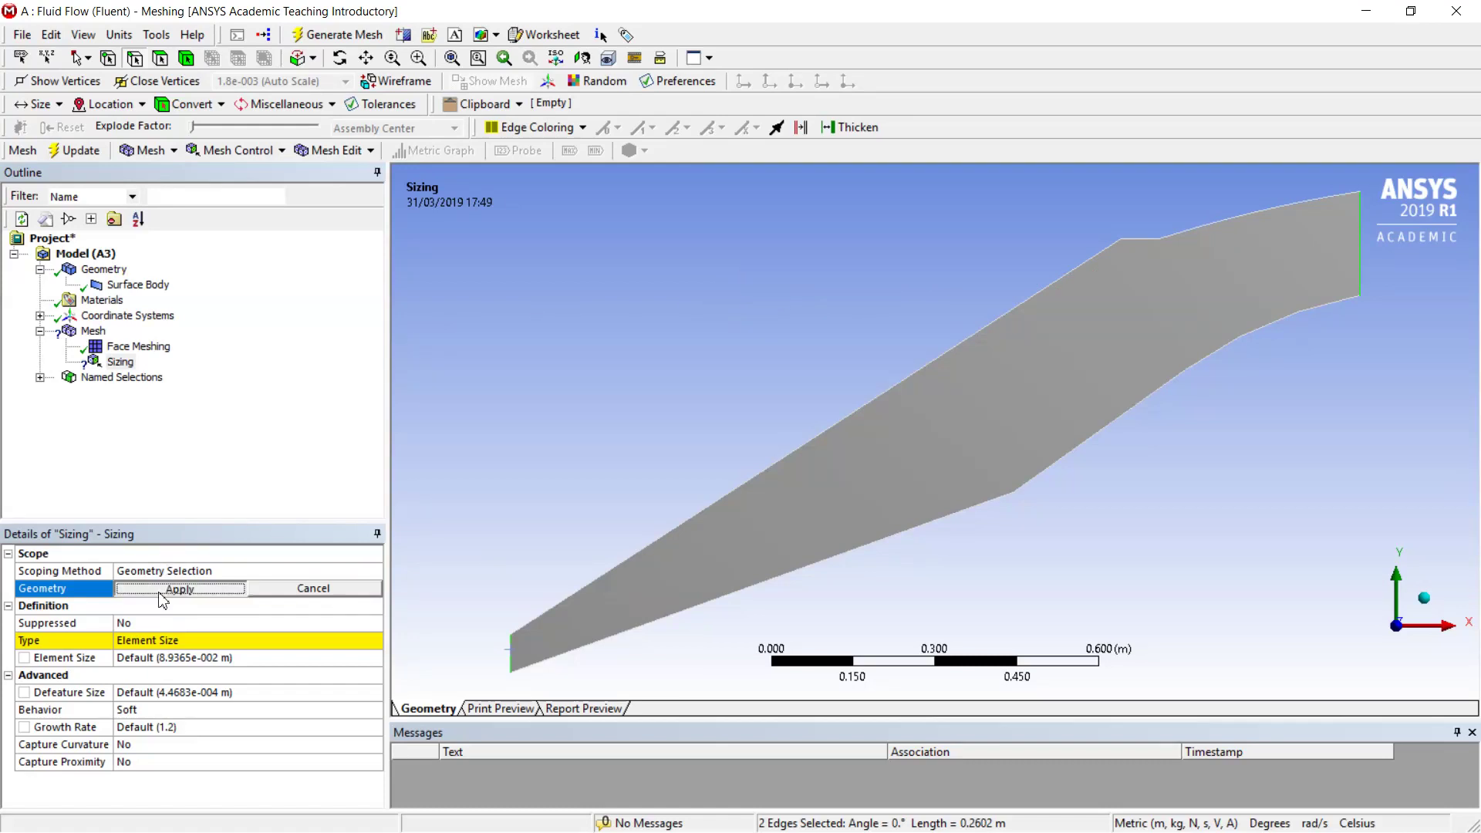
Define the edge sizing by Number of Divisions with 60 divisions and generate the mesh.
left_click(202, 640)
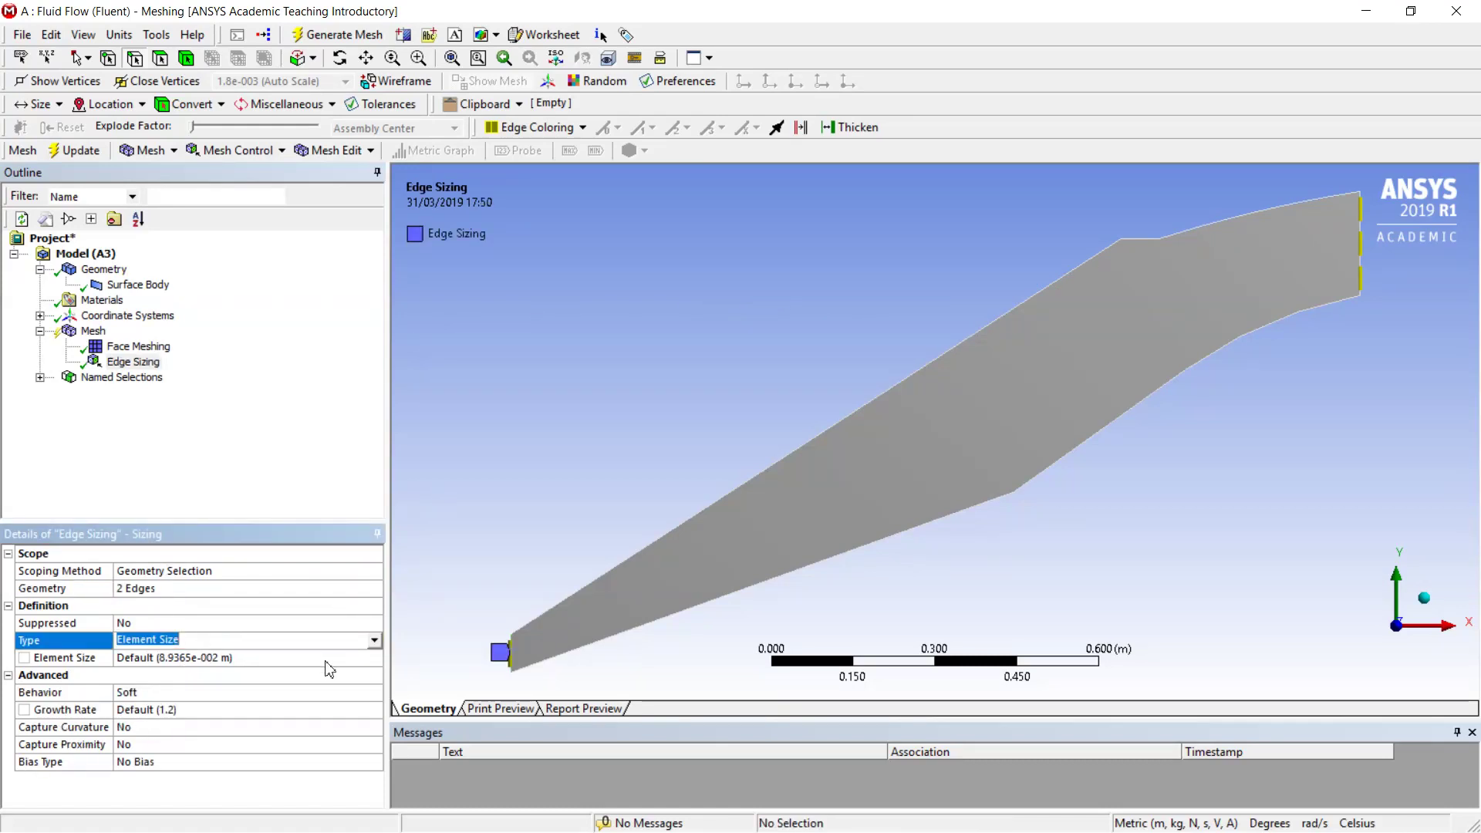
left_click(374, 640)
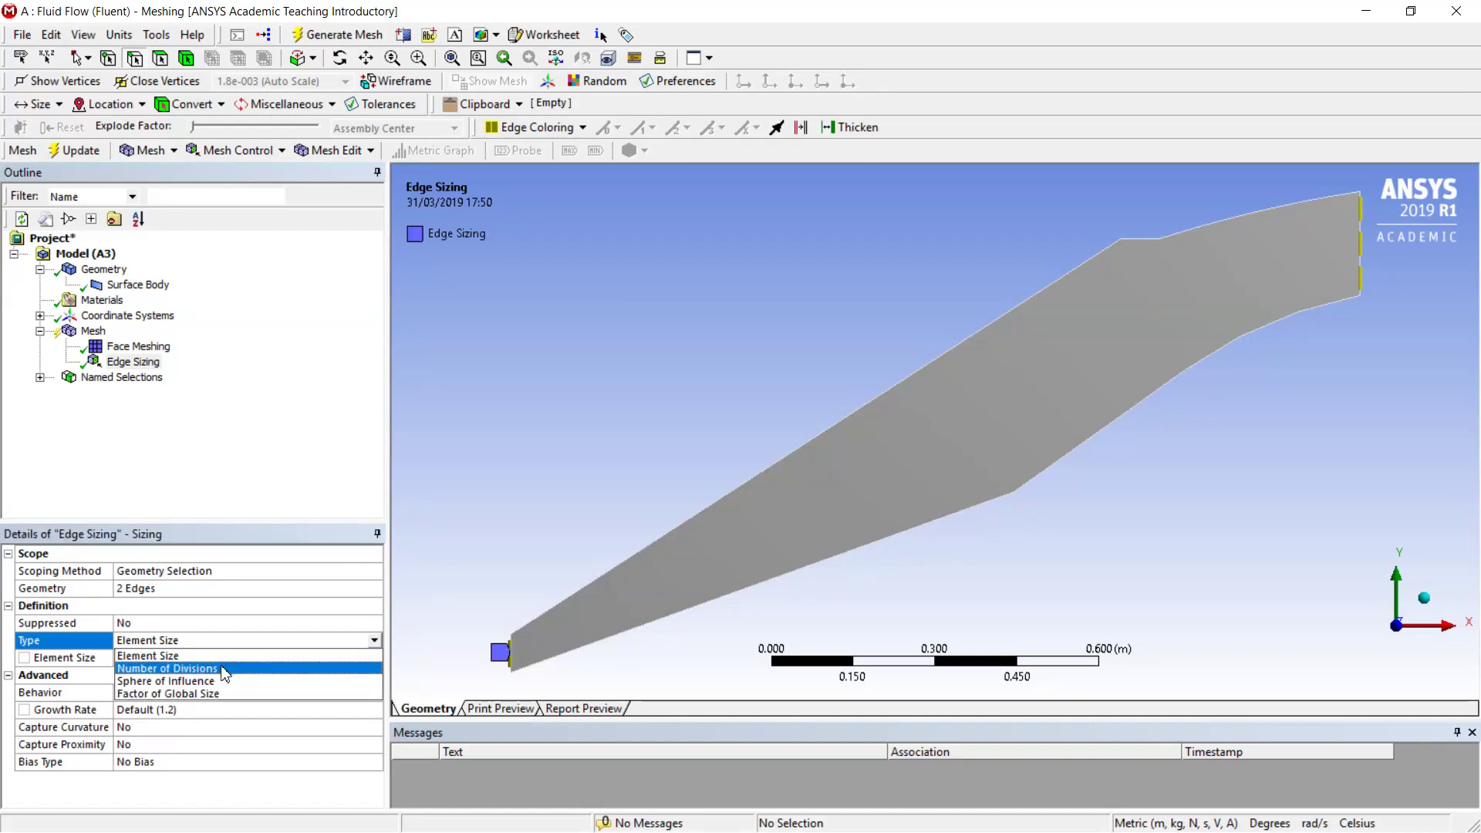
left_click(222, 668)
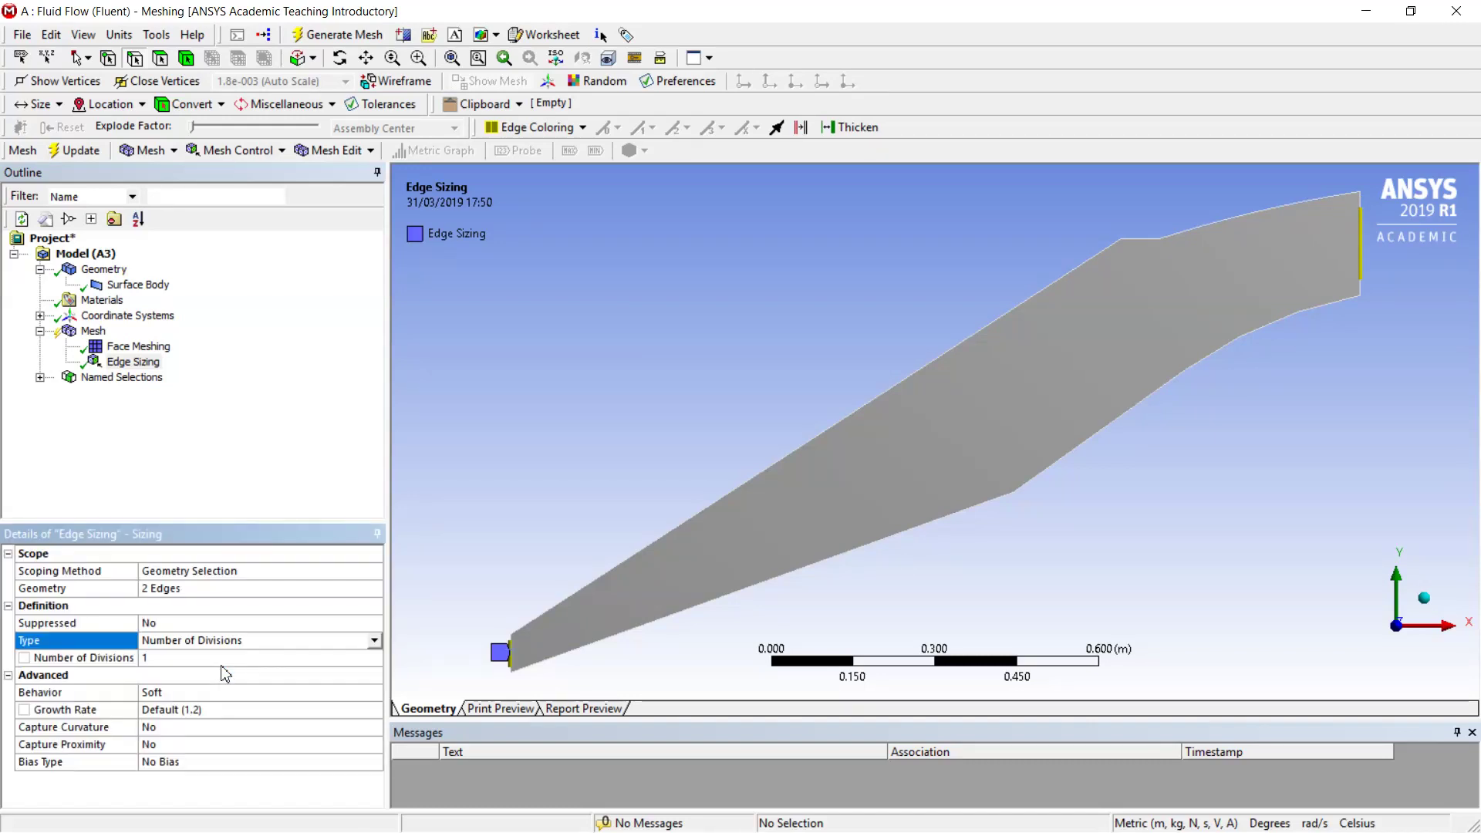
left_click(188, 660)
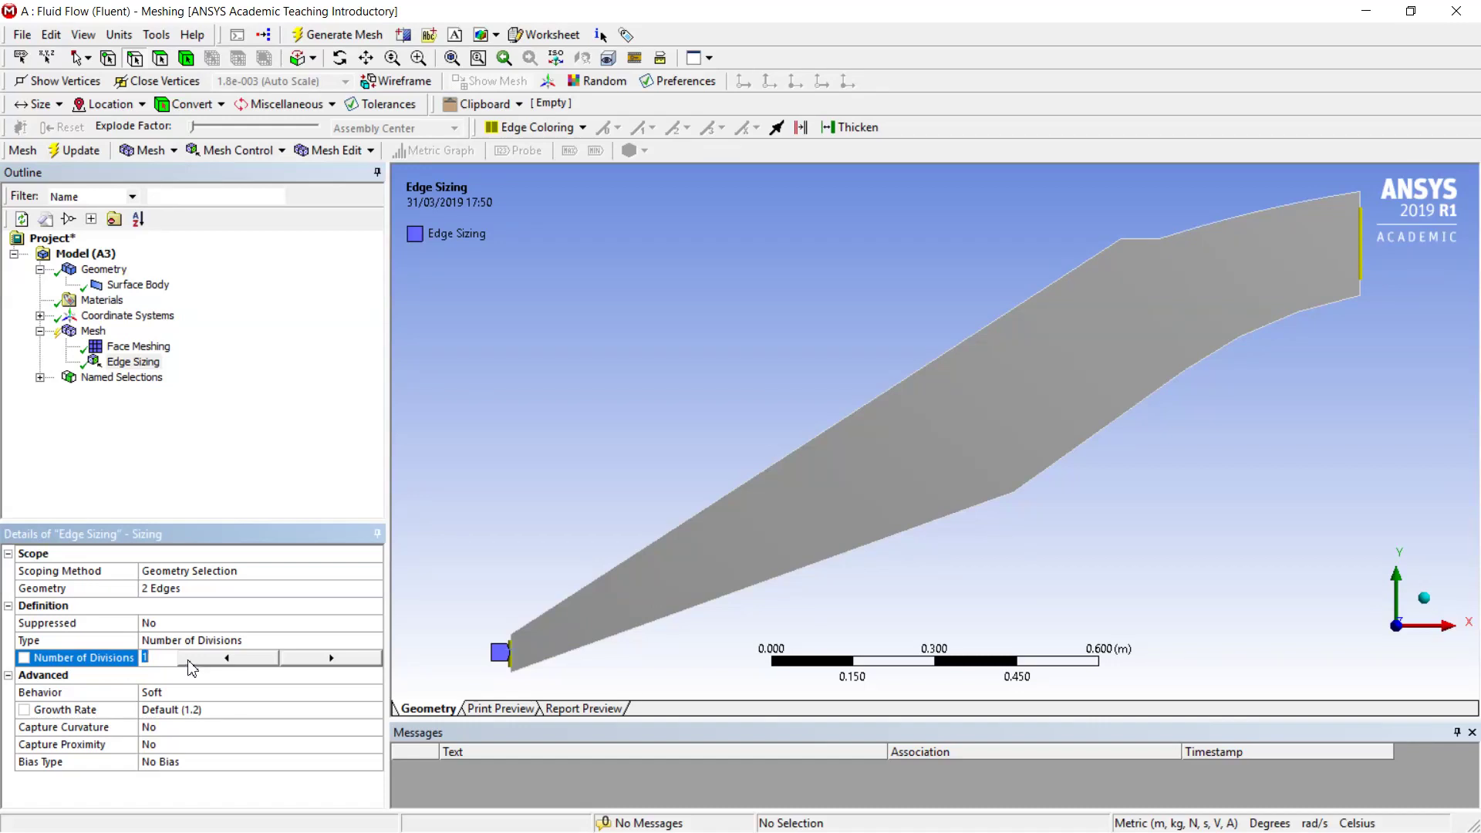
type("60")
key("Return")
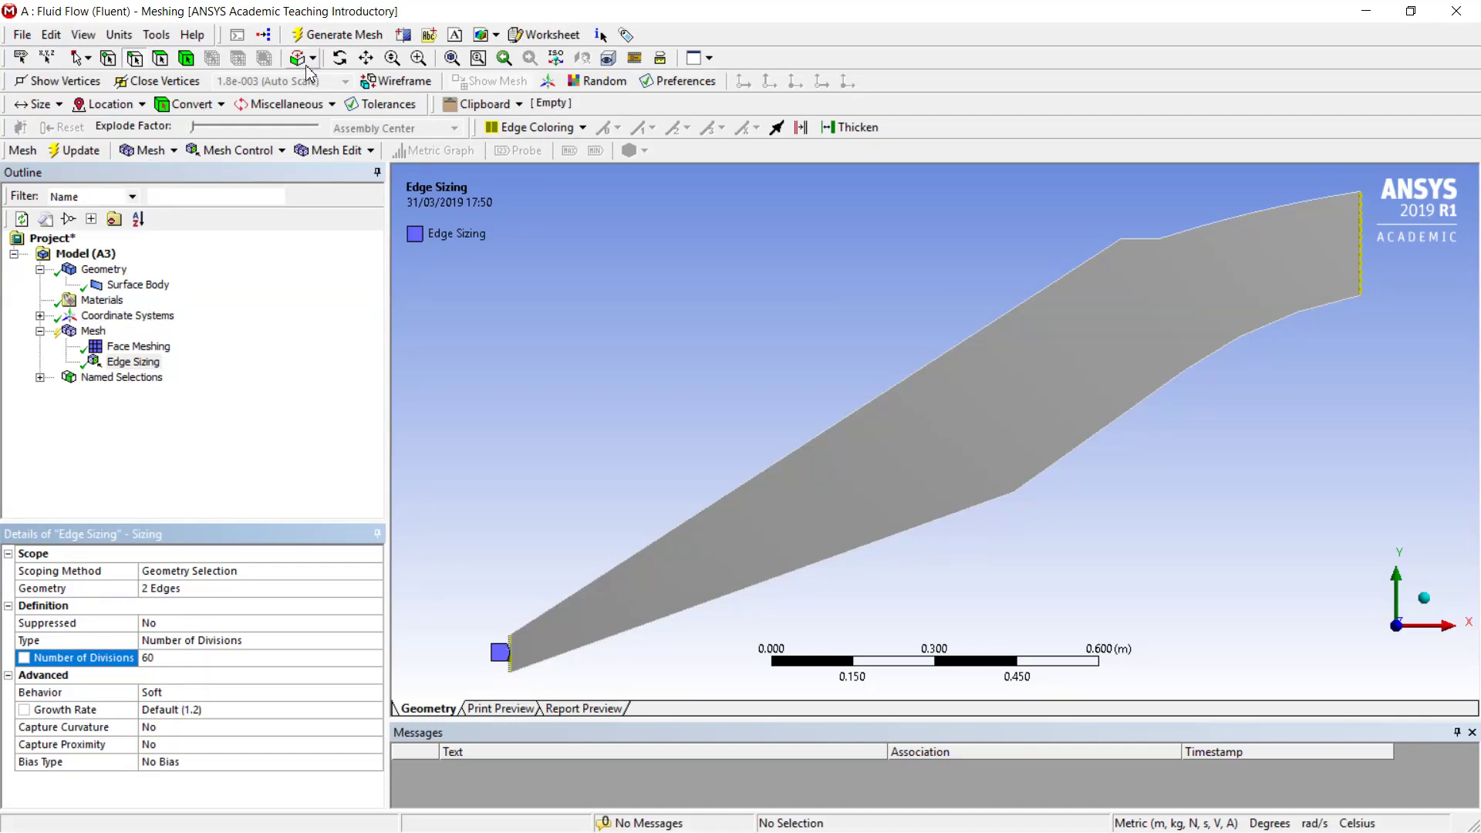
left_click(330, 36)
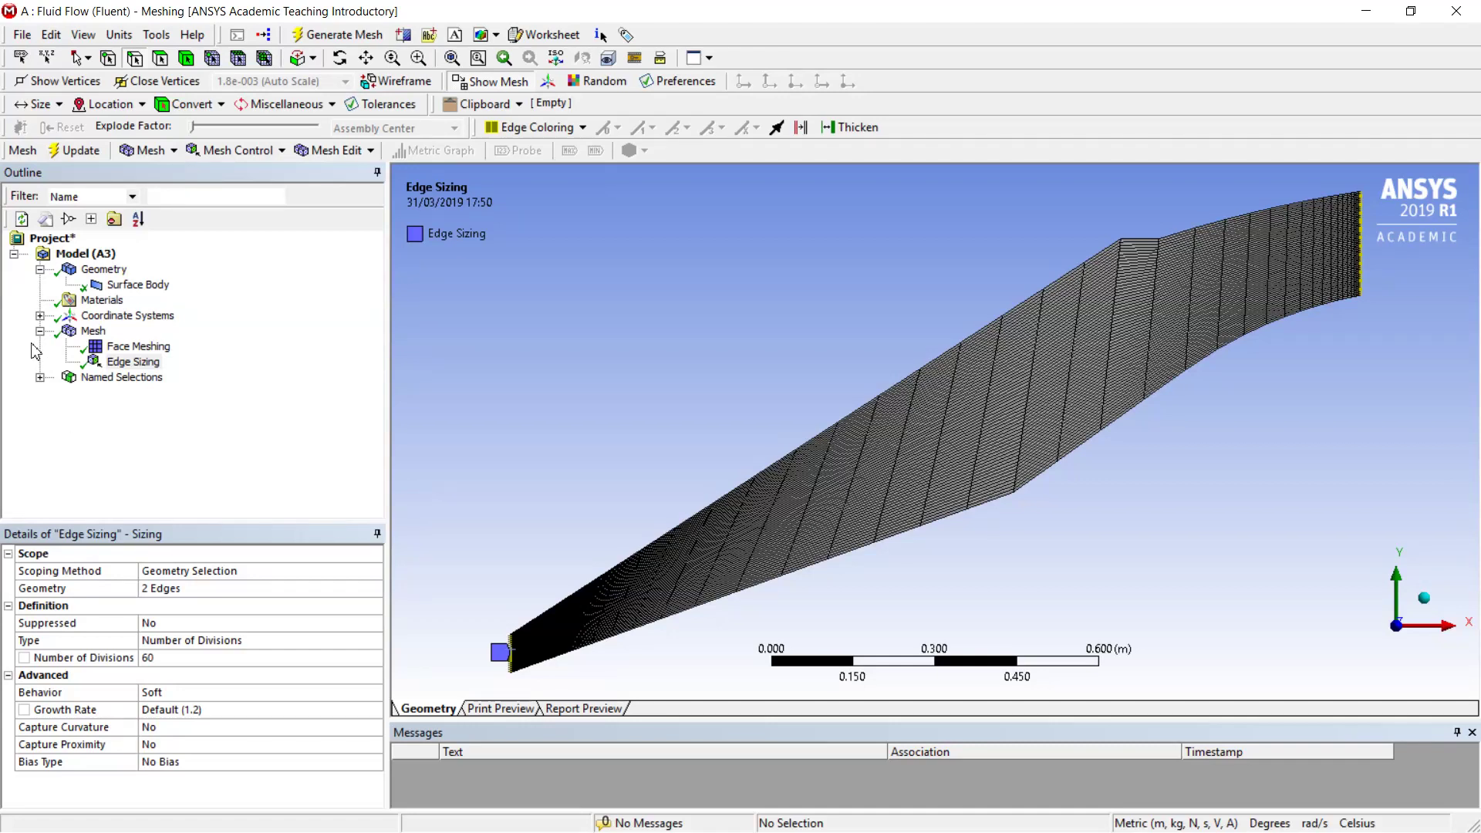
Set the defeature size in the global mesh sizing settings to 0.0001 m.
left_click(62, 335)
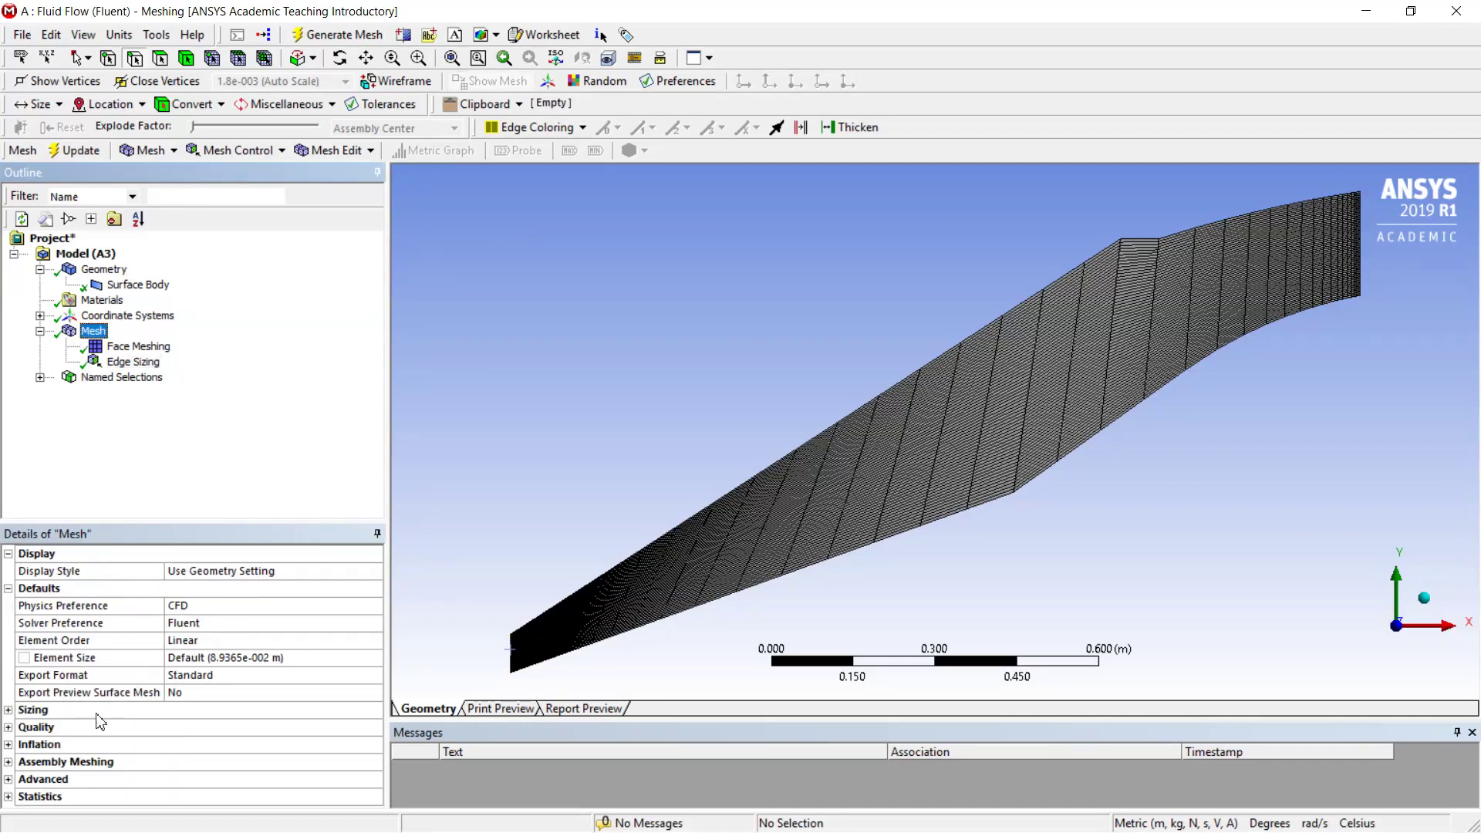
left_click(10, 710)
scroll(227, 694, "down", 2)
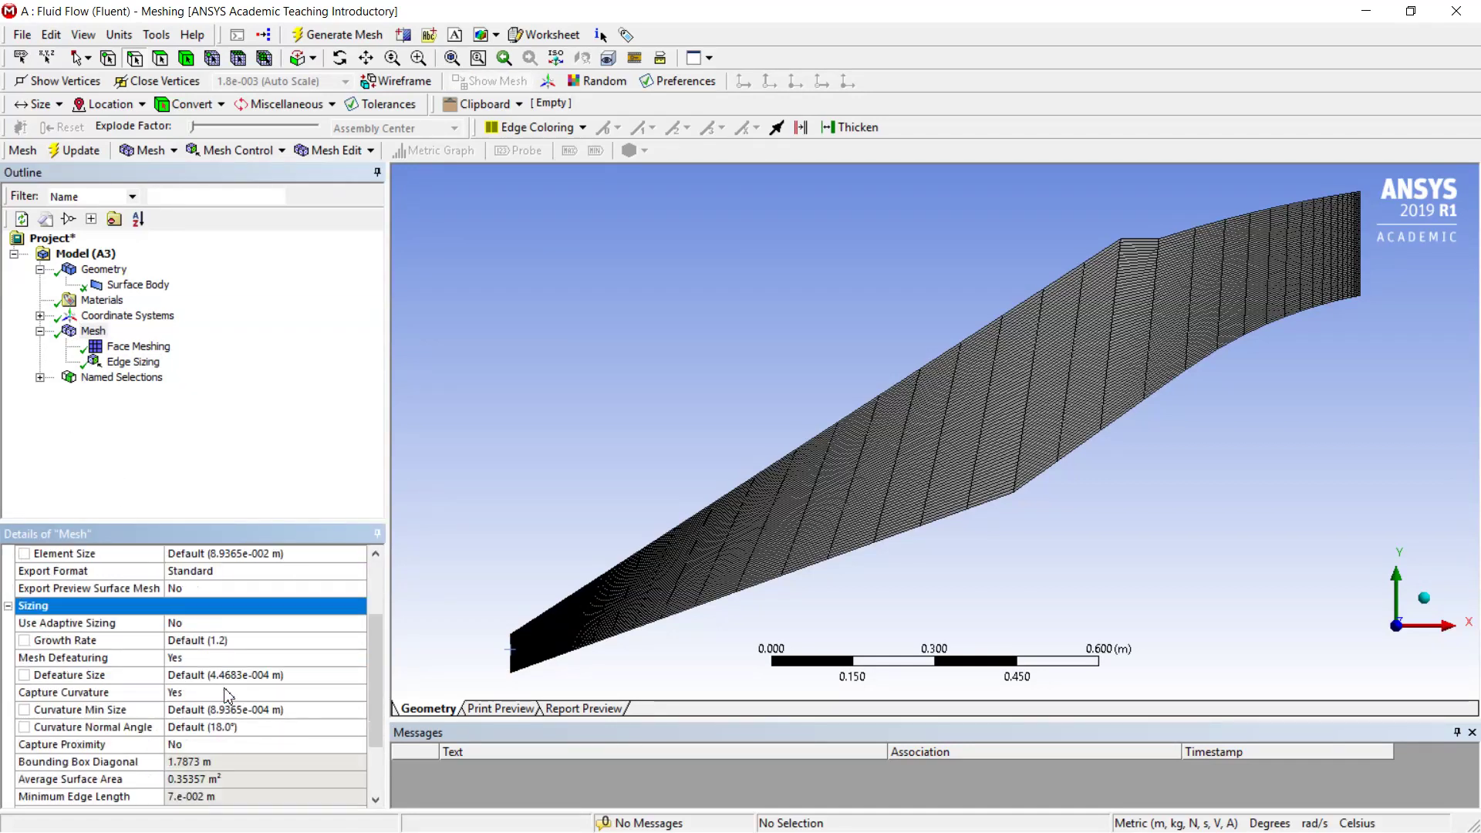
left_click(288, 674)
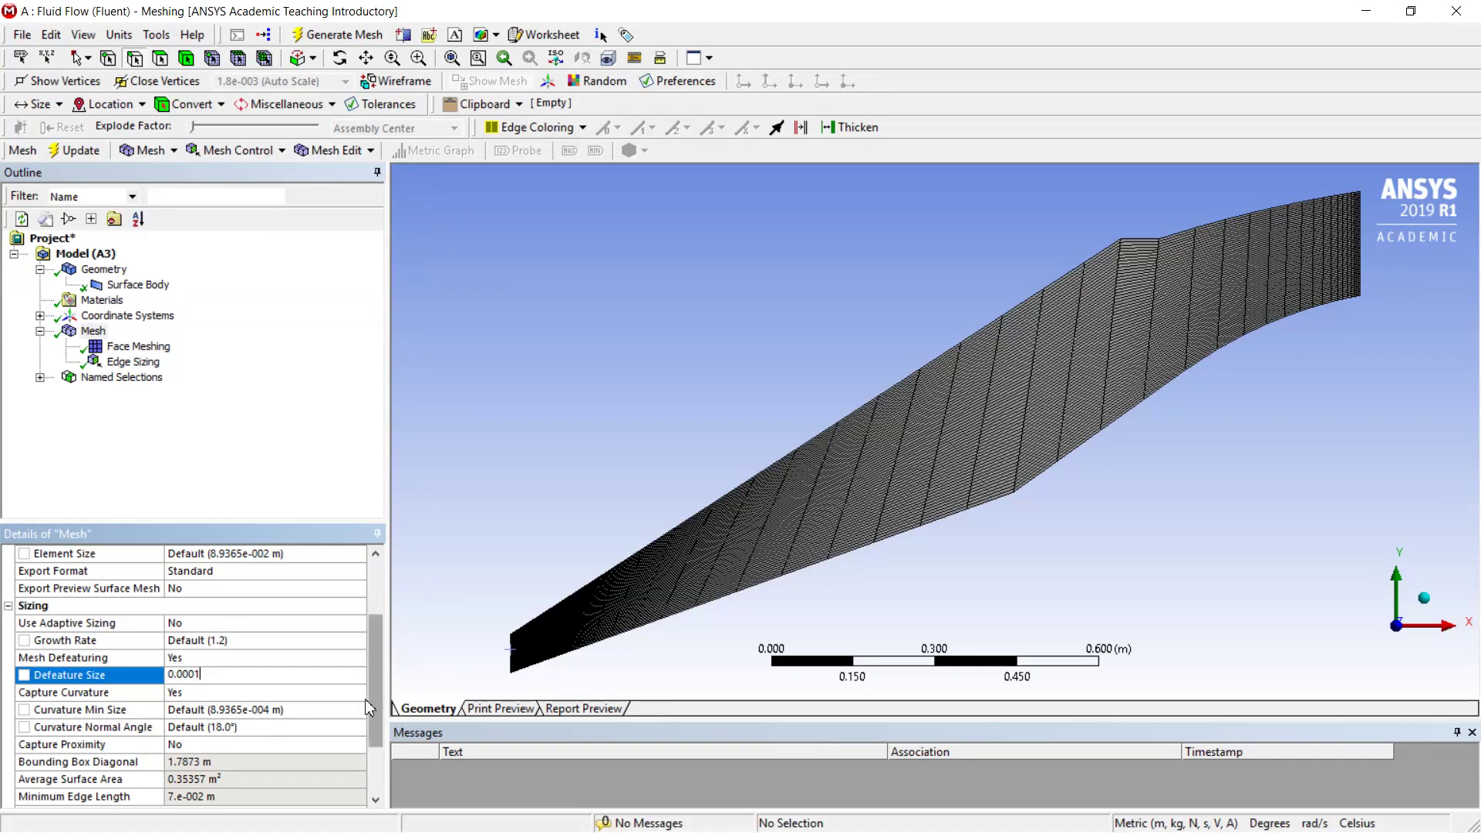
Set the global mesh element size to 0.005 m and try to generate the mesh.
left_click_drag(378, 701, 378, 646)
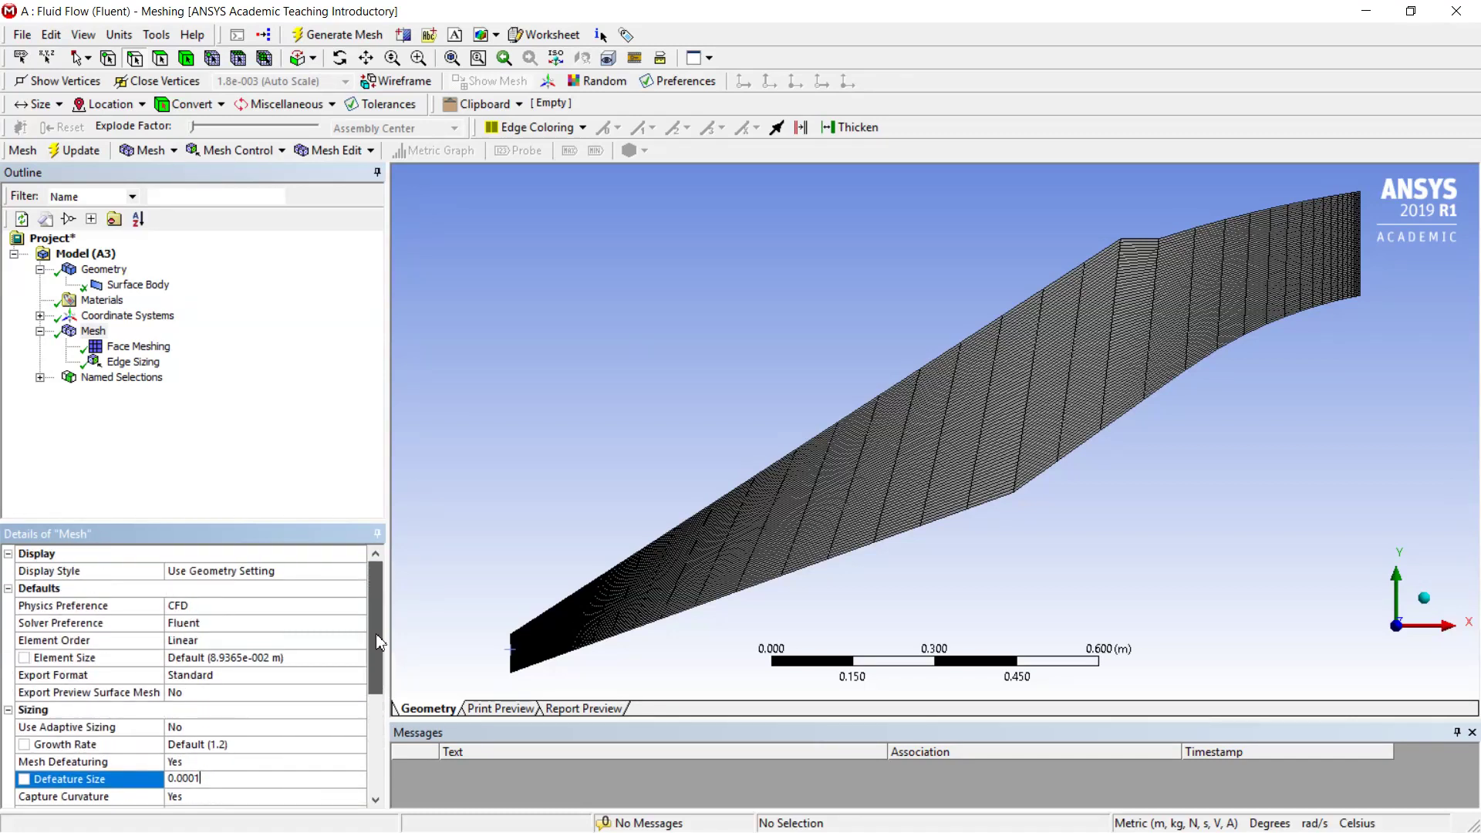
left_click(309, 660)
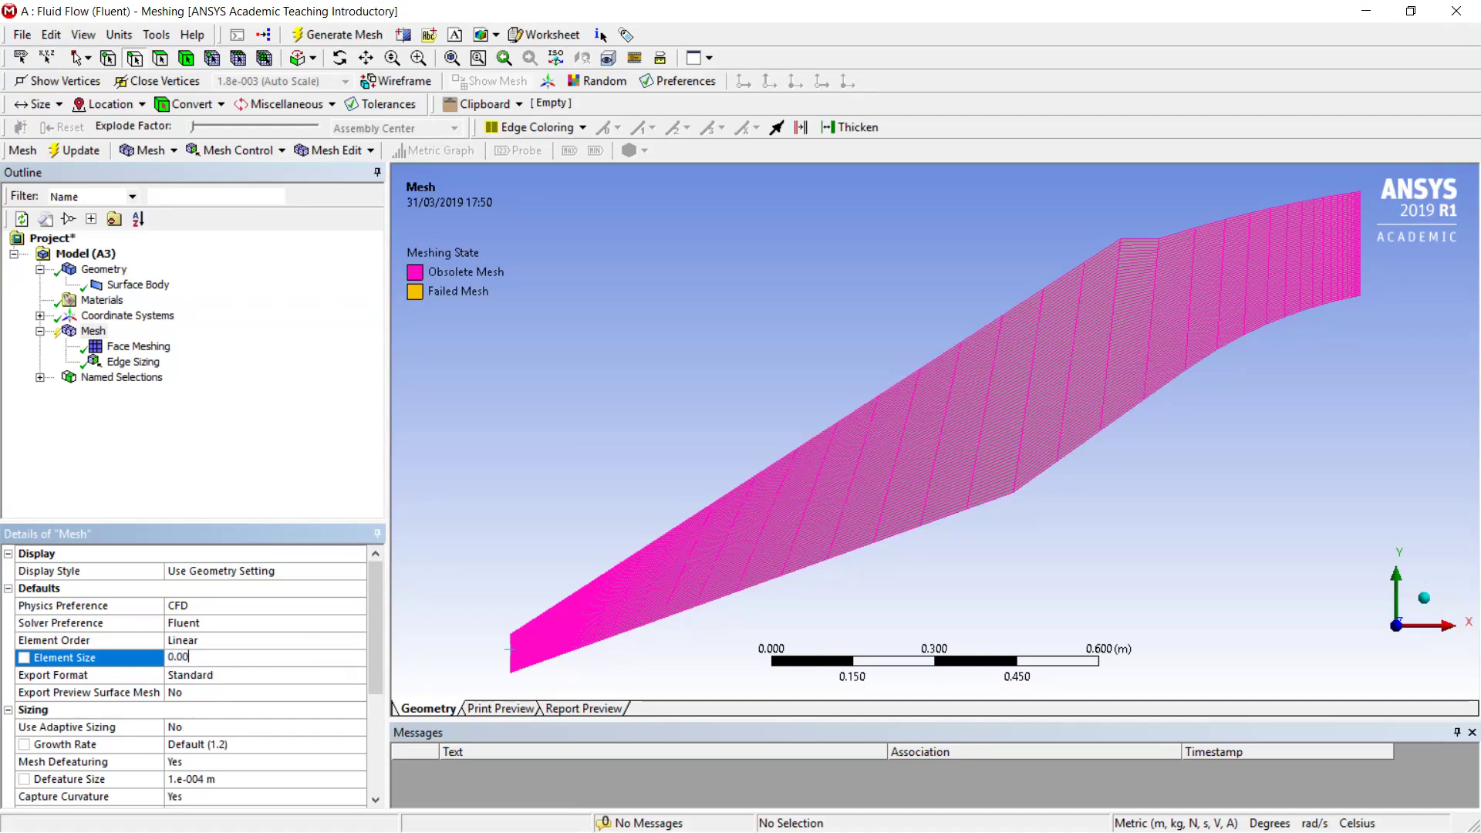
type("0.005")
key("Return")
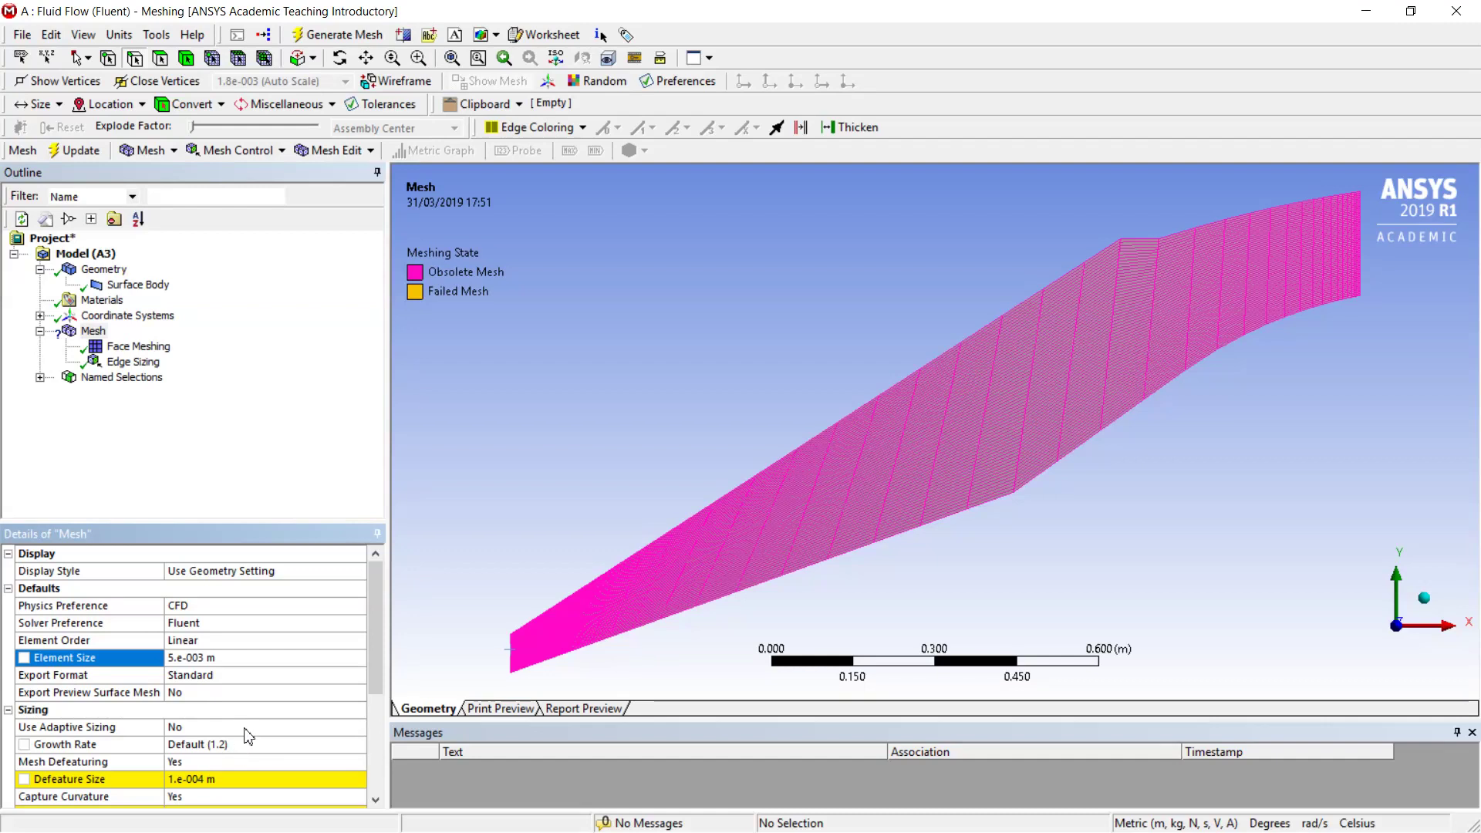
scroll(245, 739, "down", 2)
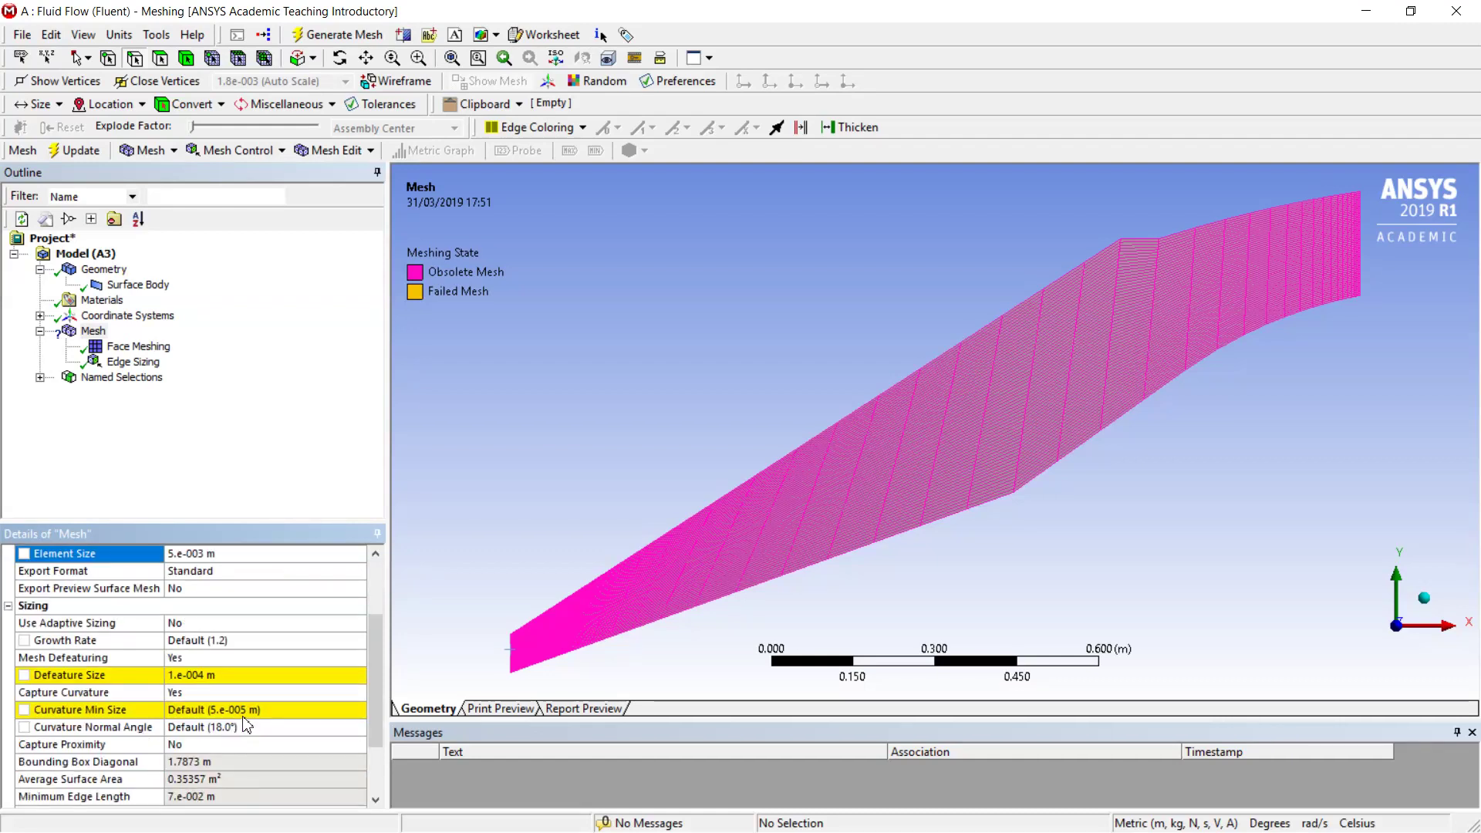
left_click(344, 39)
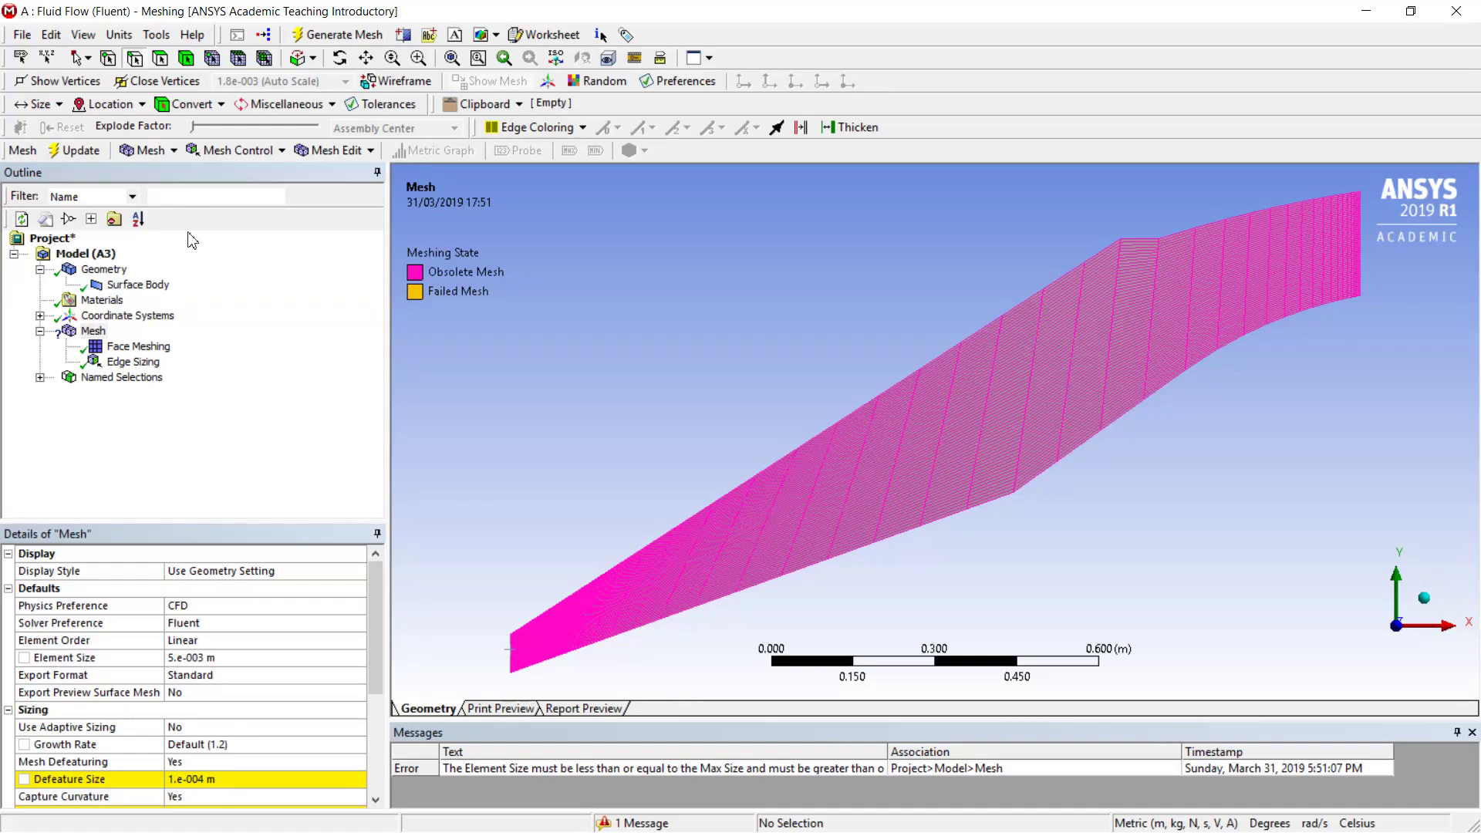
Set the global mesh defeature size to 0.001 m.
left_click(93, 331)
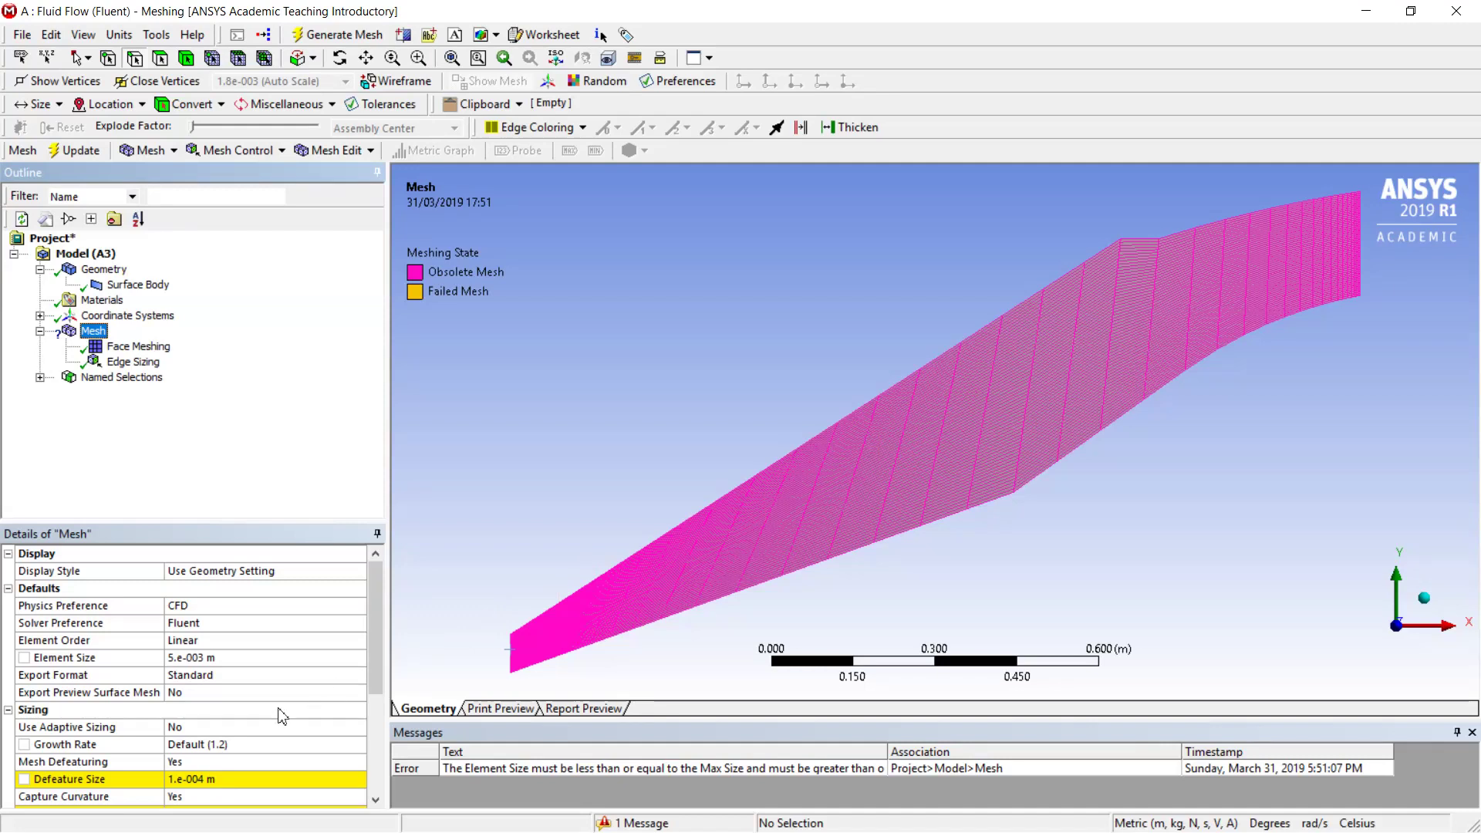
left_click(209, 781)
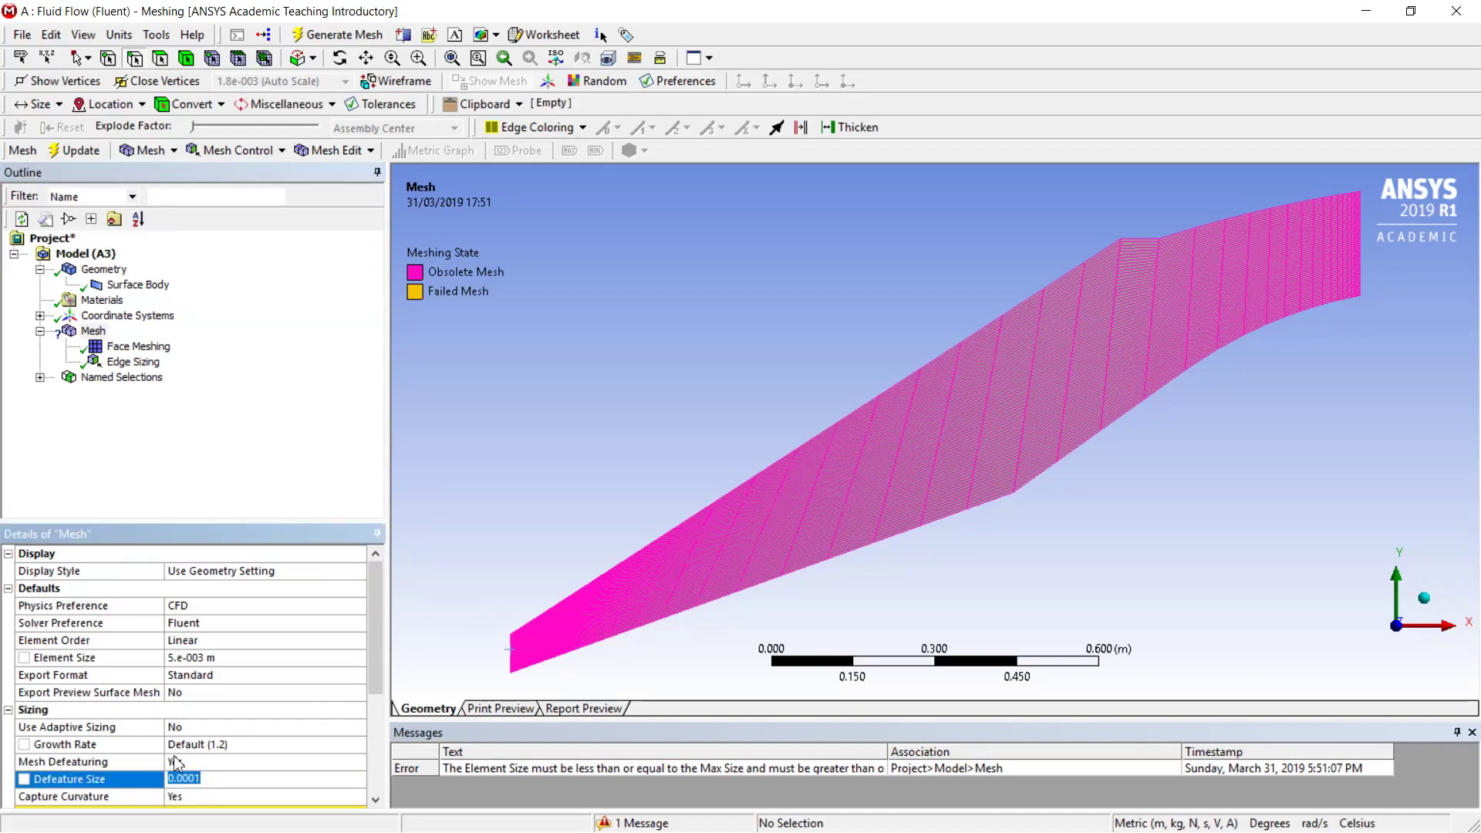
left_click(189, 780)
key("BackSpace")
scroll(256, 727, "down", 1)
scroll(255, 727, "down", 1)
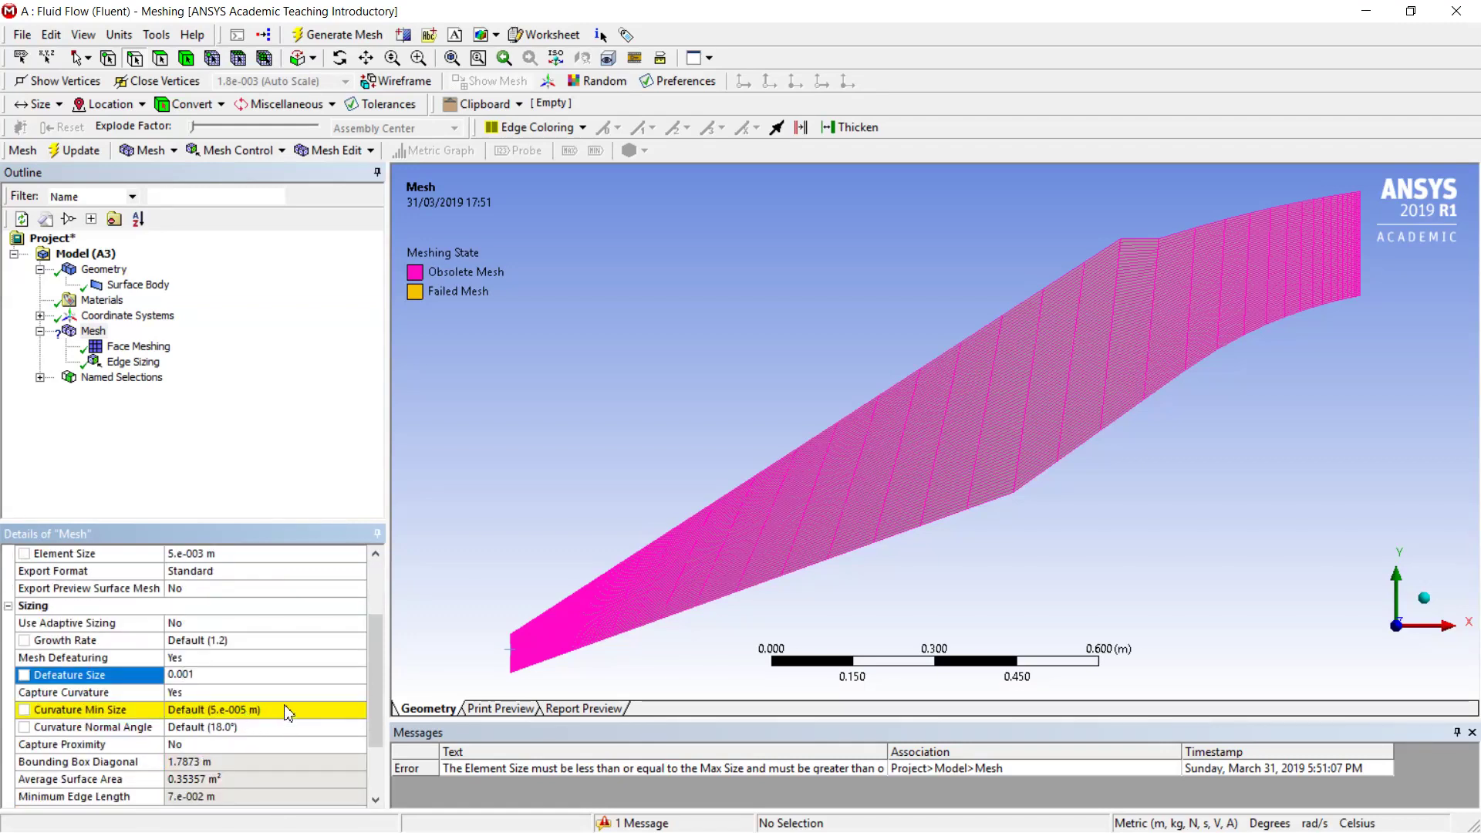
scroll(287, 711, "up", 2)
left_click(287, 709)
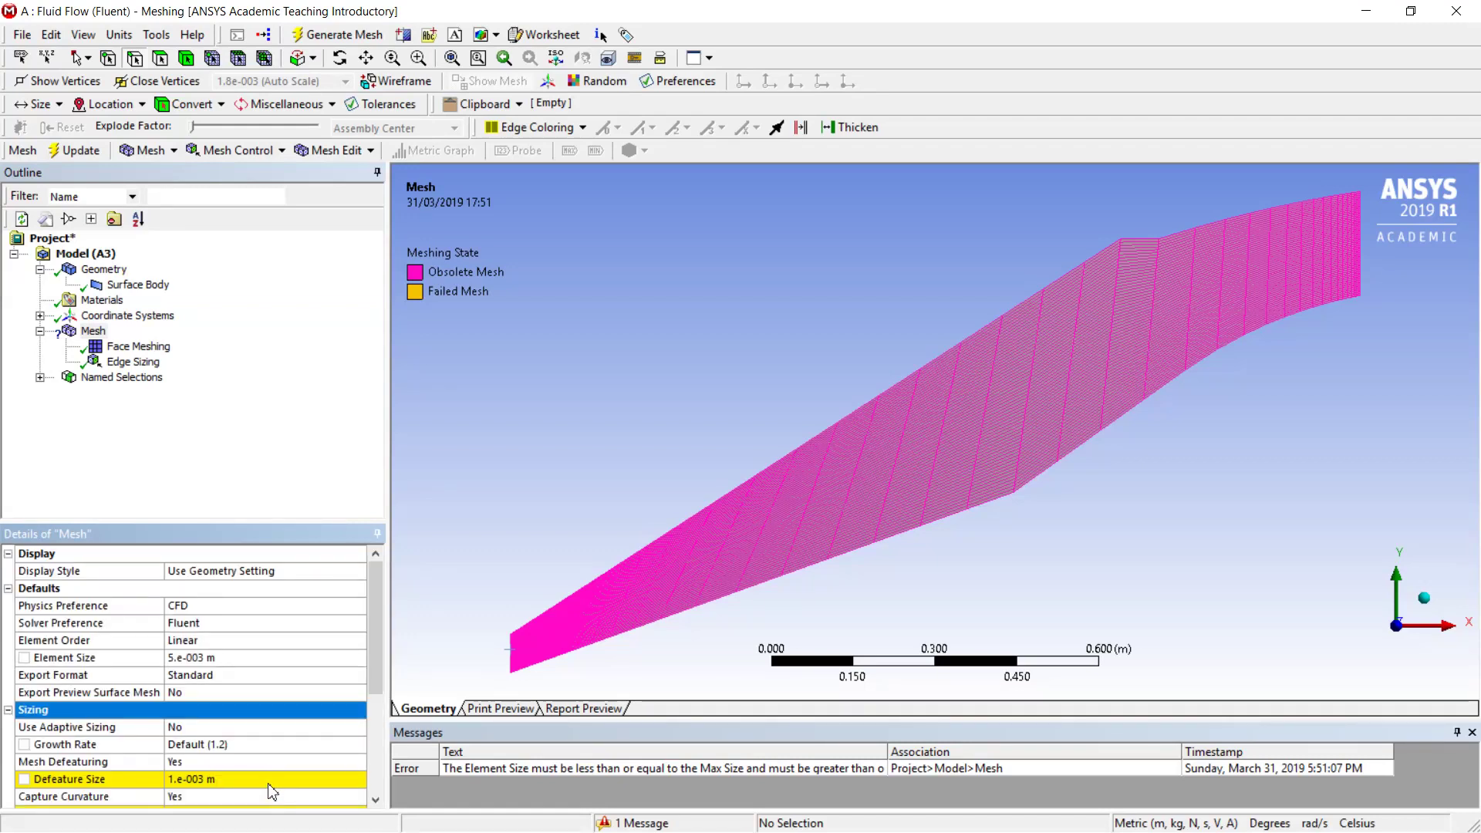
left_click(270, 762)
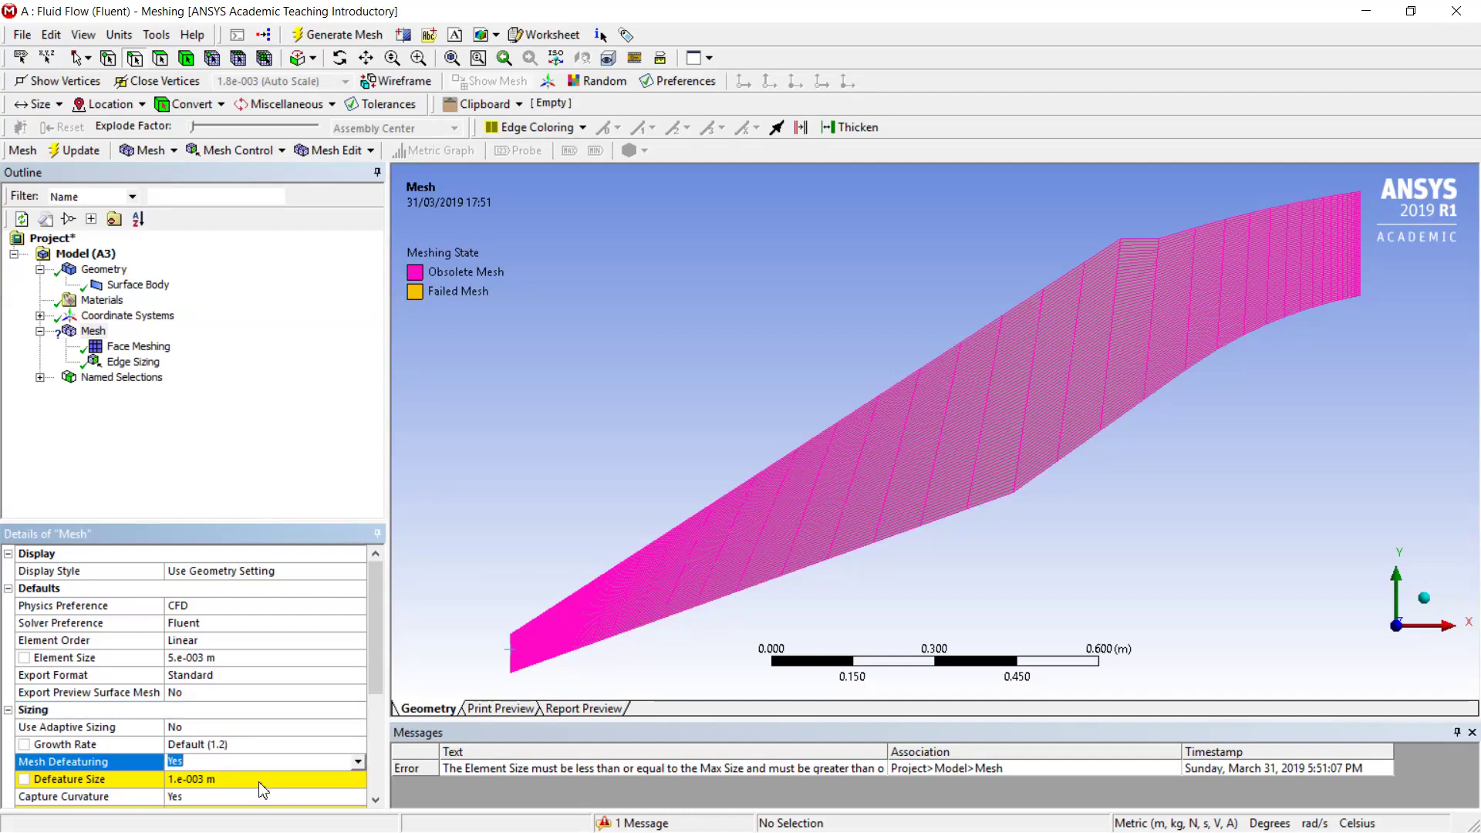
Set the curvature minimum size of the global mesh to 0.002 m and generate the mesh.
scroll(262, 788, "down", 2)
left_click(263, 708)
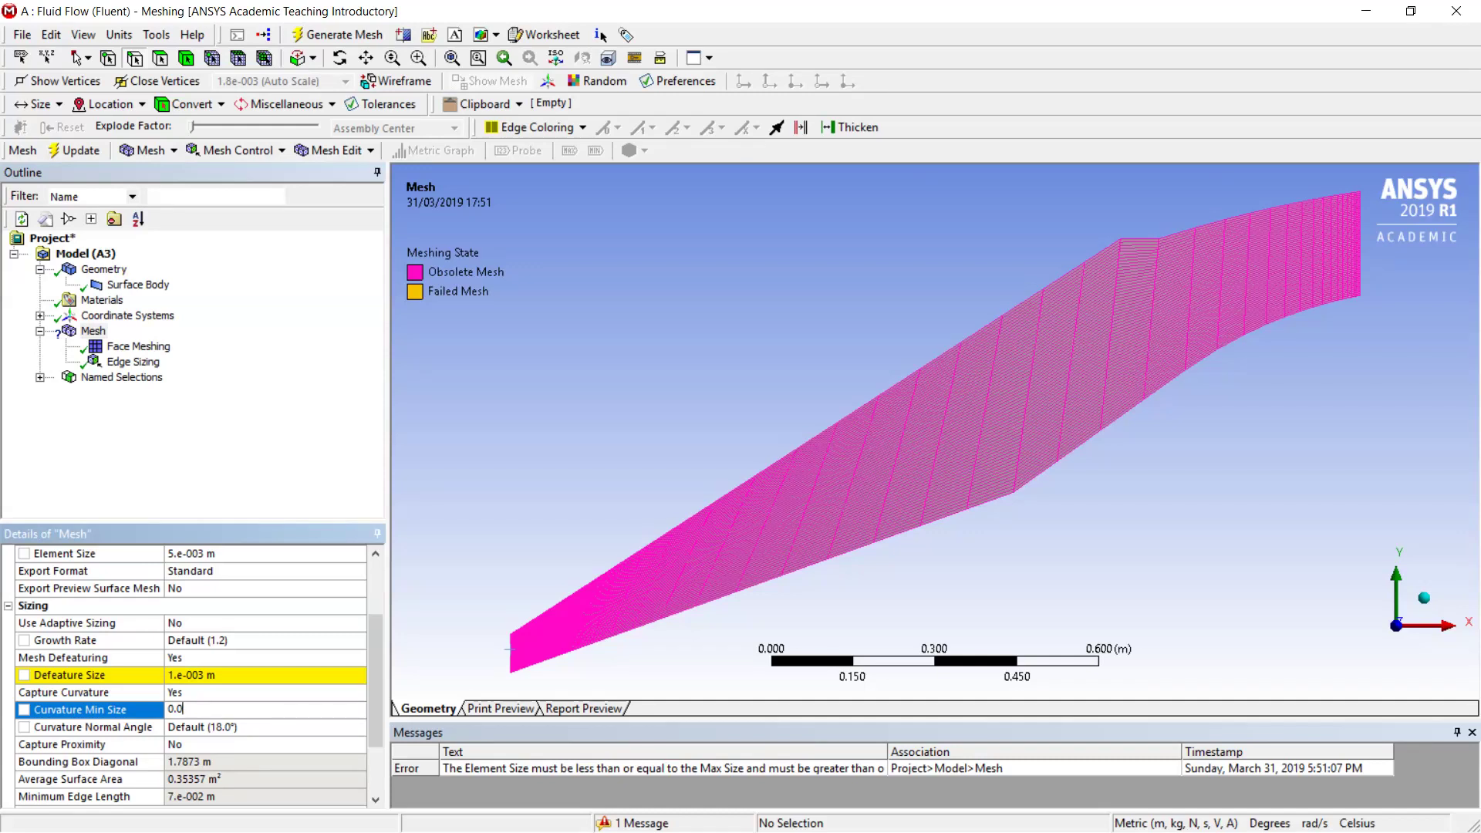
type("0.002")
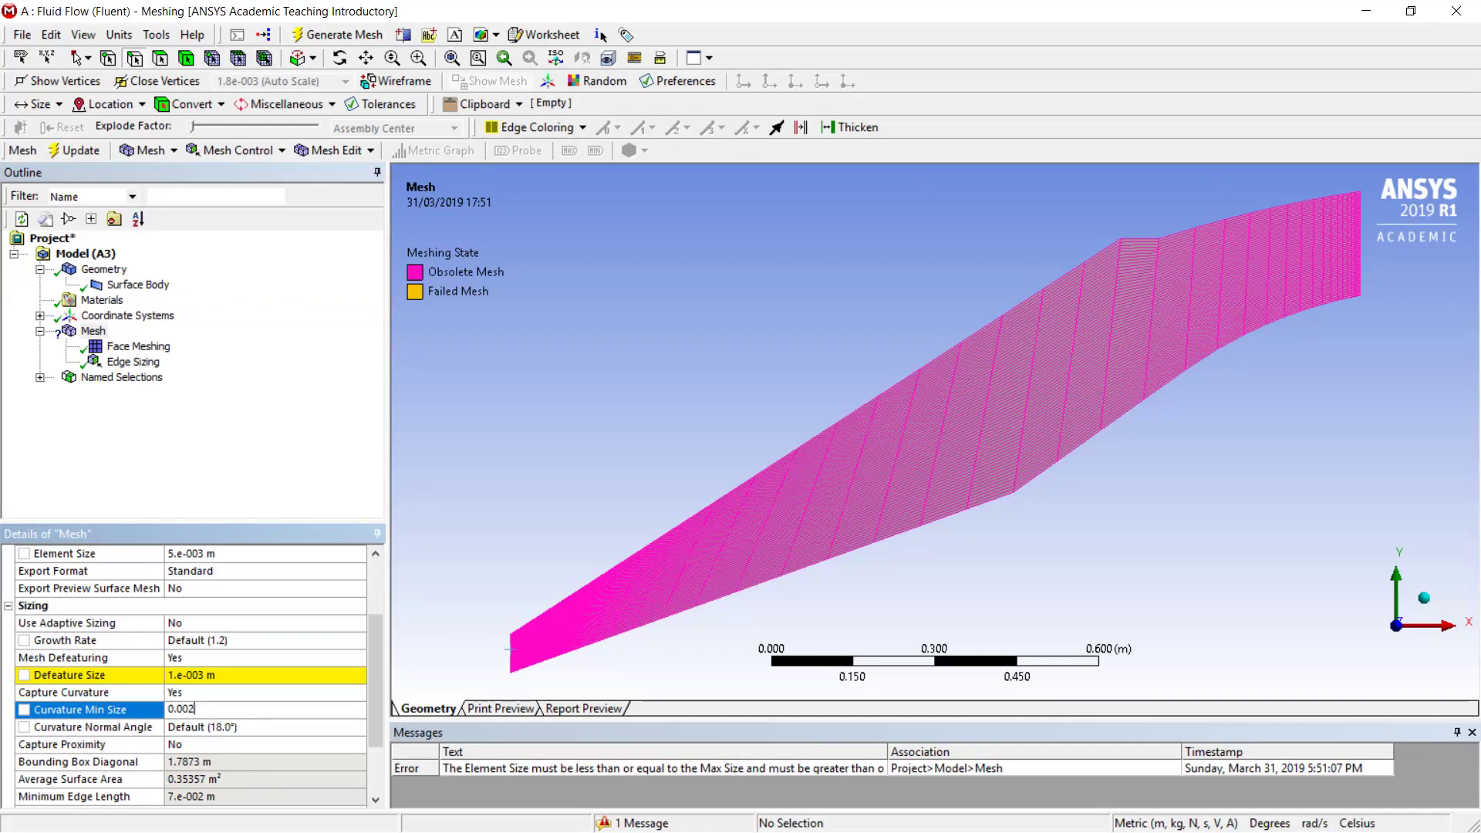
key("Return")
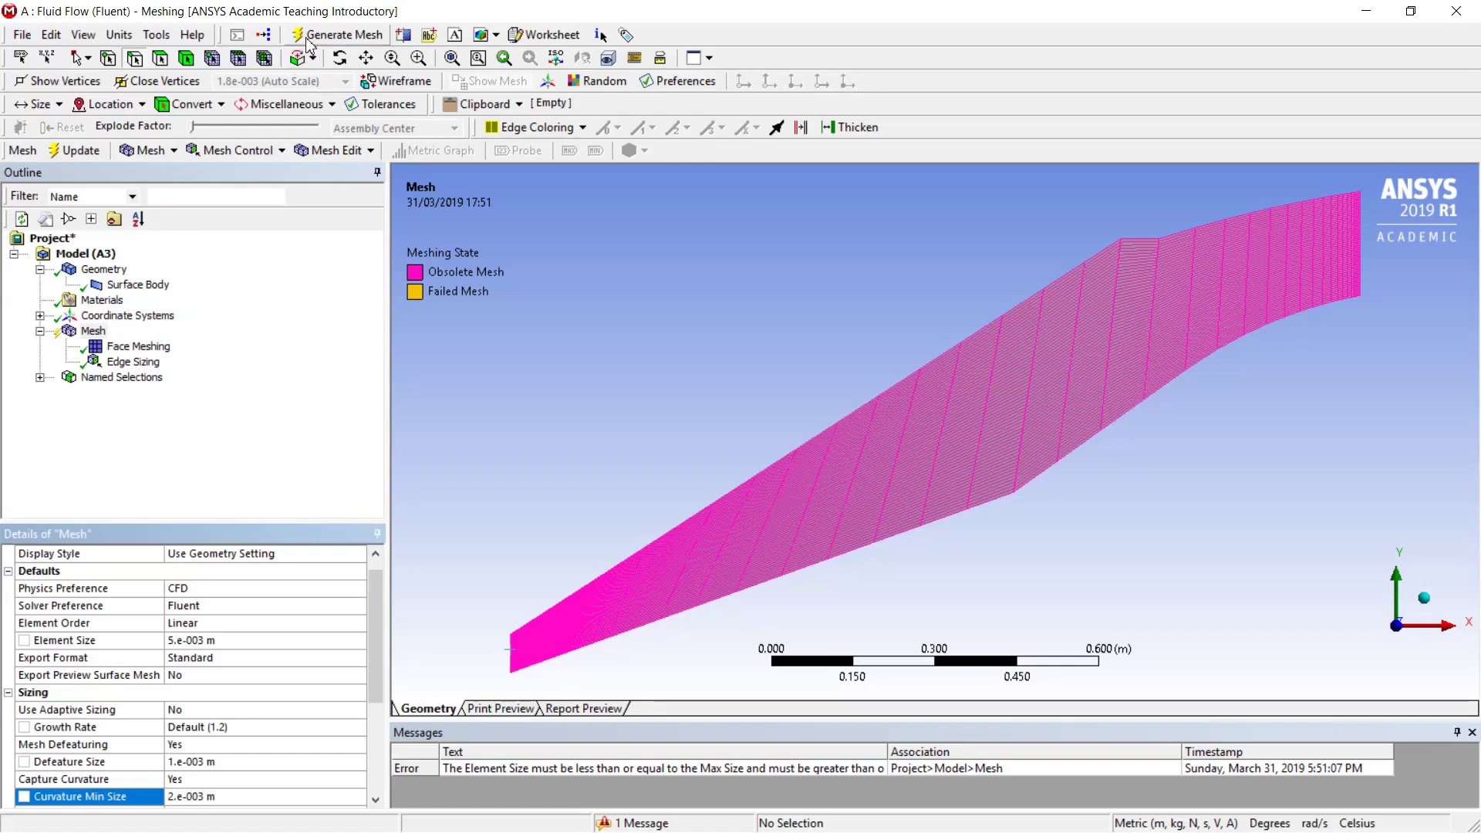
left_click(306, 41)
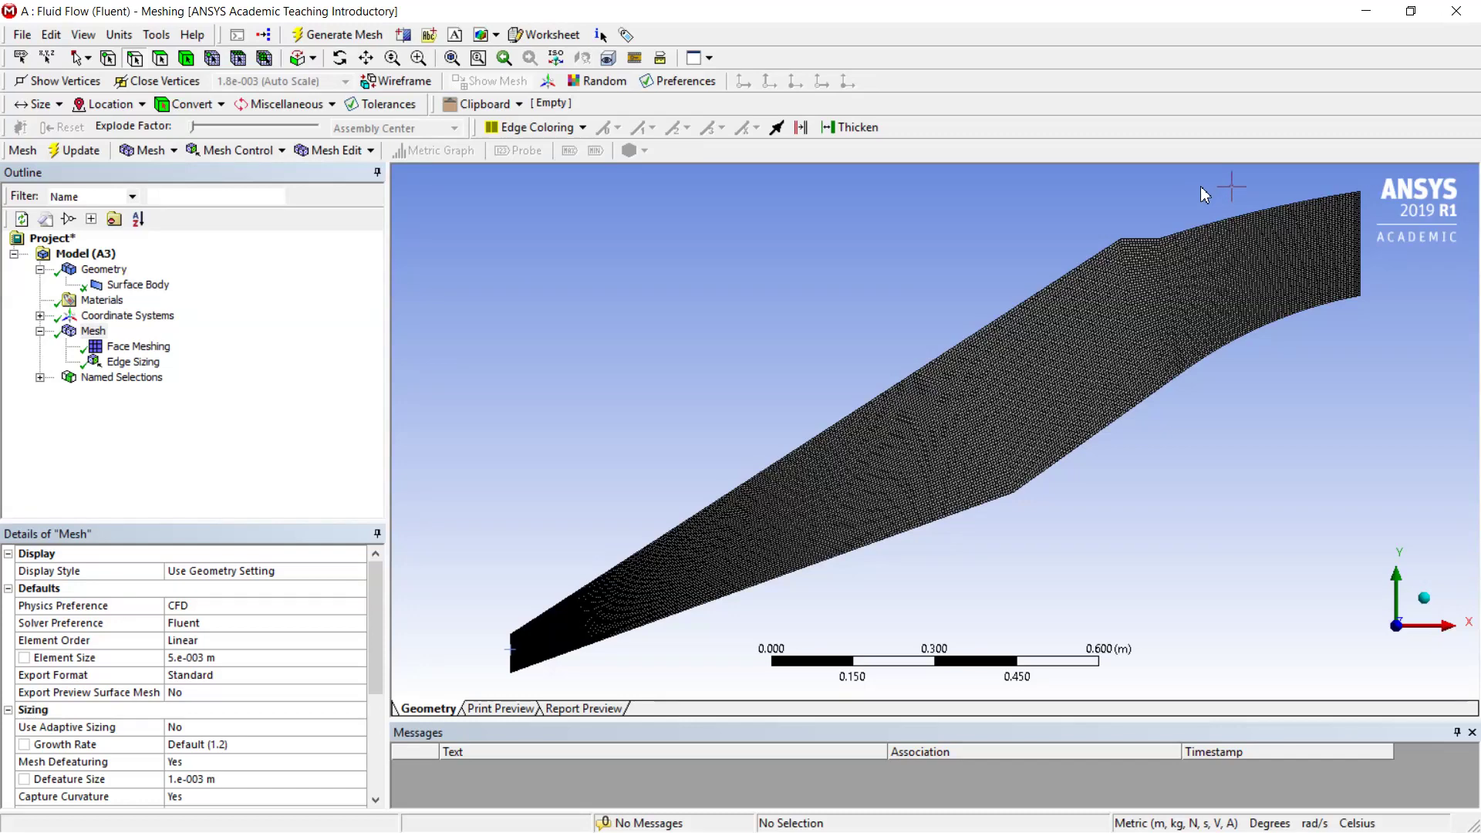
Examine the generated mesh up close at both end edges and along the middle of the surface.
right_click_drag(1201, 186, 1378, 301)
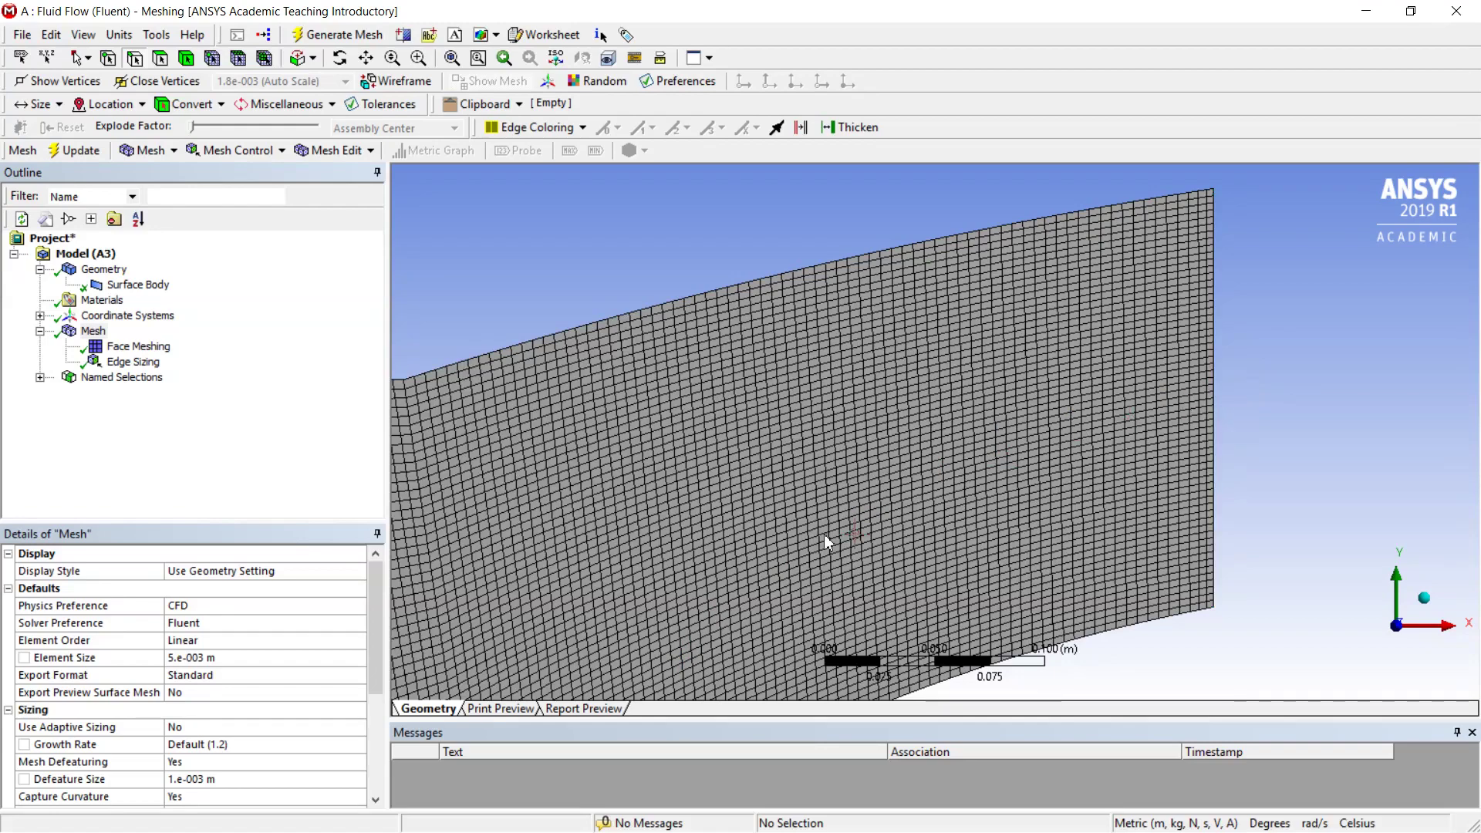
scroll(824, 533, "down", 10)
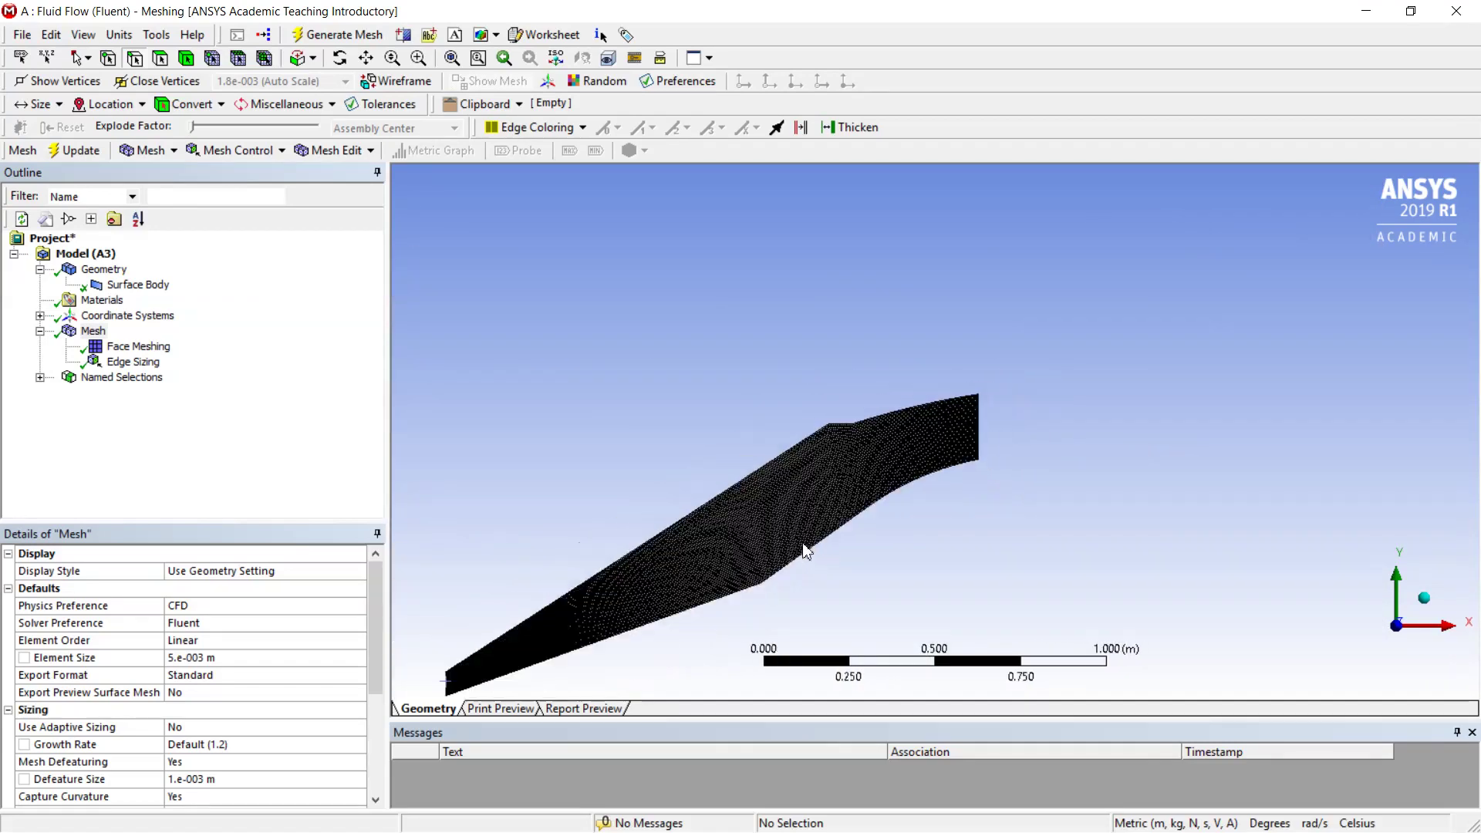
right_click_drag(437, 595, 606, 701)
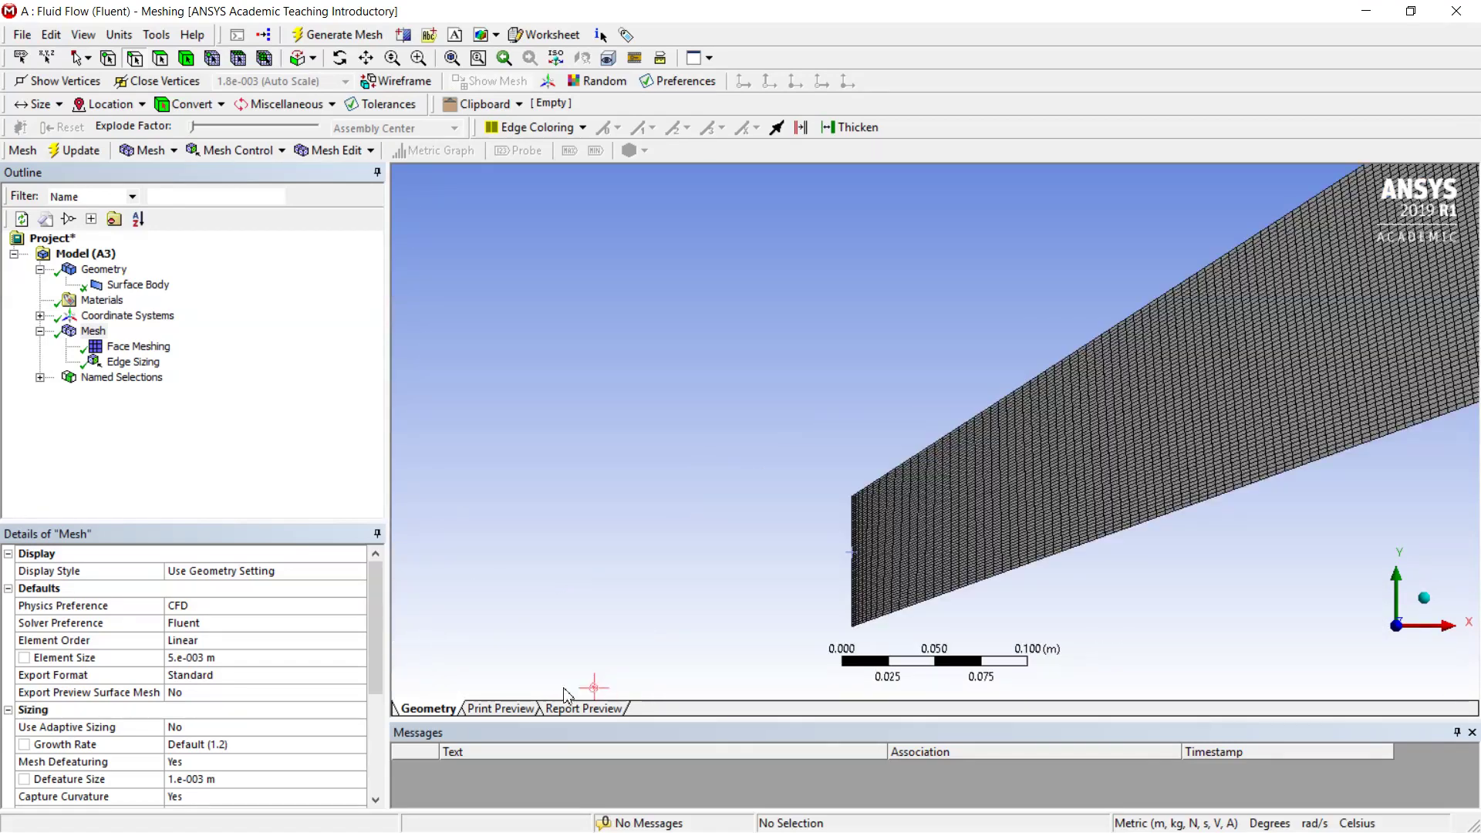
right_click_drag(775, 370, 1075, 646)
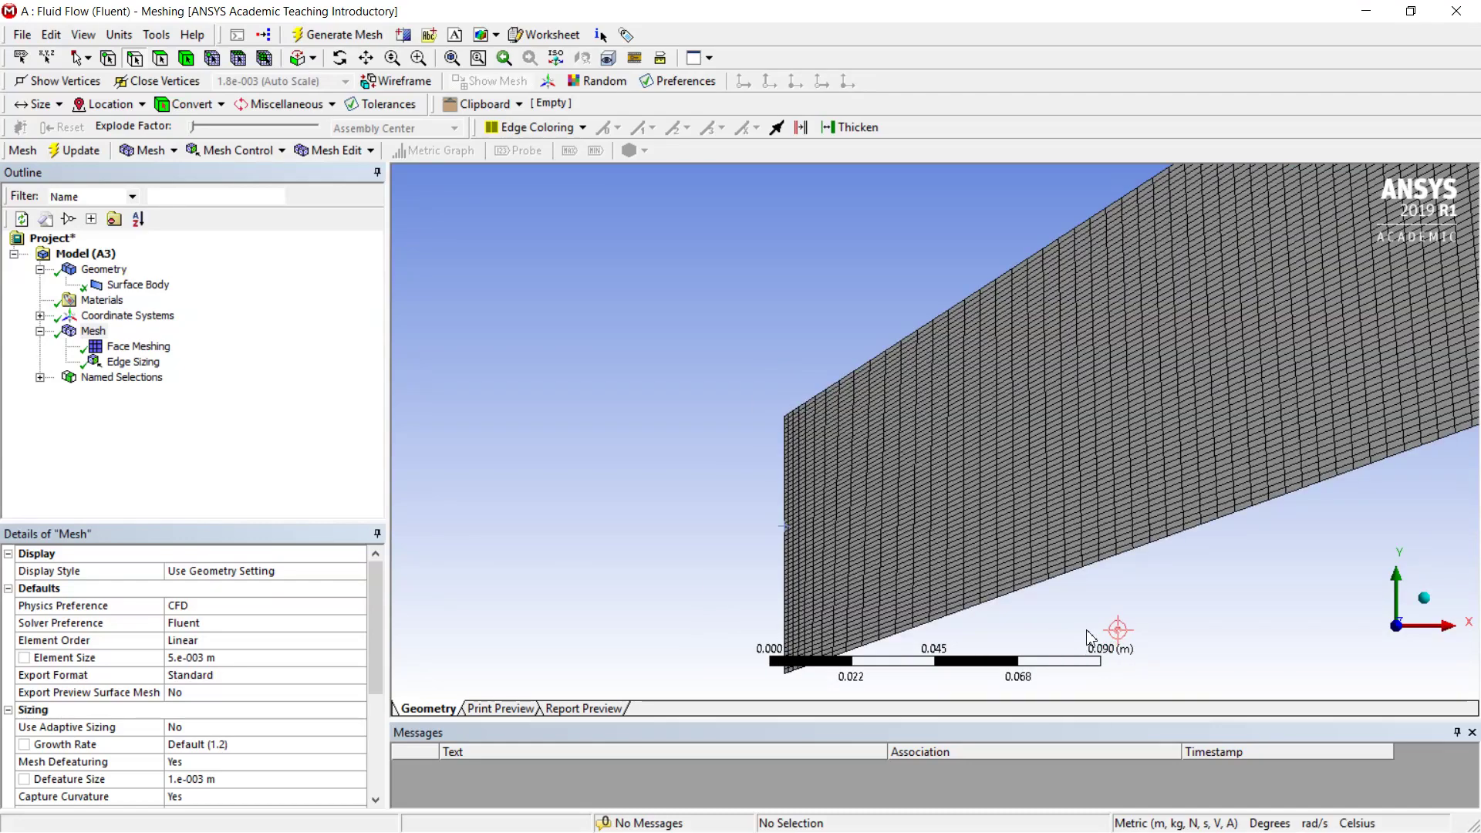
scroll(1087, 611, "up", 2)
scroll(1084, 586, "down", 5)
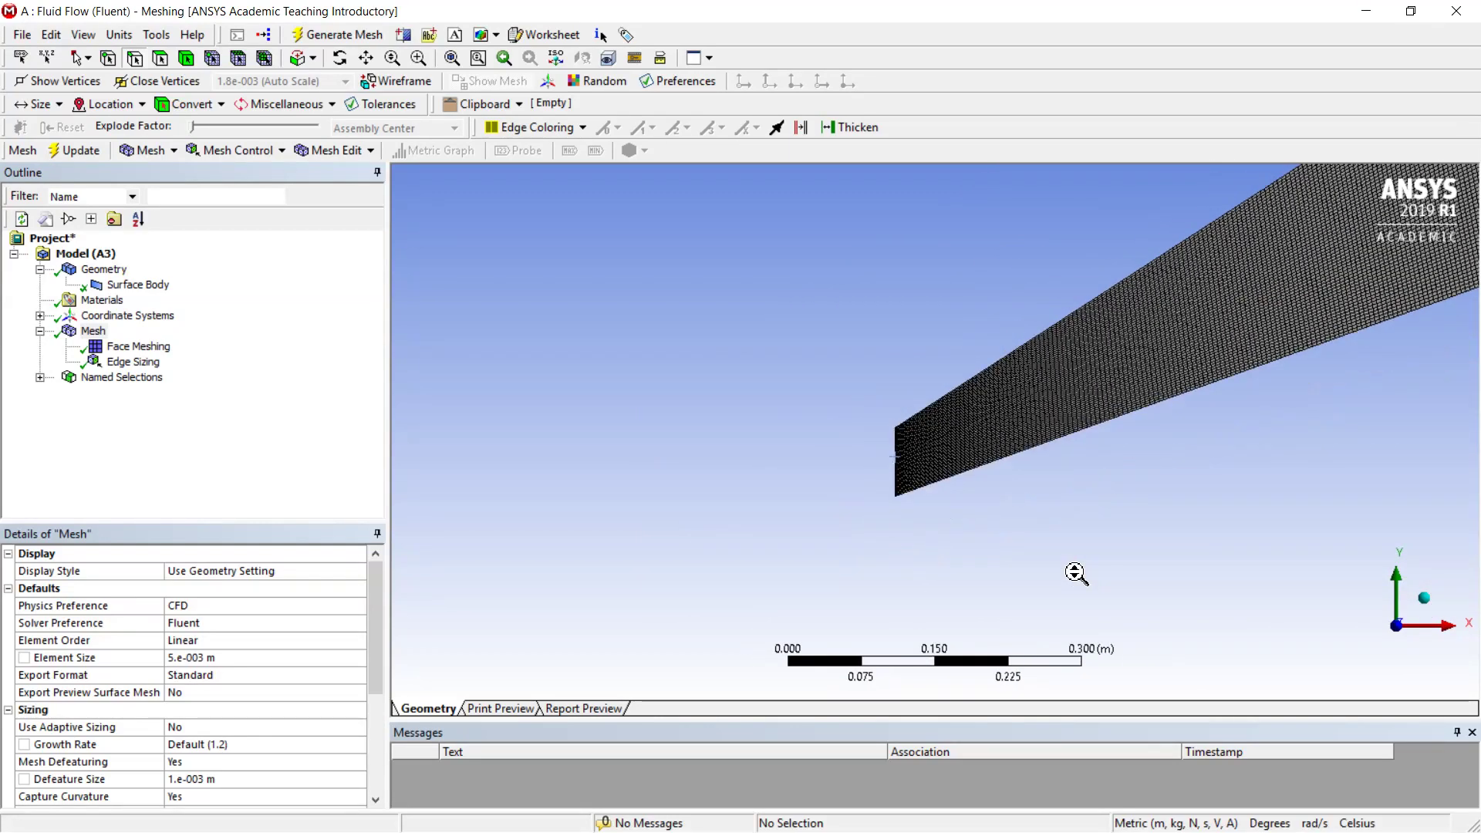
scroll(1076, 573, "down", 5)
right_click_drag(1138, 222, 1270, 397)
right_click_drag(704, 299, 1007, 594)
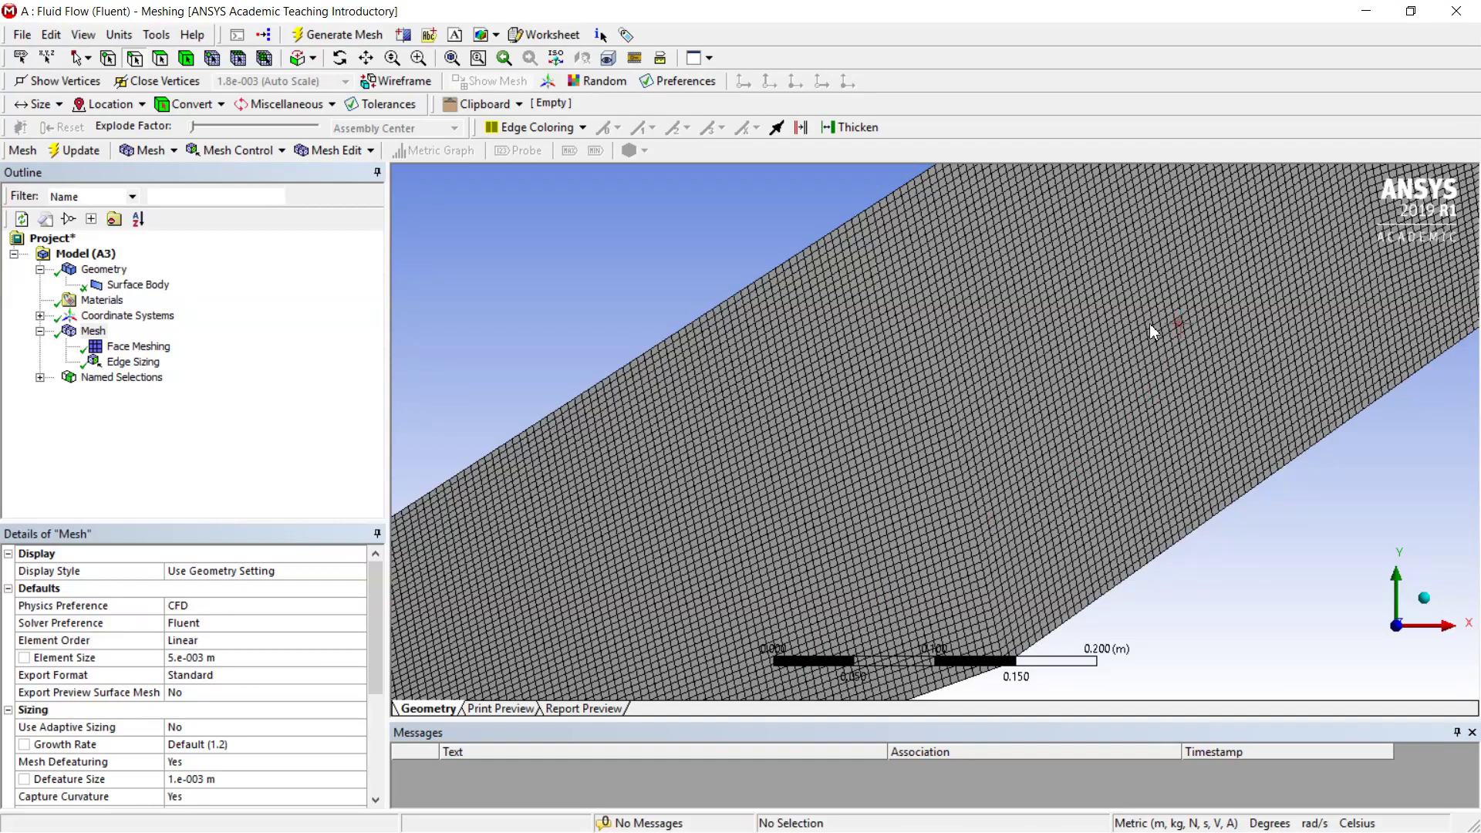
scroll(1044, 396, "down", 3)
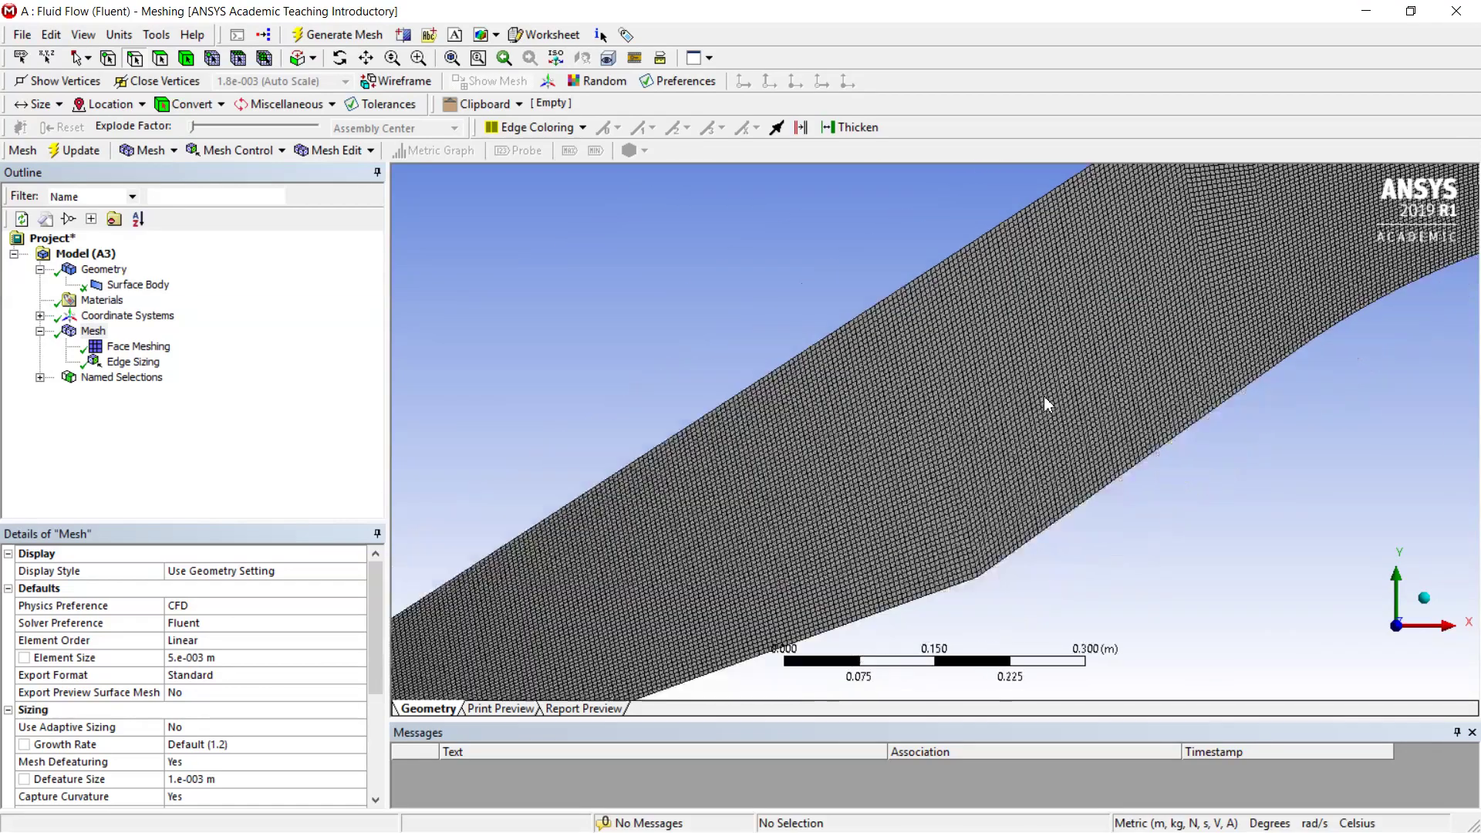
scroll(1044, 395, "down", 2)
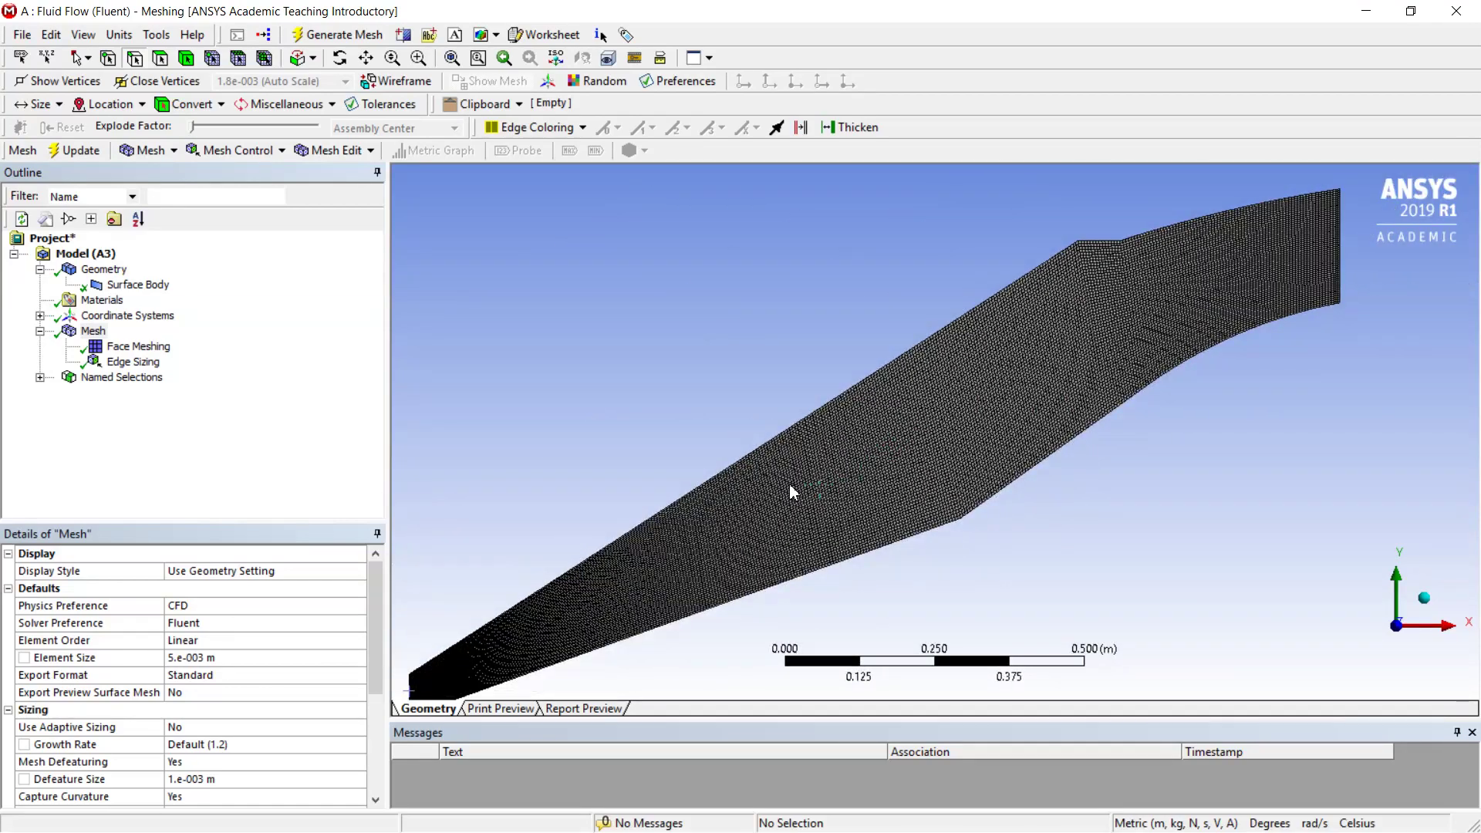
scroll(789, 483, "down", 1)
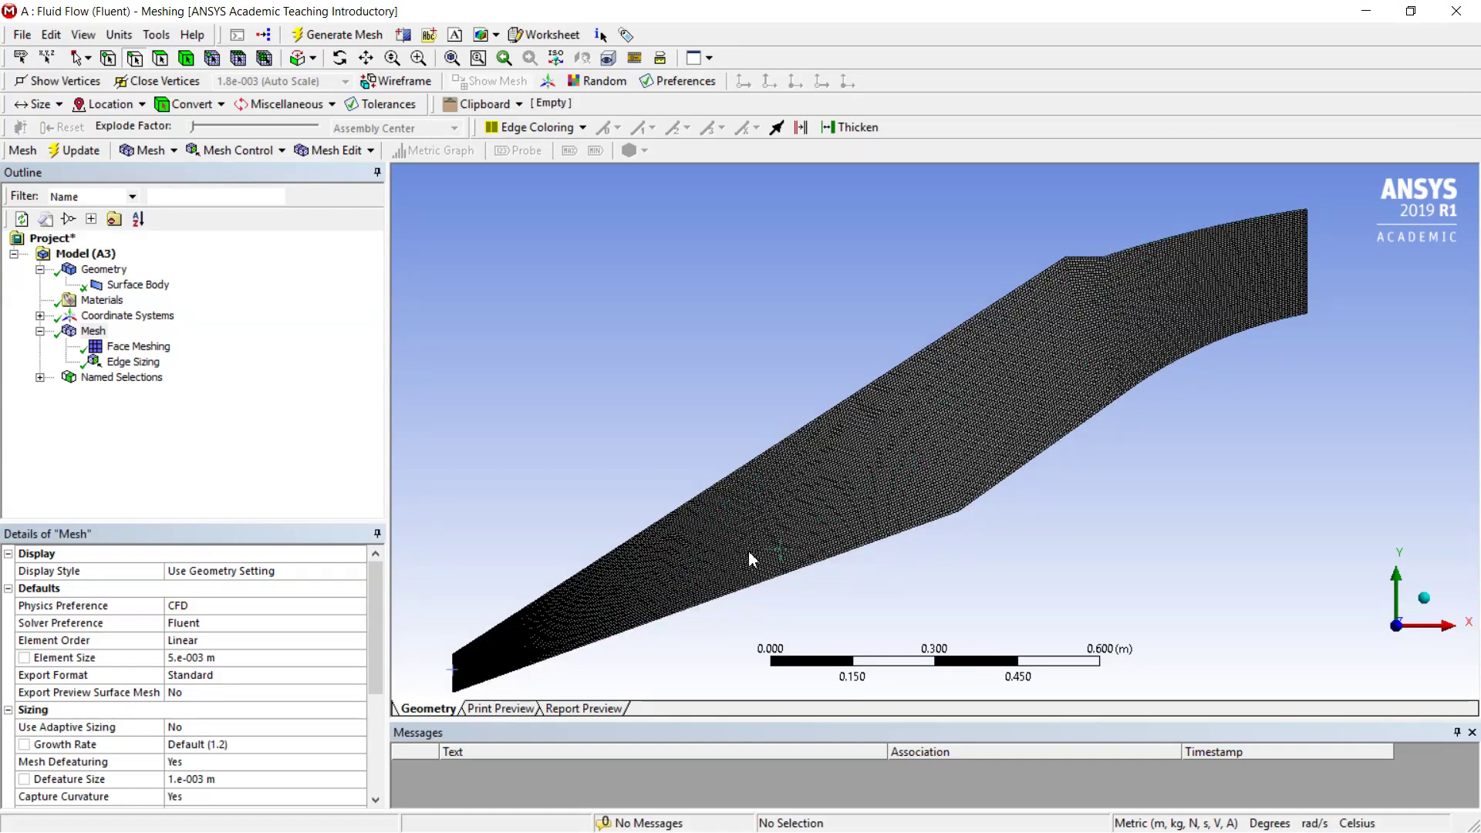
left_click(720, 377)
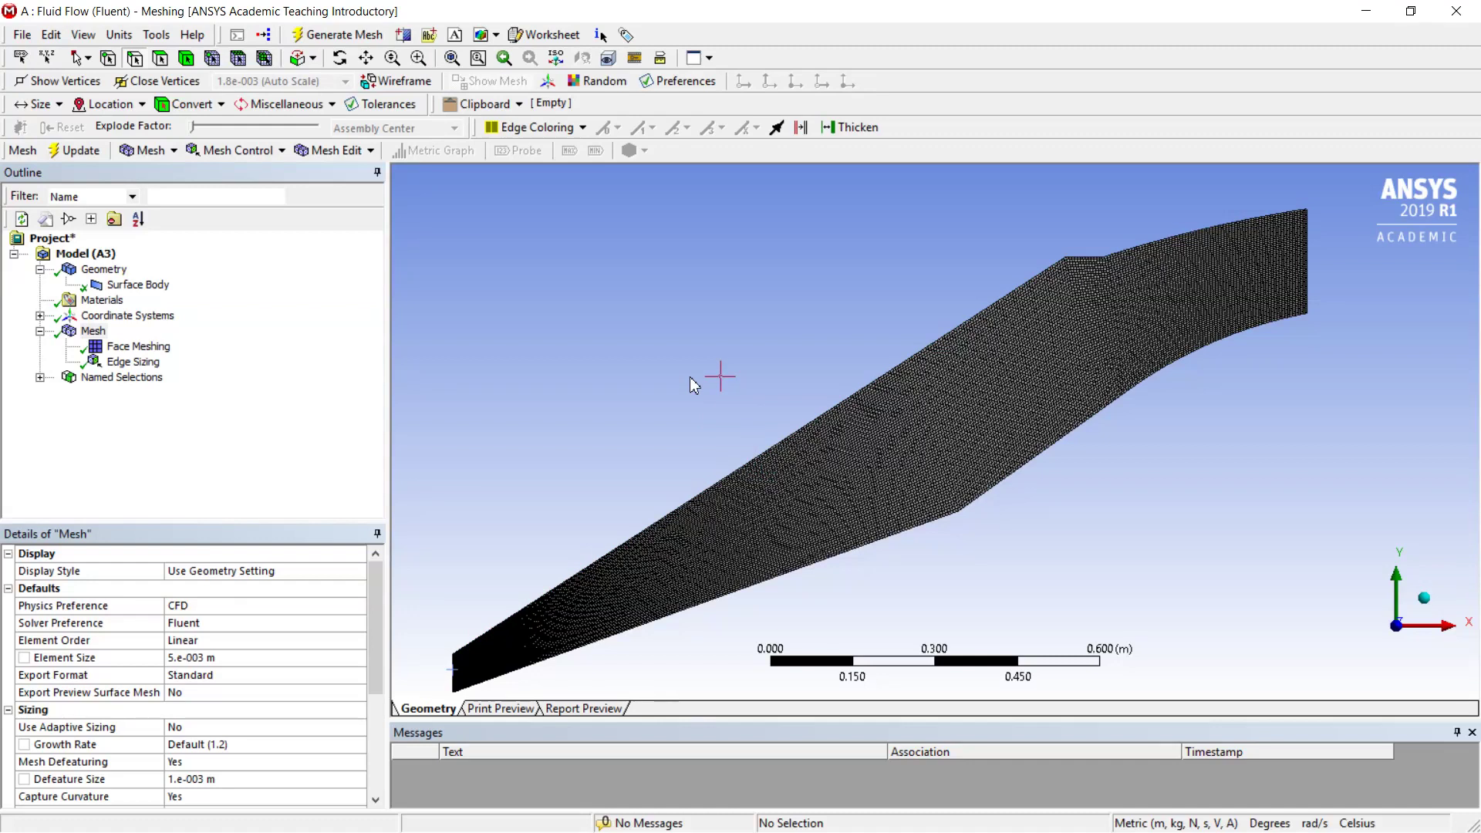